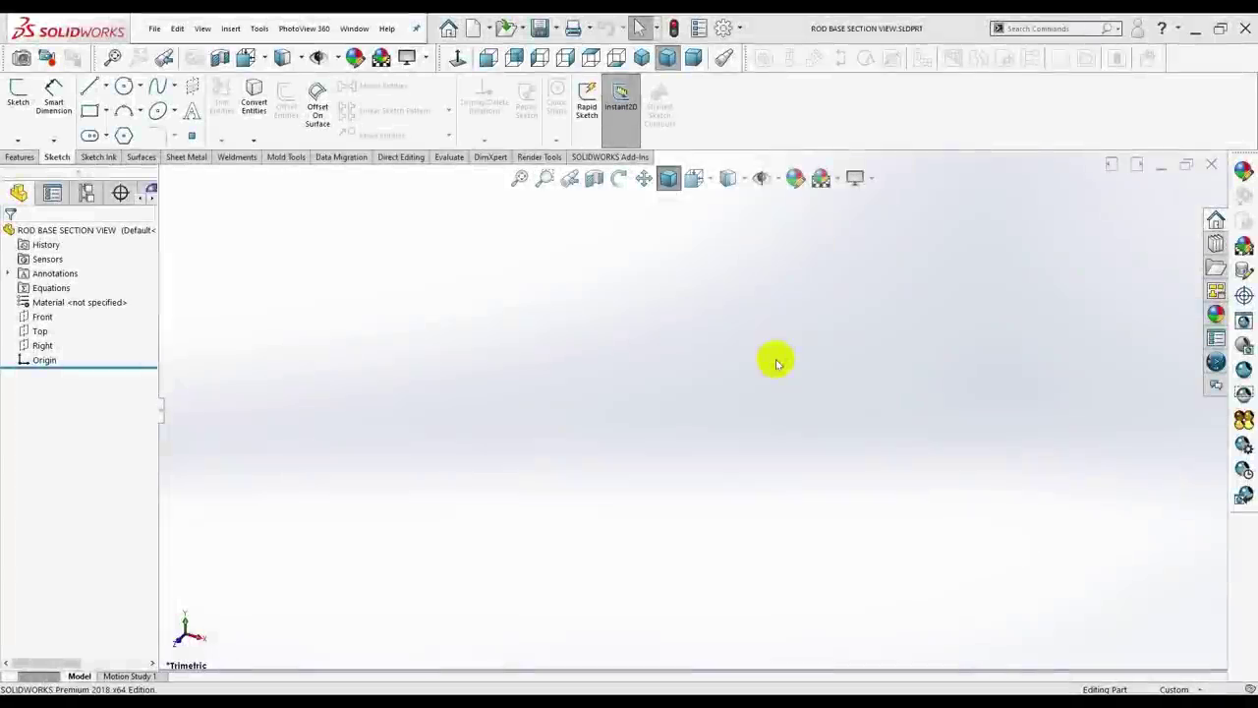
# Set the part's document units to IPS (inch, pound, second).
pyautogui.click(740, 30)
pyautogui.click(732, 49)
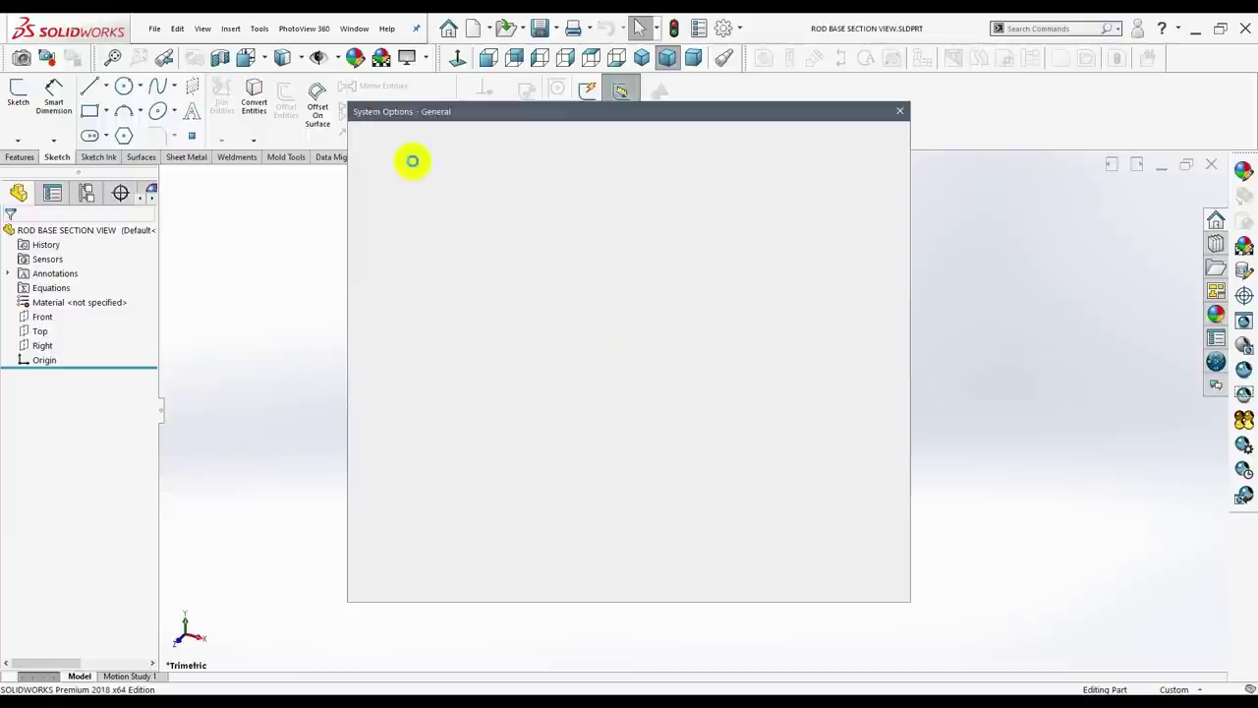
pyautogui.click(460, 137)
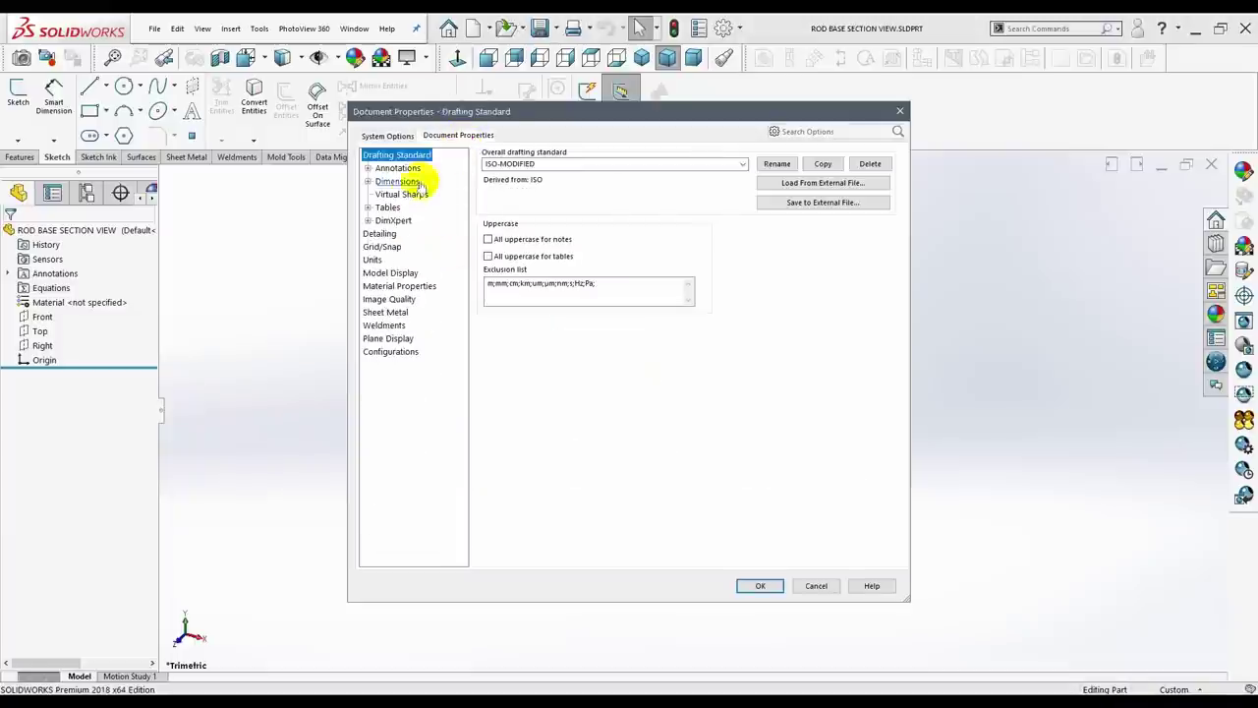
pyautogui.click(371, 260)
pyautogui.click(486, 194)
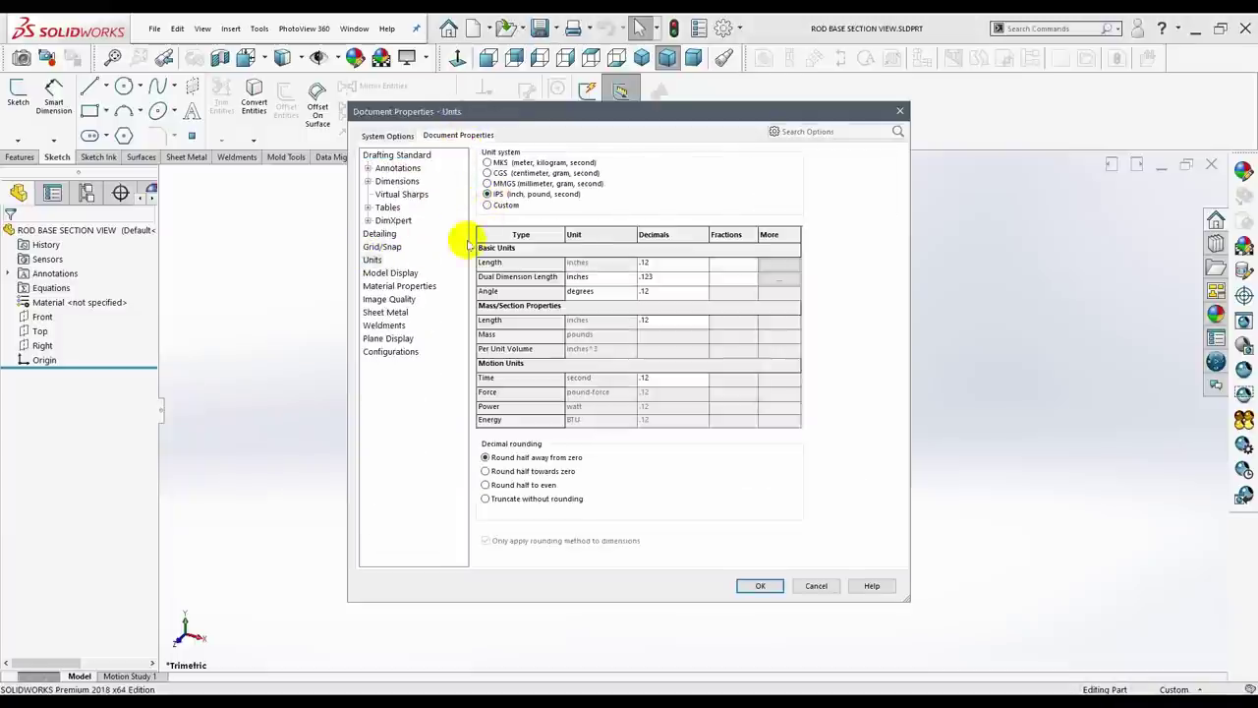
# Raise the shaded image quality slider to high resolution and close the settings.
pyautogui.click(374, 313)
pyautogui.click(385, 298)
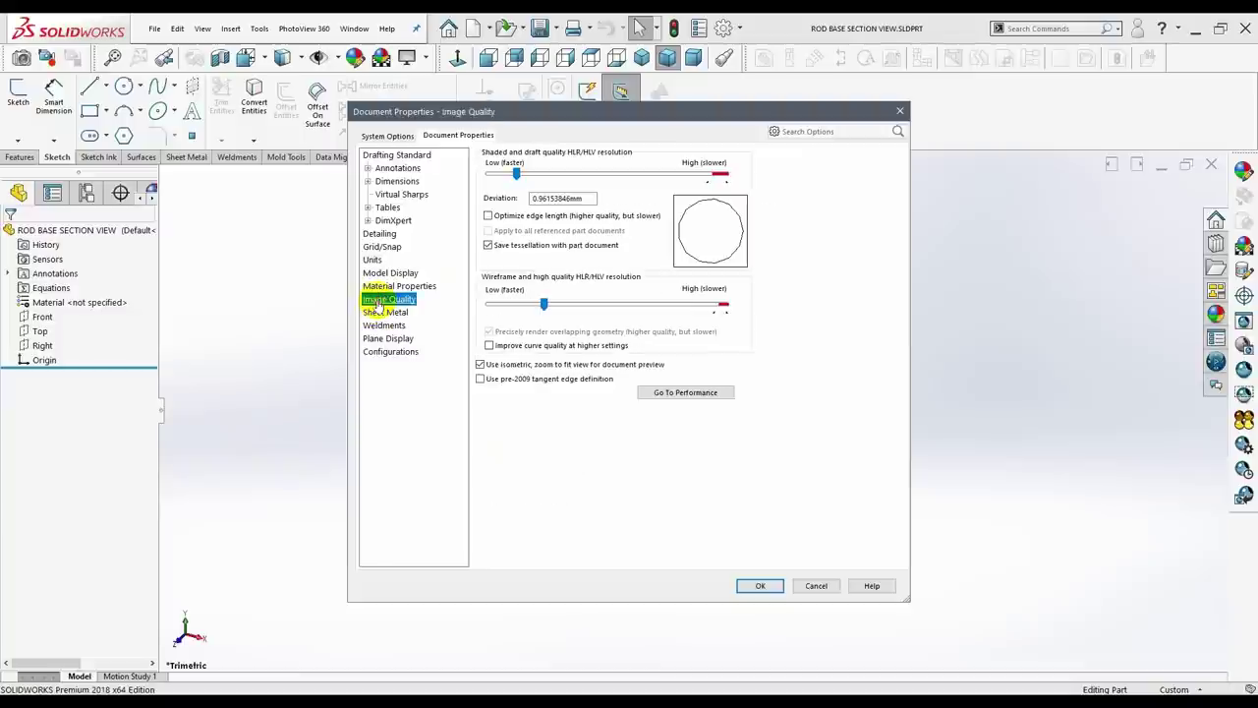
pyautogui.click(521, 174)
pyautogui.moveTo(521, 174); pyautogui.dragTo(711, 177)
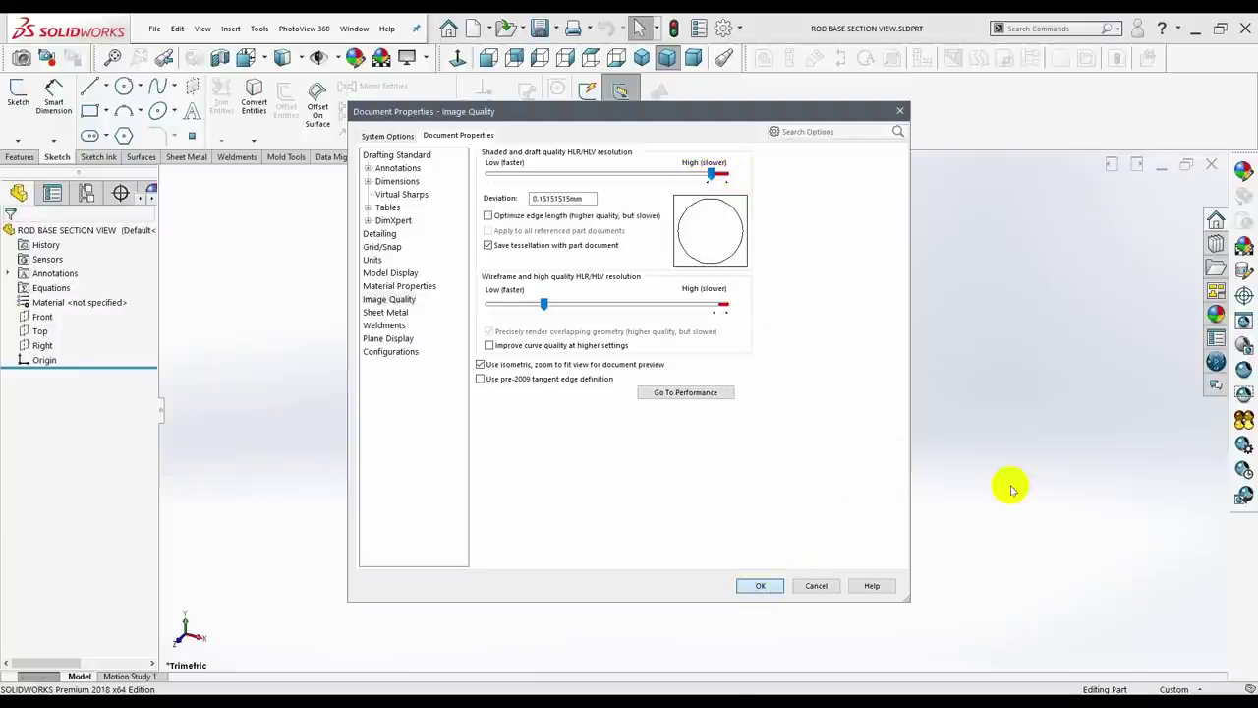
pyautogui.press('Return')
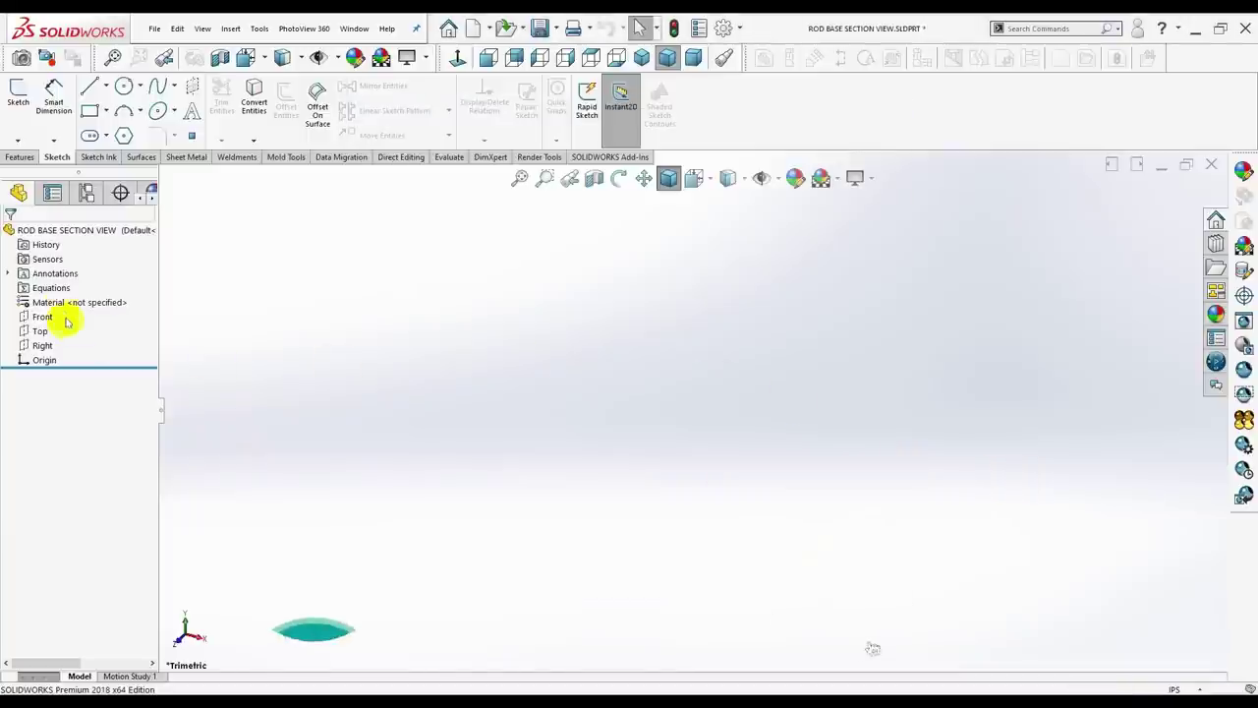
# Apply Manganese Bronze from the Copper Alloys library to the part.
pyautogui.click(59, 302)
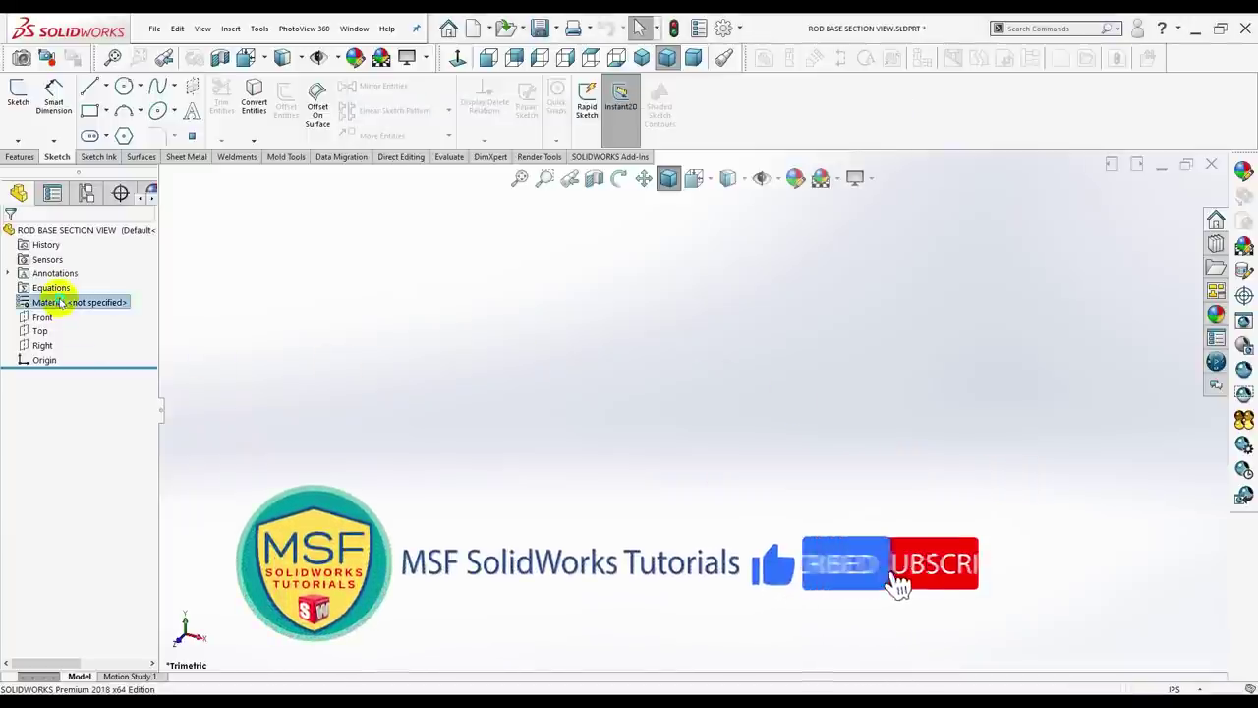
pyautogui.rightClick(61, 302)
pyautogui.click(236, 317)
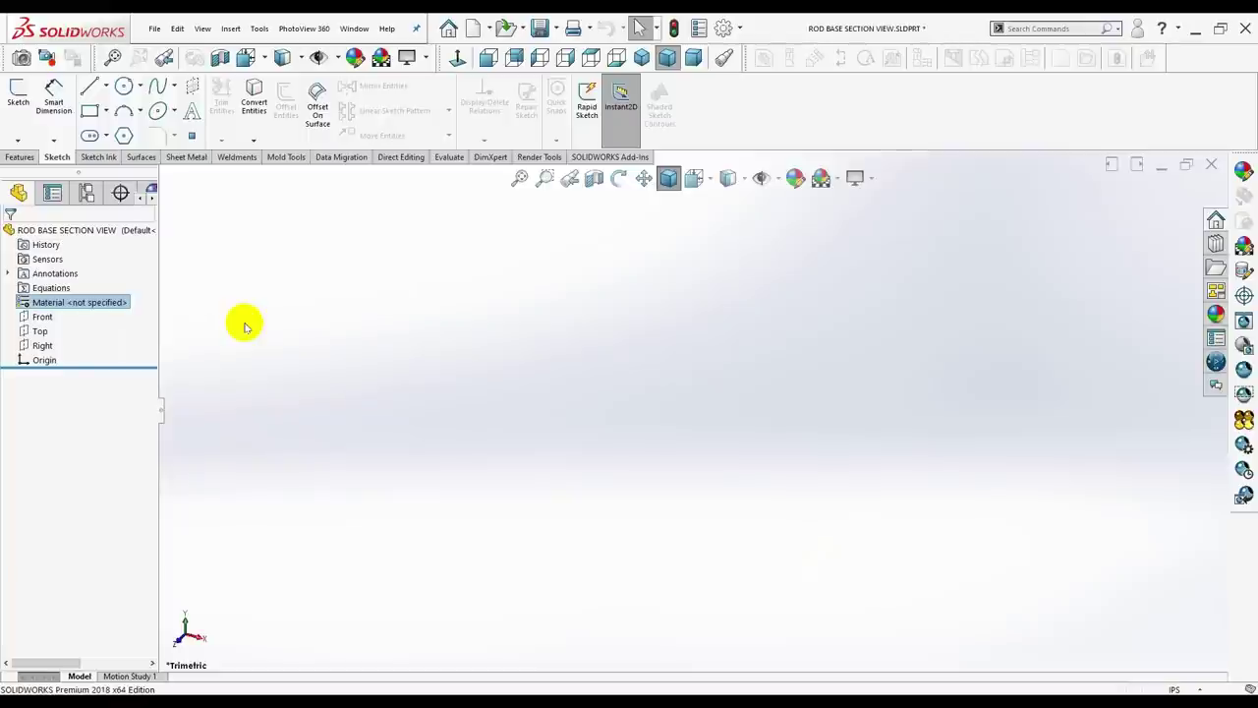
pyautogui.doubleClick(80, 303)
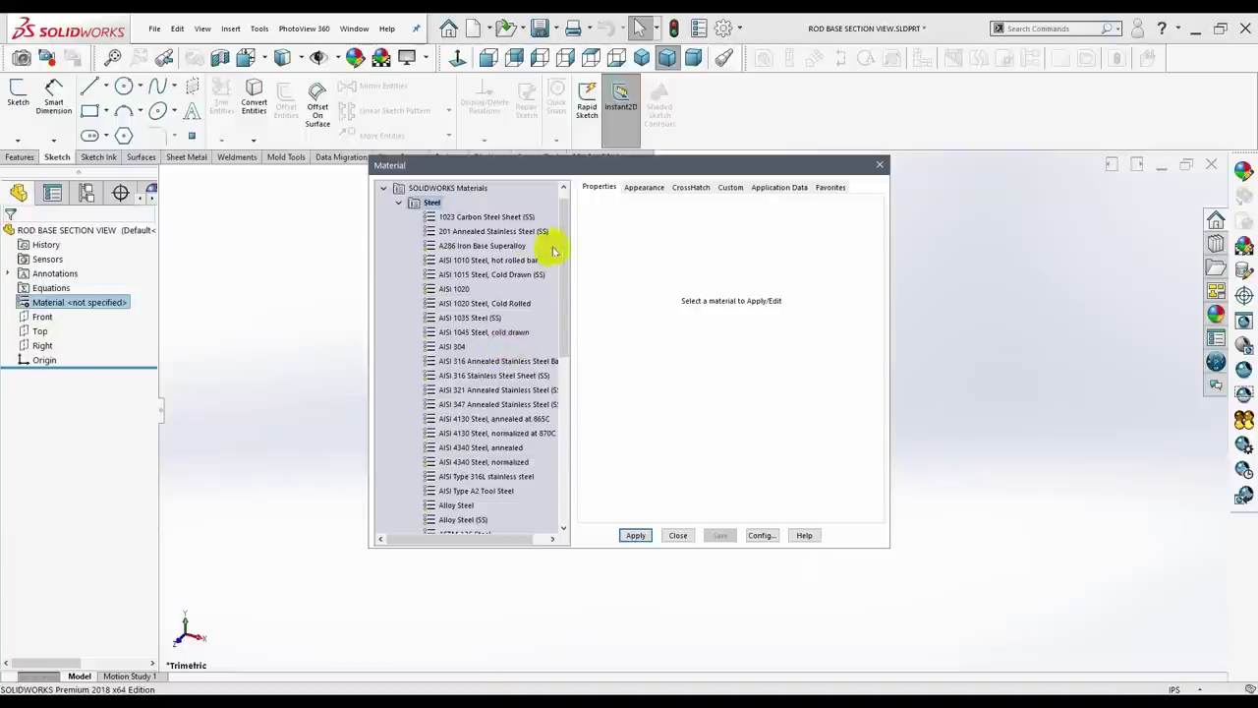
pyautogui.click(399, 202)
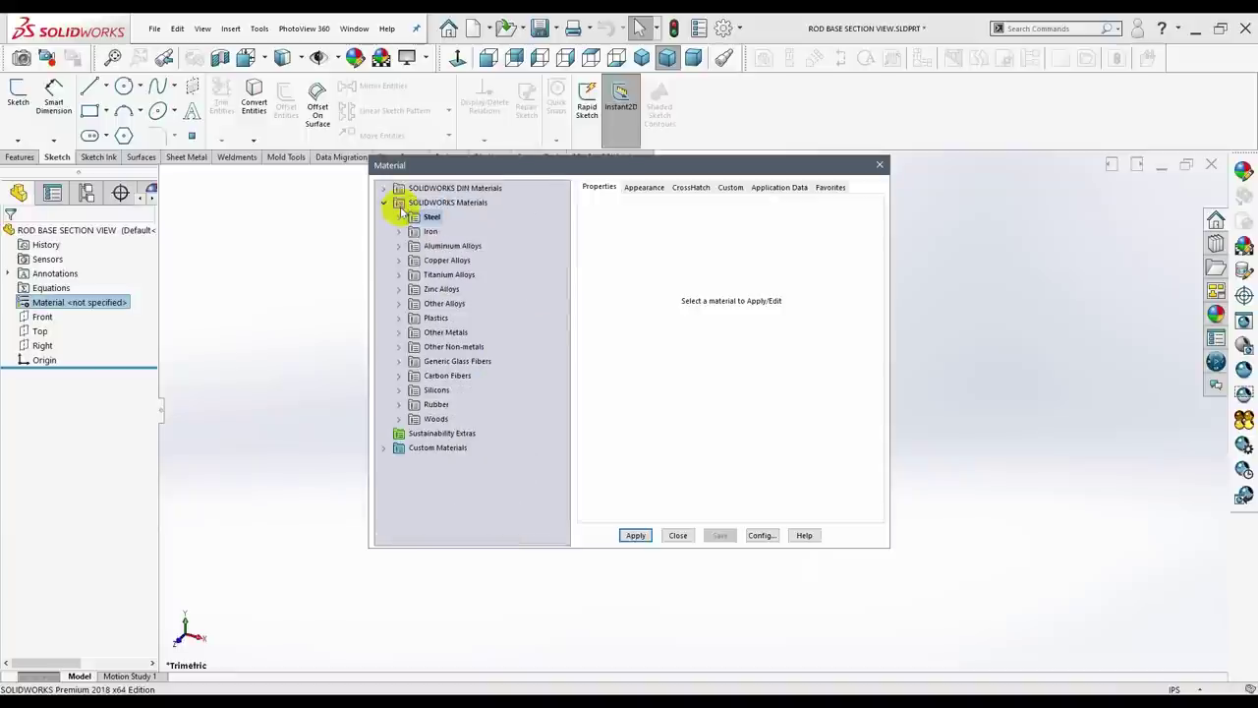
pyautogui.click(401, 261)
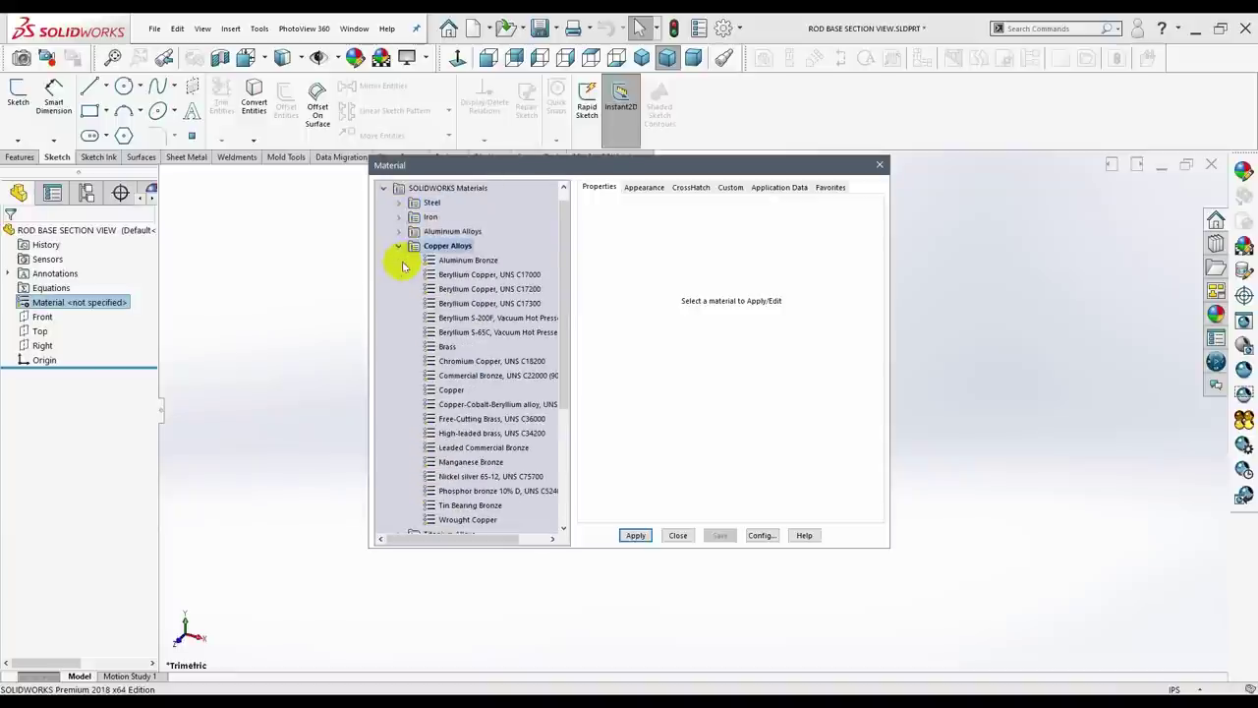
pyautogui.scroll(-1, 511, 330)
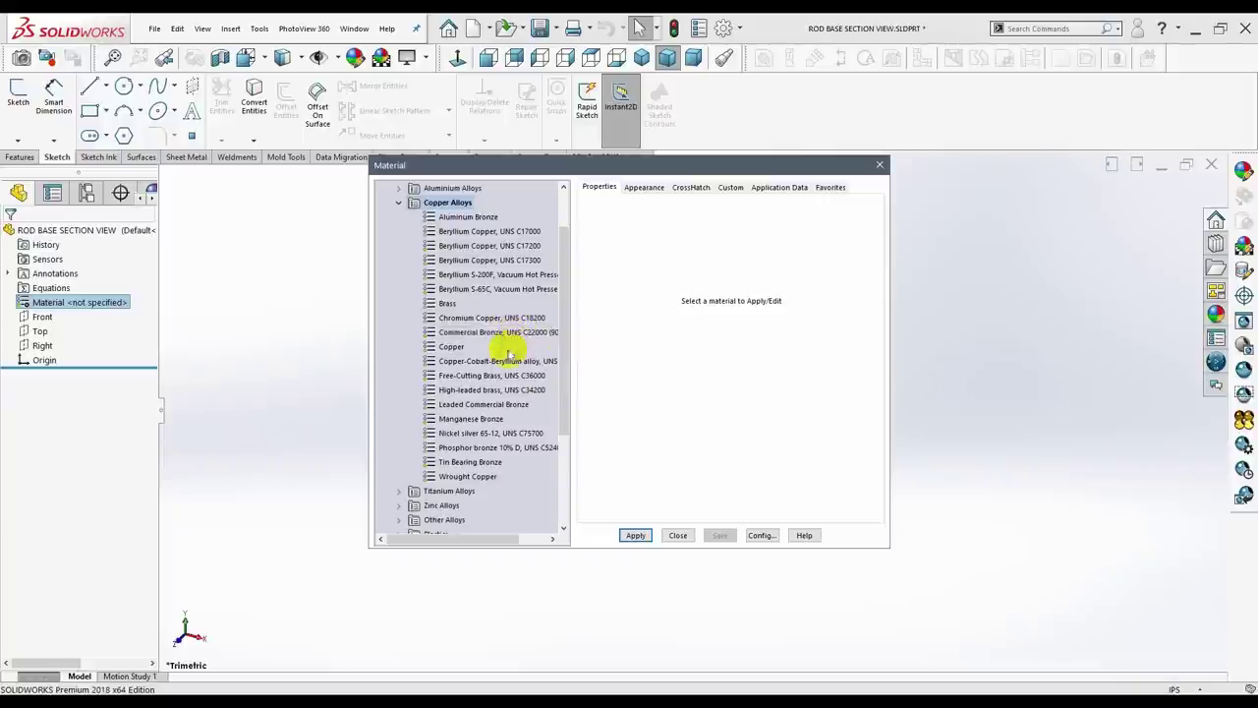
pyautogui.click(469, 421)
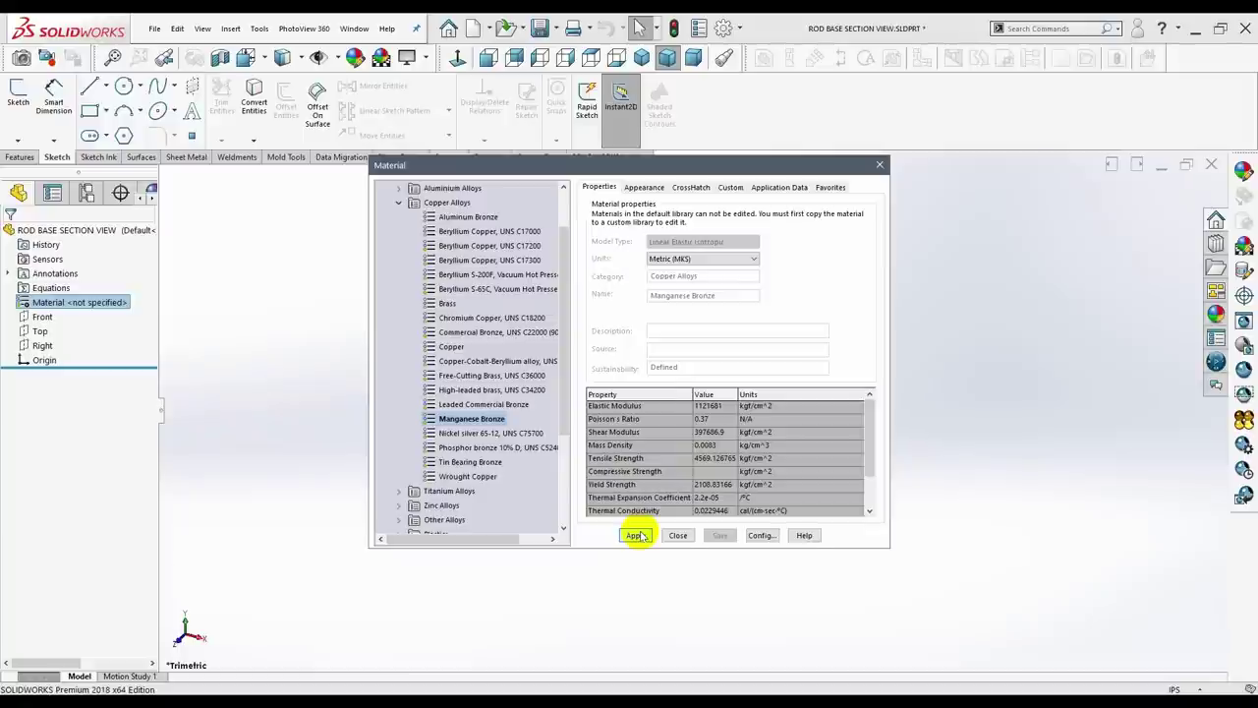
pyautogui.click(636, 535)
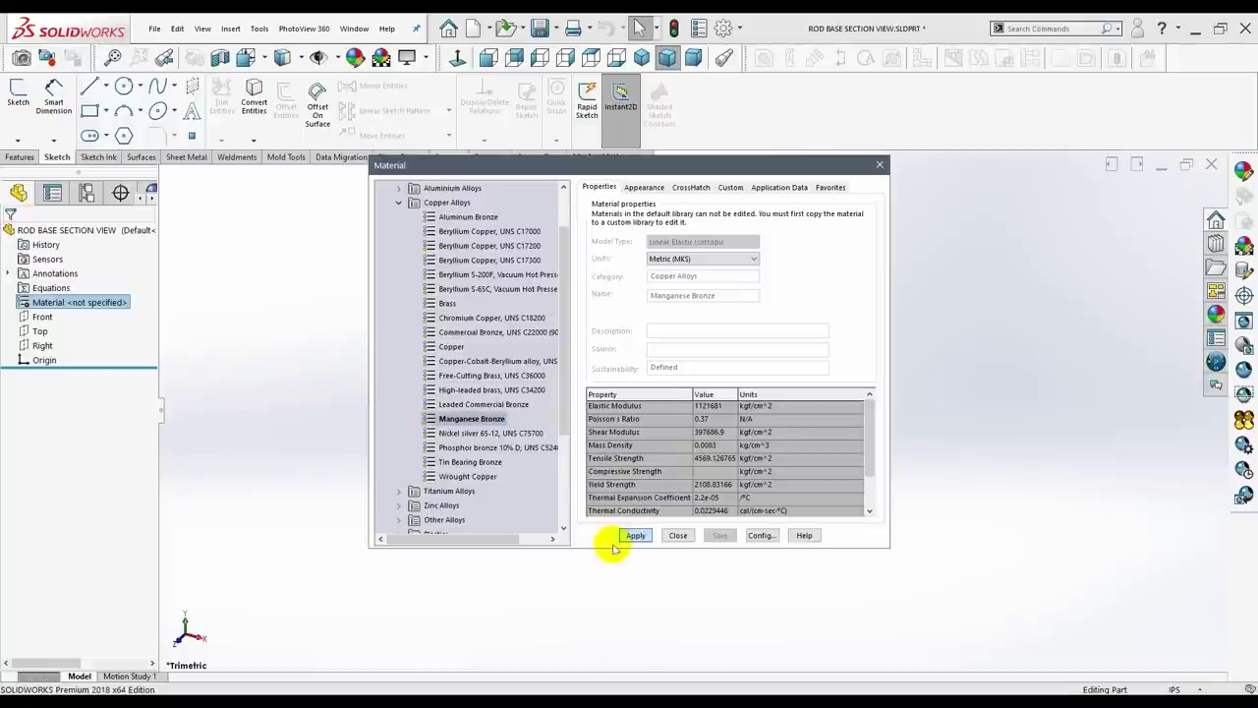
pyautogui.click(676, 538)
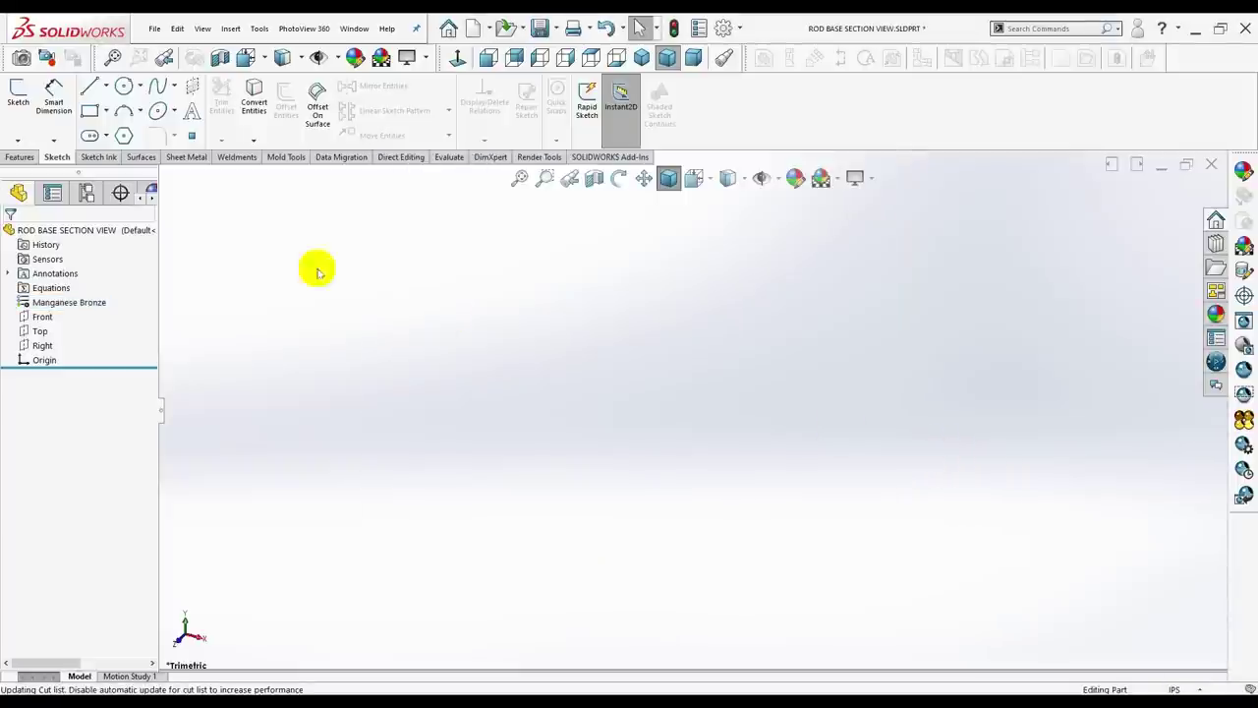
# Start a new sketch on the Front plane.
pyautogui.click(41, 316)
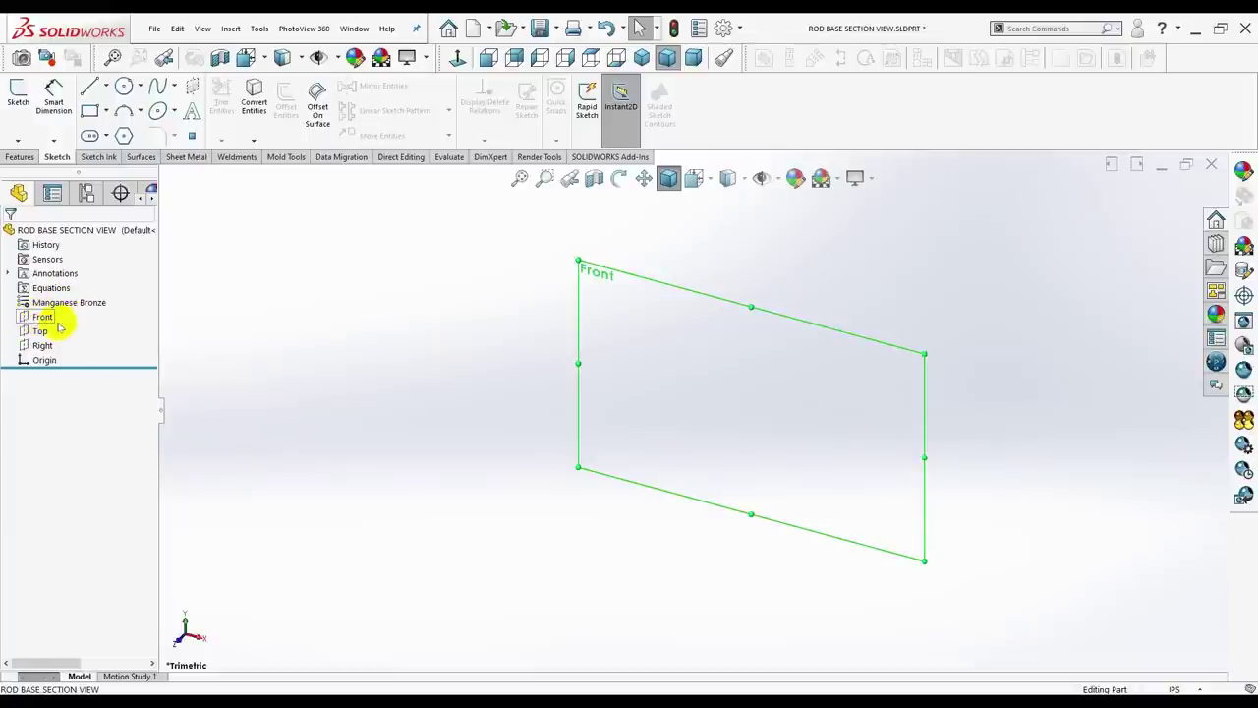
pyautogui.rightClick(46, 318)
pyautogui.click(58, 301)
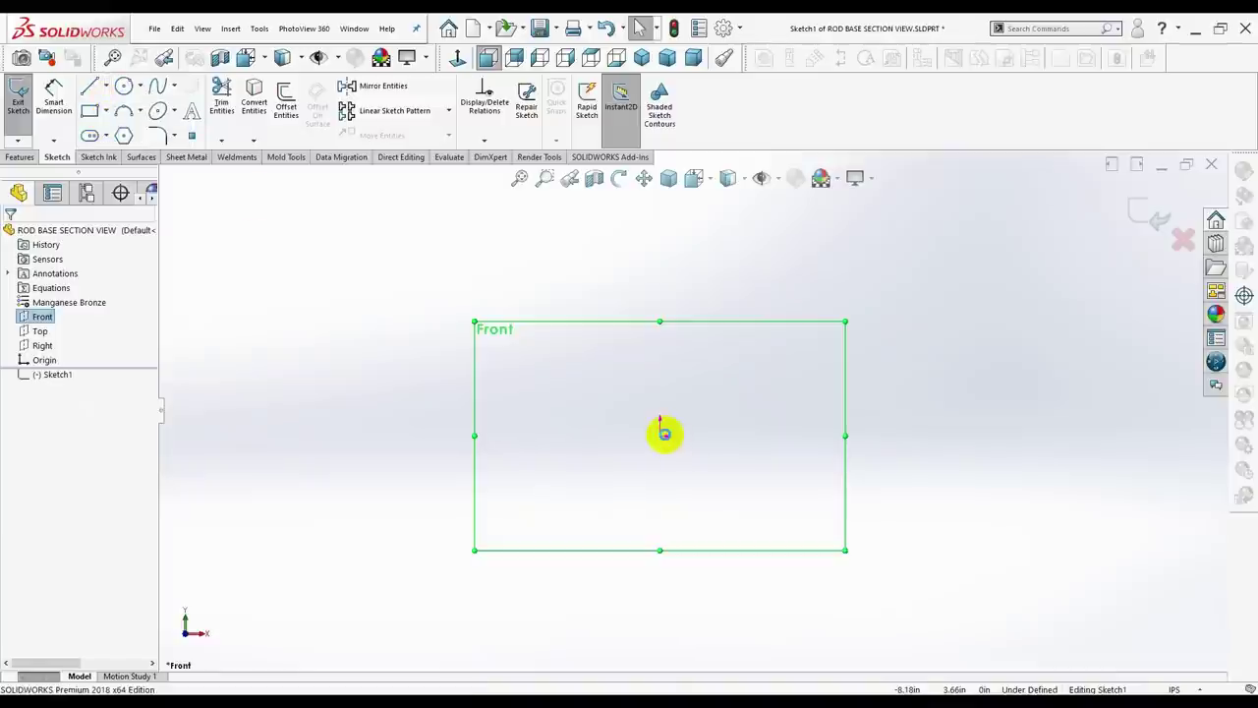
# Draw a vertical construction line upward from the origin.
pyautogui.press('l')
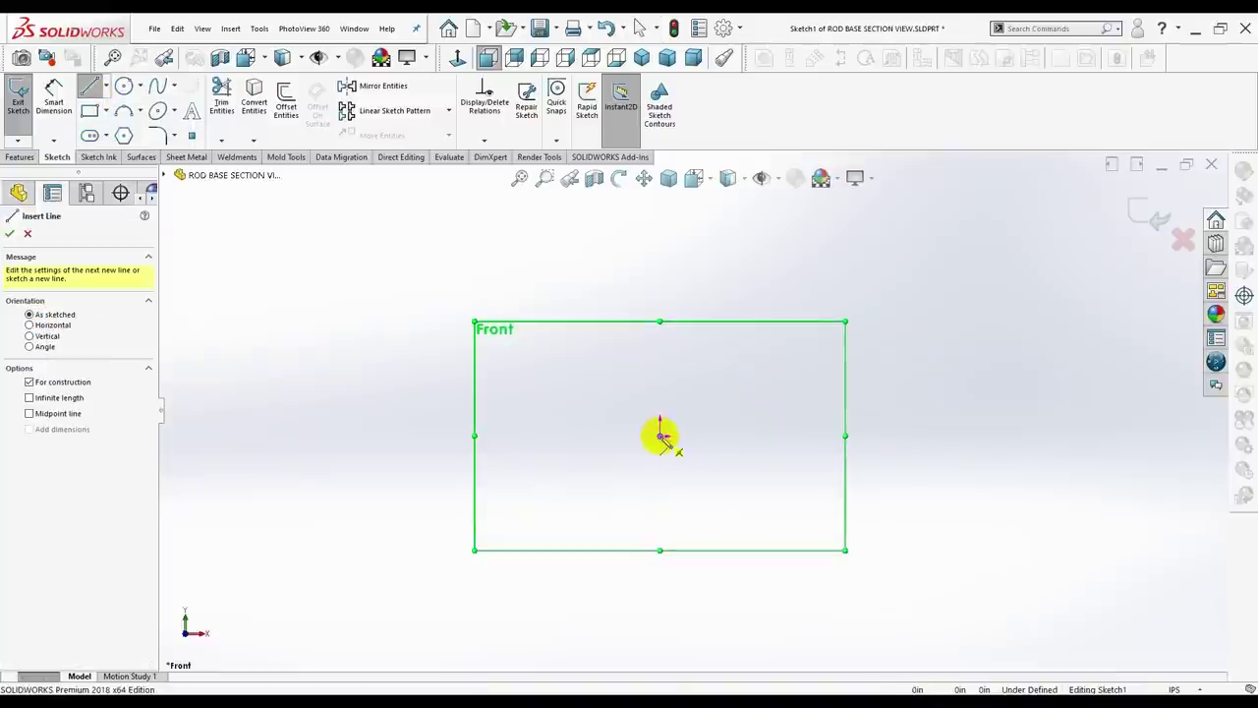
pyautogui.click(660, 437)
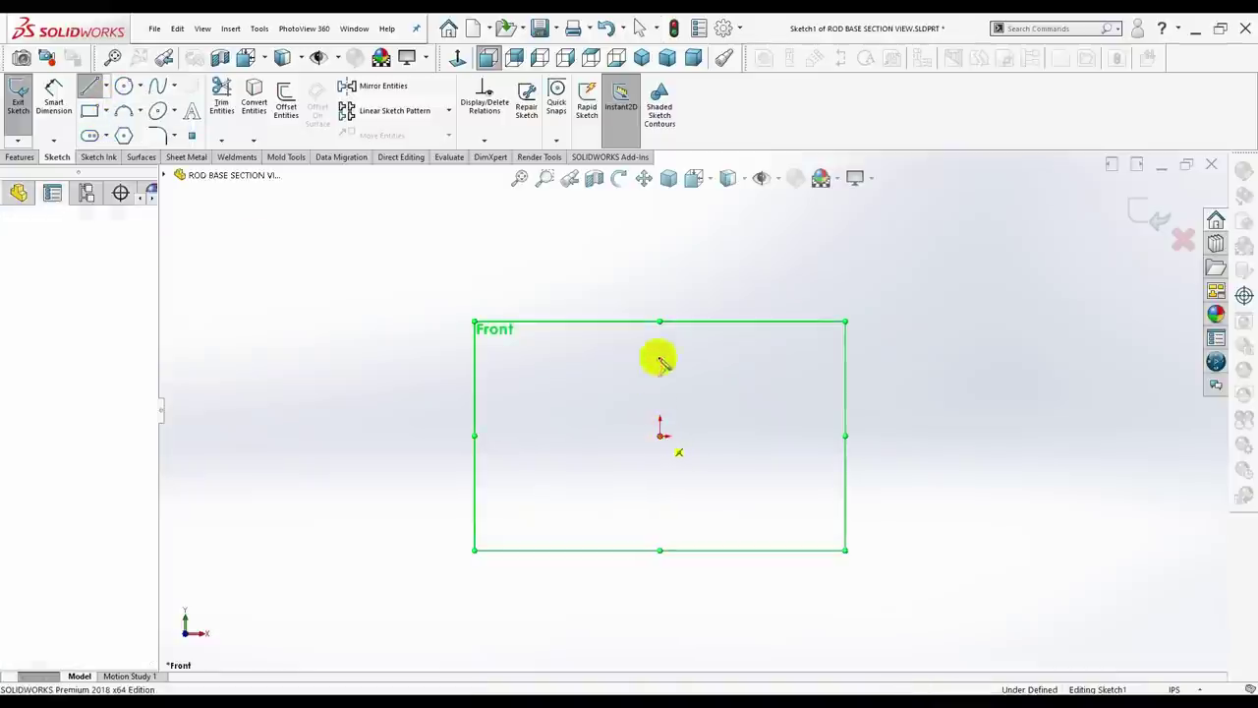
pyautogui.click(659, 242)
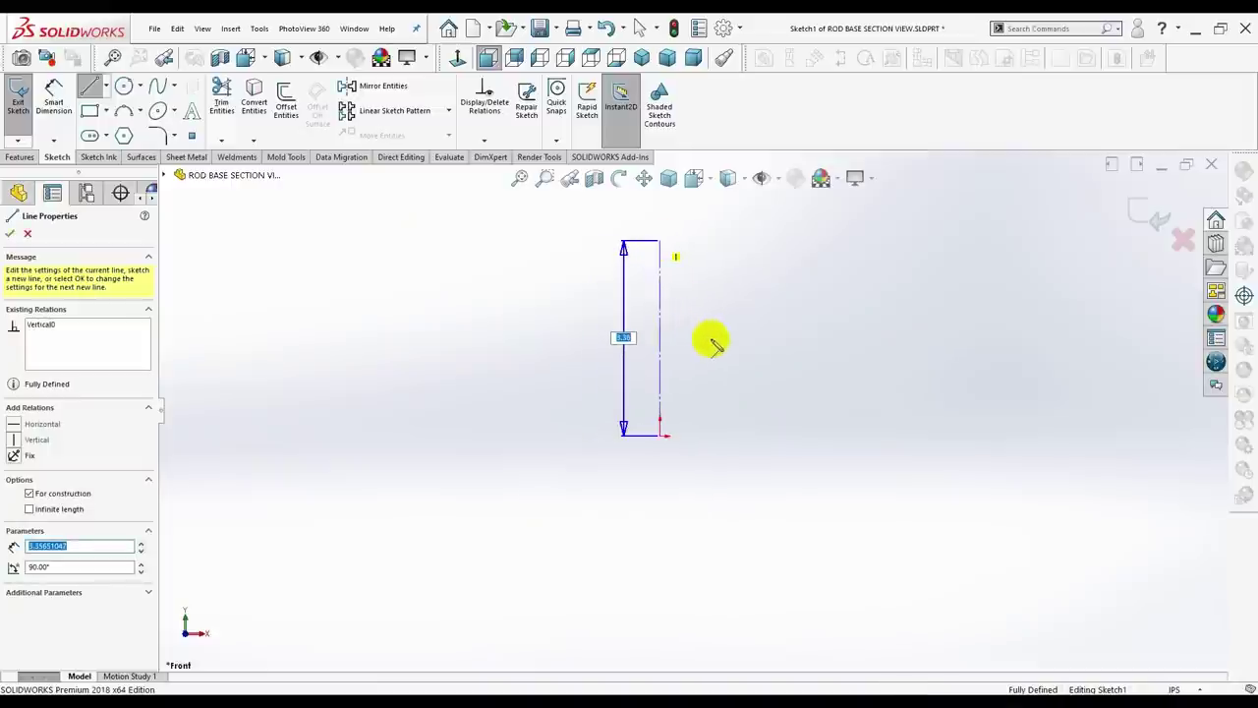
pyautogui.press('Escape')
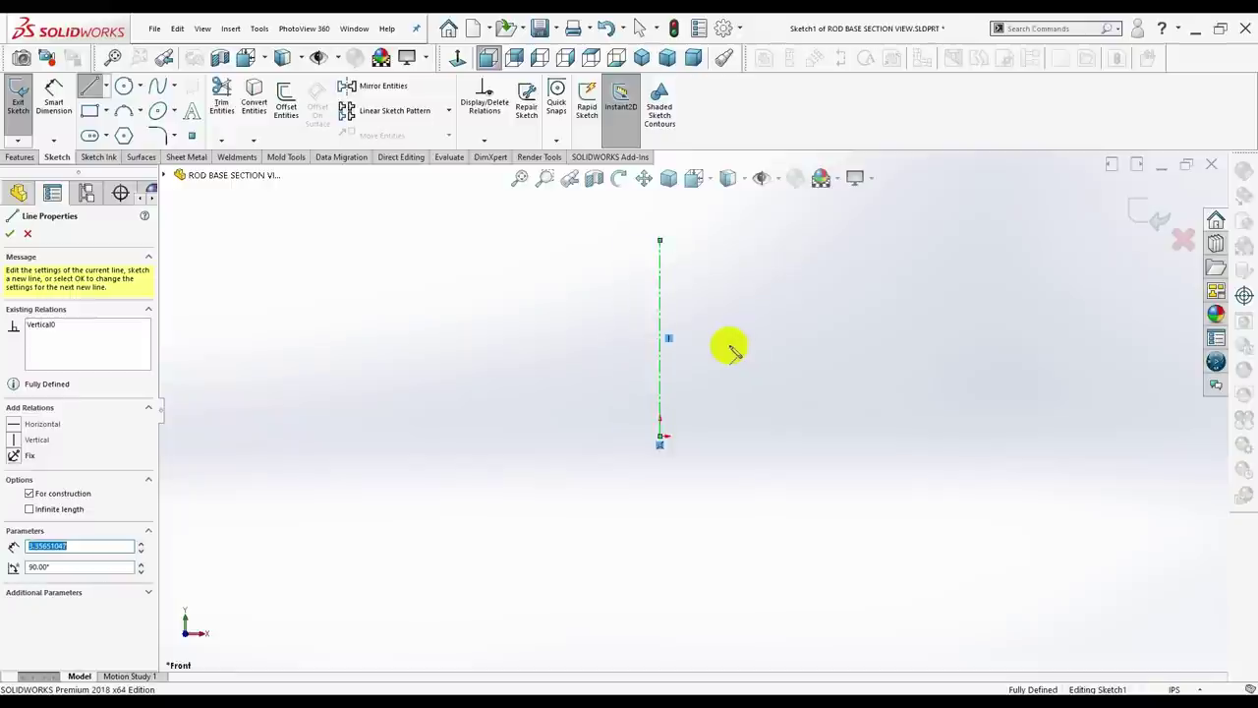
pyautogui.scroll(-2, 732, 349)
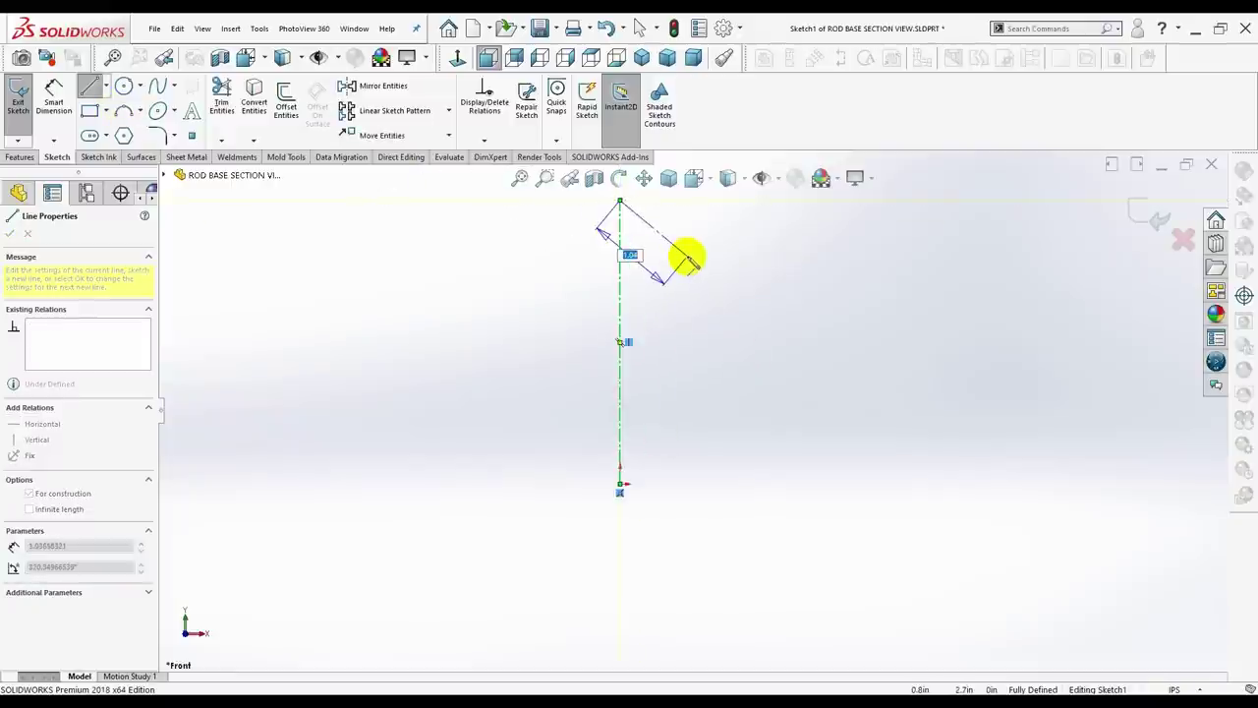
pyautogui.press('Escape')
pyautogui.scroll(-1, 740, 370)
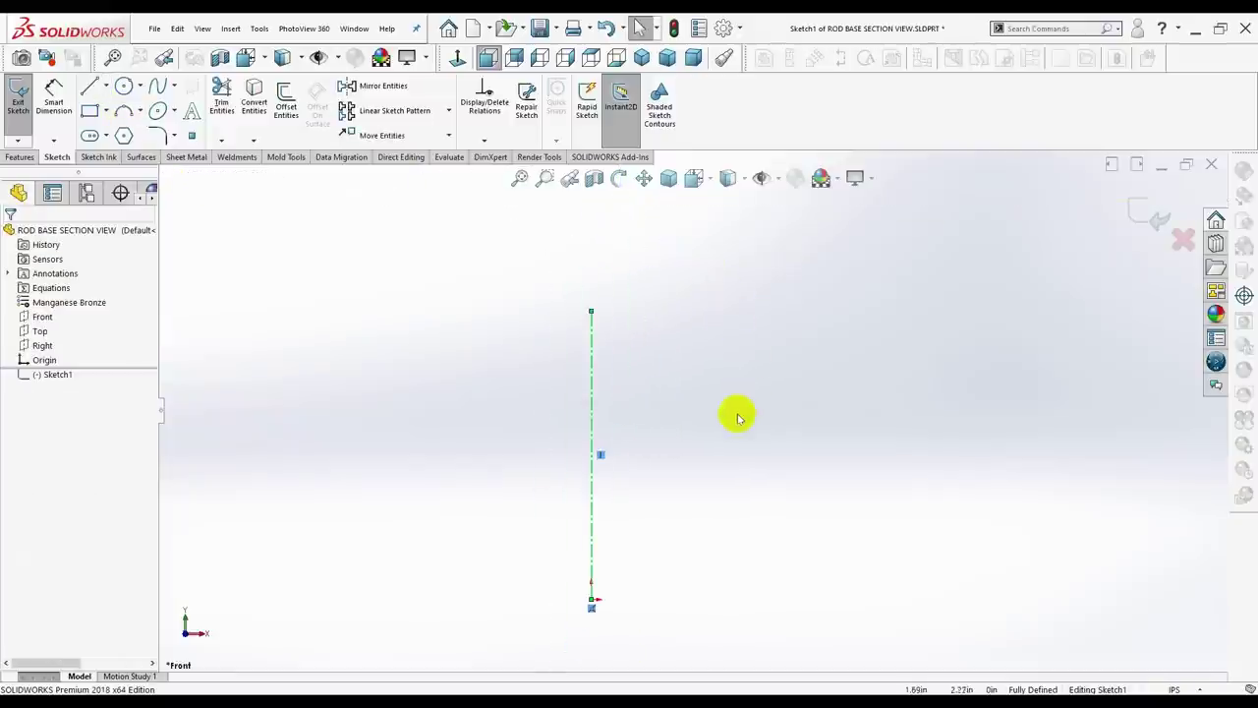
# Draw a horizontal centerline from the origin to the right.
pyautogui.click(105, 87)
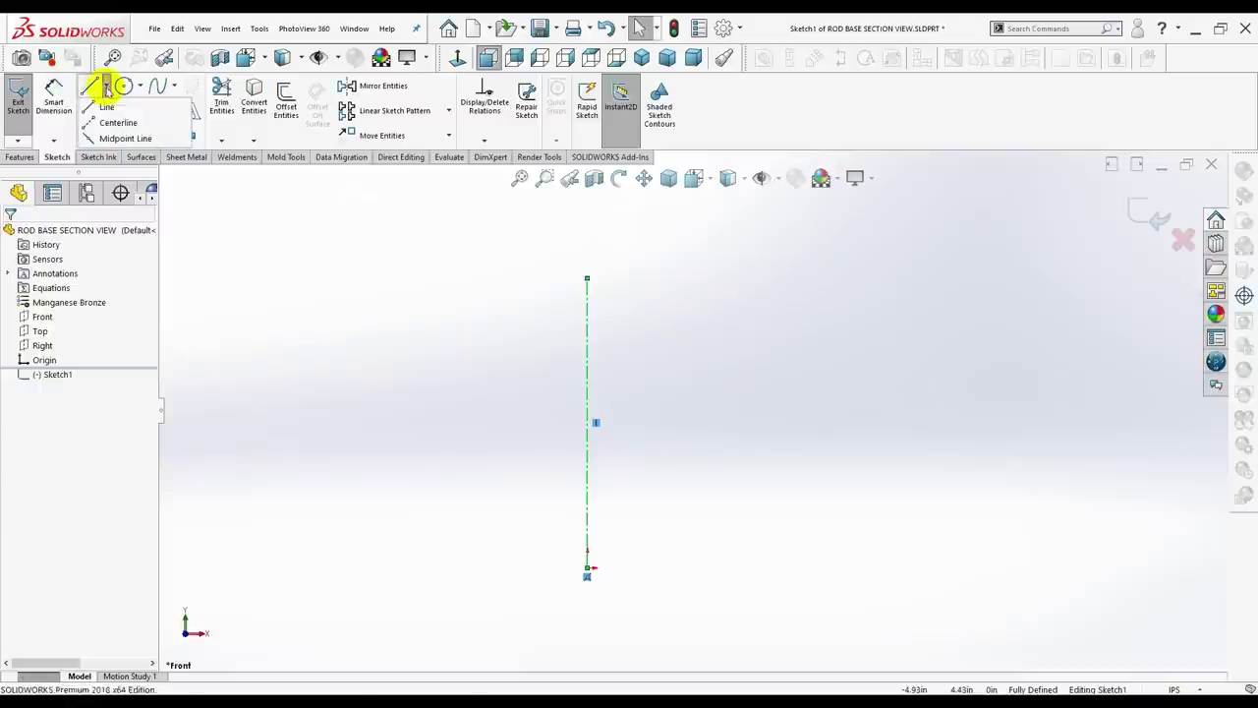
pyautogui.click(106, 123)
pyautogui.click(586, 568)
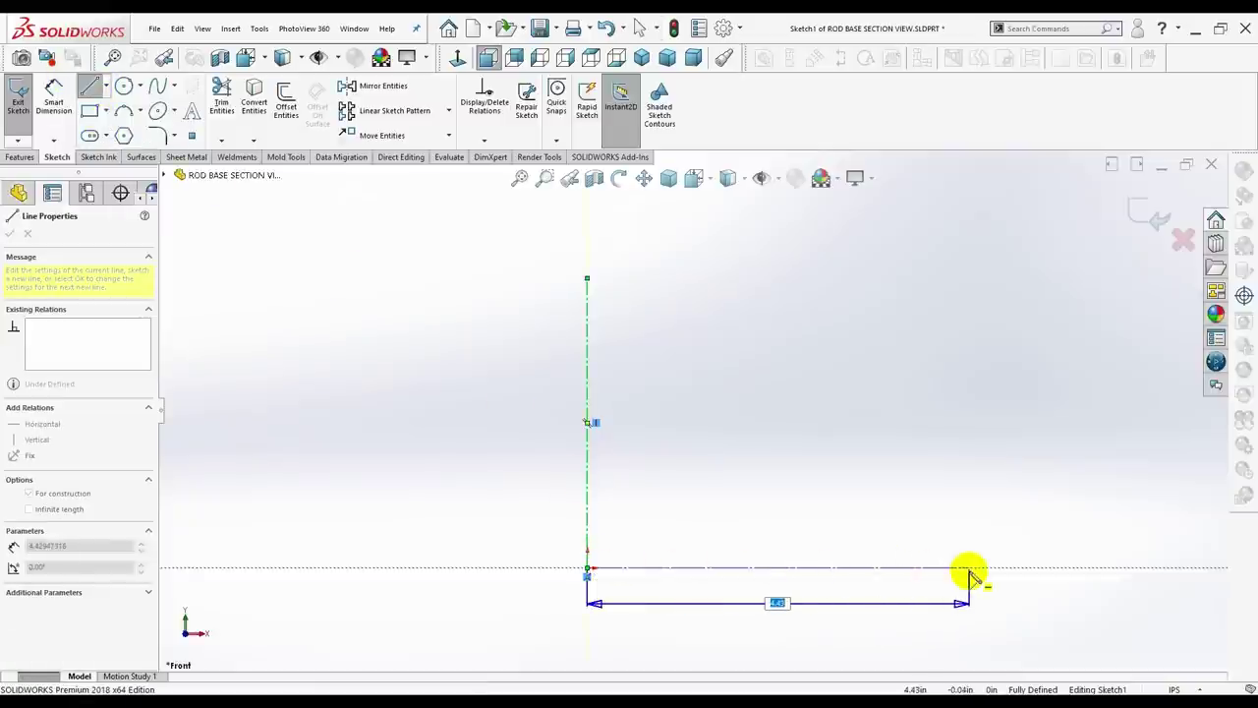
pyautogui.click(969, 568)
pyautogui.press('Escape')
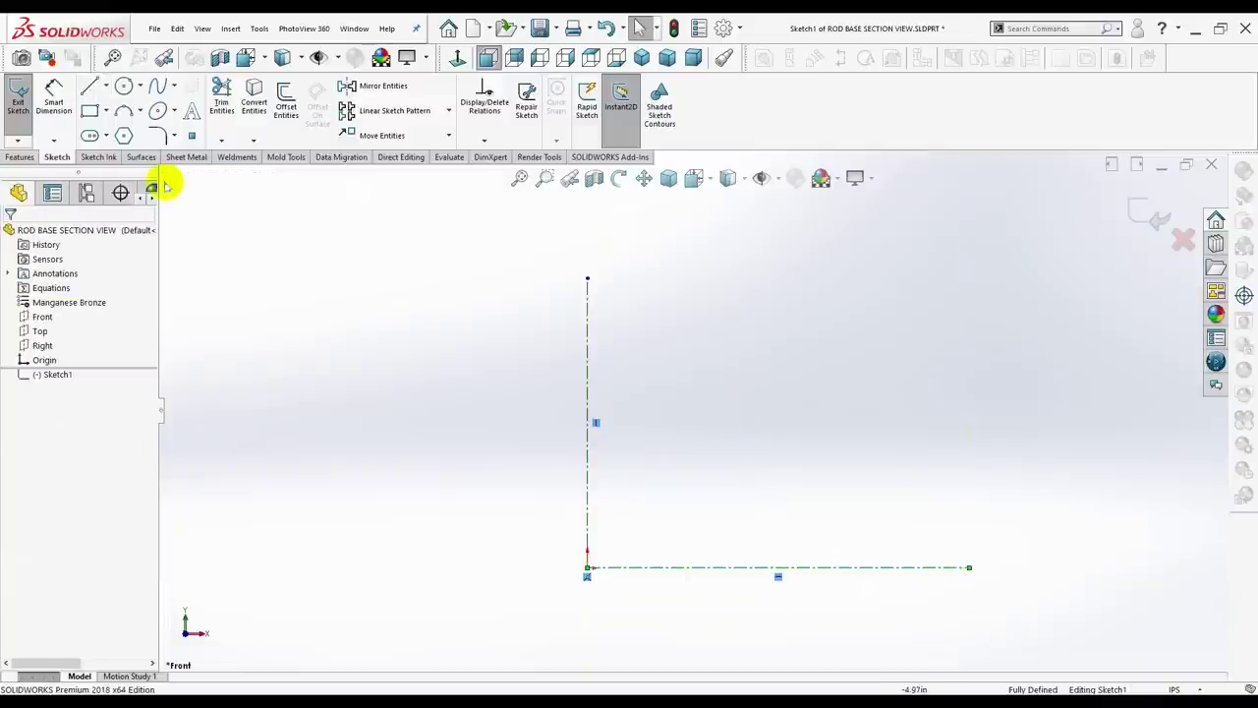
# Draw the profile's inner edges down, with a small step and flange top, to the centerline.
pyautogui.click(88, 86)
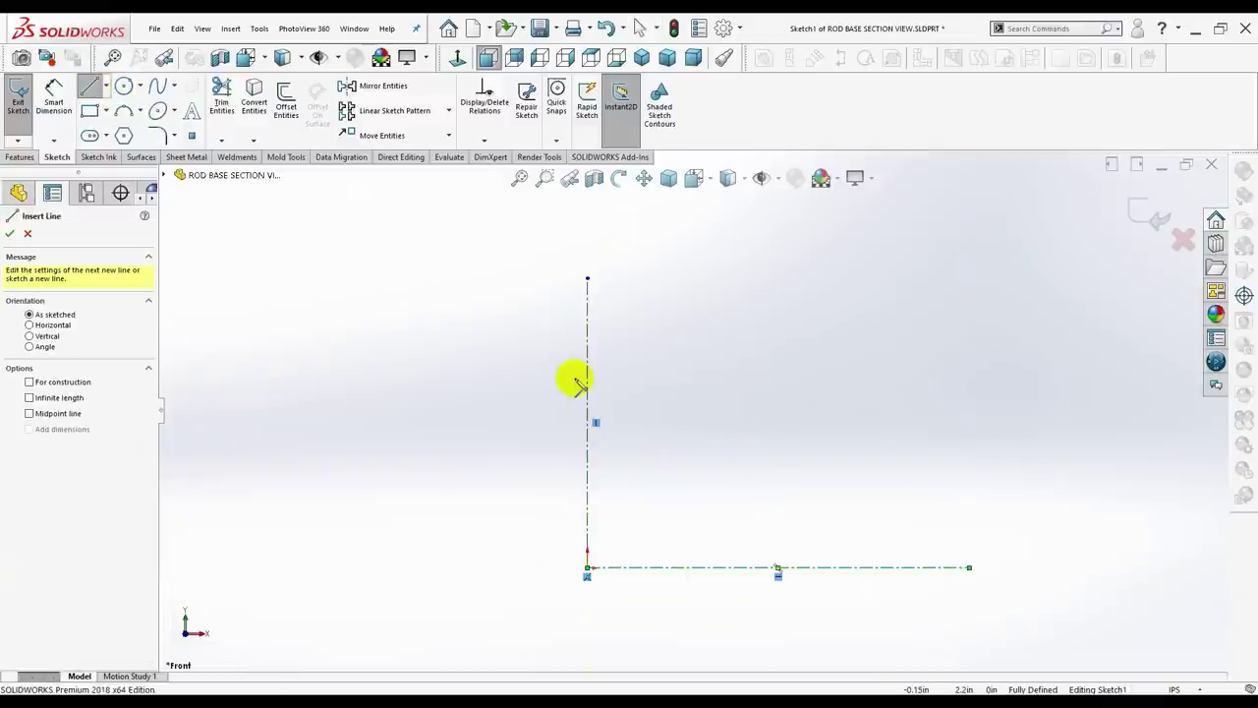
pyautogui.click(642, 326)
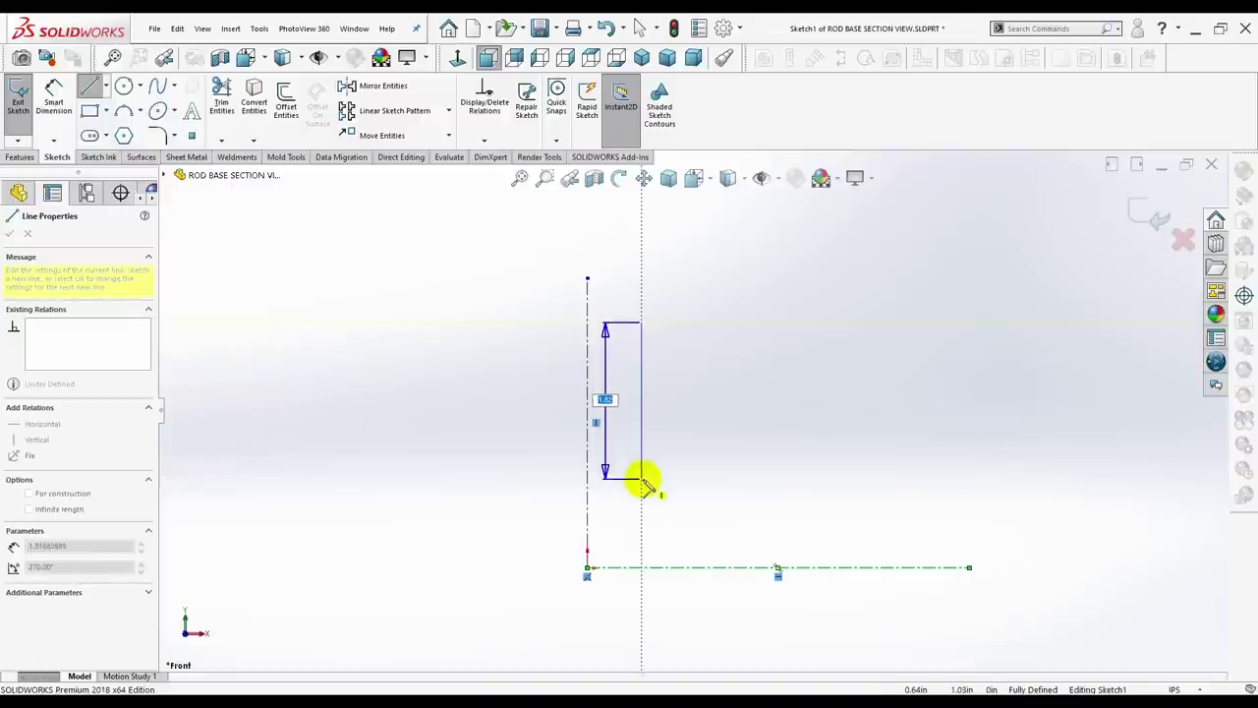
pyautogui.click(641, 481)
pyautogui.click(665, 481)
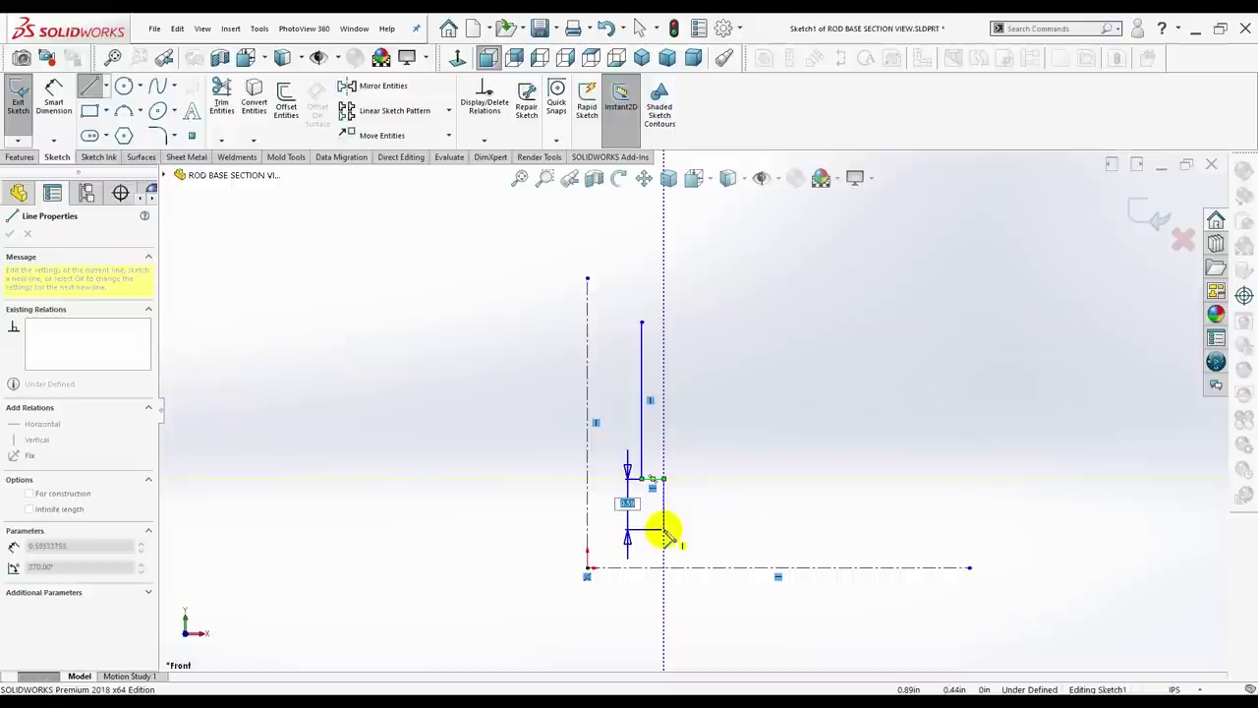
pyautogui.click(665, 530)
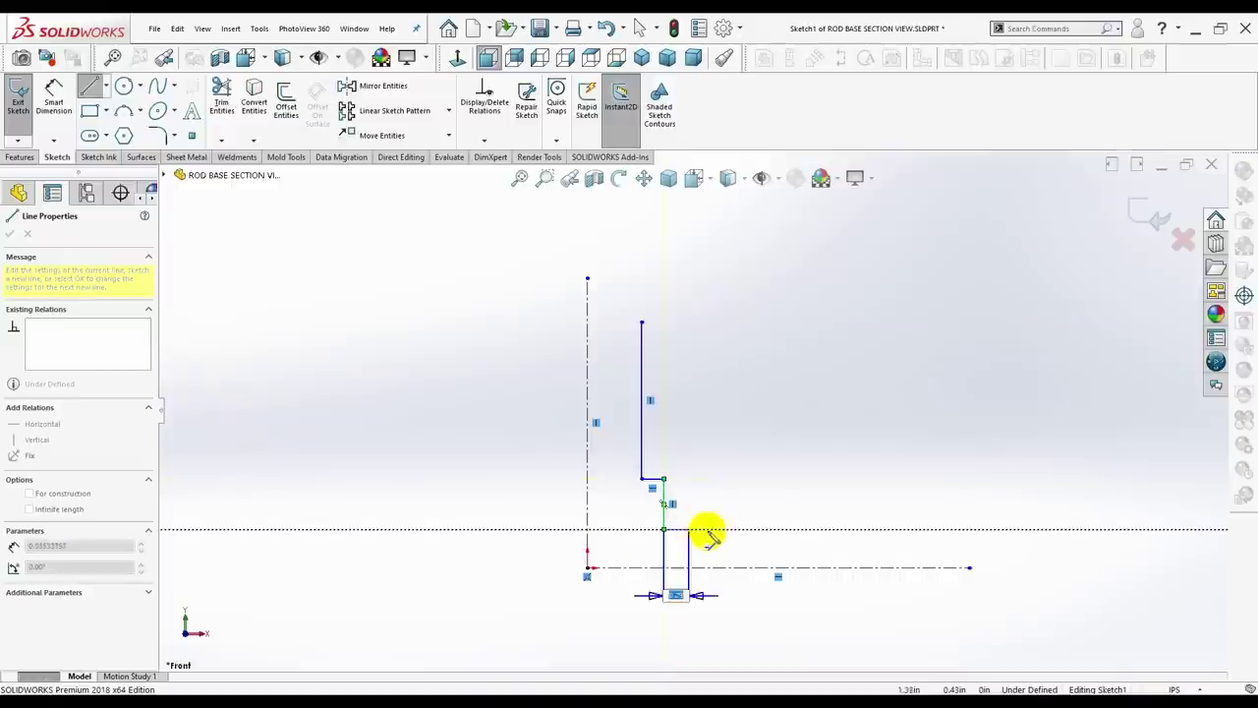
pyautogui.click(857, 530)
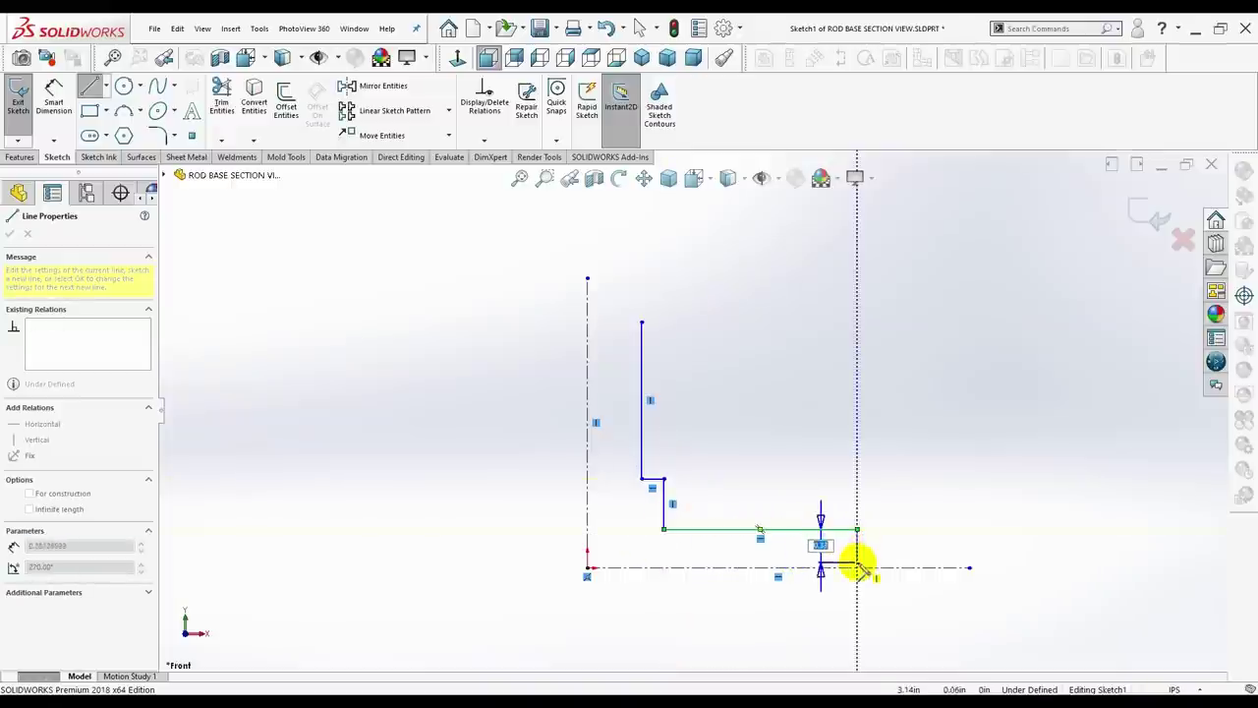
pyautogui.click(857, 568)
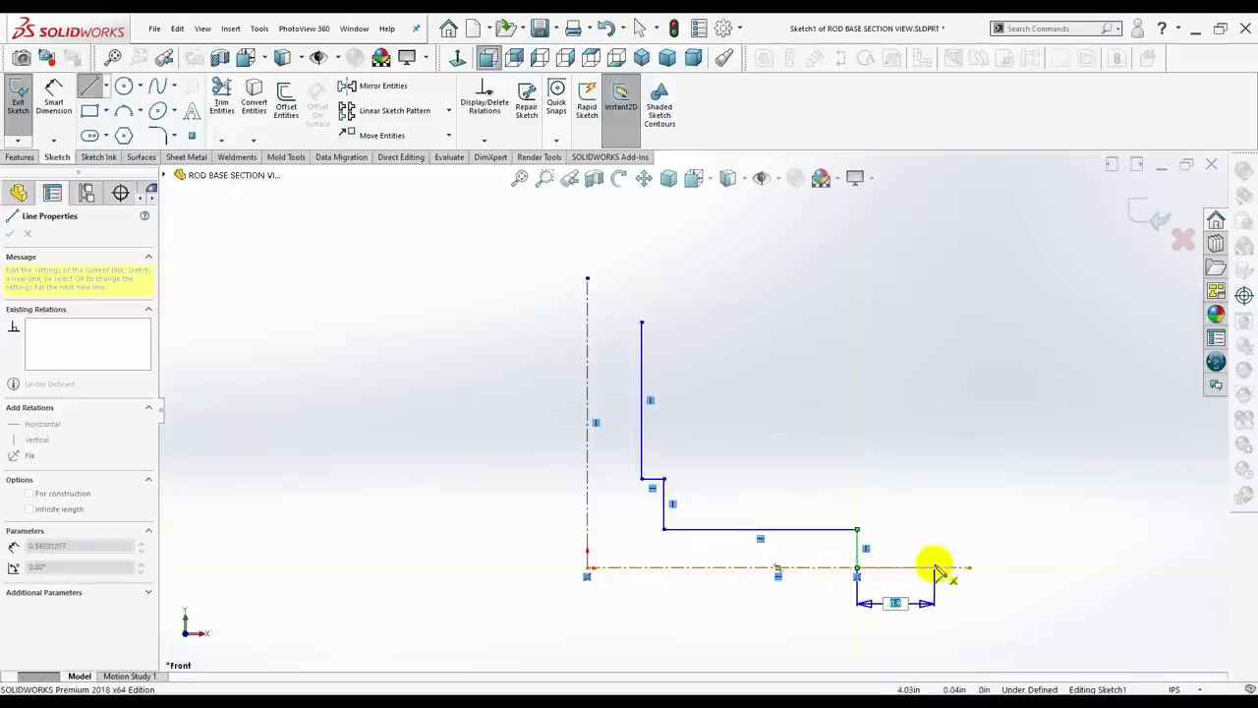
# Complete the bottom, outer flange and hub edges to close the profile, then zoom to fit.
pyautogui.click(933, 568)
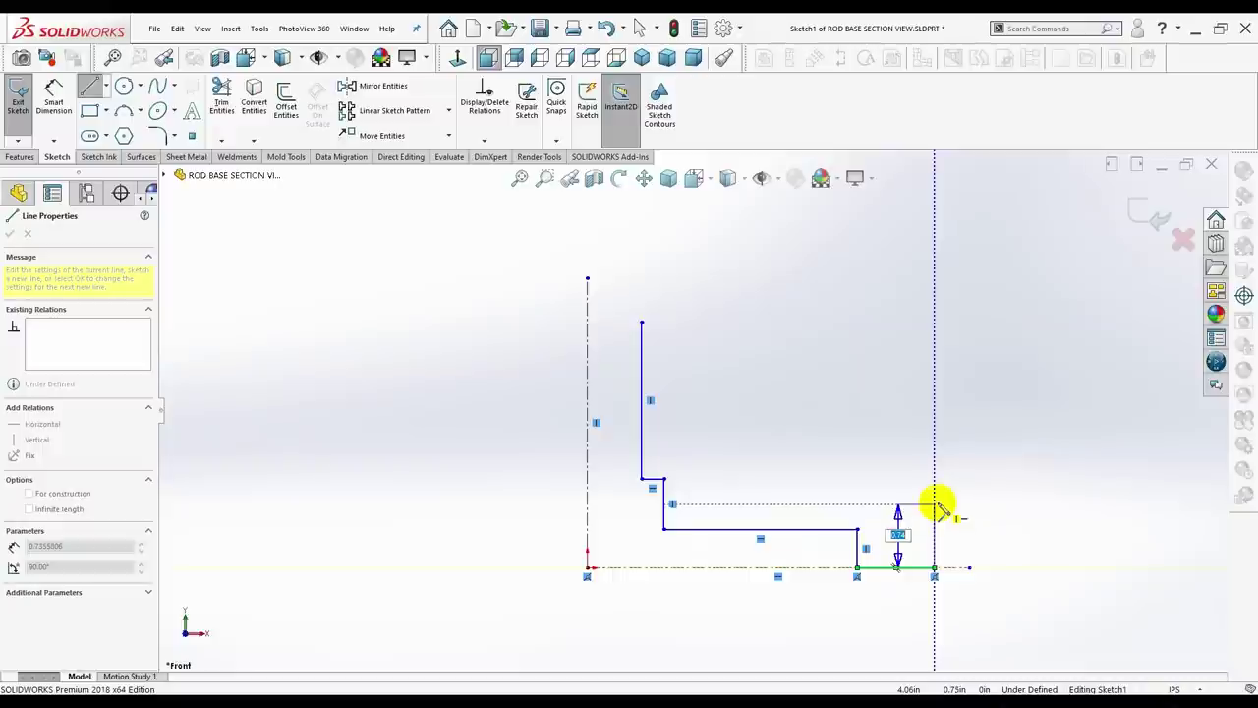
pyautogui.click(936, 505)
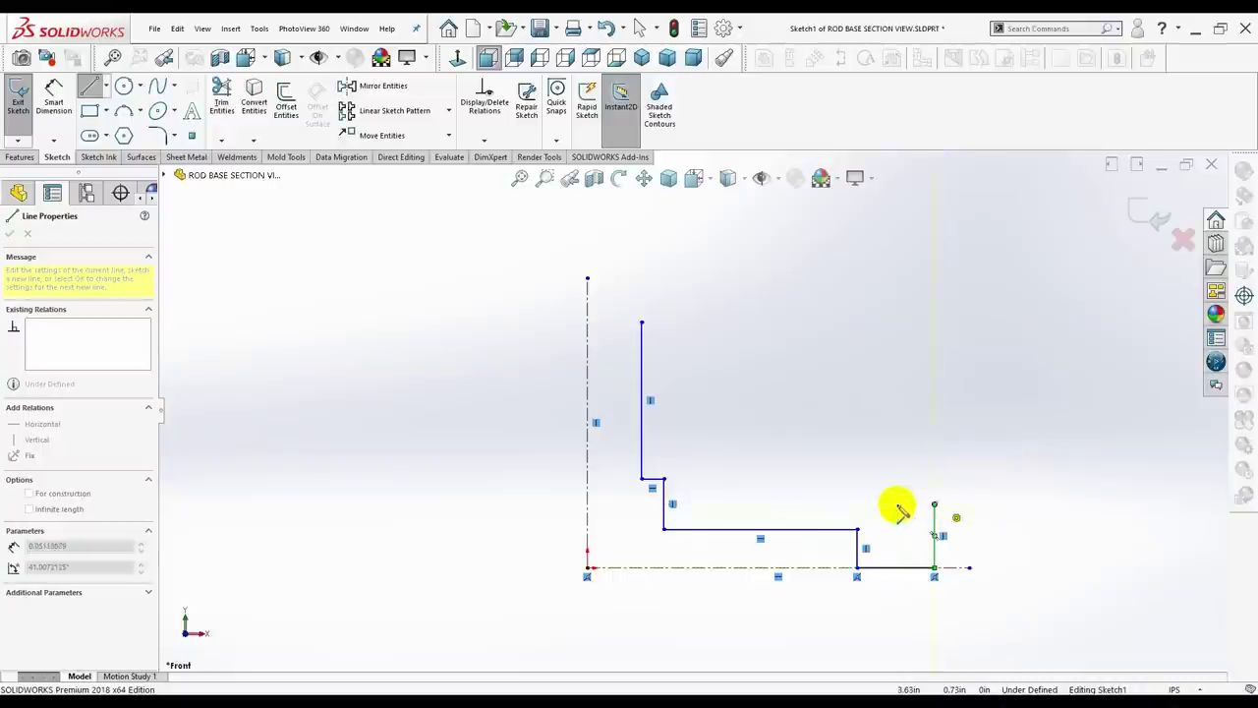
pyautogui.click(718, 504)
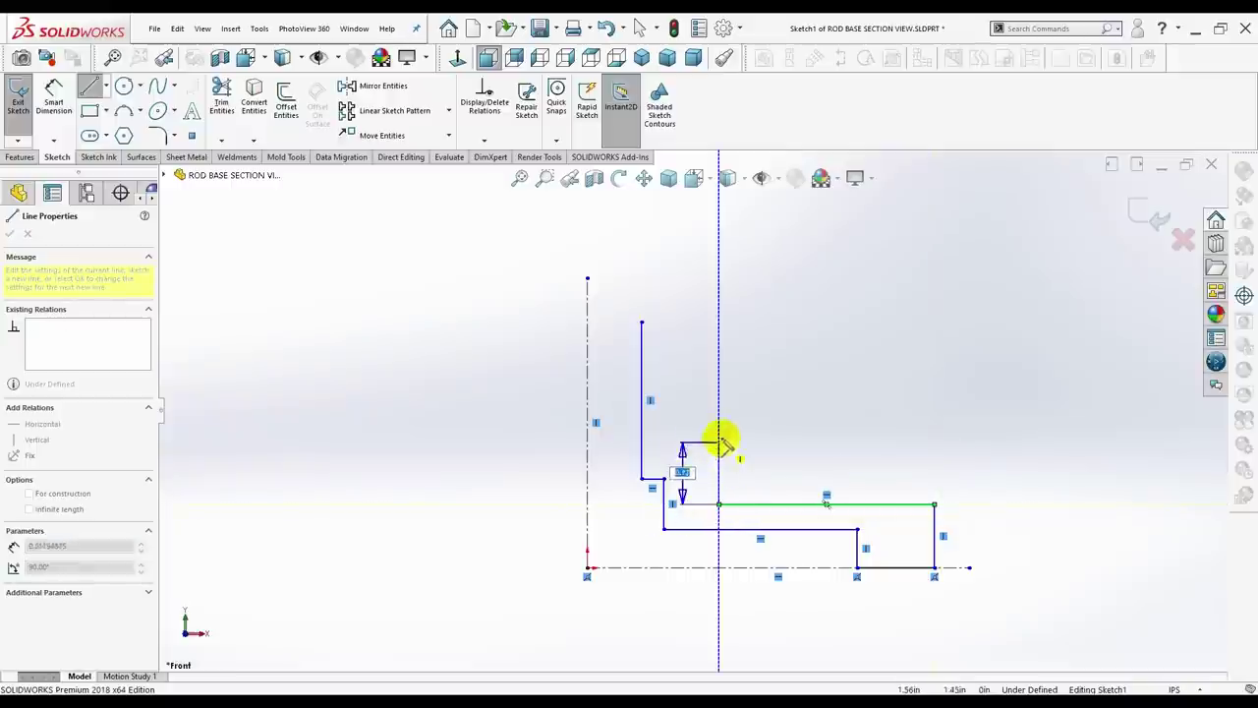
pyautogui.click(718, 323)
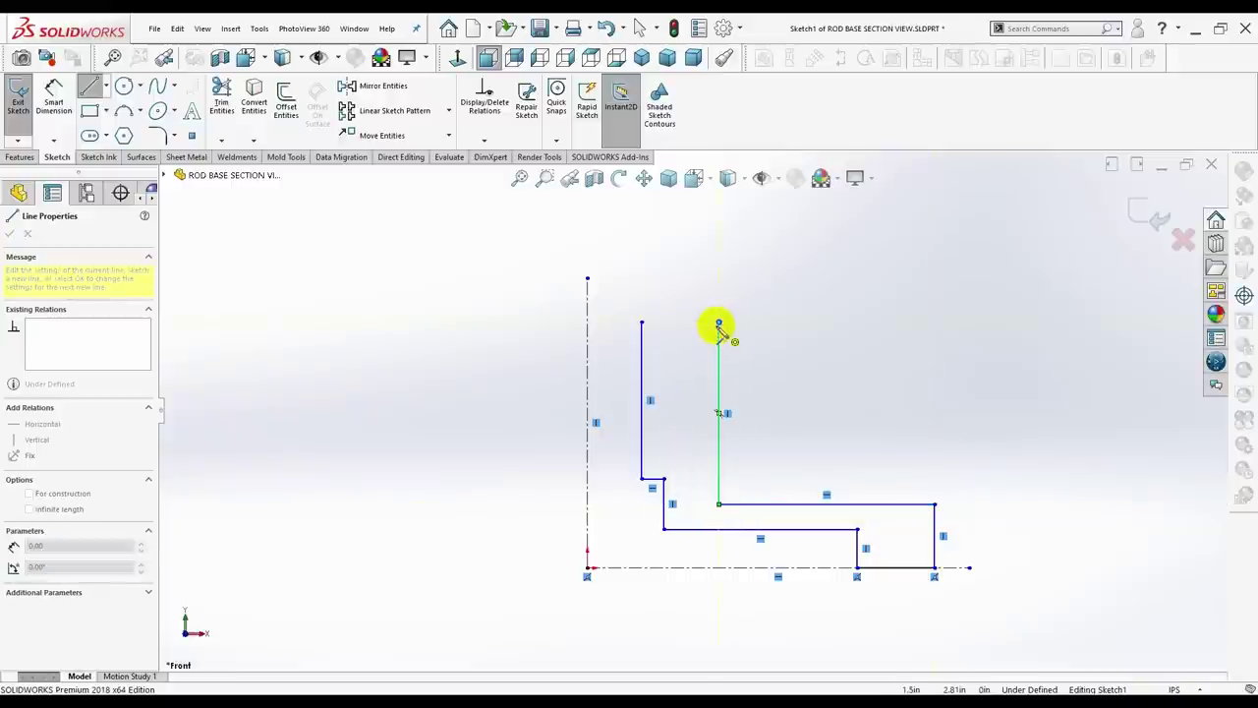
pyautogui.click(640, 322)
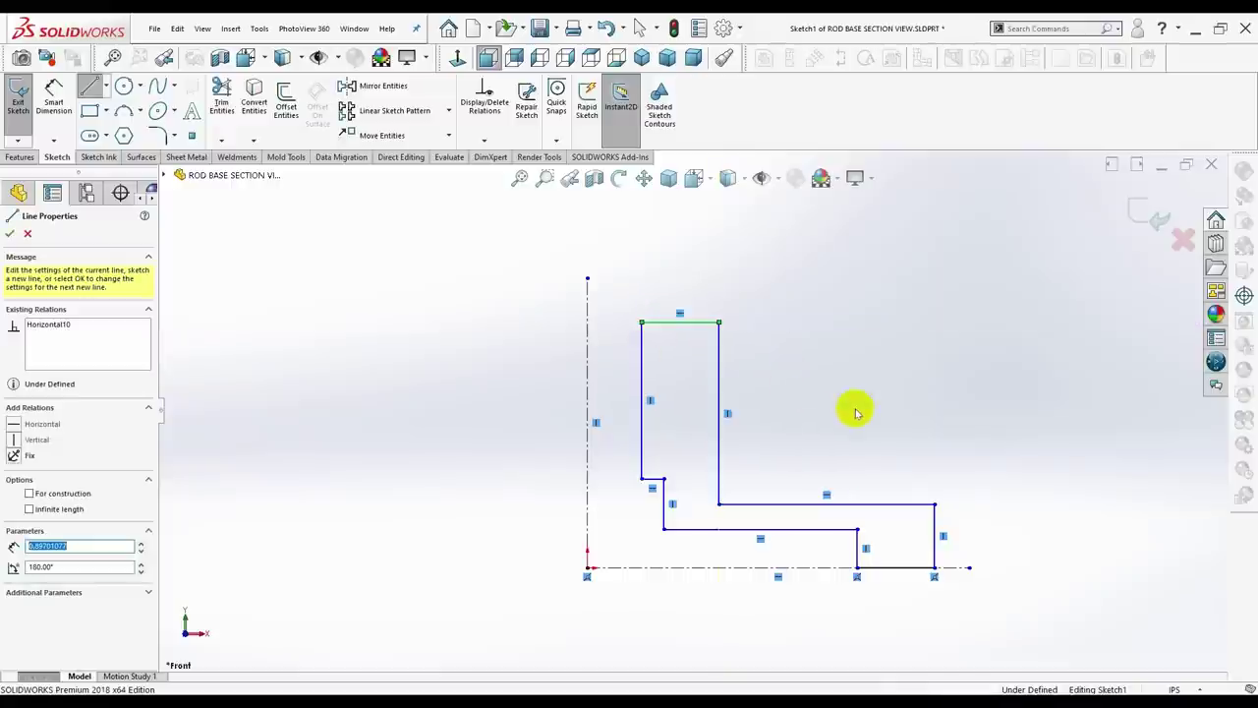
pyautogui.press('Escape')
pyautogui.scroll(1, 898, 427)
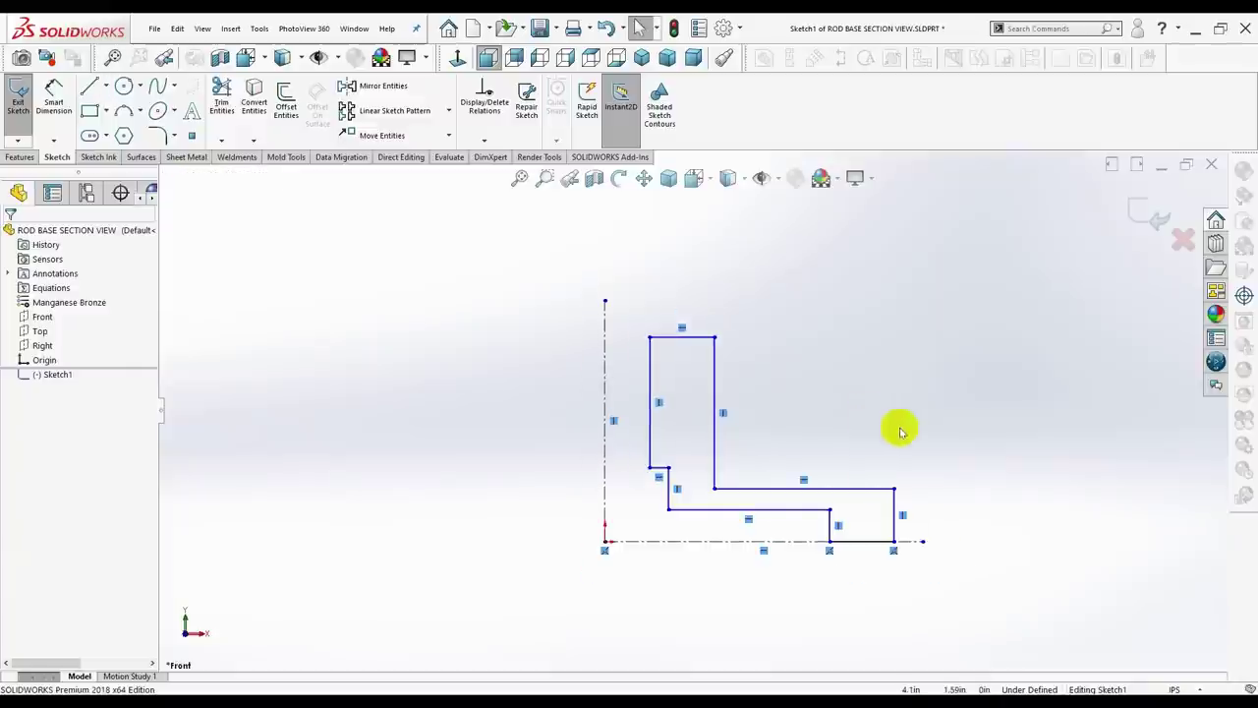
pyautogui.scroll(-2, 901, 429)
pyautogui.scroll(-1, 909, 442)
pyautogui.press('f')
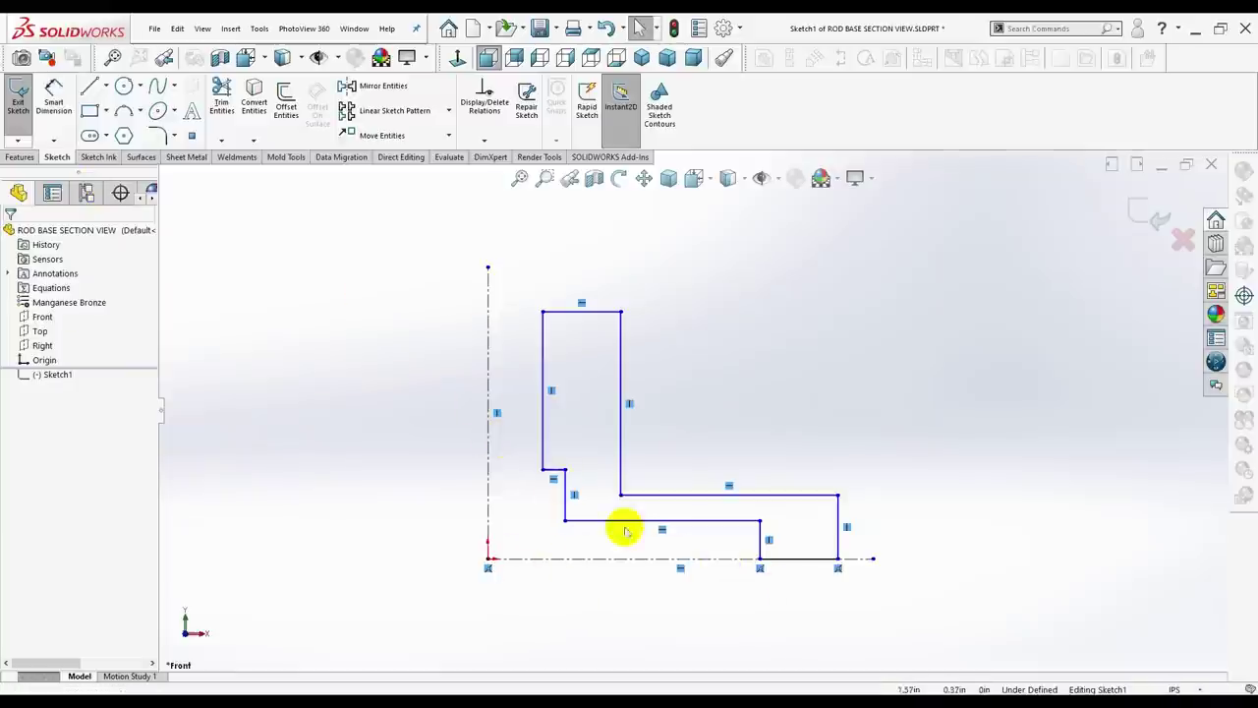
# Make the short step edge beside the bore vertical.
pyautogui.click(543, 469)
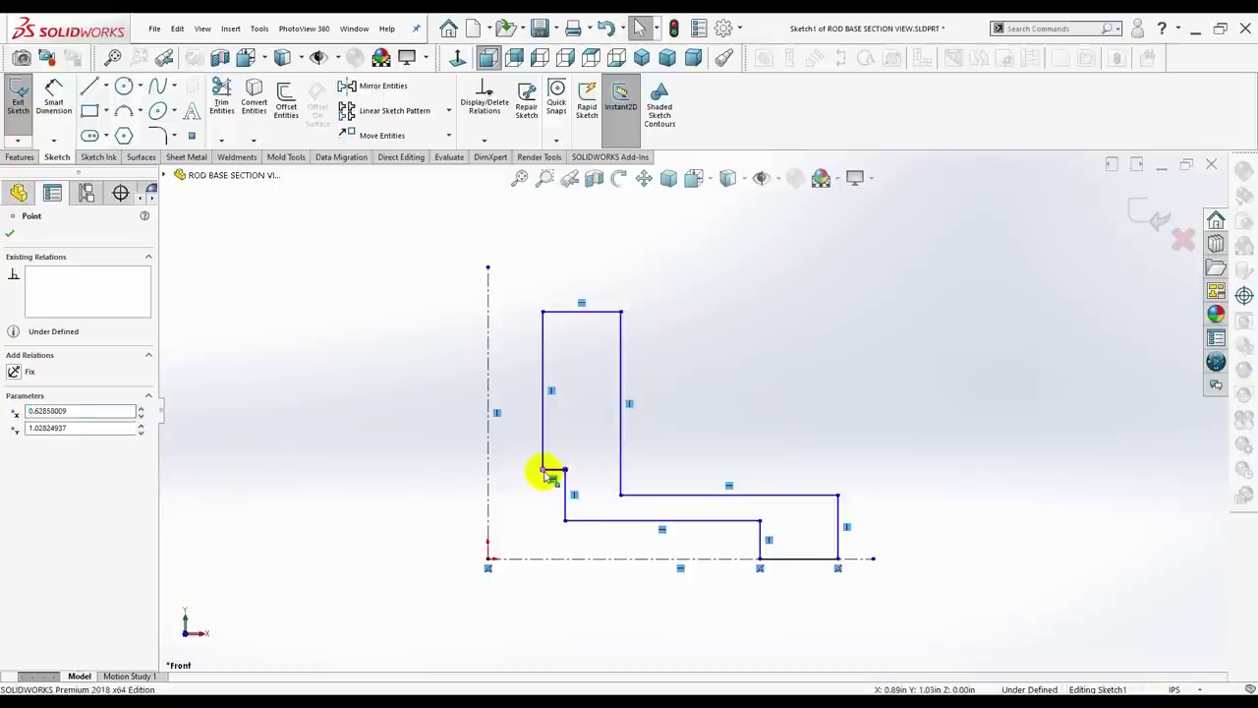
pyautogui.keyDown('ctrl'); pyautogui.click(546, 471); pyautogui.keyUp('ctrl')
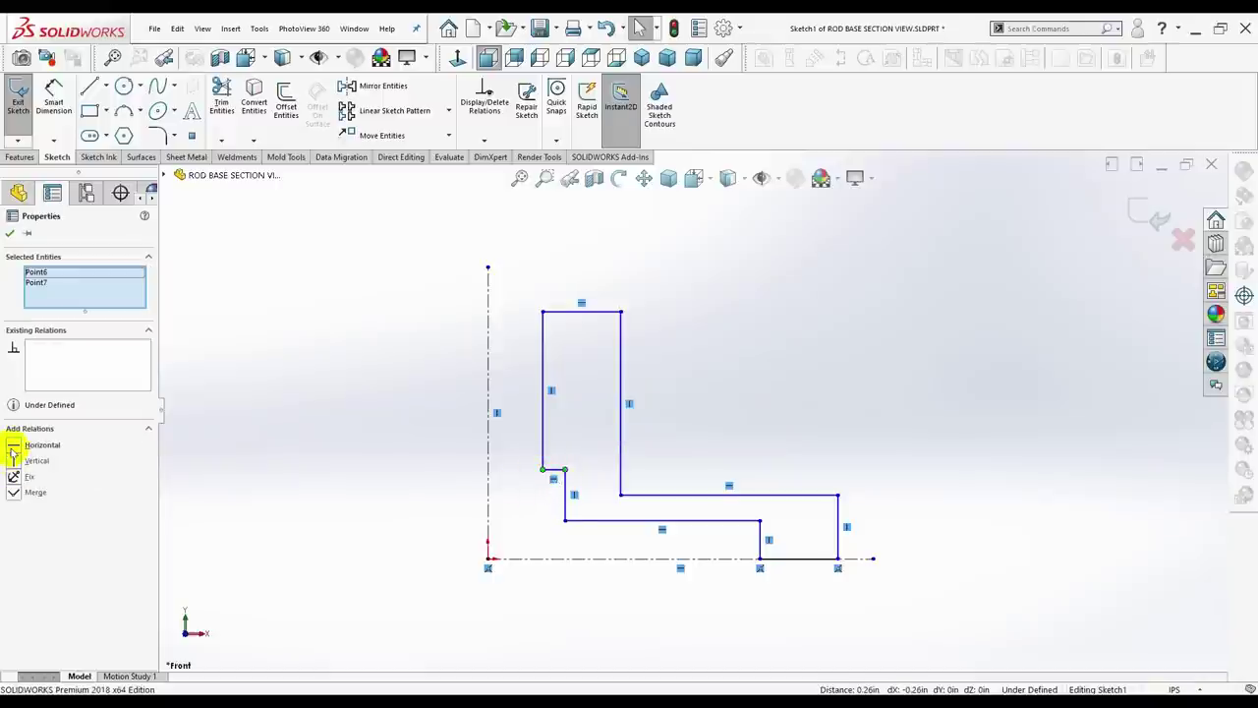
pyautogui.keyDown('ctrl'); pyautogui.click(566, 521); pyautogui.keyUp('ctrl')
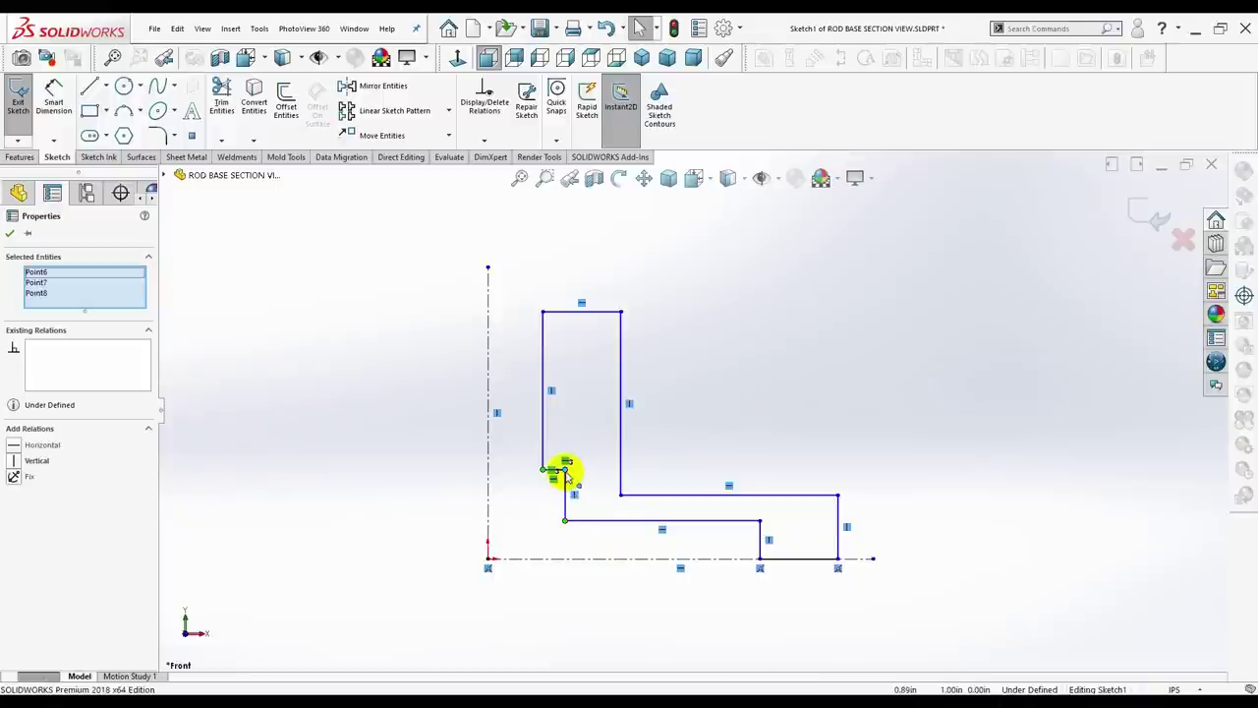
pyautogui.keyDown('ctrl'); pyautogui.click(565, 472); pyautogui.keyUp('ctrl')
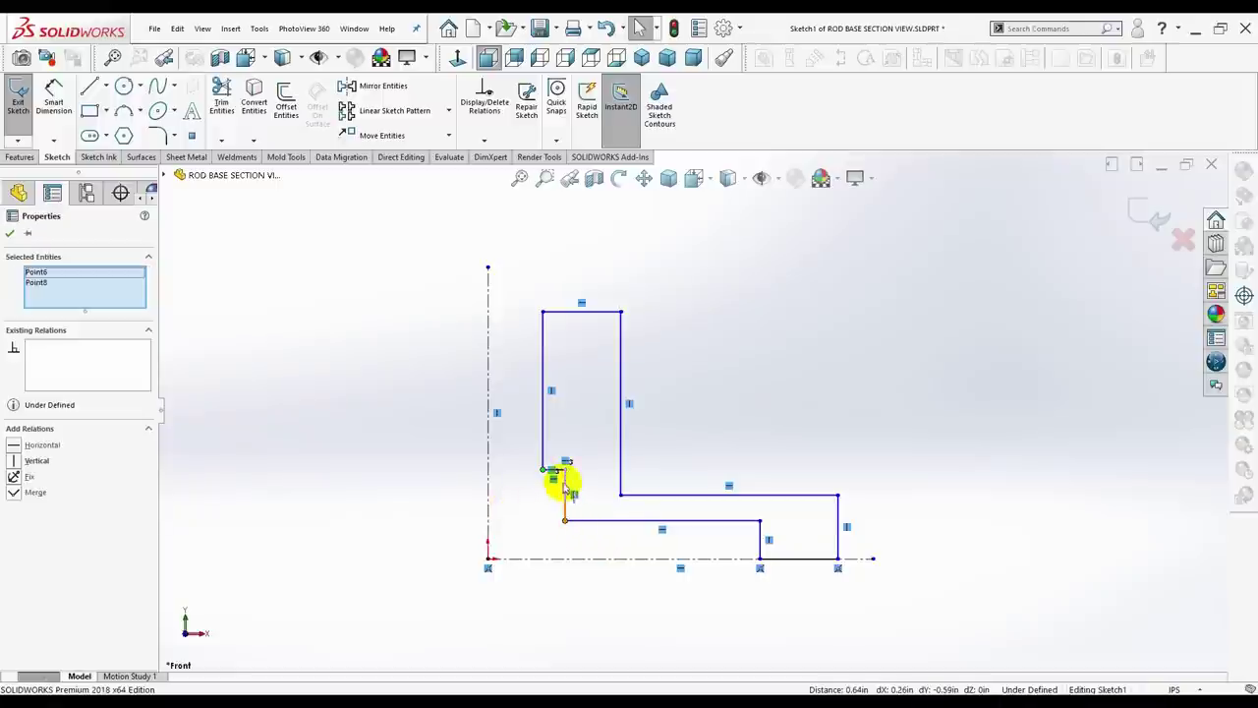
pyautogui.click(541, 490)
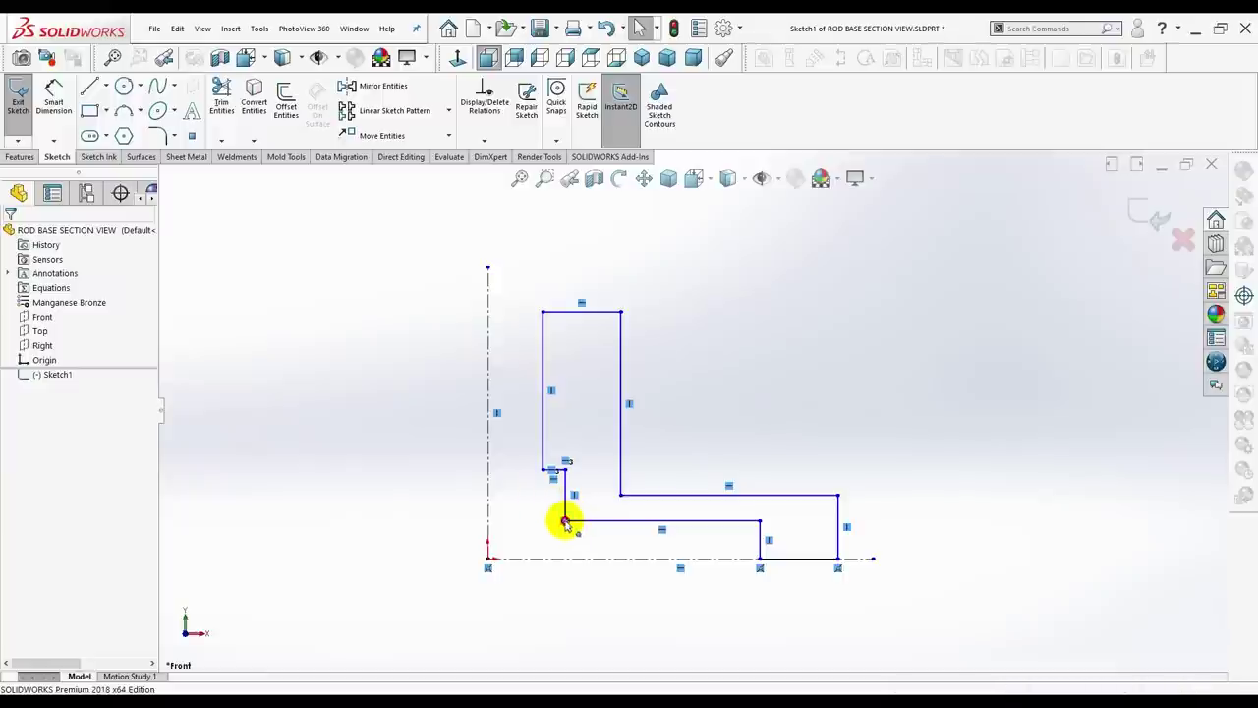
pyautogui.click(565, 518)
pyautogui.keyDown('ctrl'); pyautogui.click(565, 471); pyautogui.keyUp('ctrl')
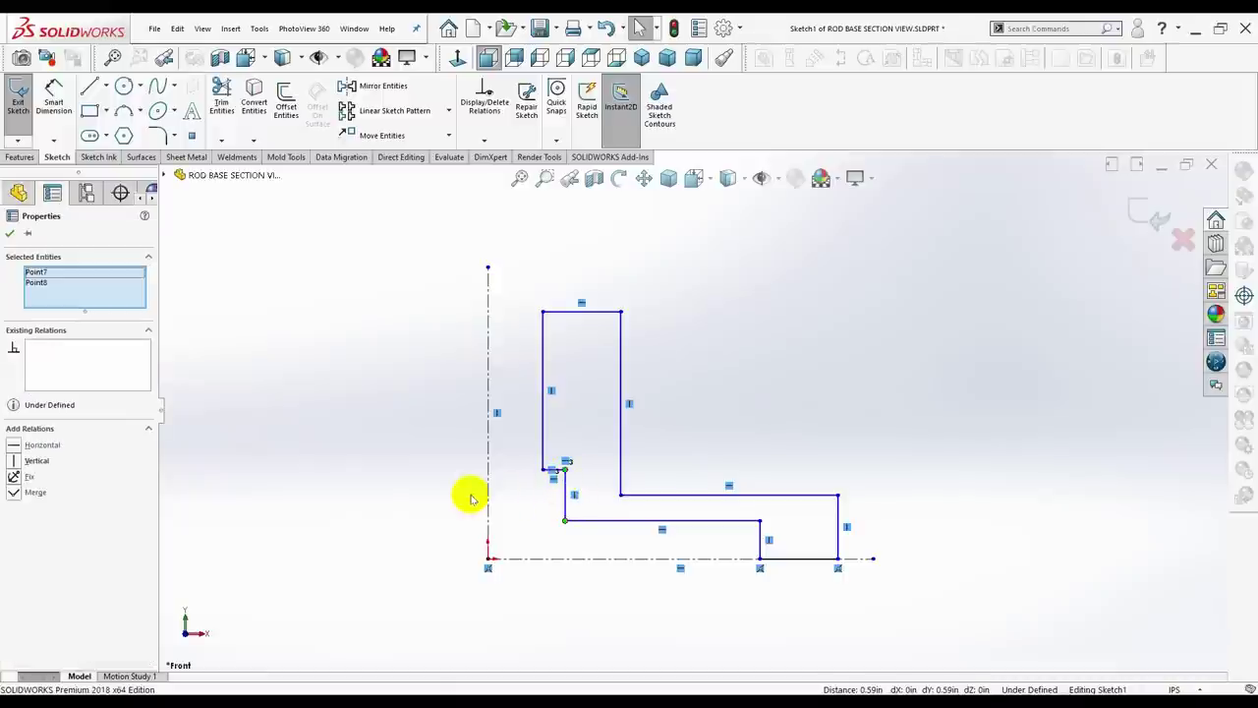
pyautogui.click(10, 460)
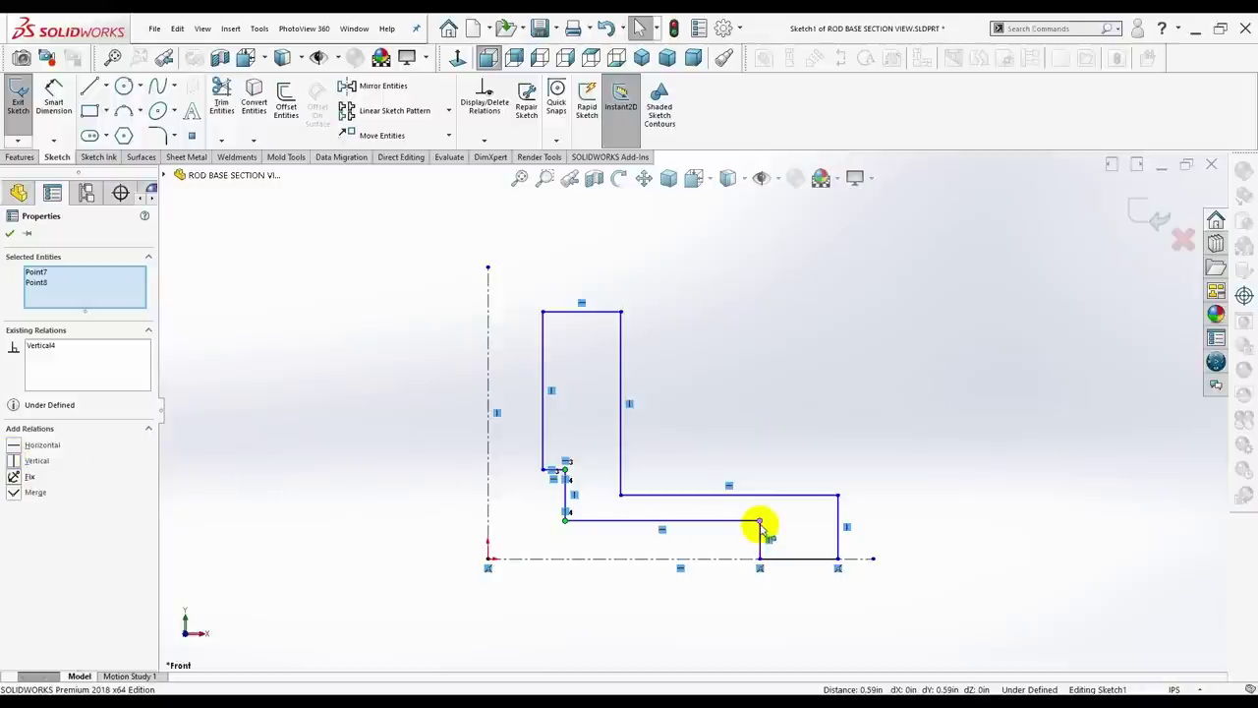
# Pair the flange step's inner corner points with the centerline corners.
pyautogui.click(561, 539)
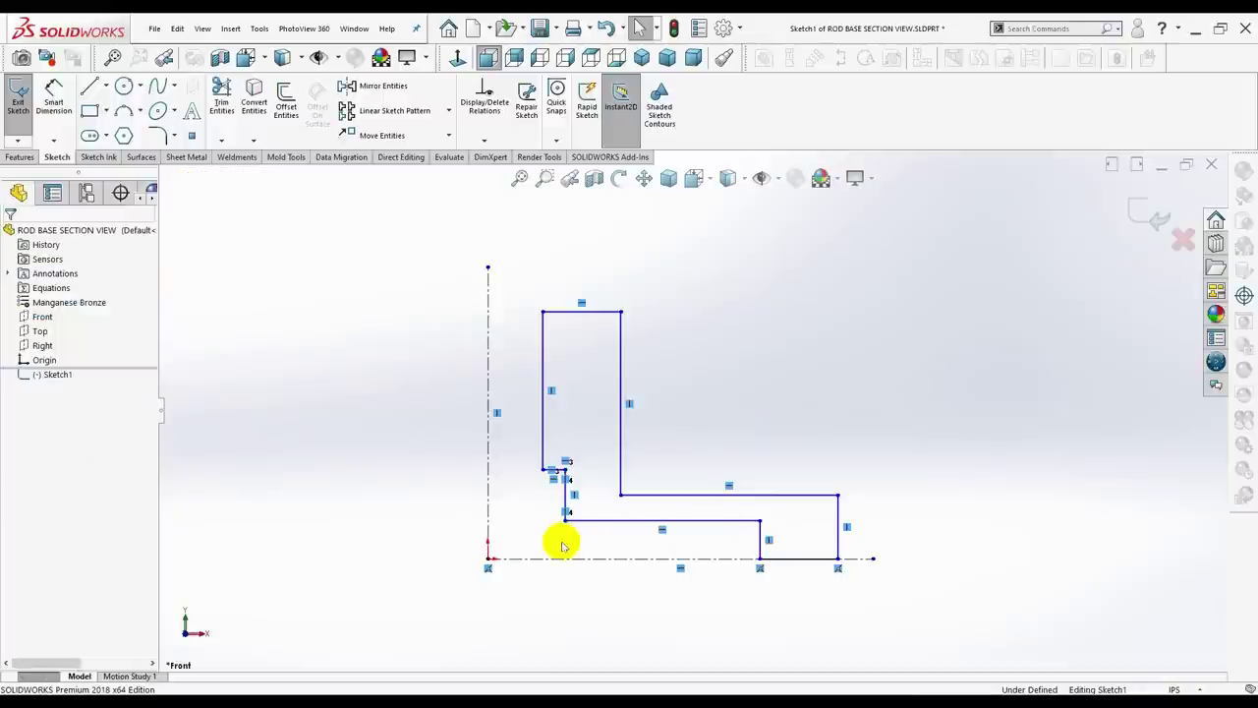
pyautogui.click(759, 522)
pyautogui.keyDown('ctrl'); pyautogui.click(565, 522); pyautogui.keyUp('ctrl')
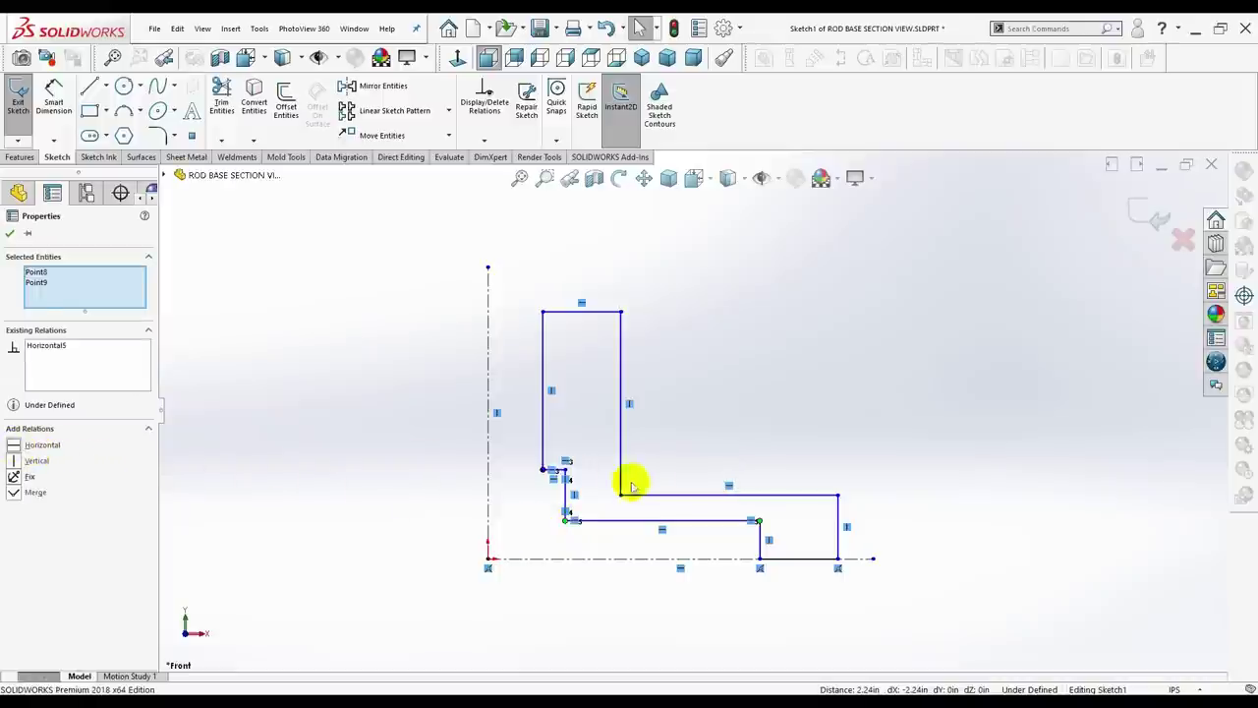
pyautogui.click(722, 541)
pyautogui.click(758, 521)
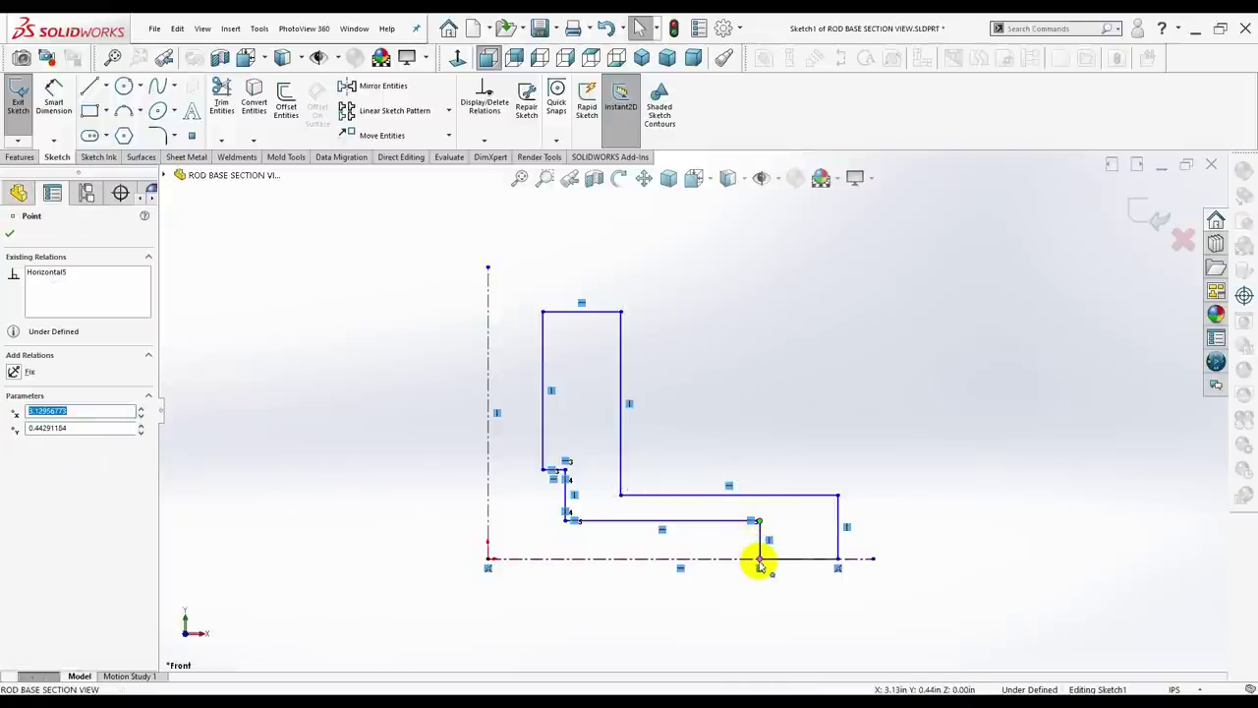
pyautogui.keyDown('ctrl'); pyautogui.click(759, 558); pyautogui.keyUp('ctrl')
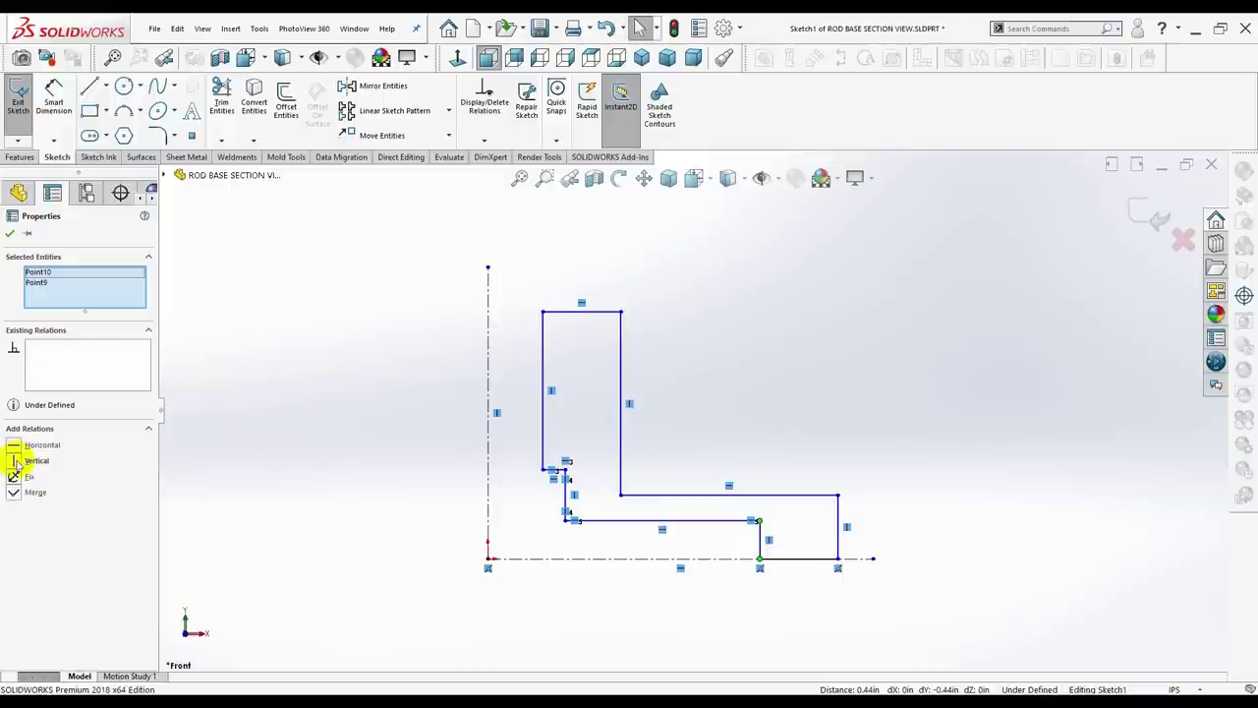
pyautogui.click(890, 532)
# Relate the outer flange corners and make the flange top line horizontal.
pyautogui.click(837, 497)
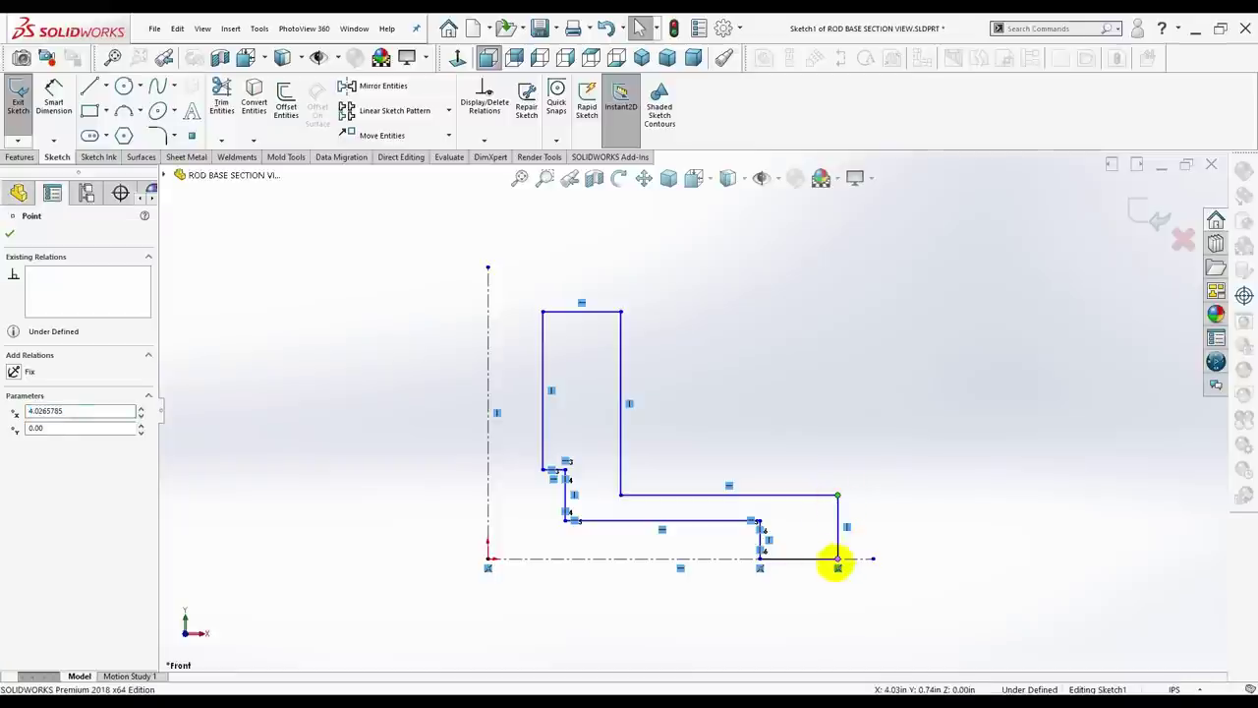
pyautogui.keyDown('ctrl'); pyautogui.click(838, 559); pyautogui.keyUp('ctrl')
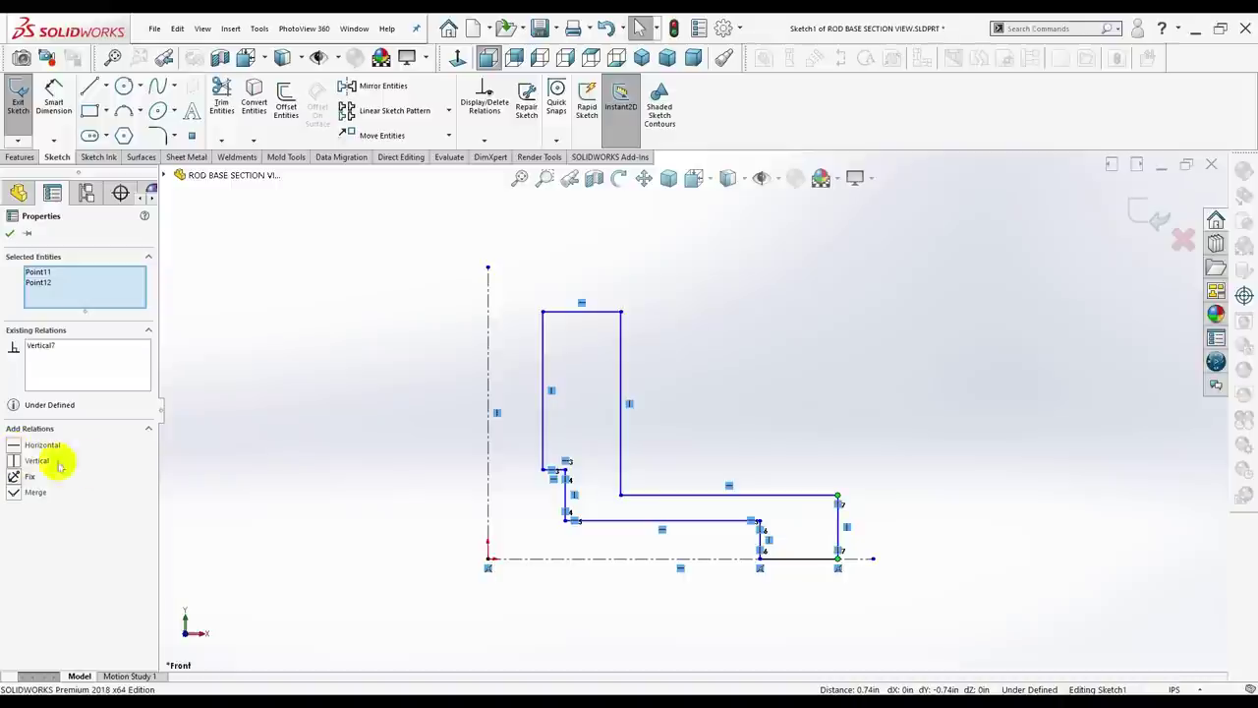
pyautogui.click(849, 447)
pyautogui.click(836, 499)
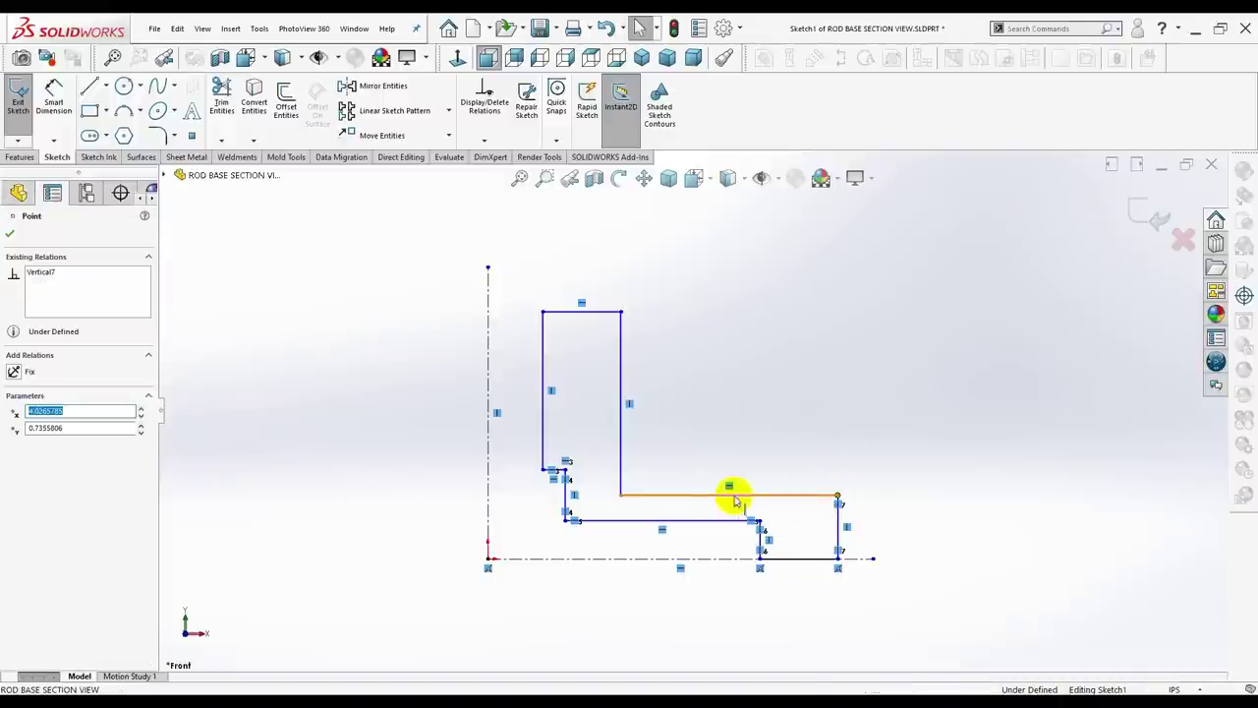
pyautogui.click(622, 499)
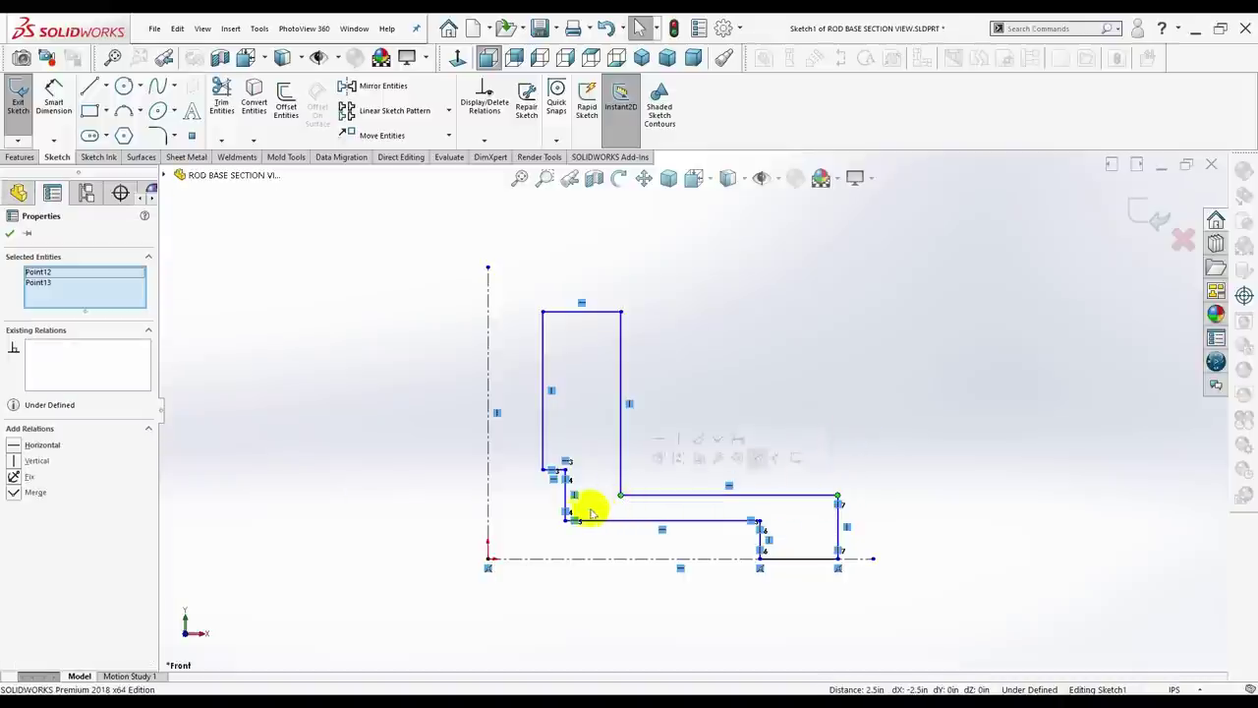
pyautogui.click(14, 450)
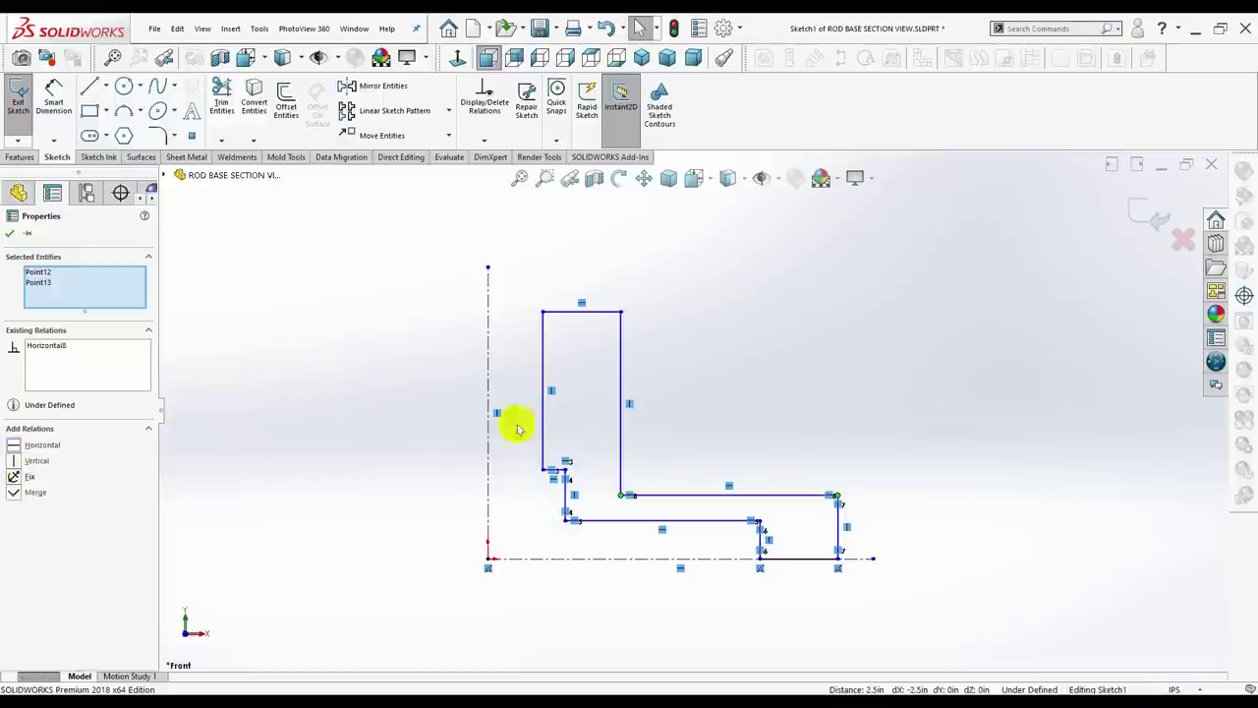
# Make the hub's outer edge vertical between its top and lower corners.
pyautogui.click(678, 371)
pyautogui.click(620, 312)
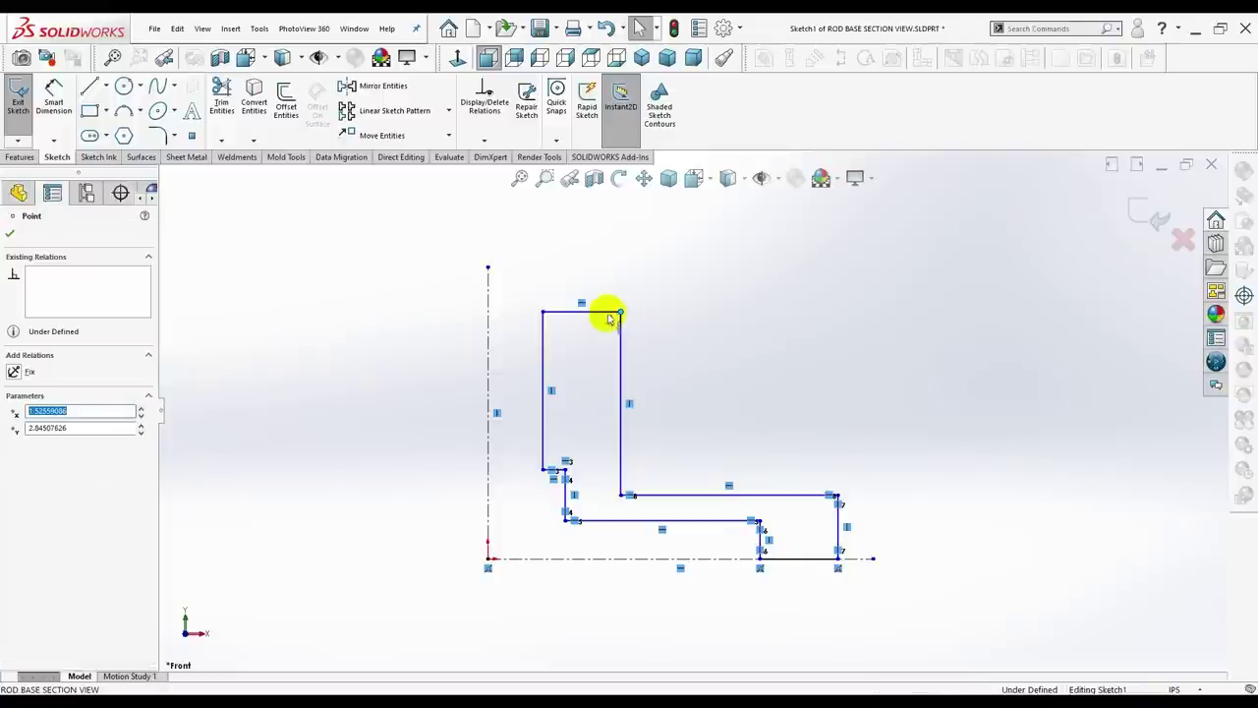
pyautogui.keyDown('ctrl'); pyautogui.click(542, 313); pyautogui.keyUp('ctrl')
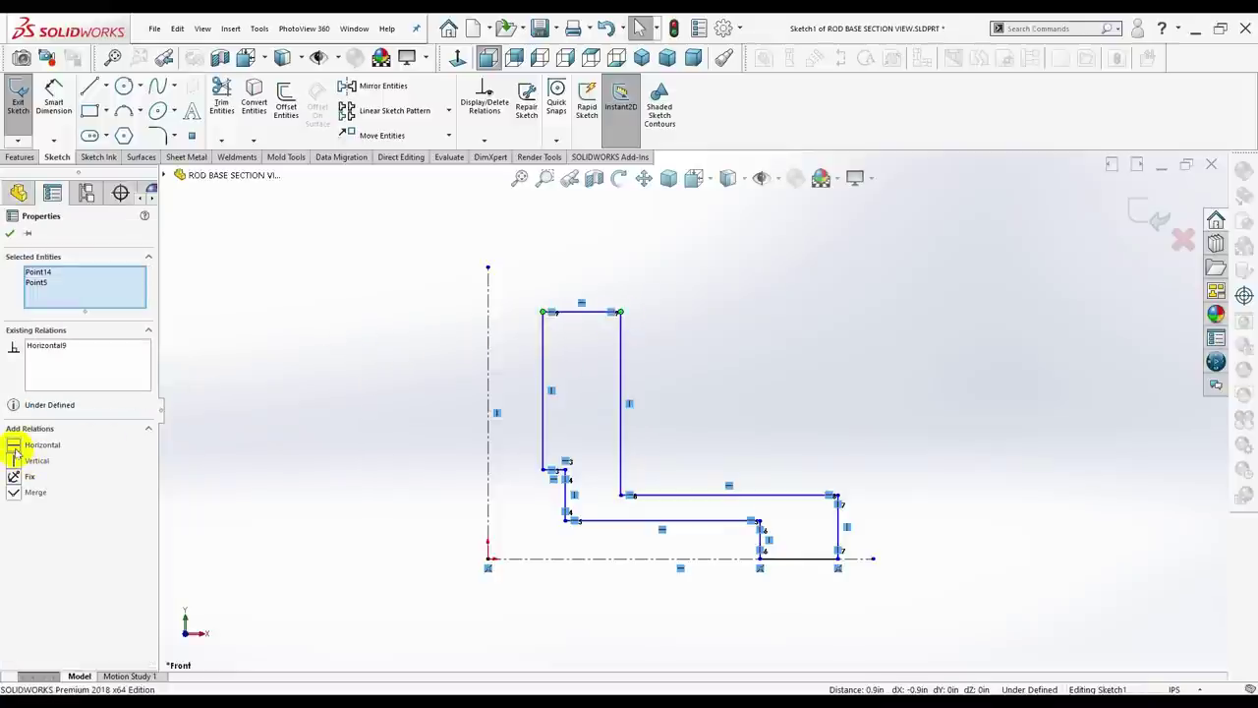
pyautogui.click(630, 326)
pyautogui.click(620, 312)
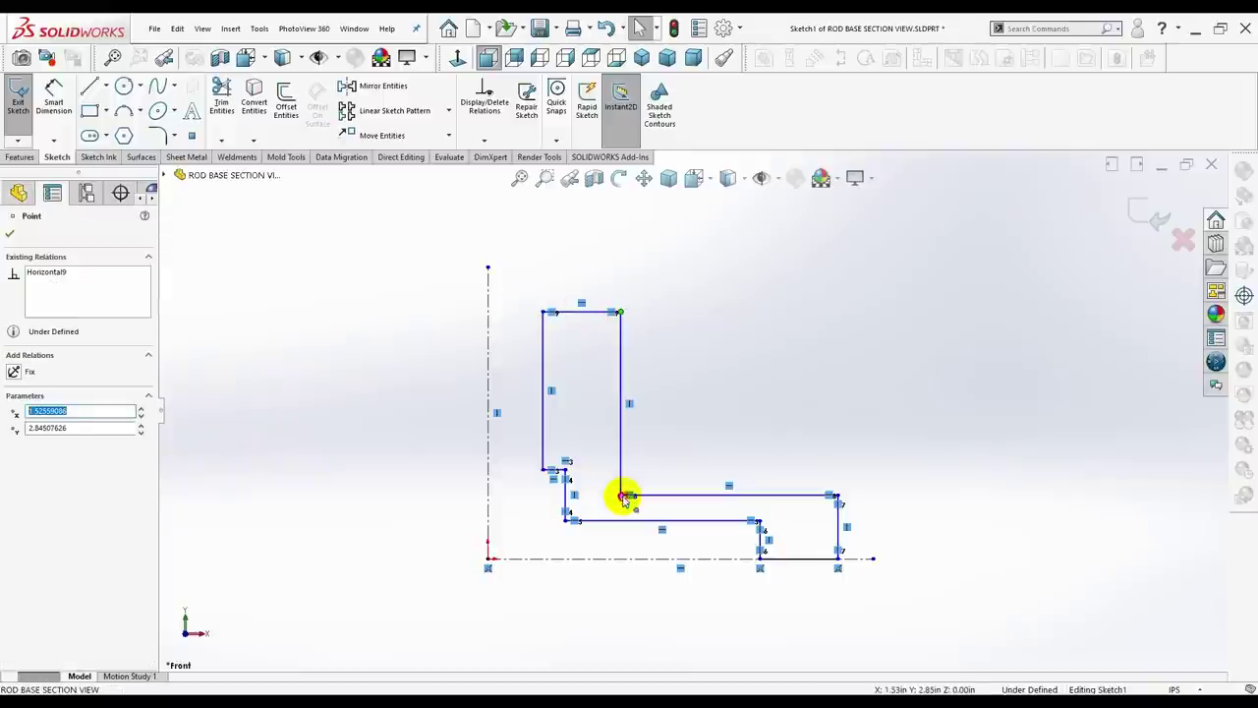
pyautogui.keyDown('ctrl'); pyautogui.click(622, 495); pyautogui.keyUp('ctrl')
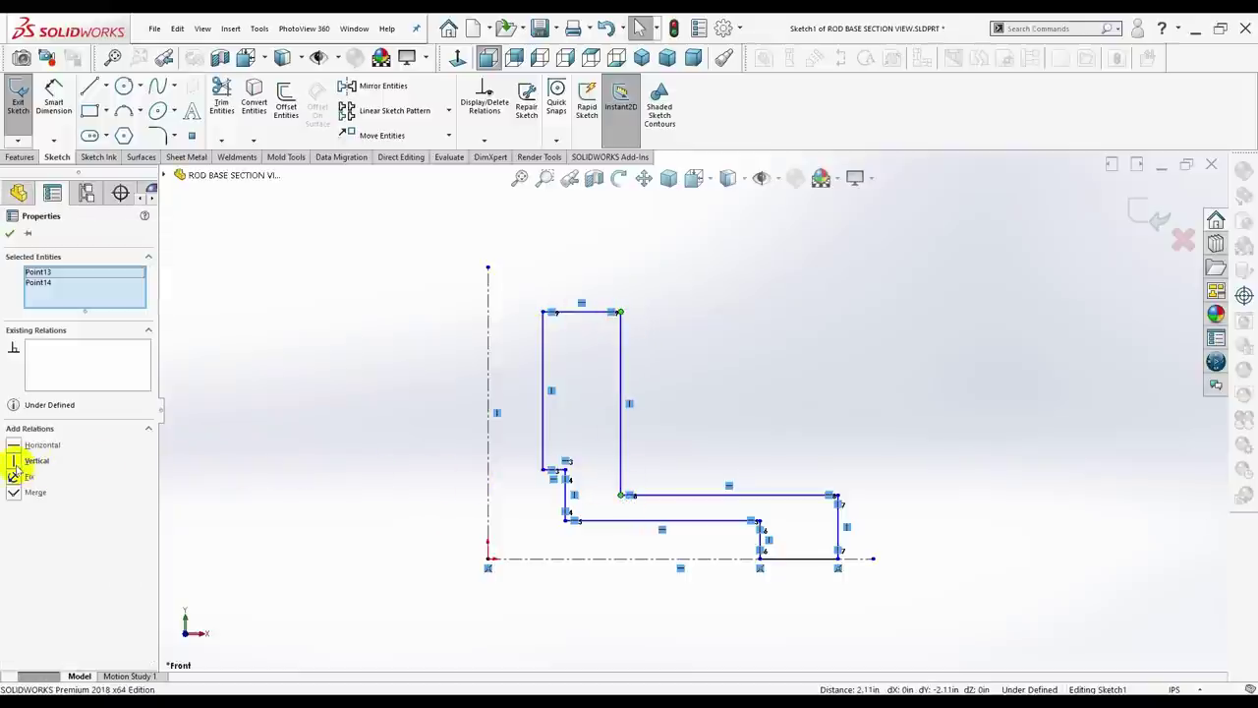
pyautogui.click(15, 464)
# Align the profile's upper-left and lower-left corner points vertically.
pyautogui.click(531, 326)
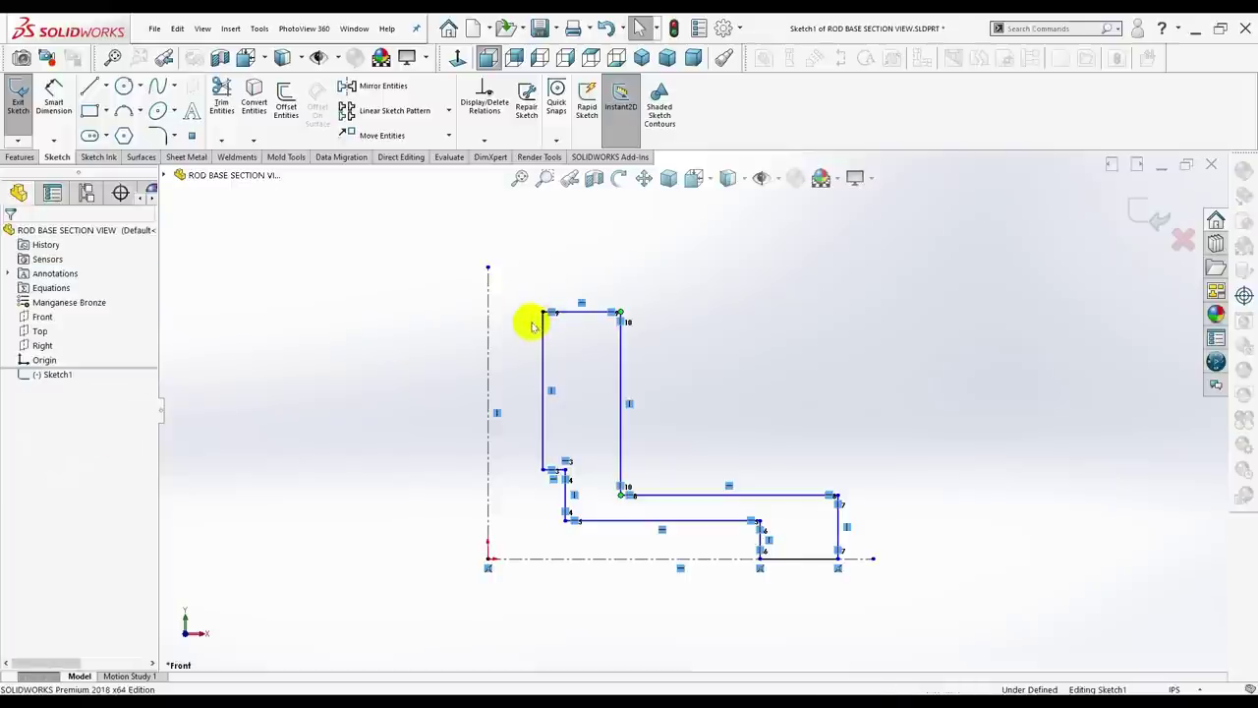
pyautogui.click(542, 312)
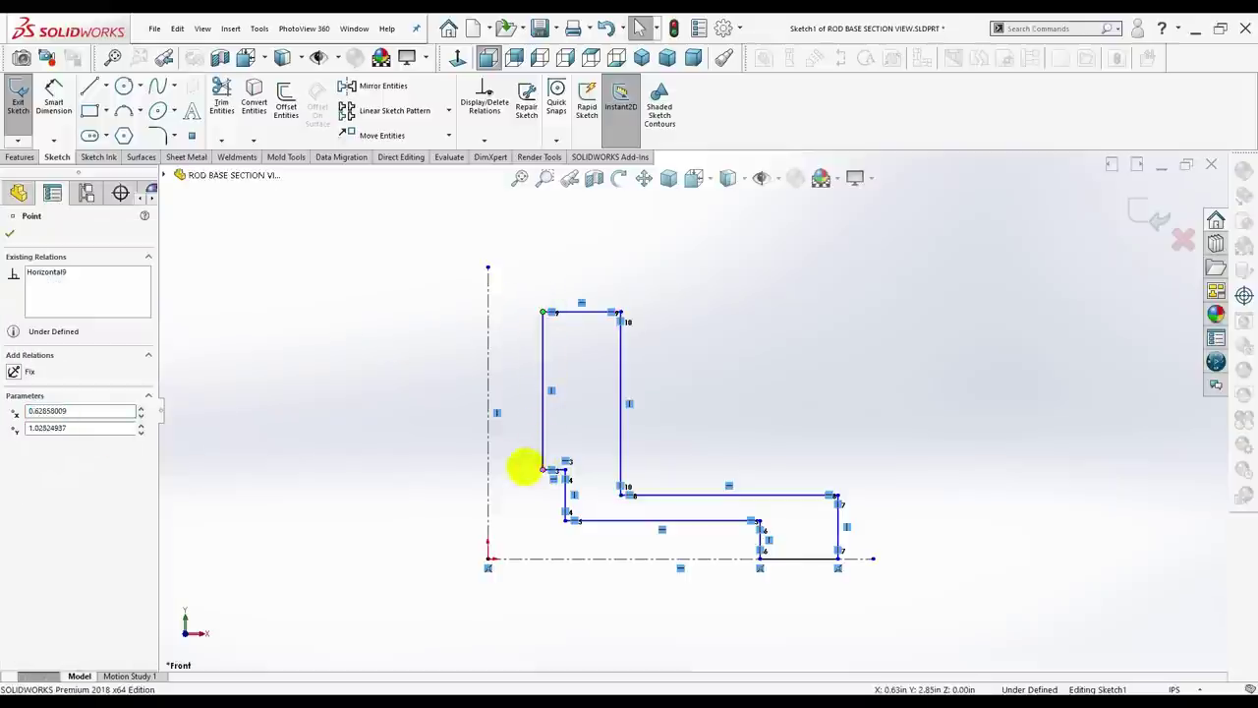
pyautogui.keyDown('ctrl'); pyautogui.click(543, 469); pyautogui.keyUp('ctrl')
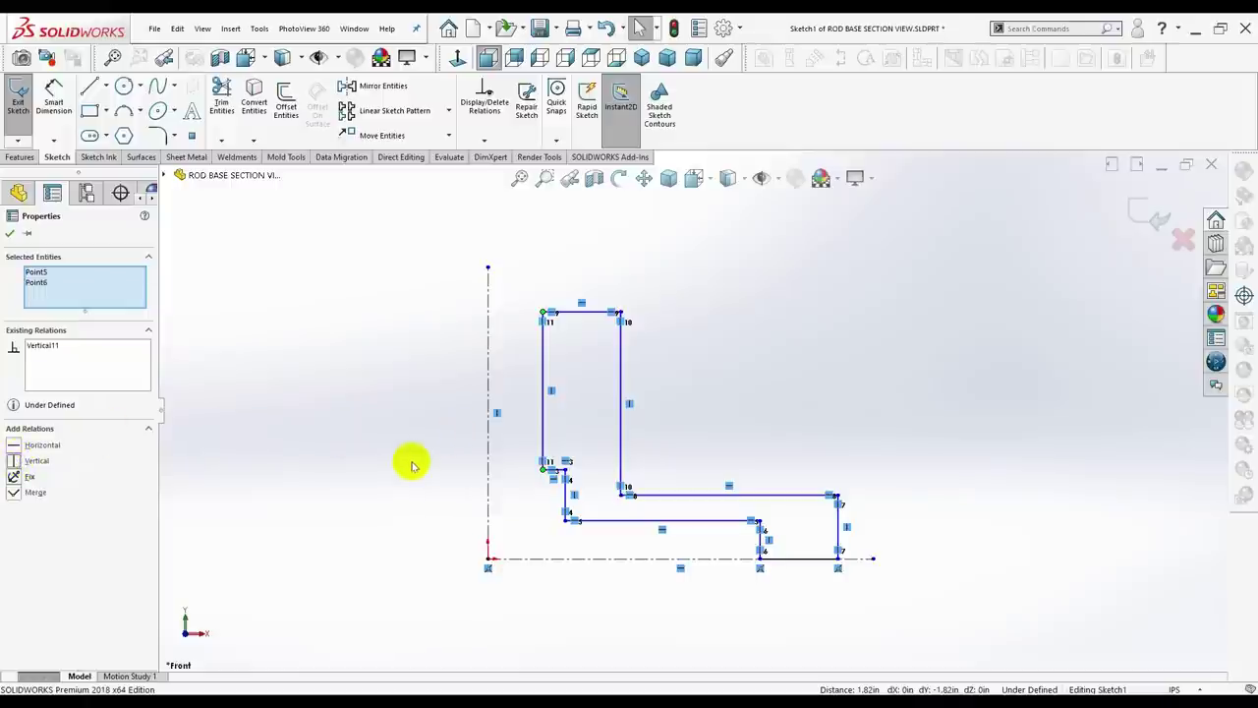
pyautogui.click(9, 233)
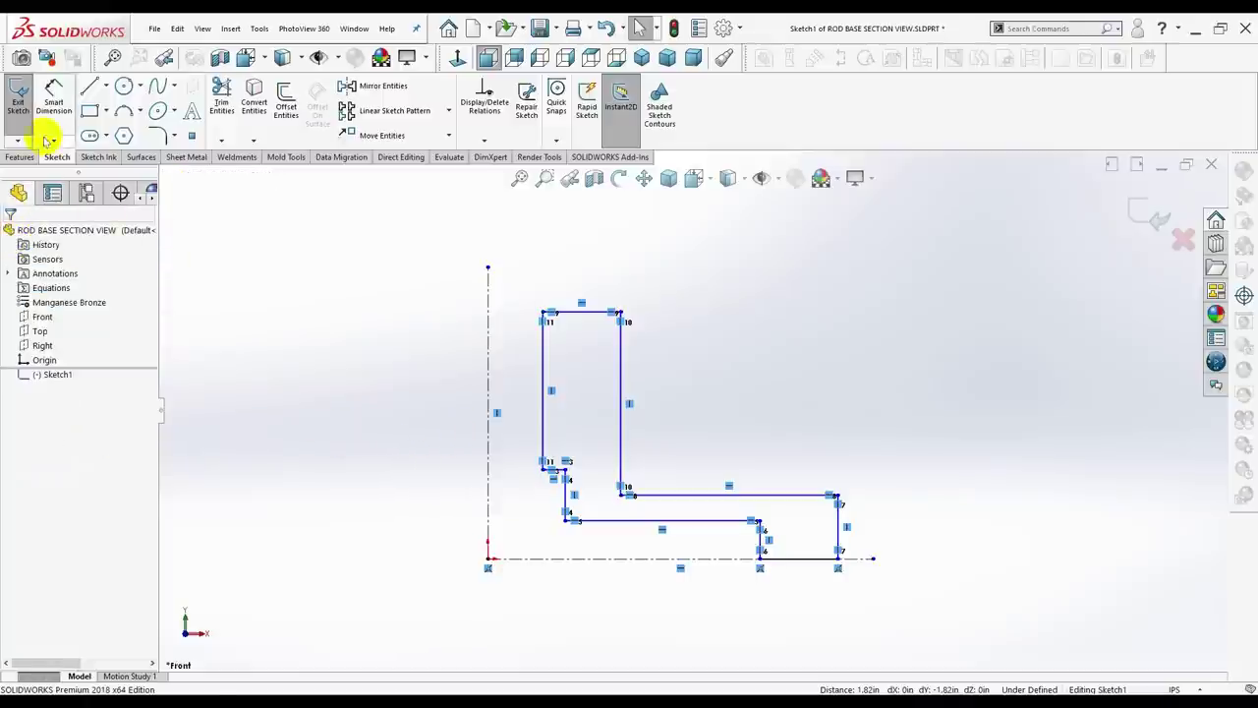
# Dimension the short vertical edge 1.375 in from the centerline.
pyautogui.click(54, 98)
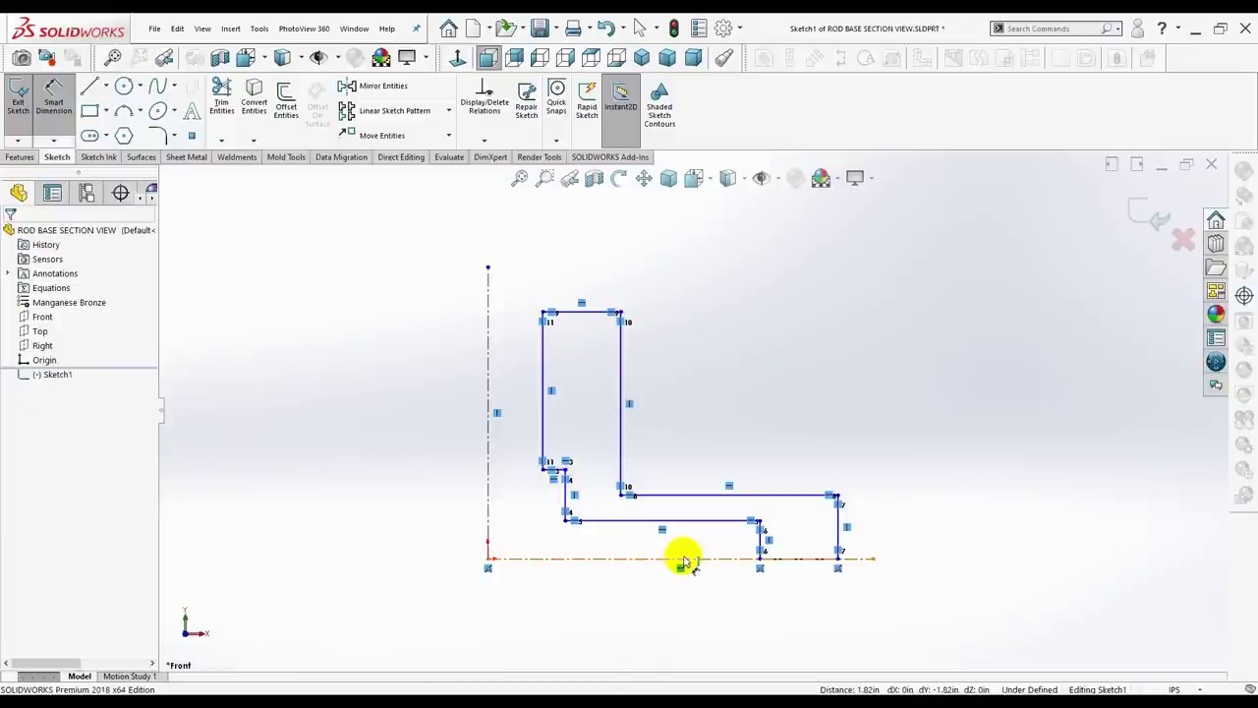
pyautogui.click(761, 539)
pyautogui.click(489, 519)
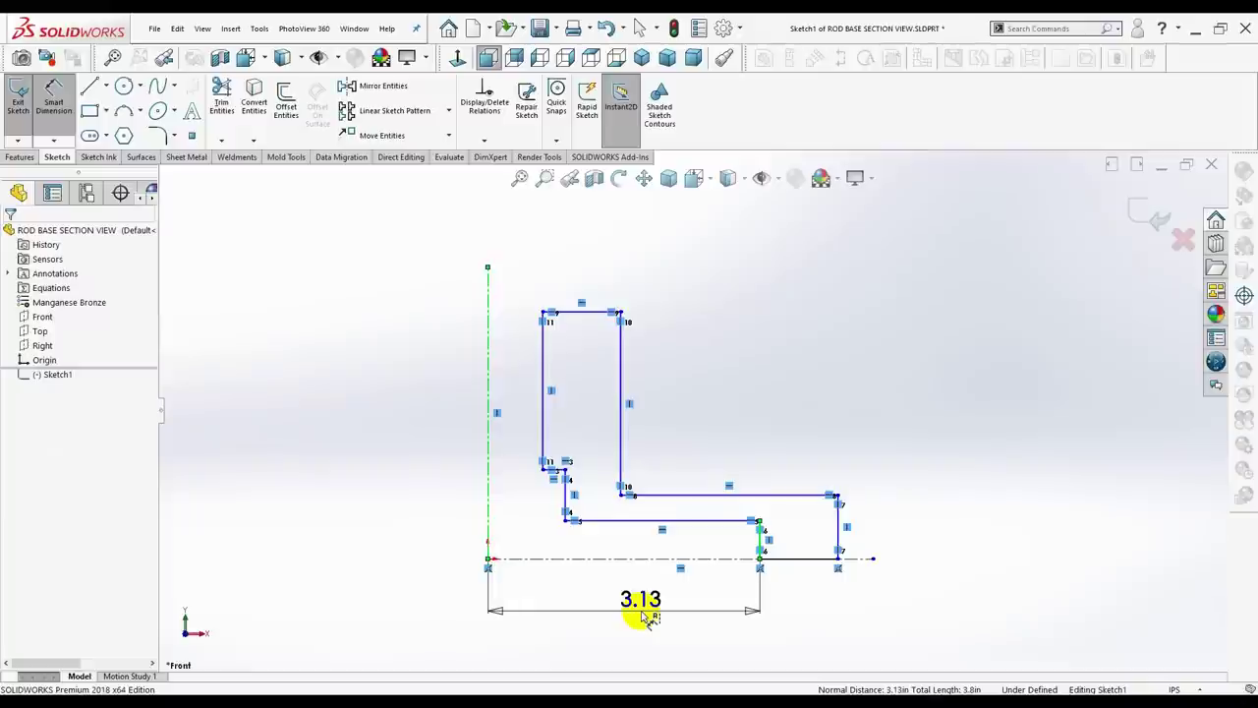
pyautogui.click(646, 616)
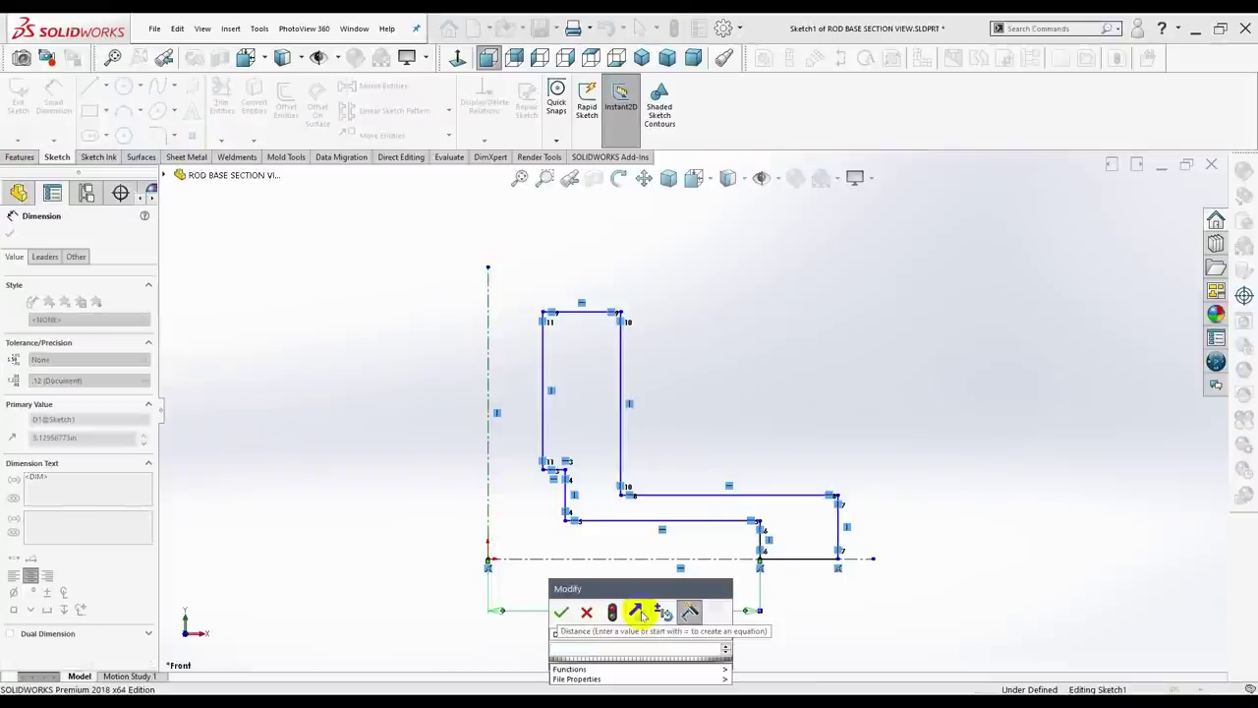
pyautogui.write('1.375')
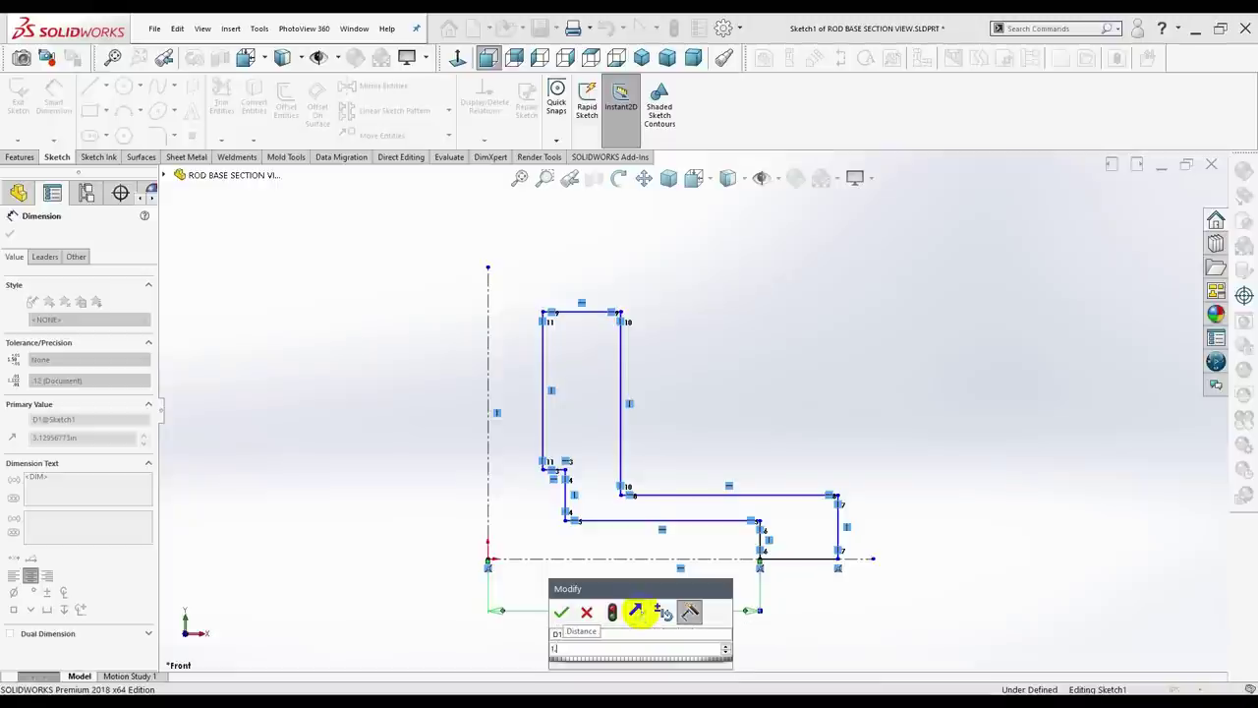
pyautogui.press('Return')
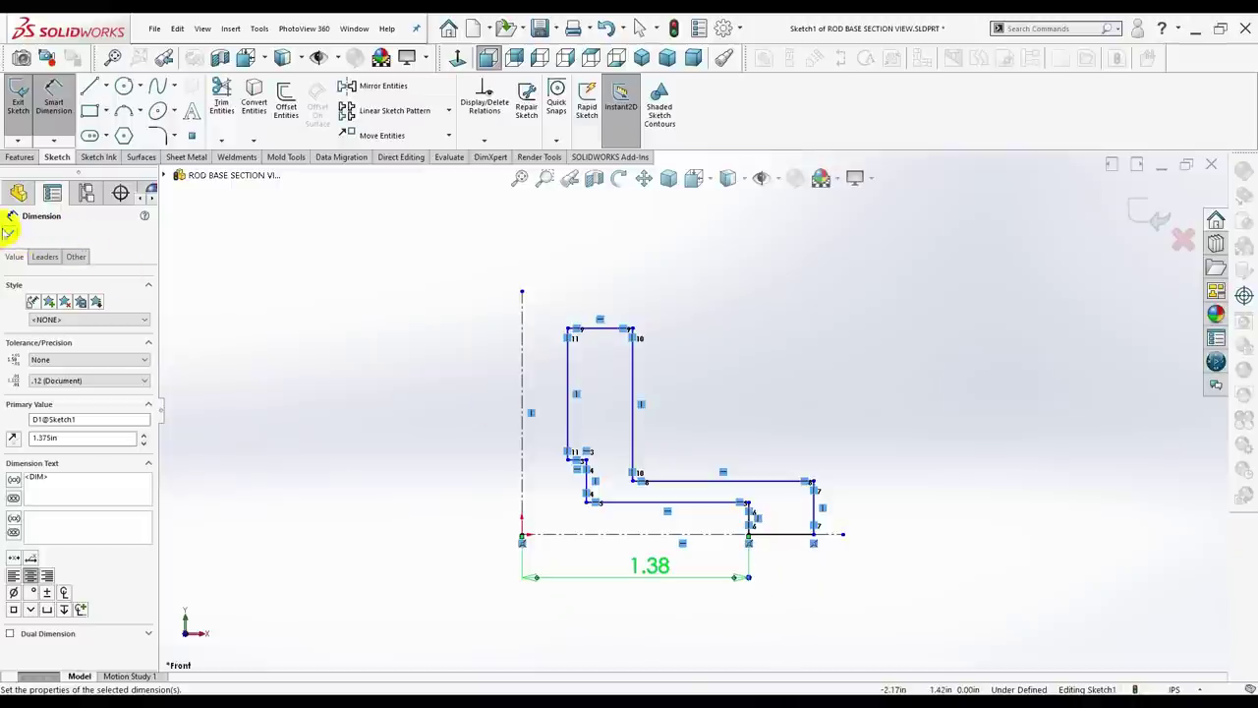
# Dimension the outer edge 1.625 in and the bore edge 0.50 in from the centerline.
pyautogui.click(813, 521)
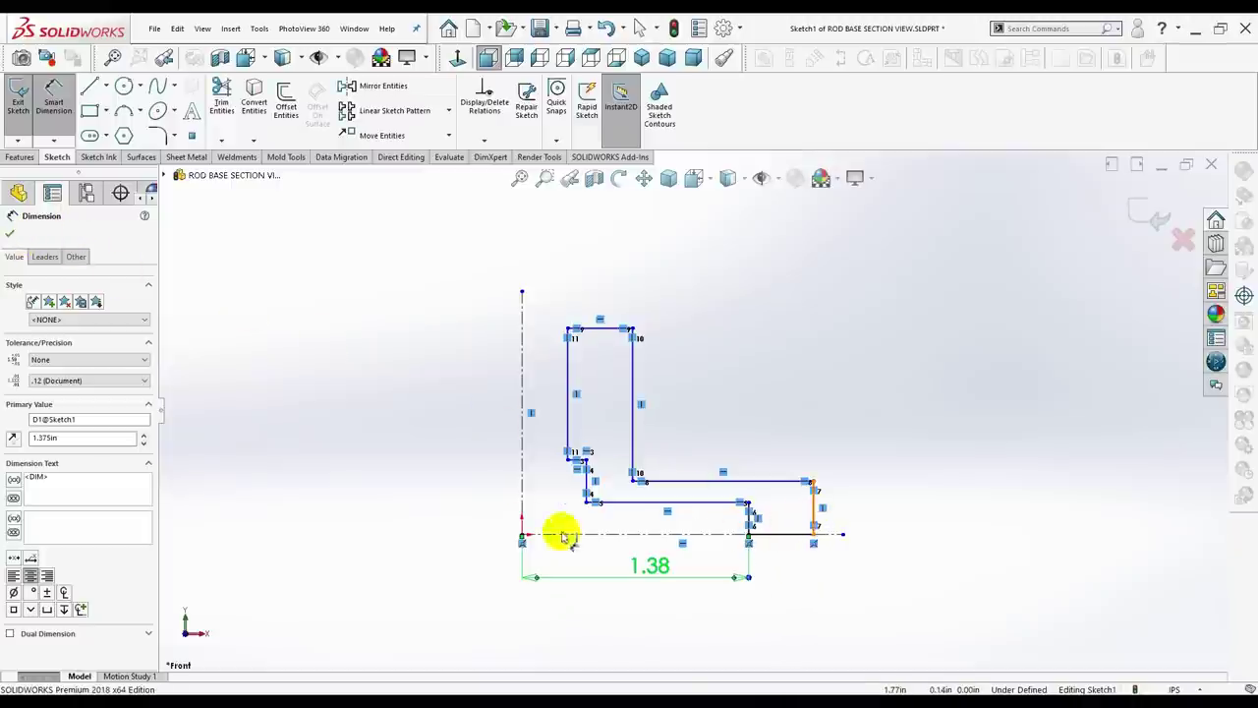
pyautogui.click(522, 498)
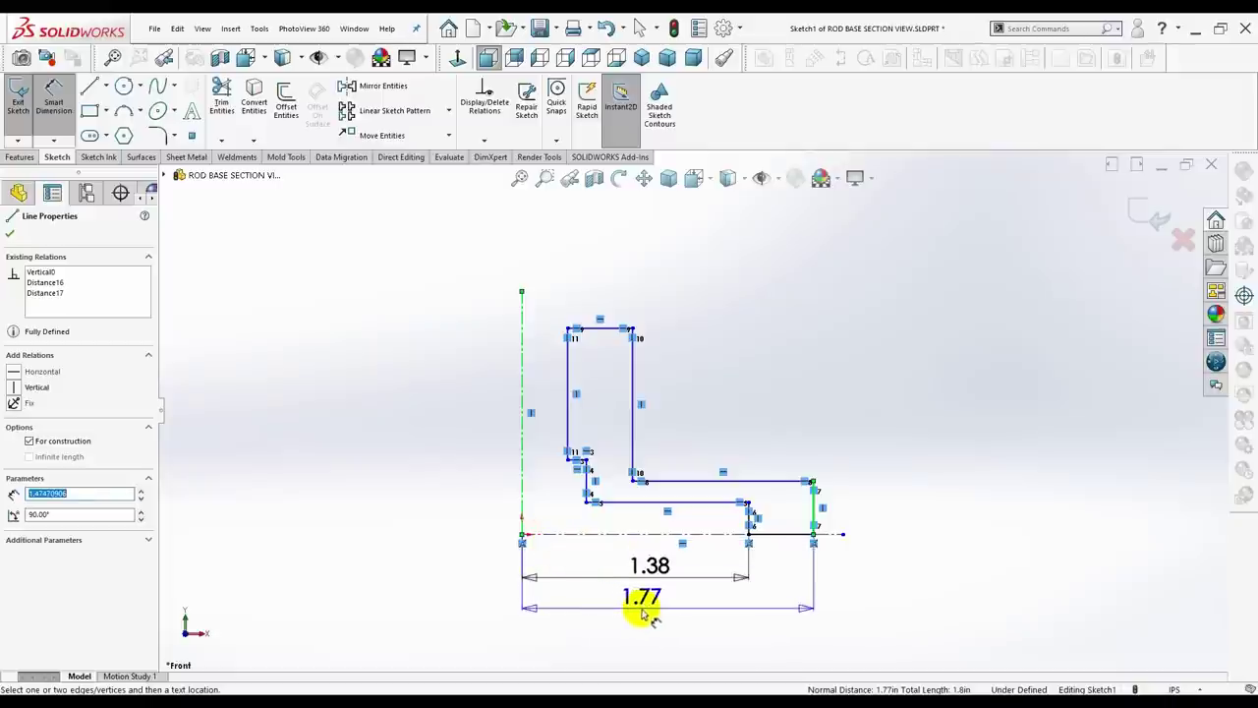
pyautogui.click(664, 617)
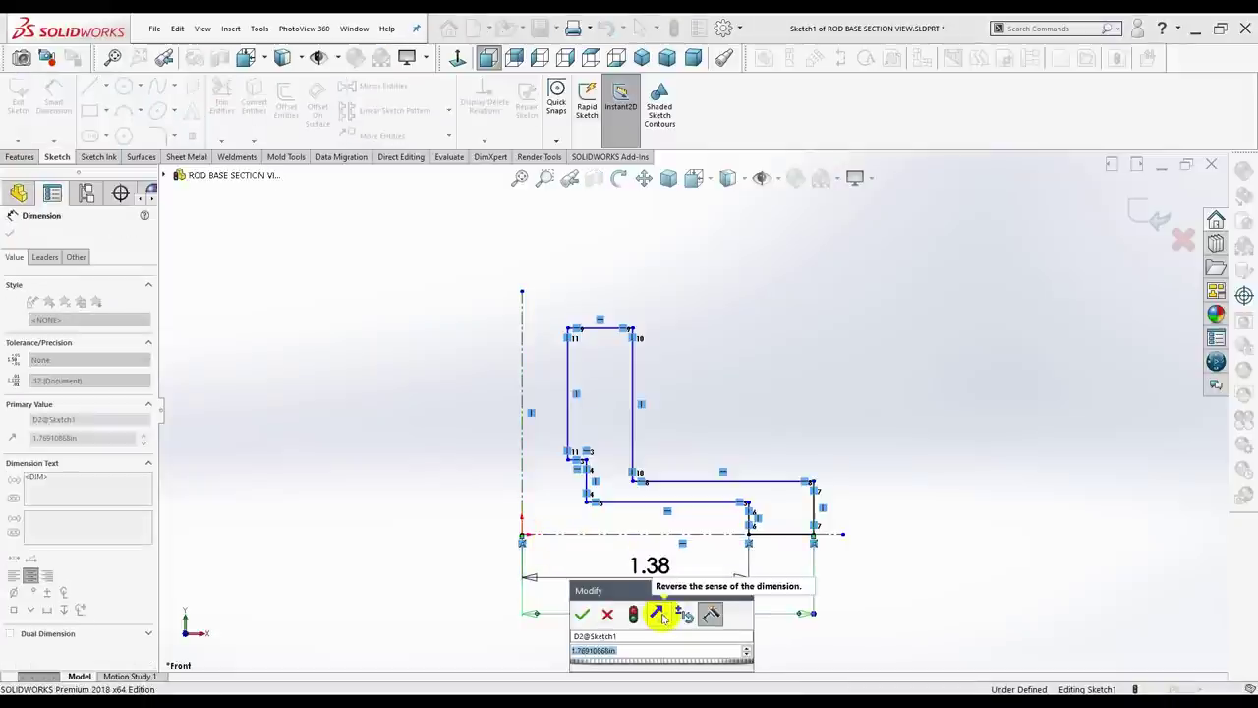
pyautogui.write('1.625')
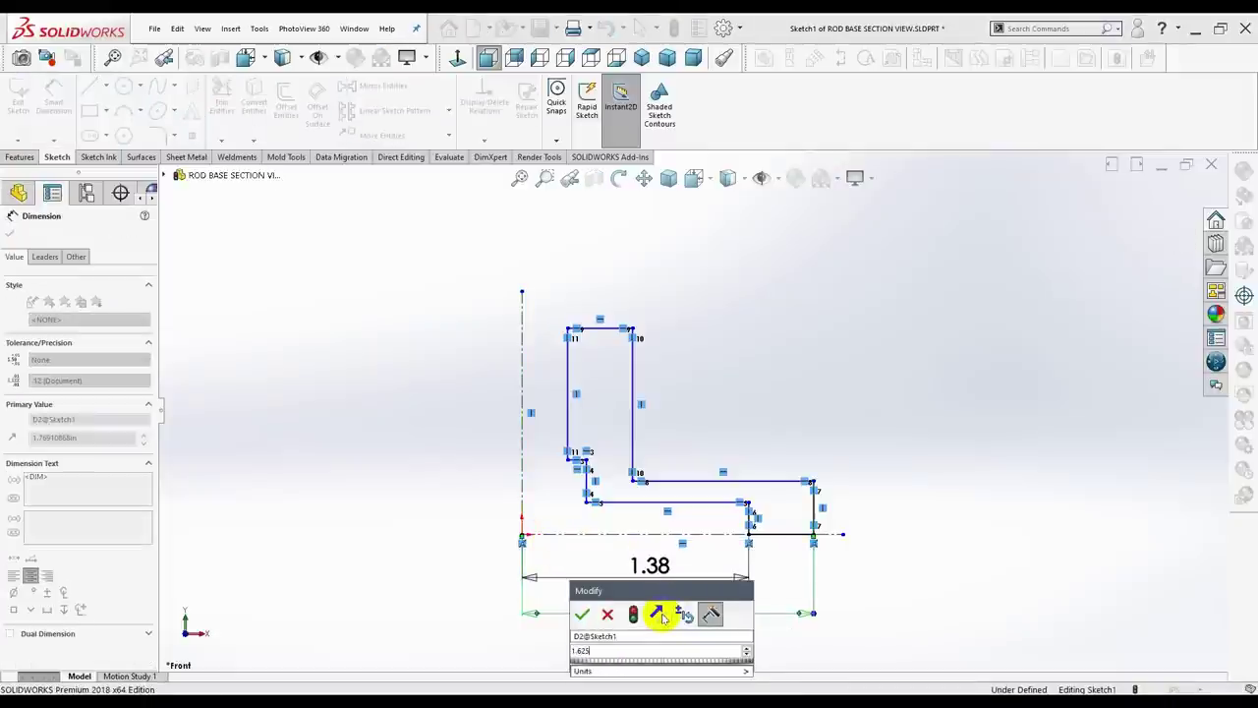
pyautogui.press('Return')
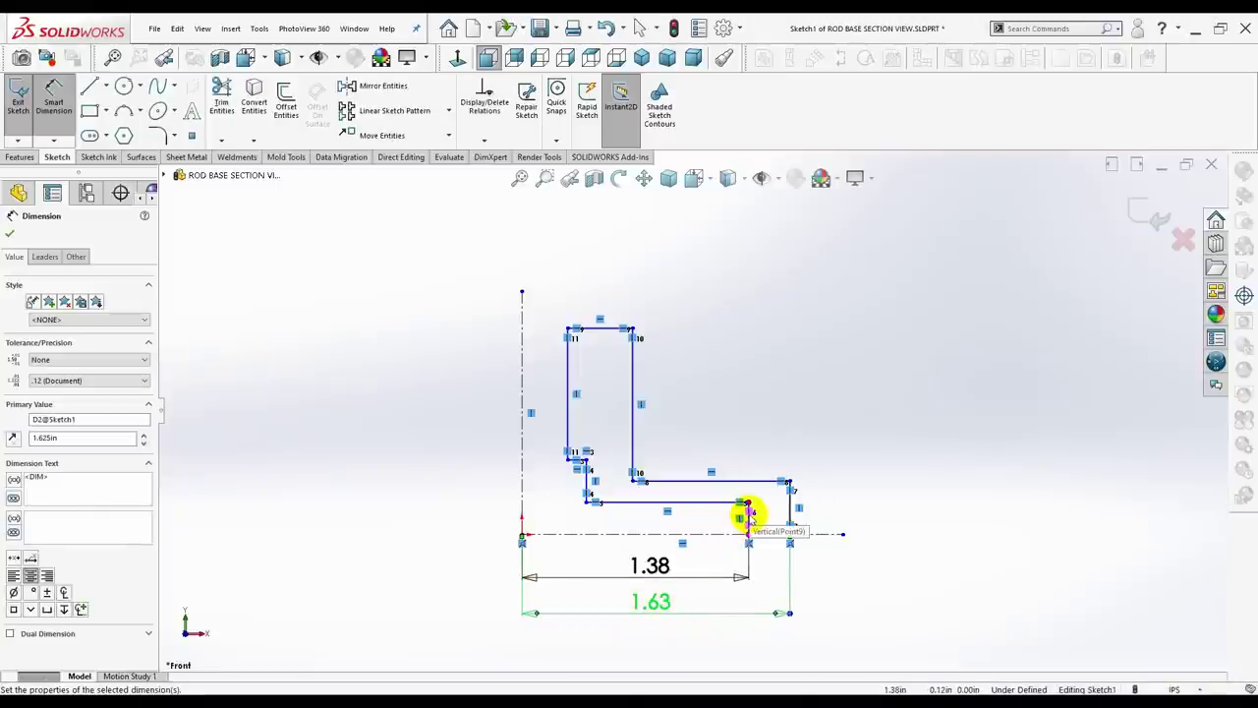
pyautogui.click(586, 487)
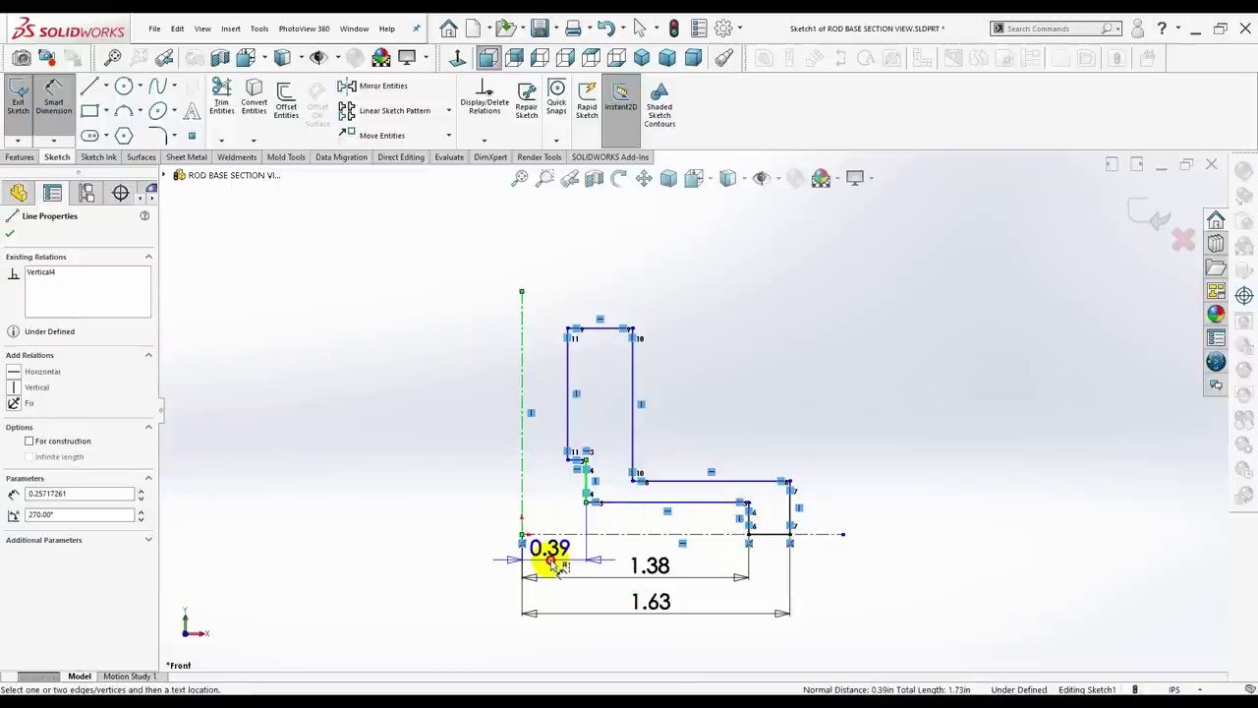
pyautogui.click(556, 566)
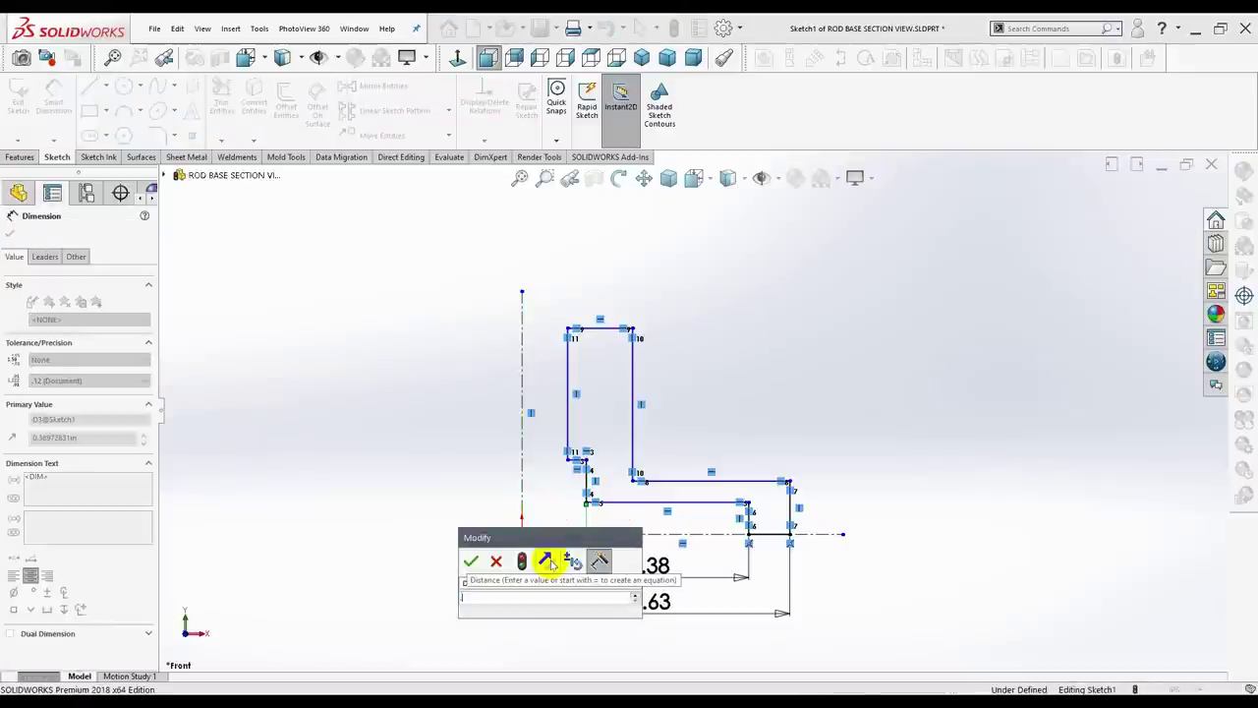
pyautogui.write('0.39')
pyautogui.press('Return')
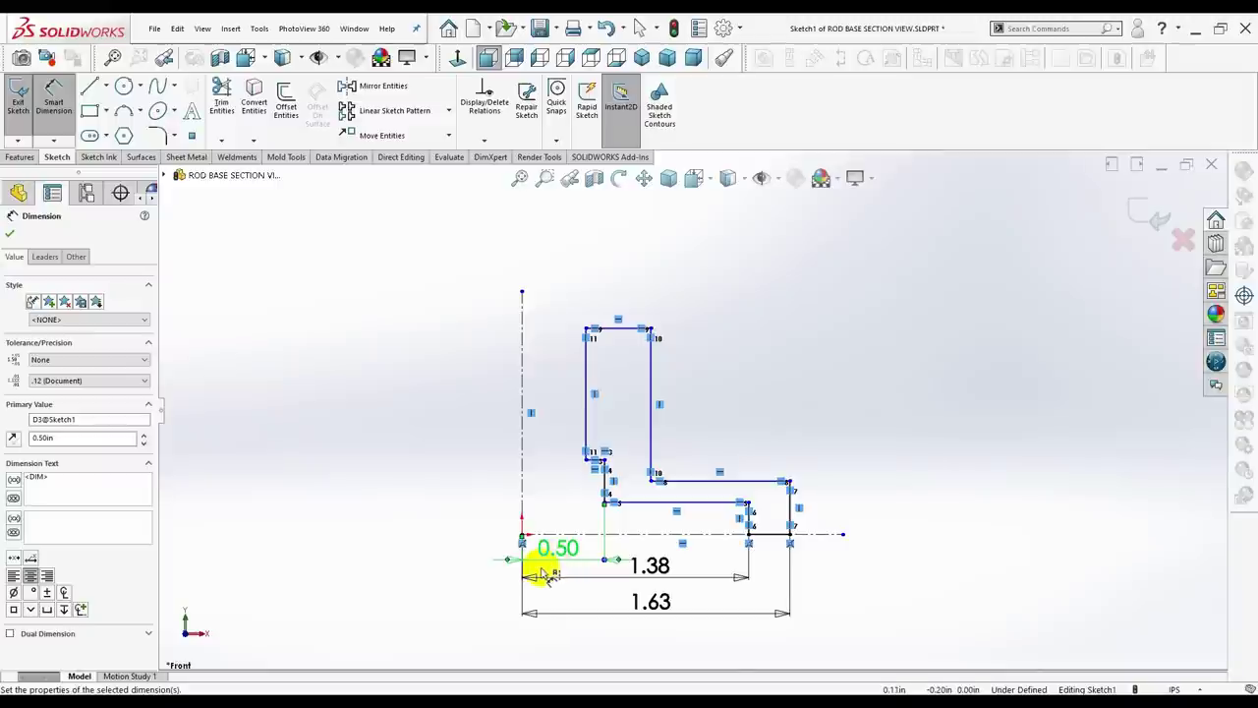
# Dimension the step's horizontal edge 0.50 in above the base centerline.
pyautogui.scroll(-3, 596, 459)
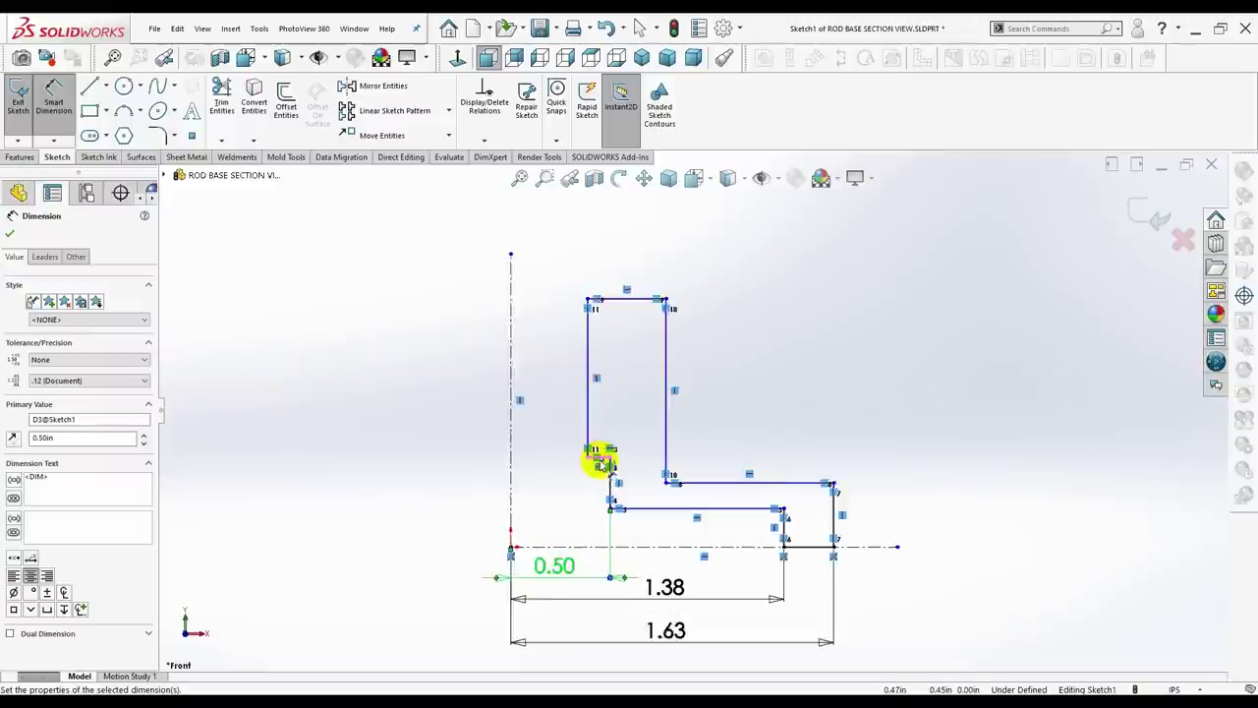
pyautogui.moveTo(614, 458)
pyautogui.mouseDown()
pyautogui.moveTo(604, 545)
pyautogui.moveTo(491, 572)
pyautogui.mouseUp()
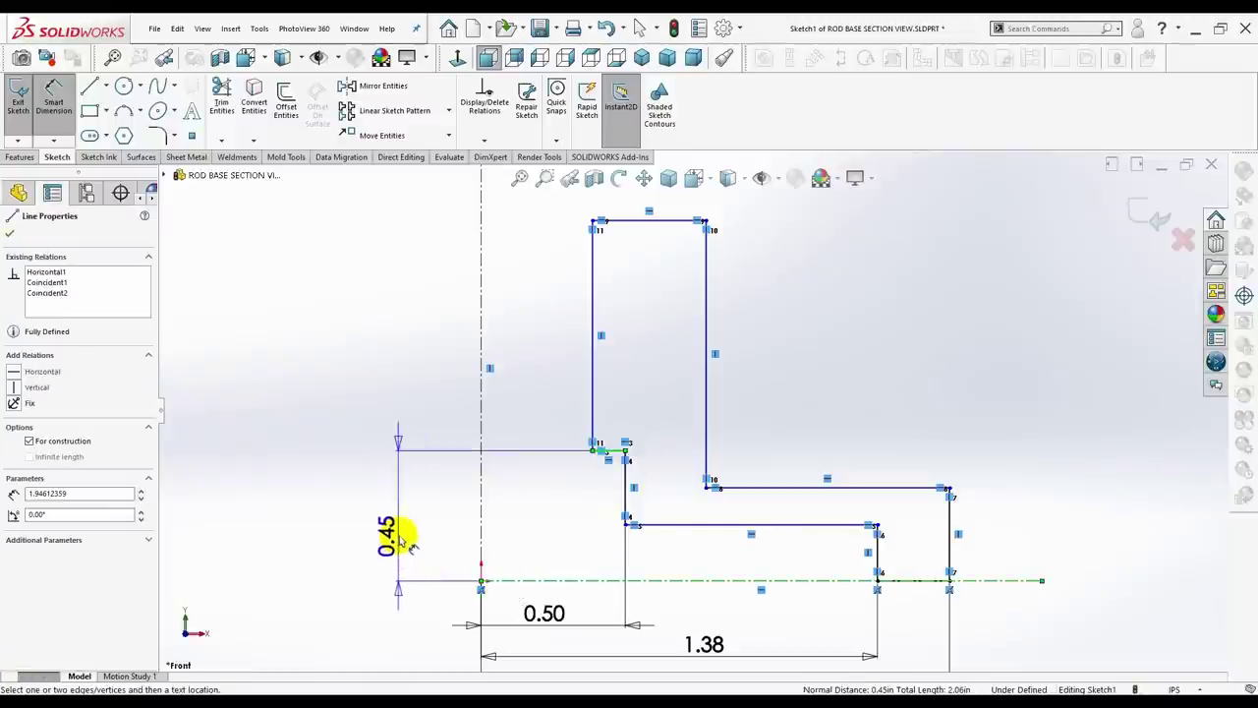
pyautogui.click(405, 531)
pyautogui.click(405, 535)
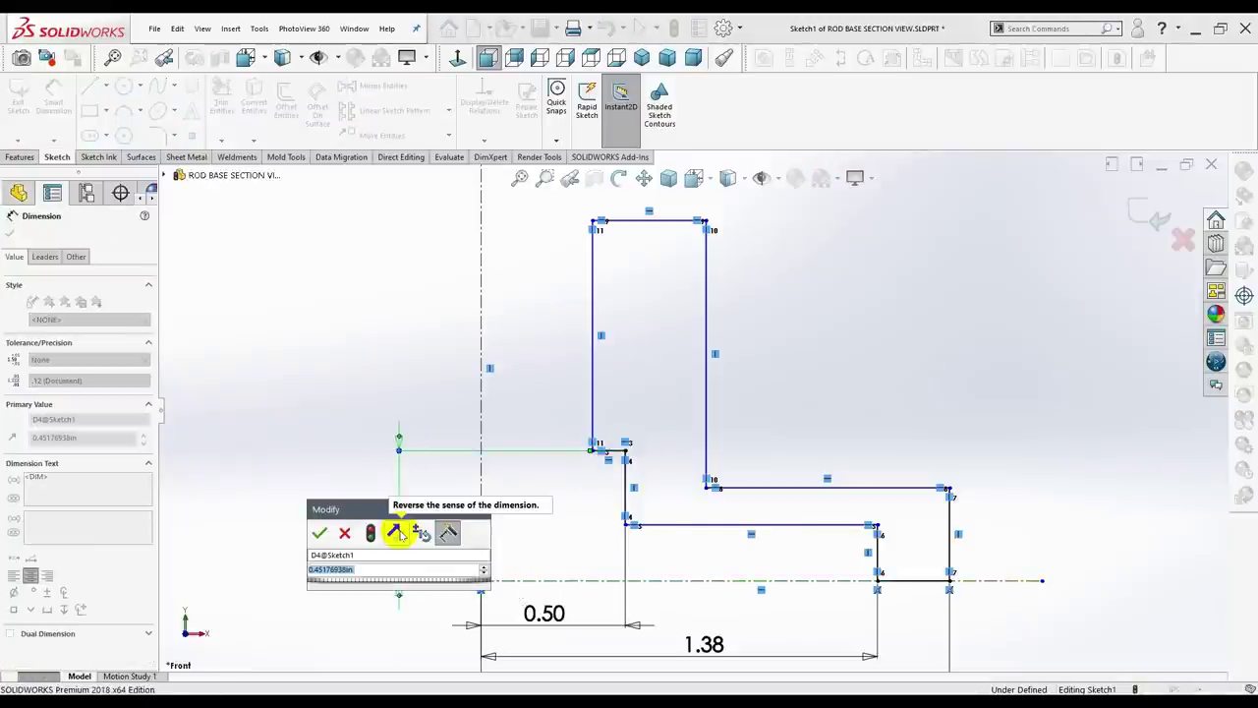
pyautogui.write('0.5')
pyautogui.press('Return')
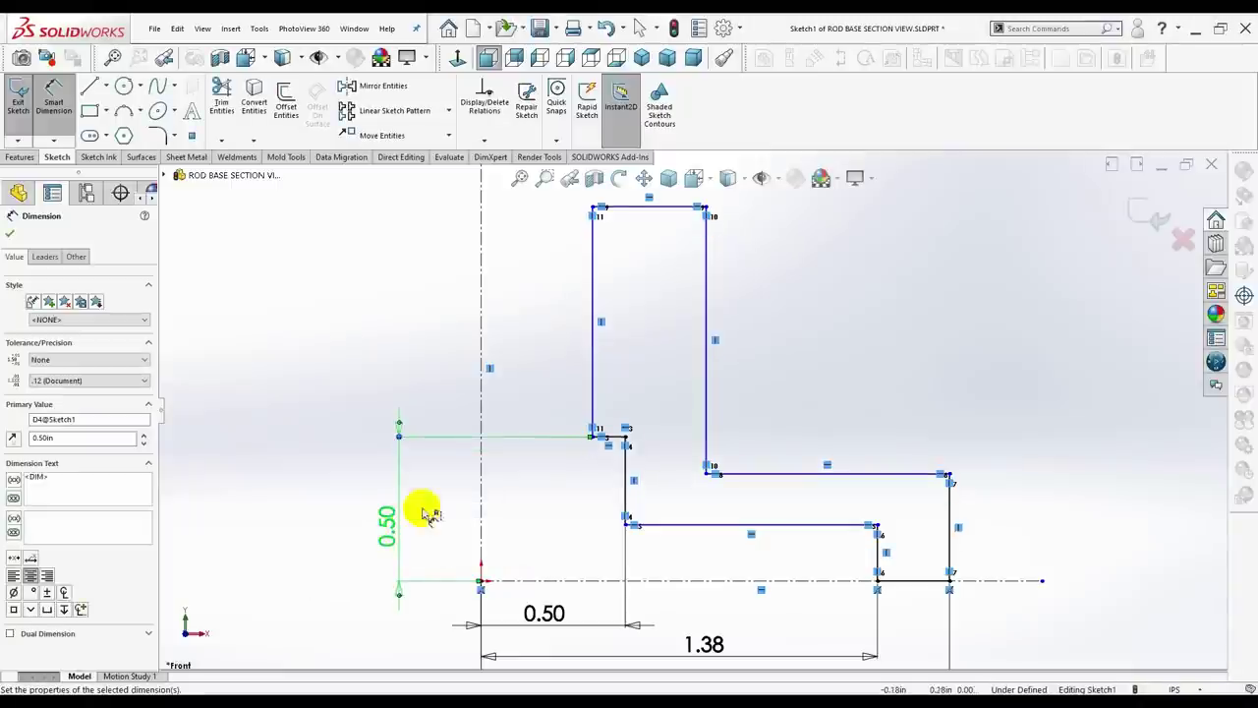
pyautogui.press('z')
# Set the hub top 1.625 in above the base and extend the centerline above it.
pyautogui.click(634, 243)
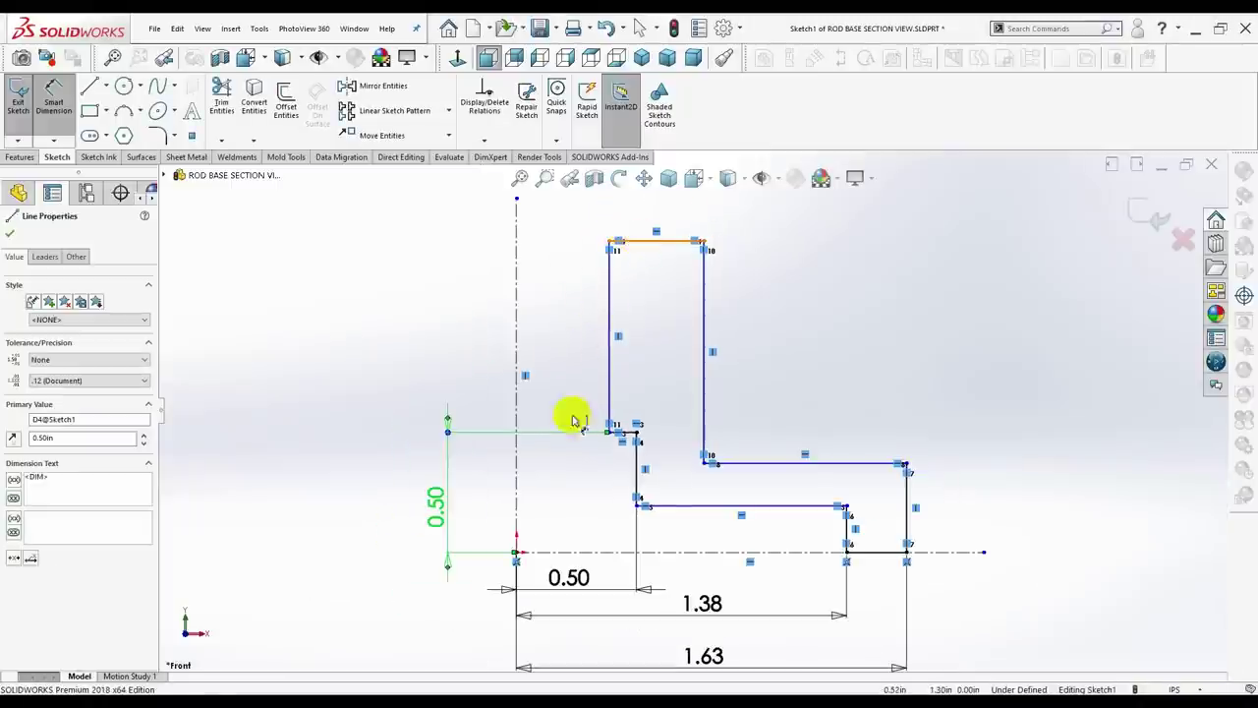
pyautogui.click(521, 552)
pyautogui.click(401, 443)
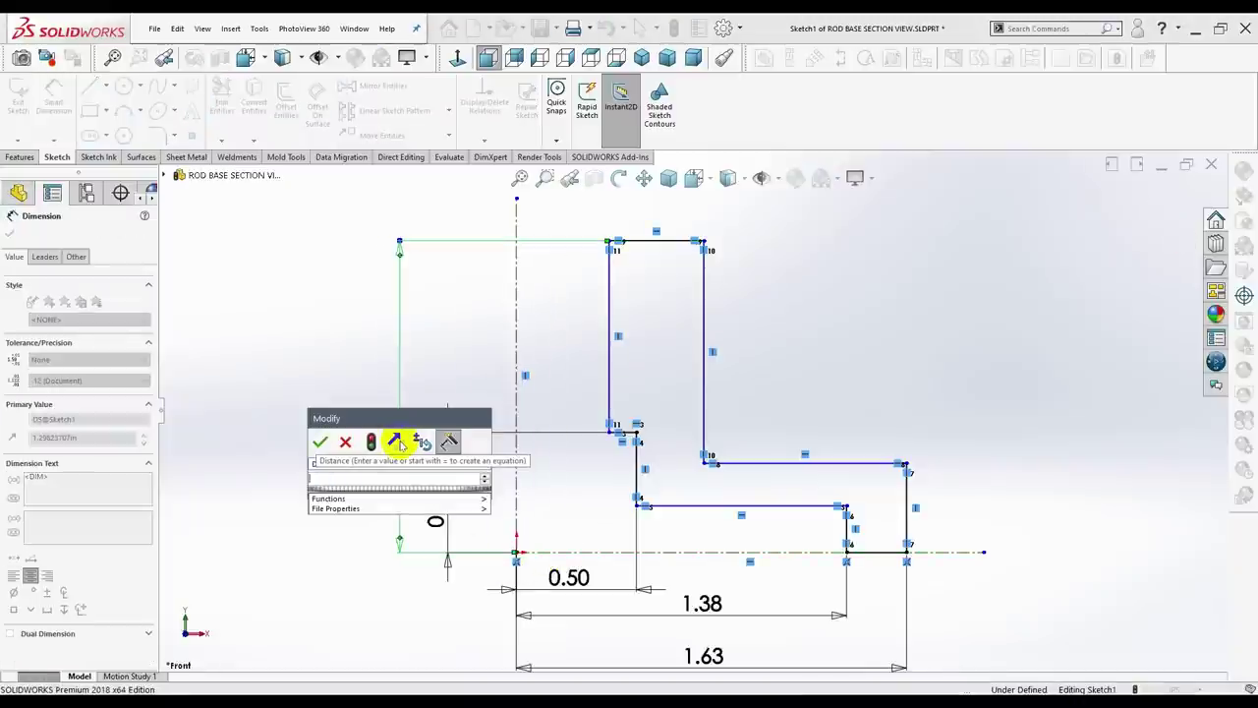
pyautogui.write('1.6250')
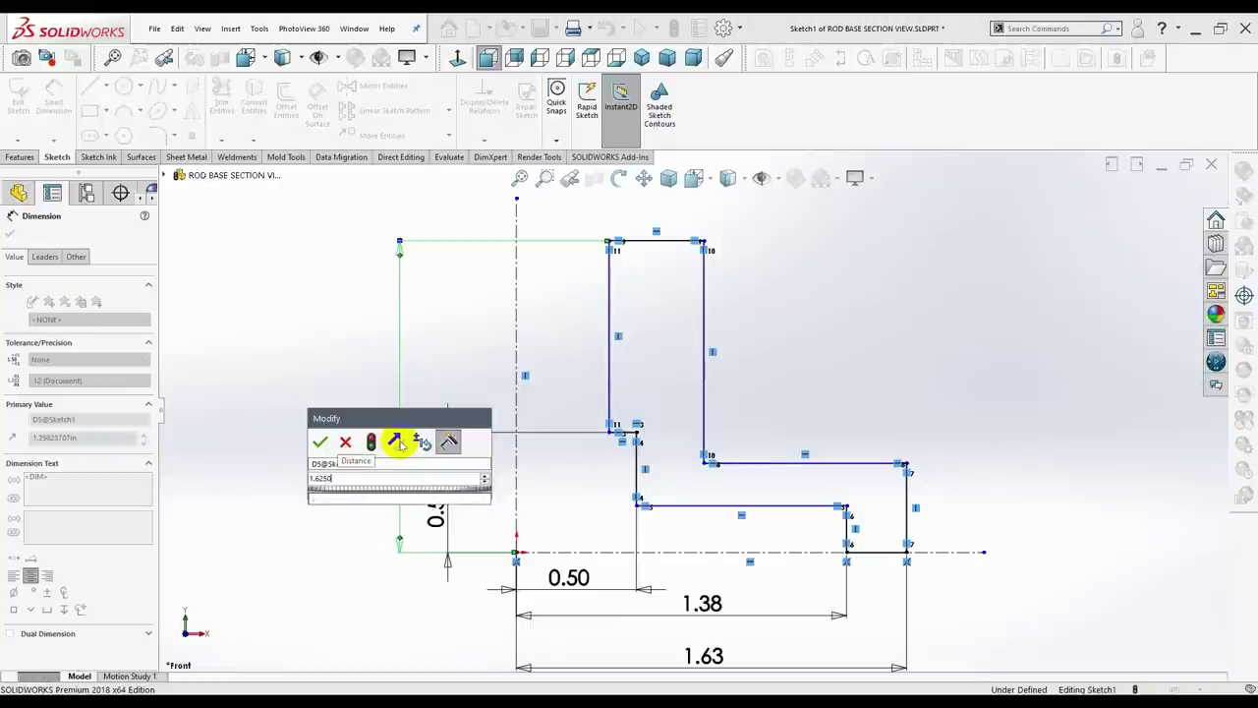
pyautogui.press('Return')
pyautogui.press('f')
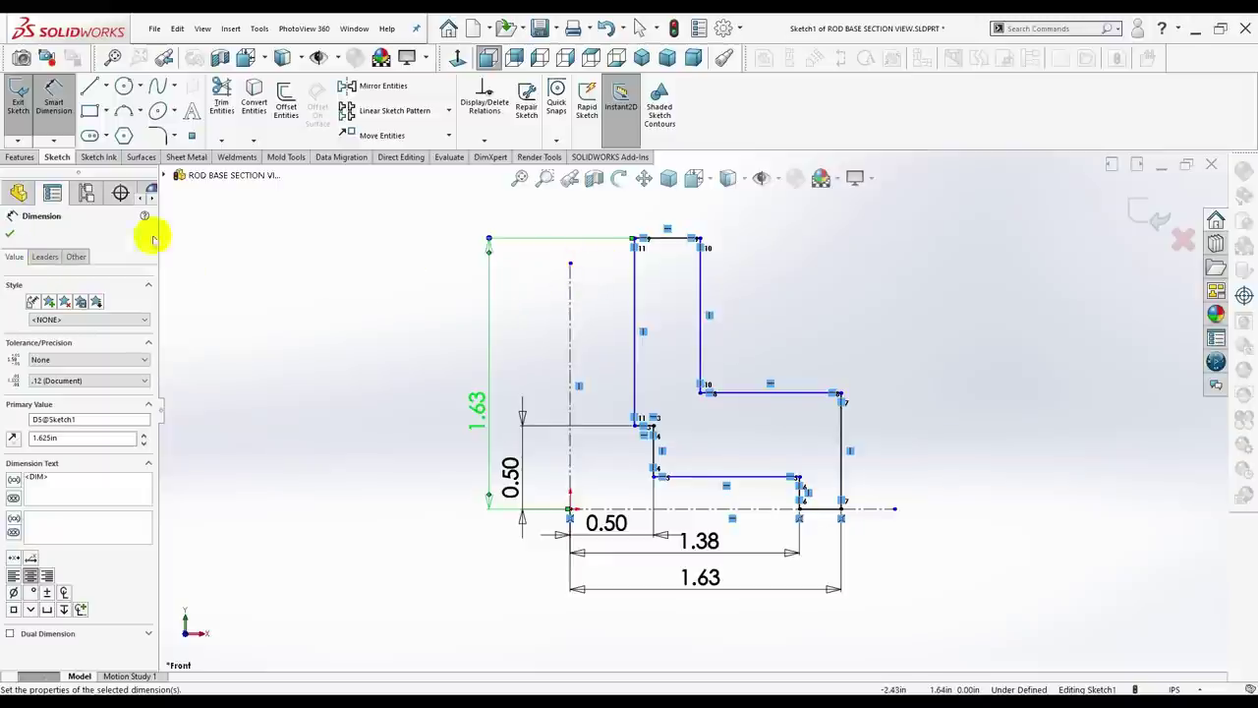
pyautogui.click(10, 233)
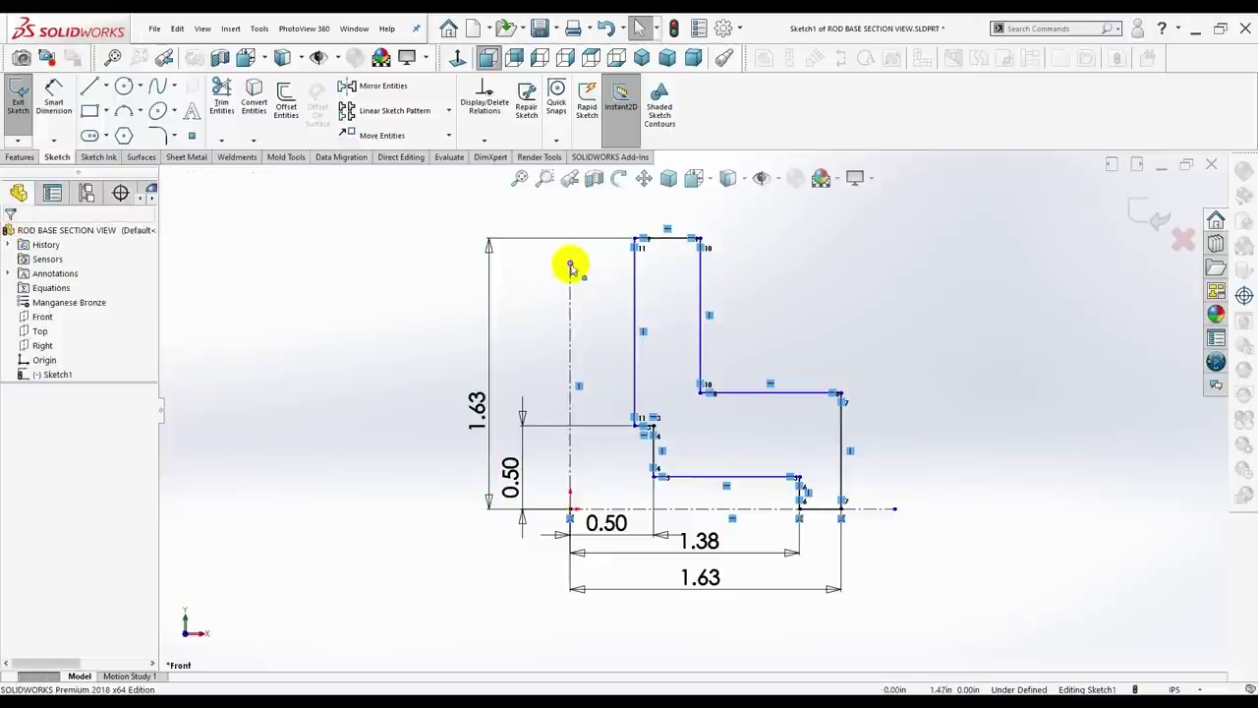
pyautogui.moveTo(570, 266); pyautogui.dragTo(569, 212)
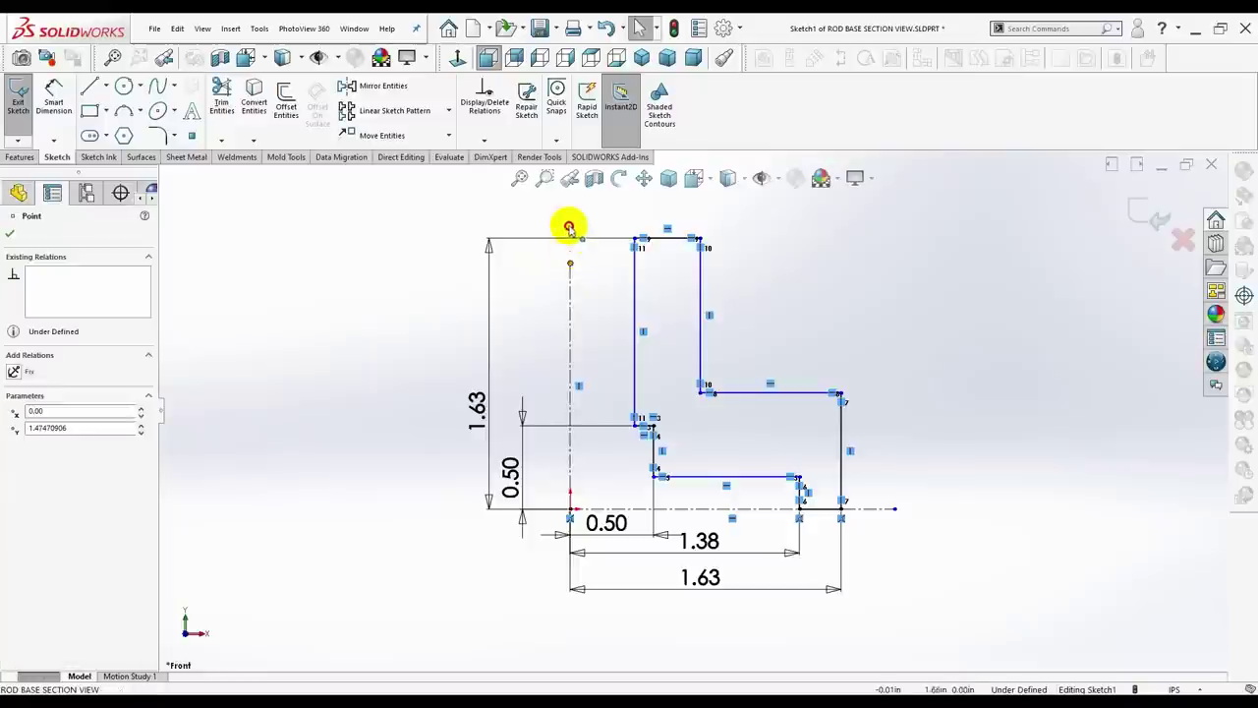
# Dimension the hub's bore edge 0.375 in from the vertical centerline.
pyautogui.click(49, 103)
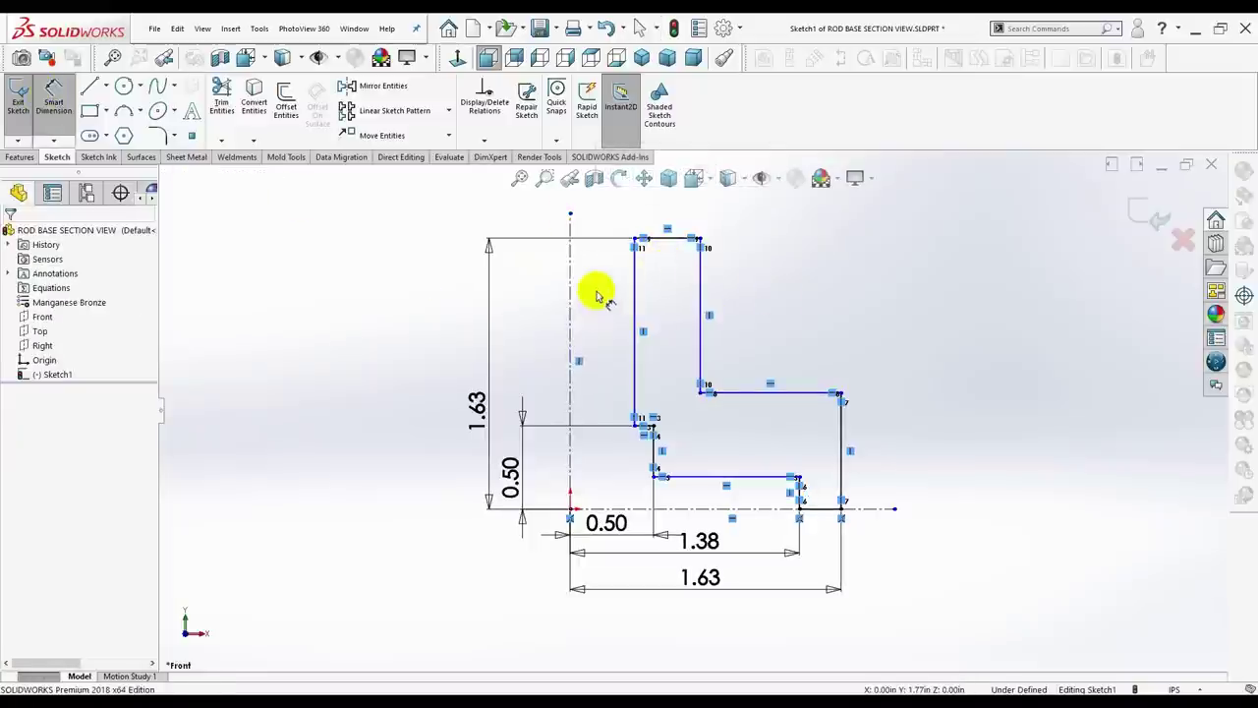
pyautogui.click(637, 273)
pyautogui.click(570, 267)
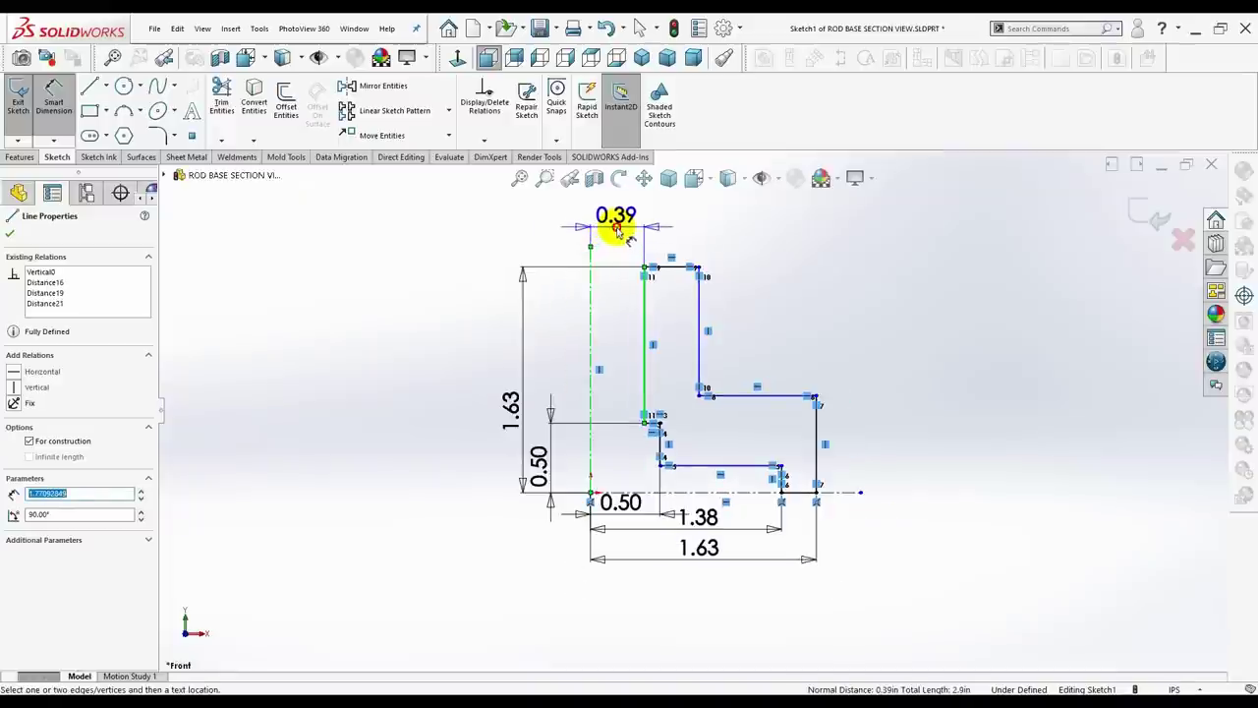
pyautogui.click(615, 232)
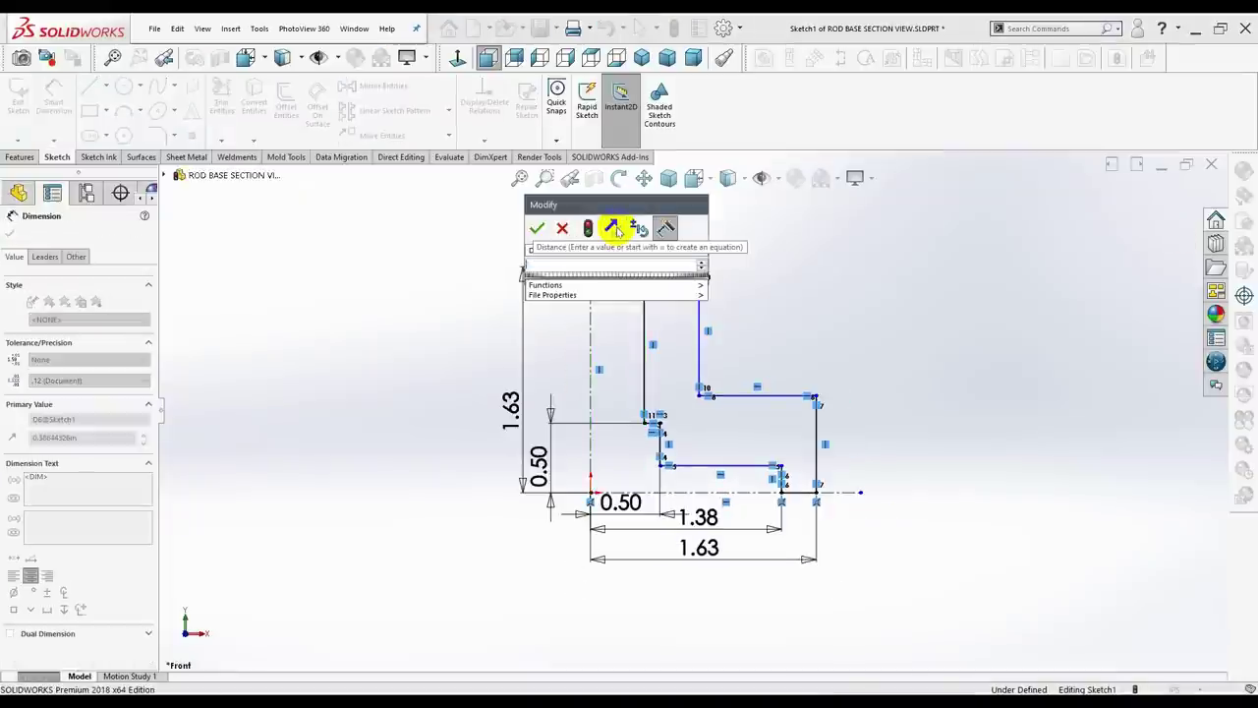
pyautogui.write('.3750')
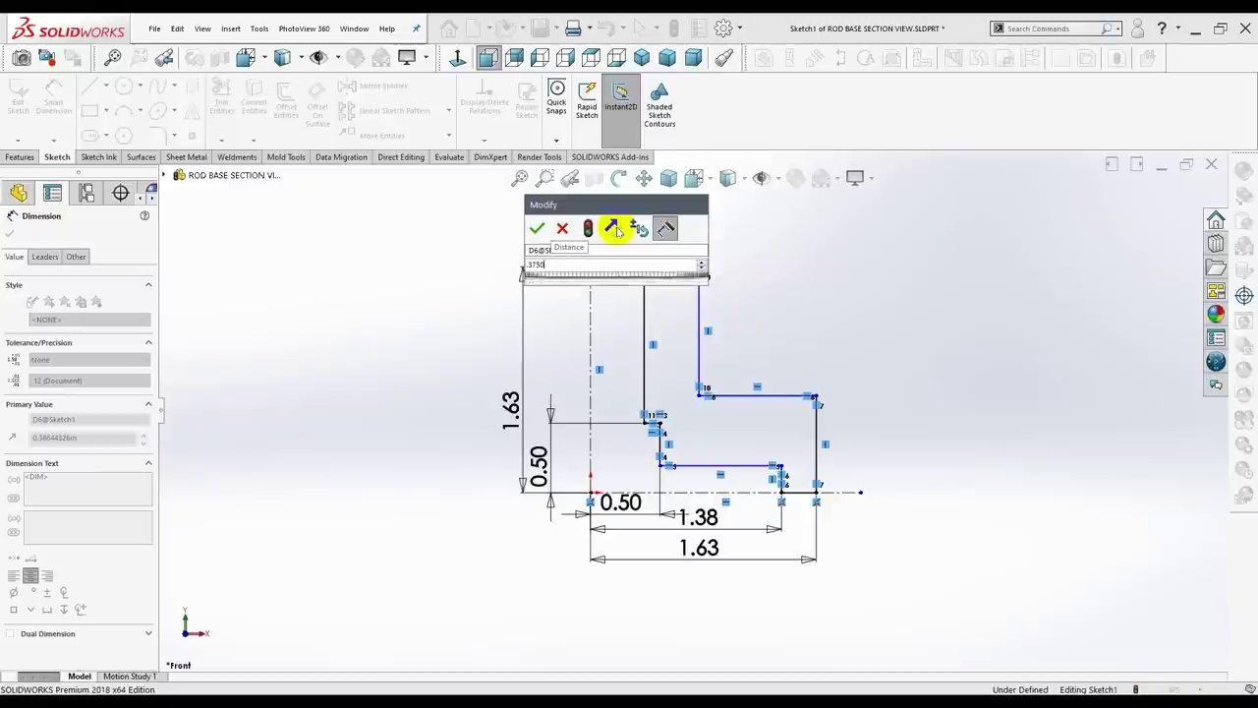
pyautogui.press('Return')
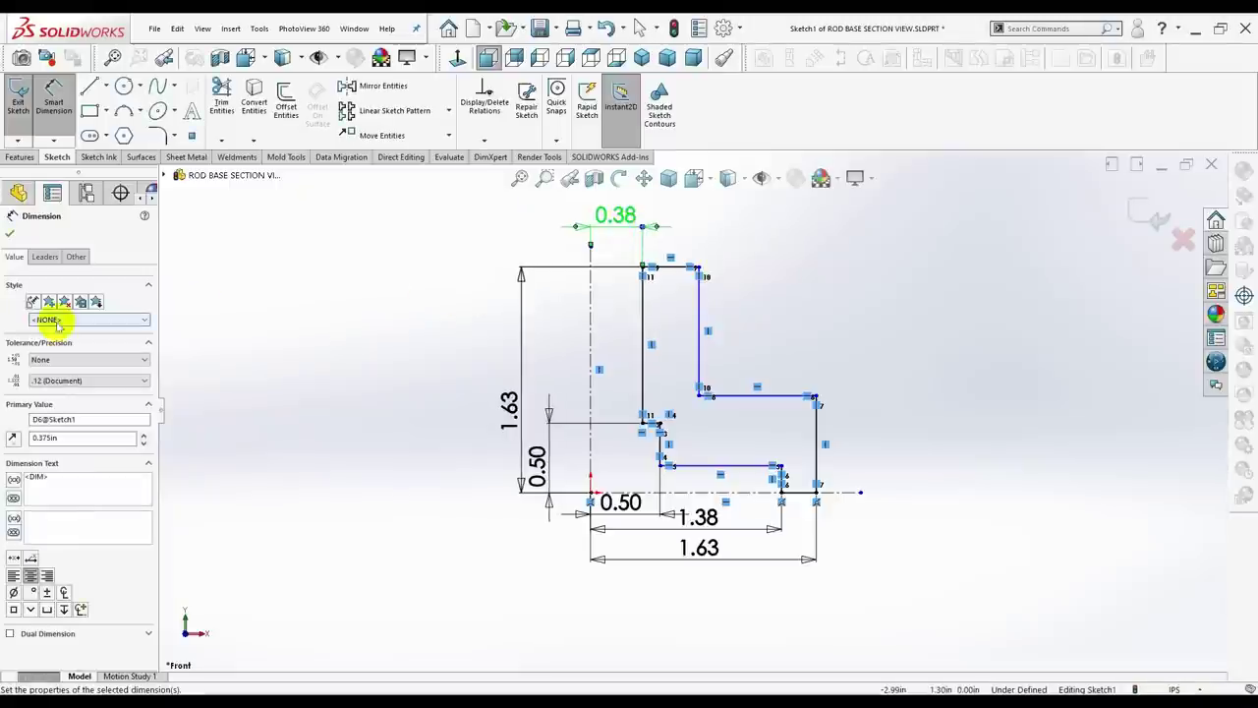
# Dimension the hub's outer wall 0.875 in from the centerline.
pyautogui.click(593, 317)
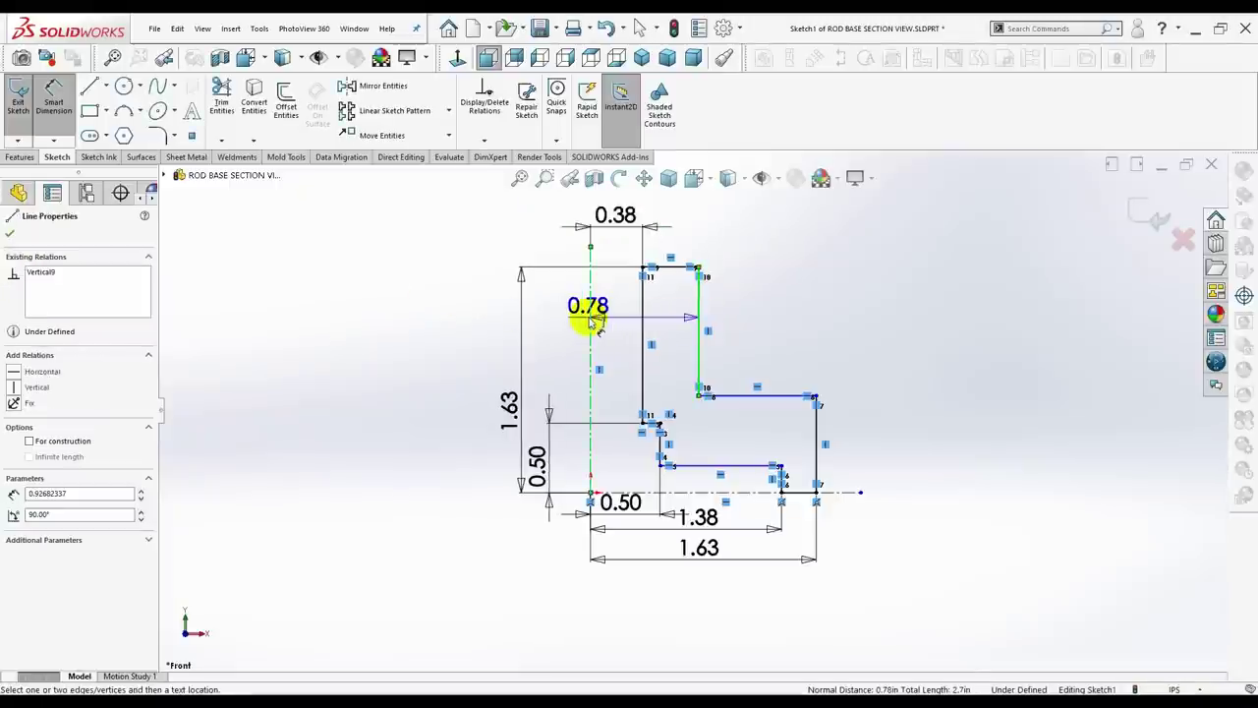
pyautogui.scroll(1, 645, 197)
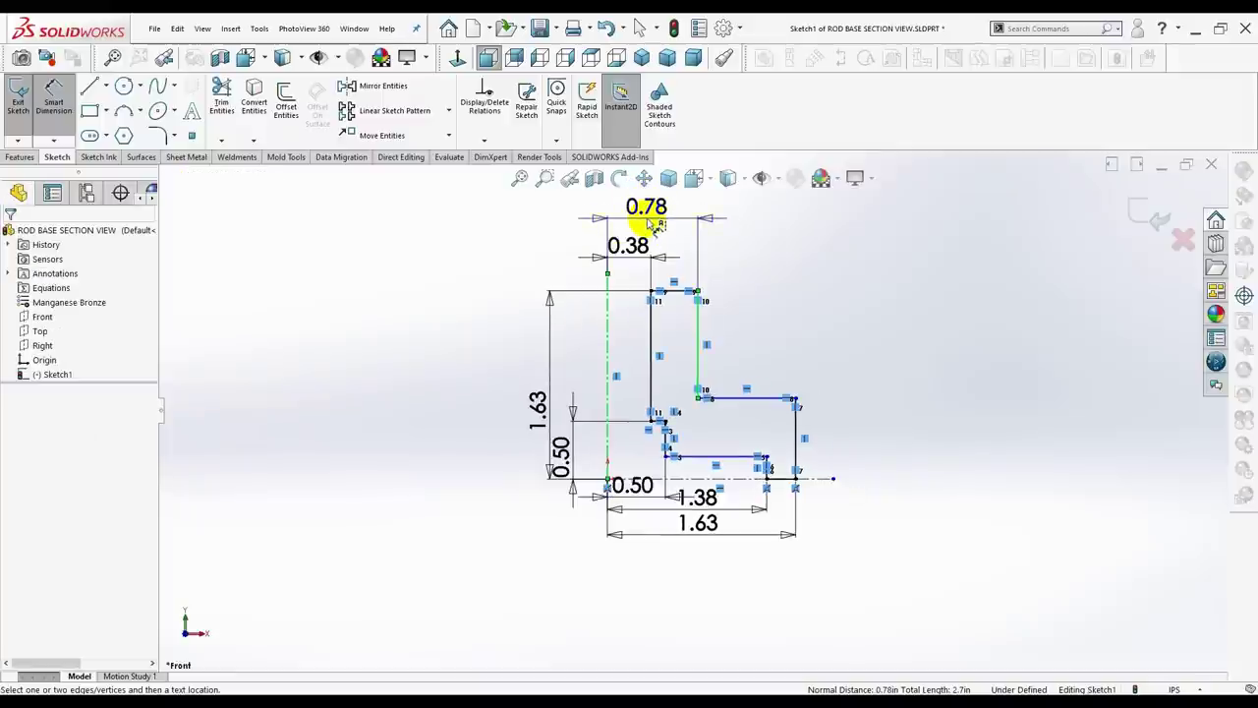
pyautogui.click(650, 224)
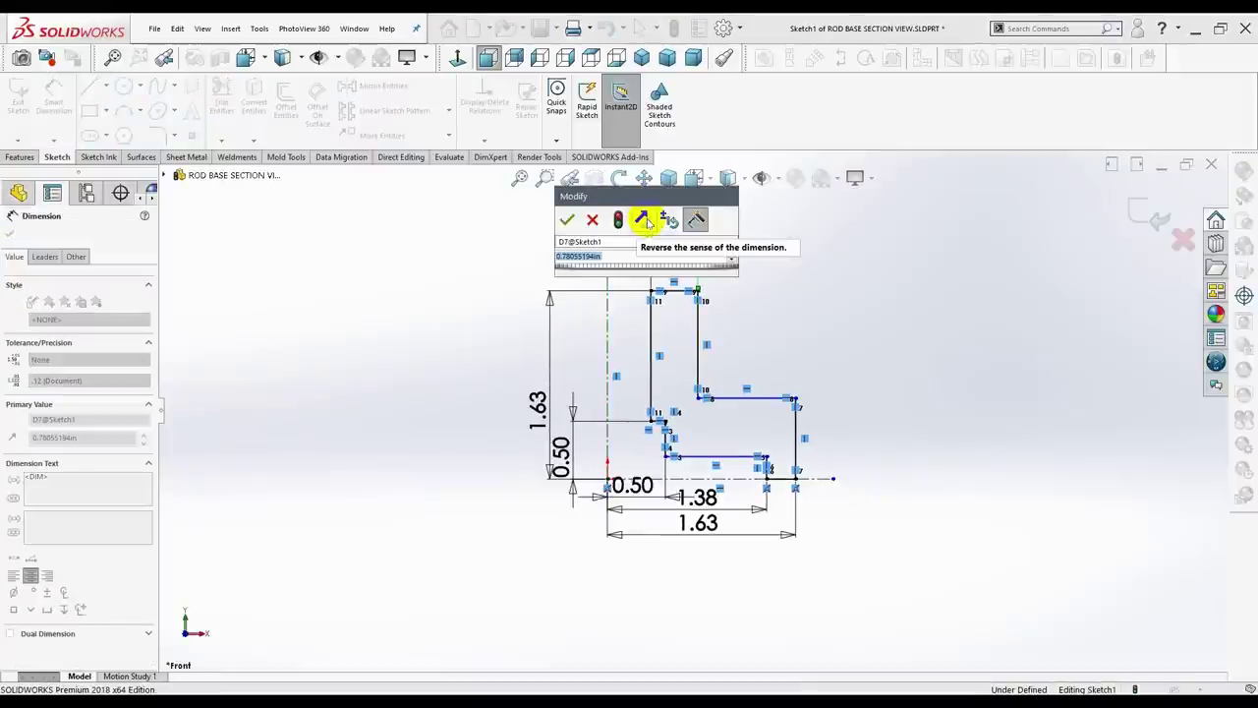
pyautogui.write('.8750')
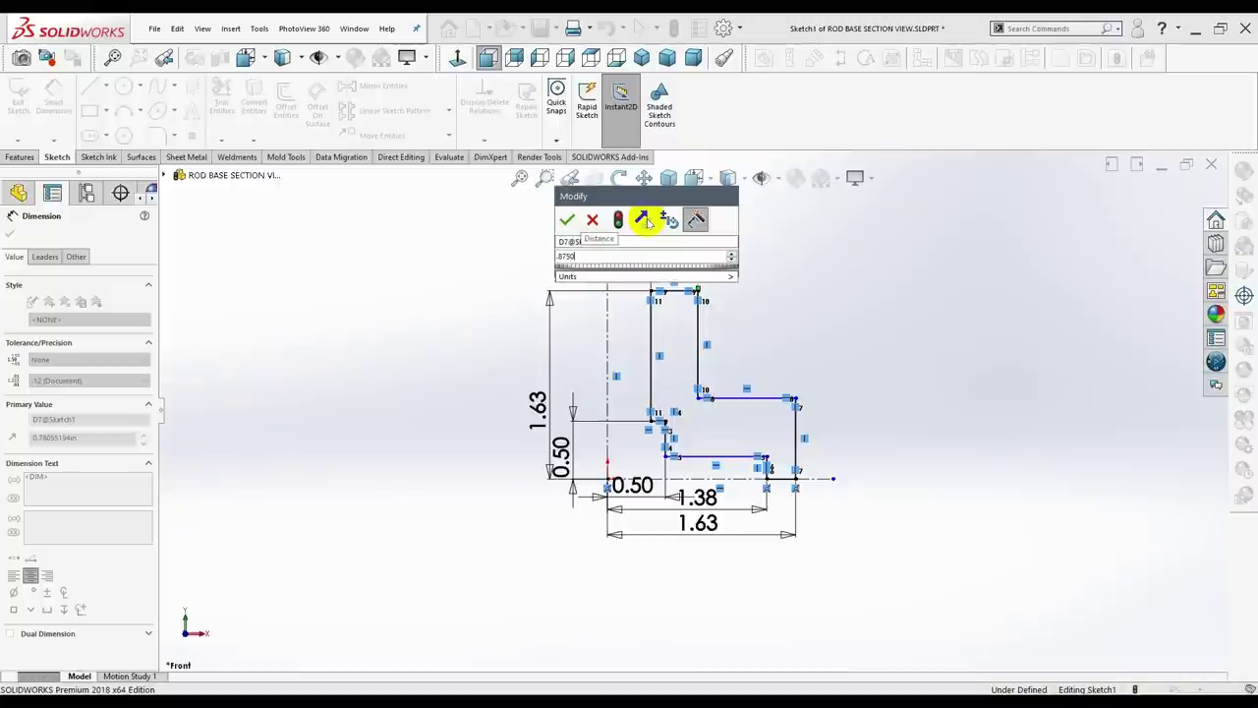
pyautogui.press('Return')
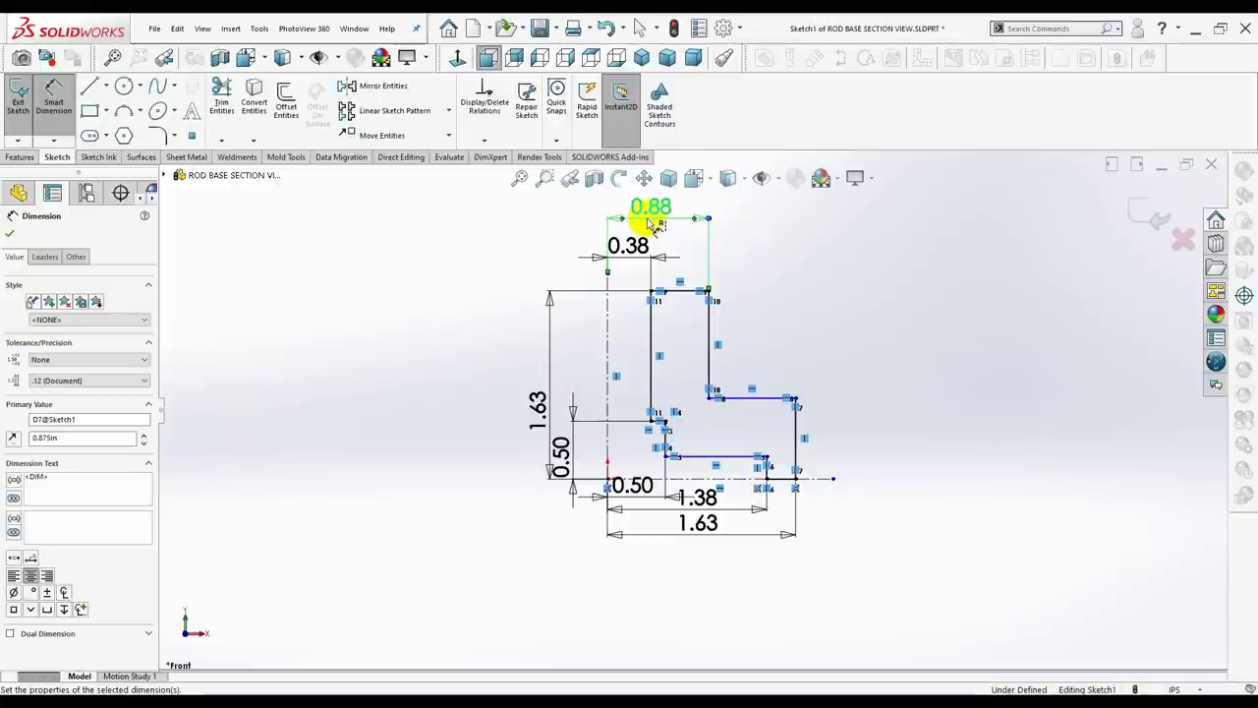
pyautogui.press('f')
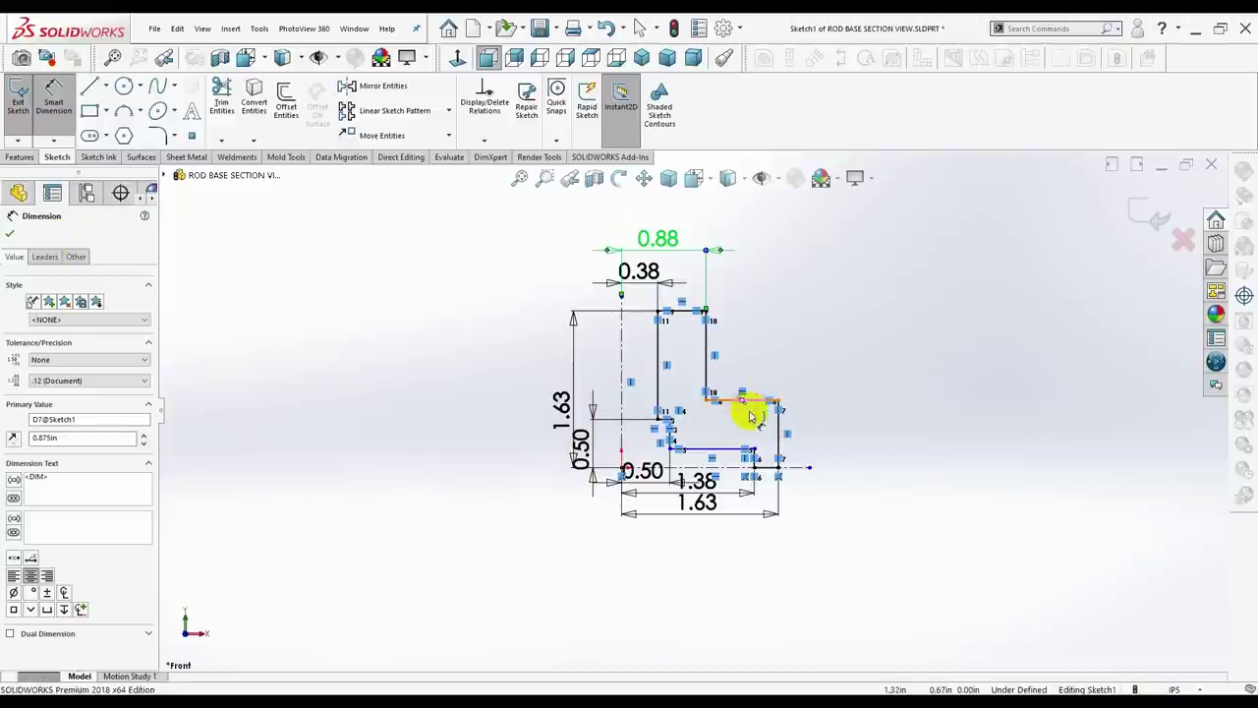
# Dimension the flange top line 0.375 in above the base centerline.
pyautogui.click(749, 403)
pyautogui.click(735, 471)
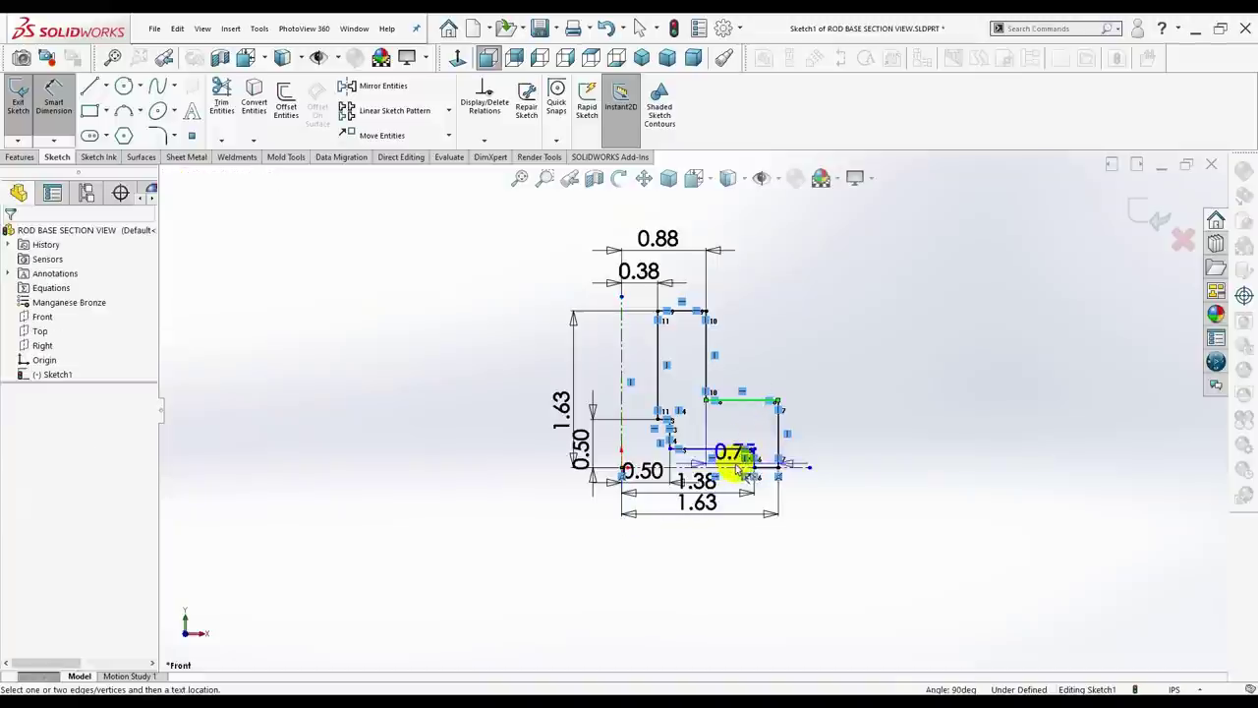
pyautogui.click(739, 468)
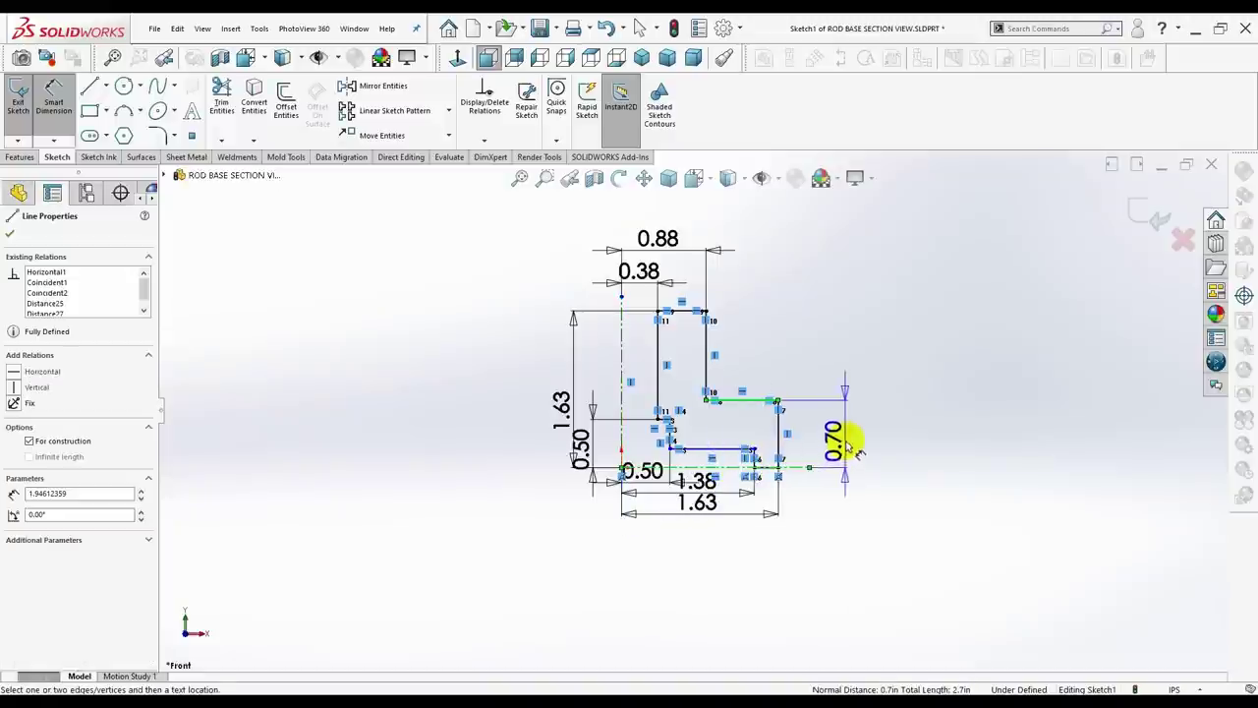
pyautogui.click(851, 442)
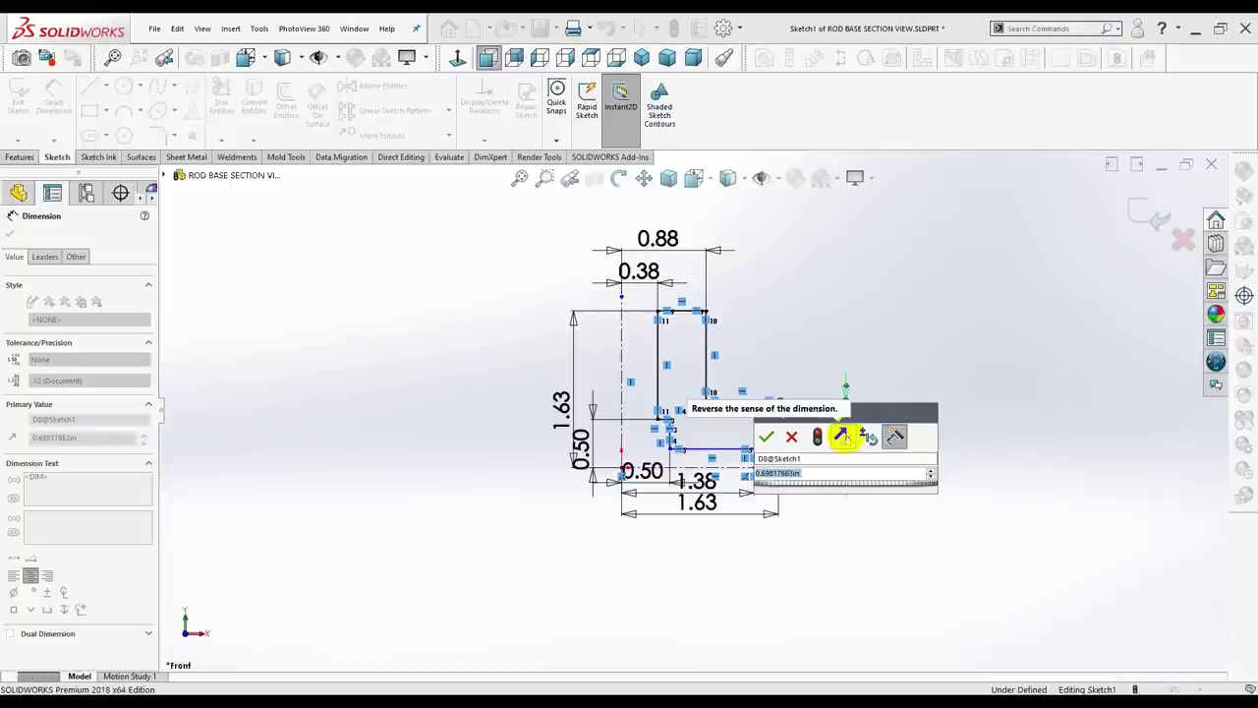
pyautogui.write('37')
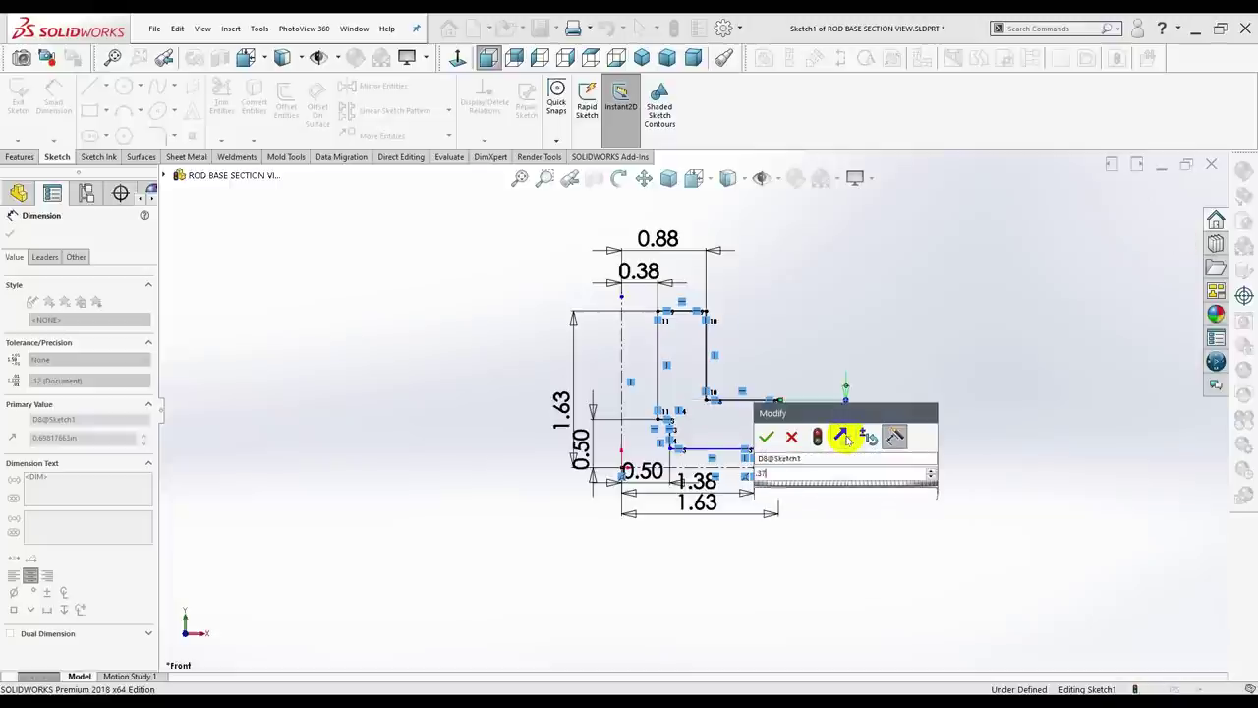
pyautogui.write('5')
pyautogui.press('Return')
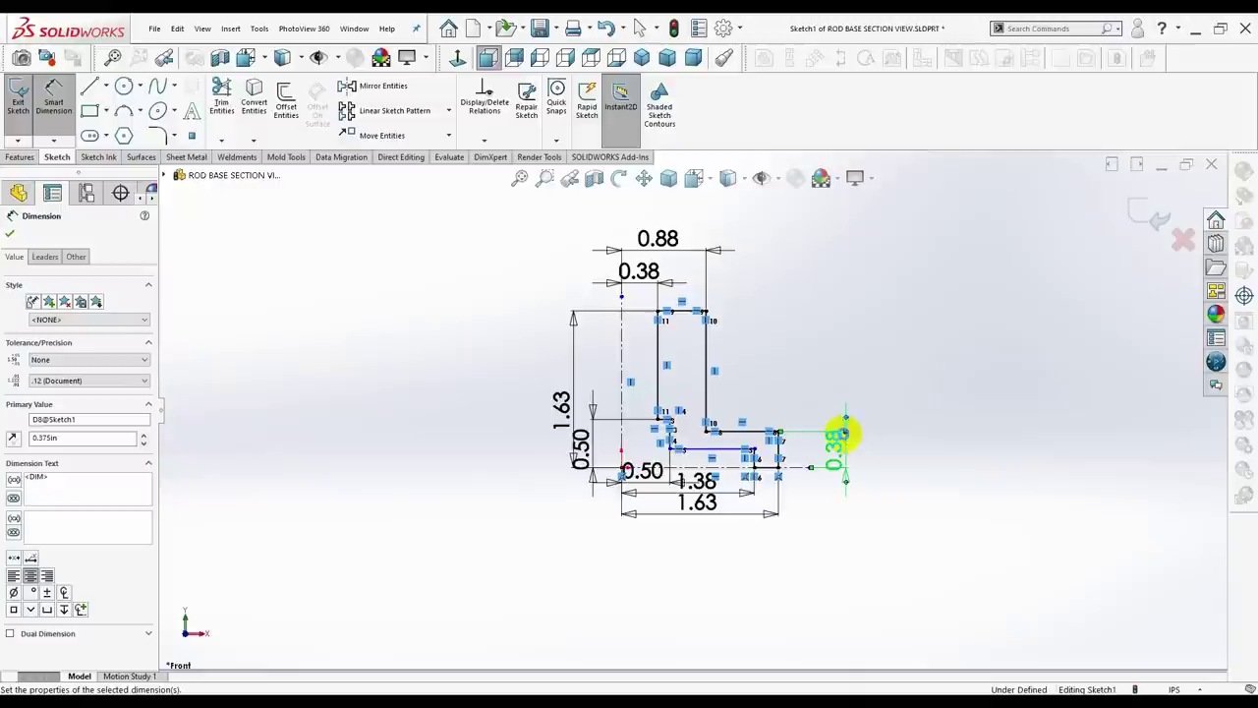
# Set the lower step height to 0.125 in and exit dimensioning.
pyautogui.scroll(-3, 806, 479)
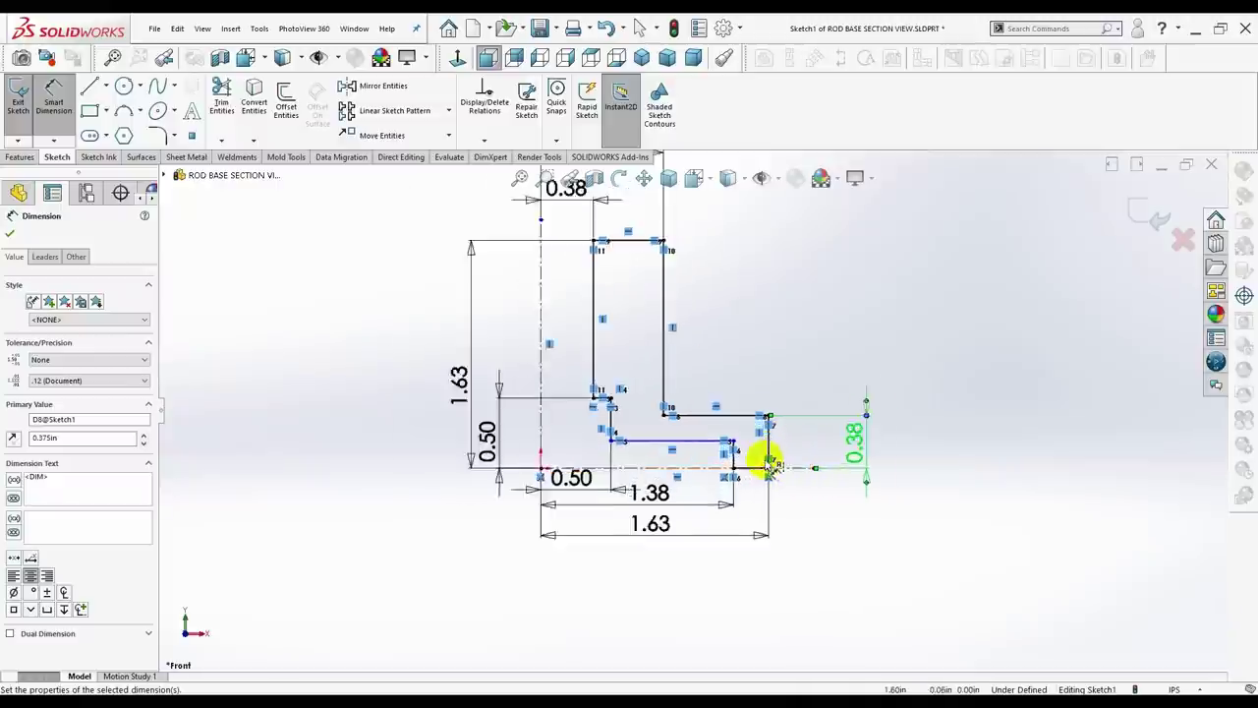
pyautogui.click(678, 432)
pyautogui.click(776, 456)
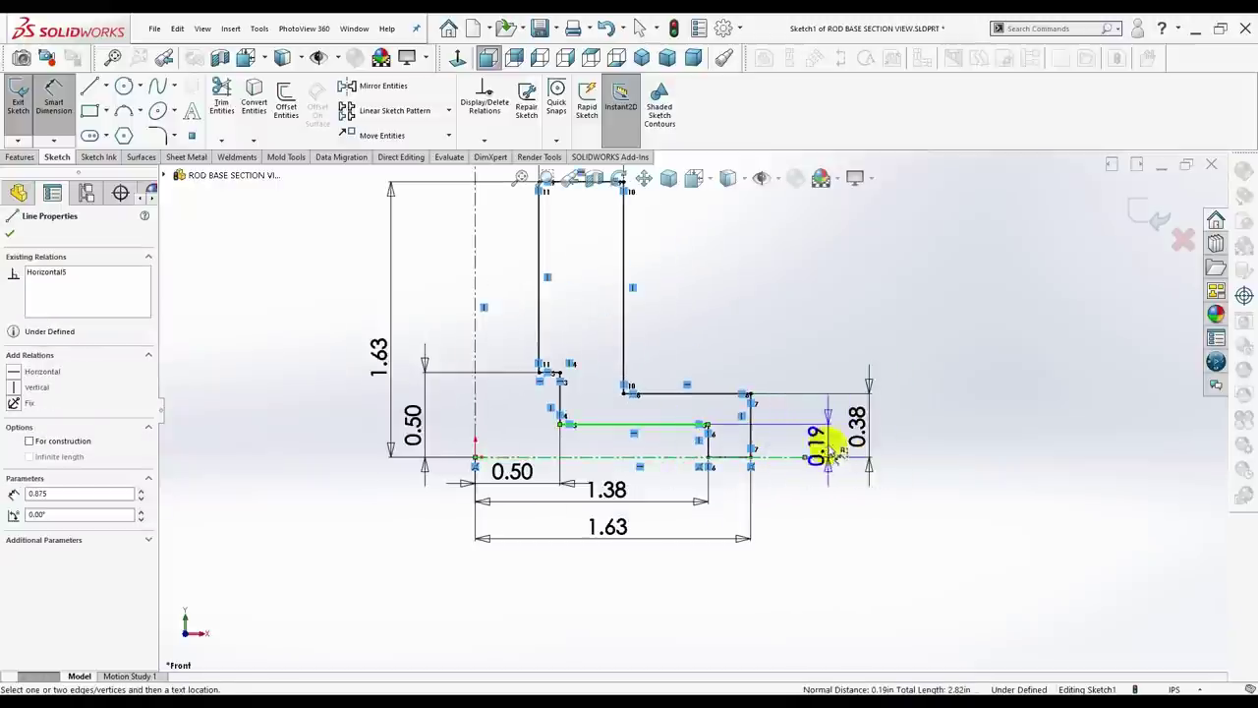
pyautogui.click(811, 447)
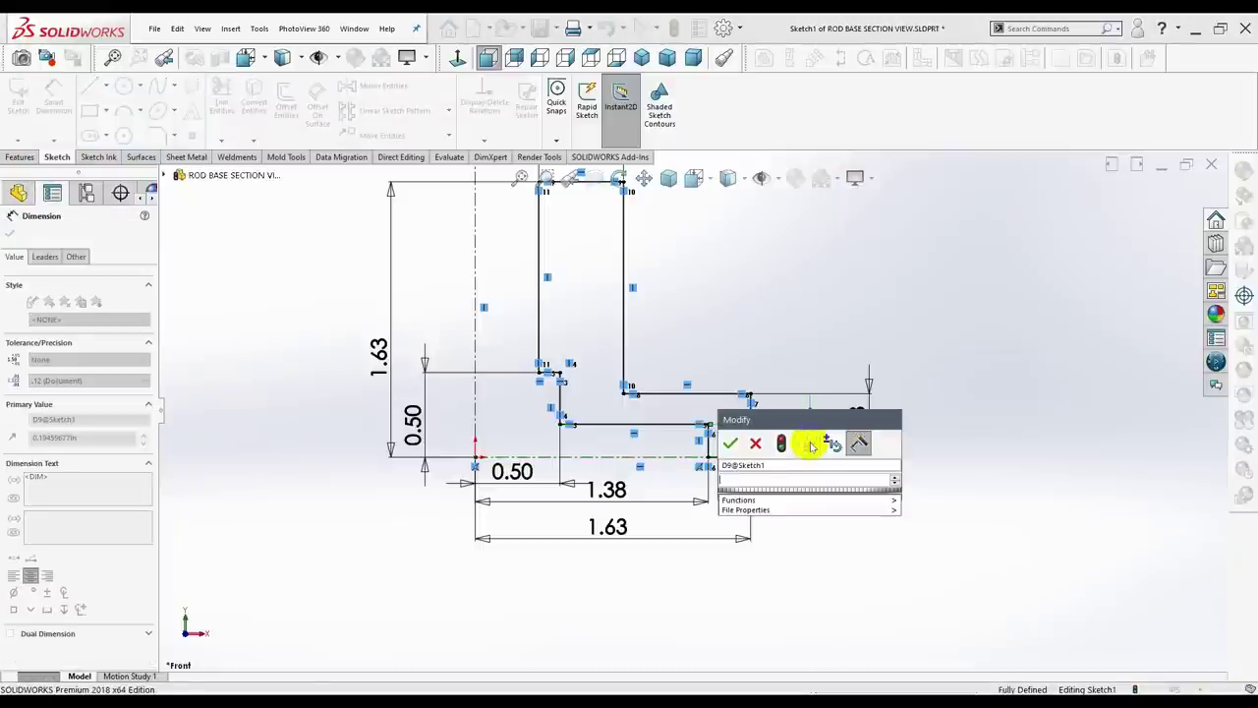
pyautogui.write('.1250')
pyautogui.press('Return')
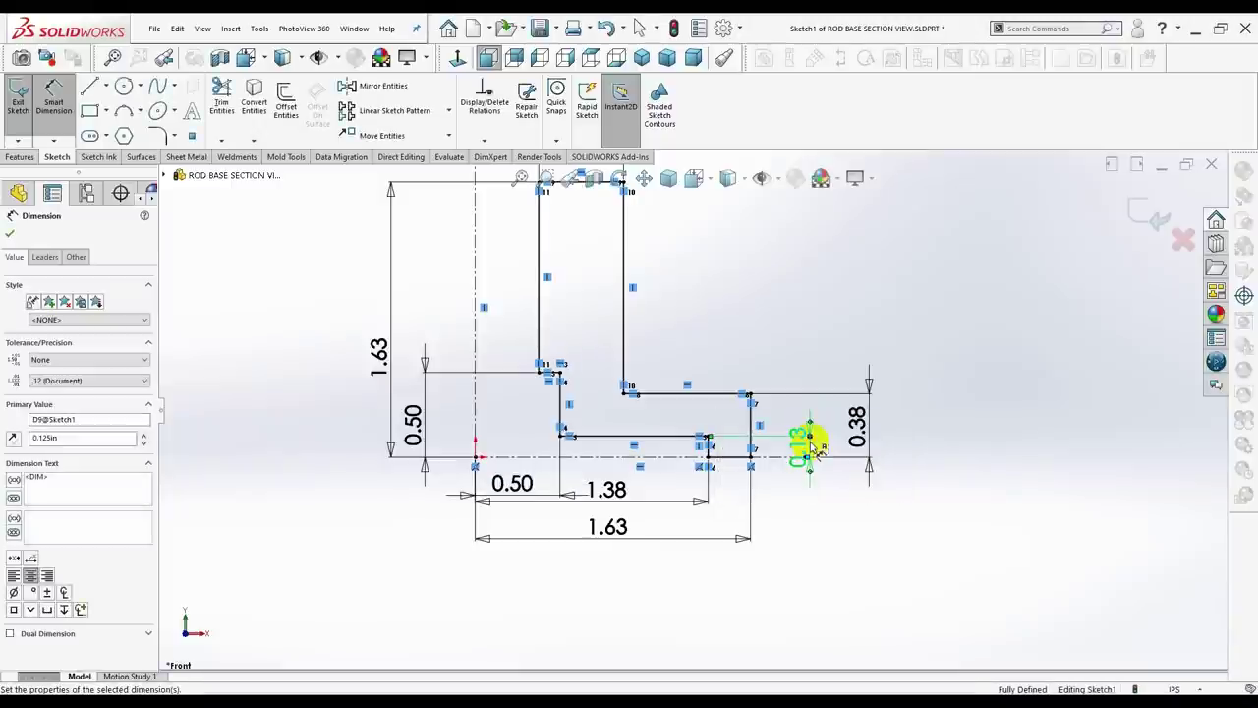
pyautogui.press('z')
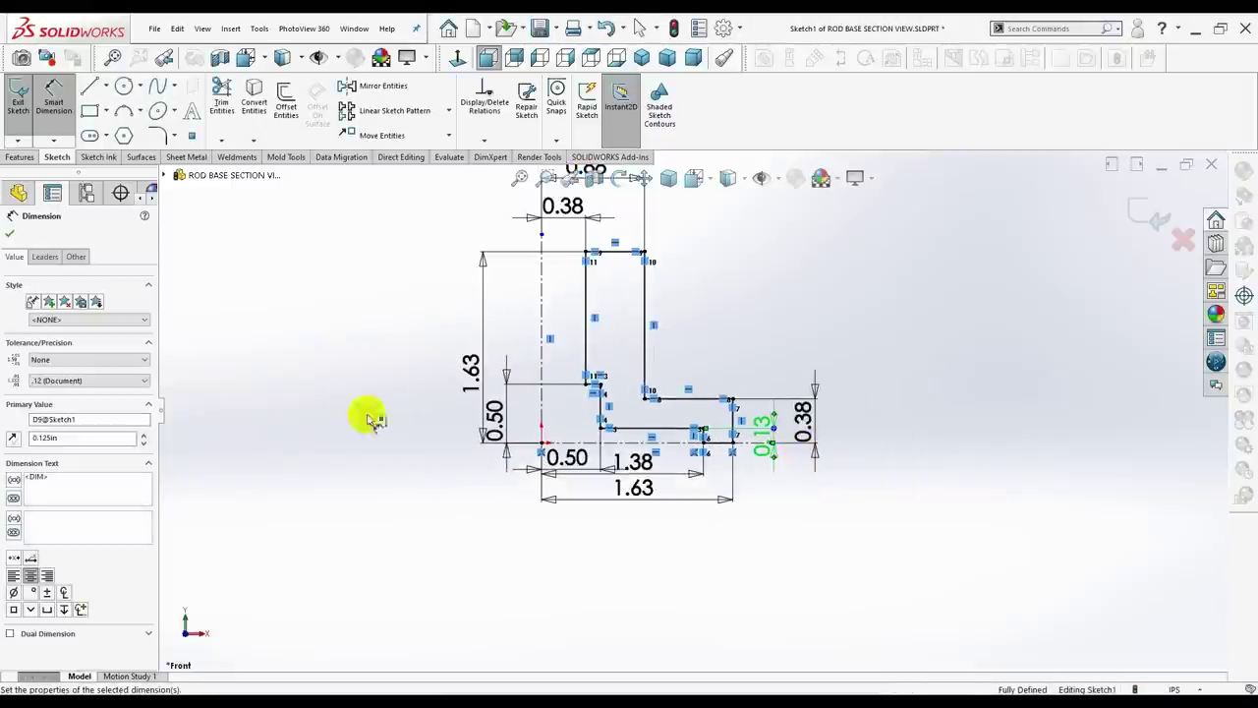
pyautogui.click(10, 233)
pyautogui.press('Escape')
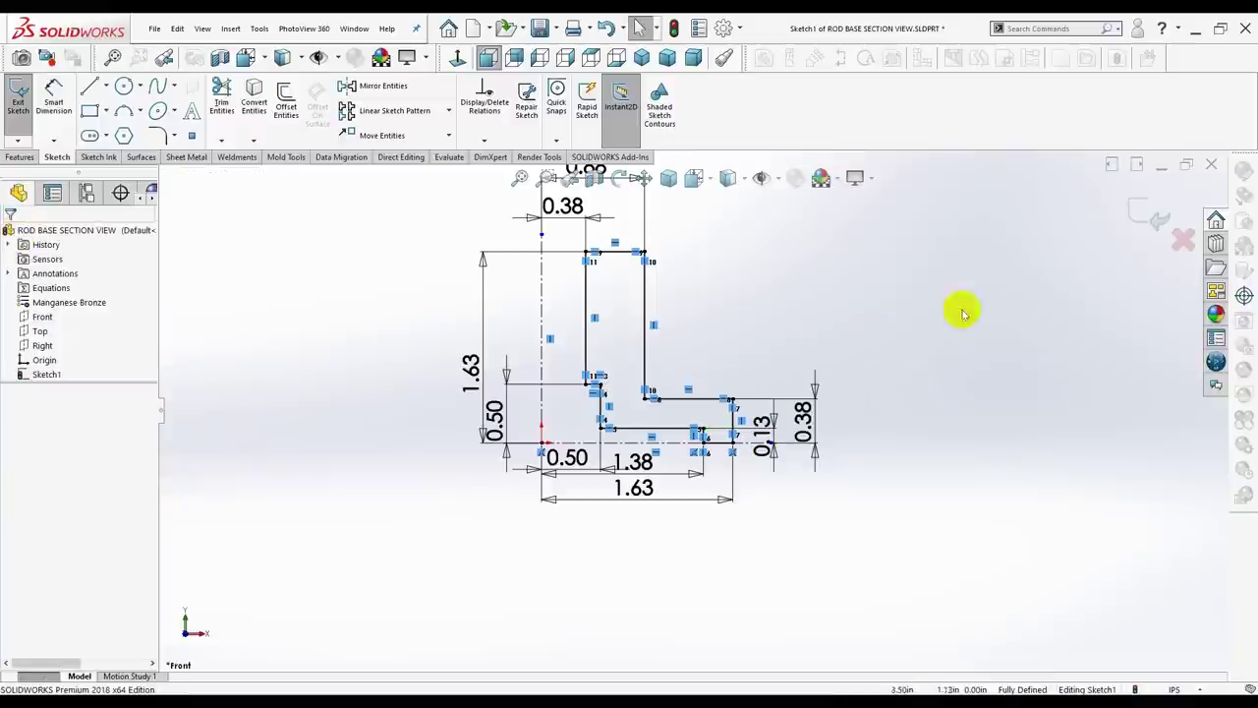
# Move the 0.38, 0.13, 1.63, 1.38 and 0.50 width dimensions right of and below the profile.
pyautogui.scroll(2, 777, 385)
pyautogui.scroll(-2, 777, 384)
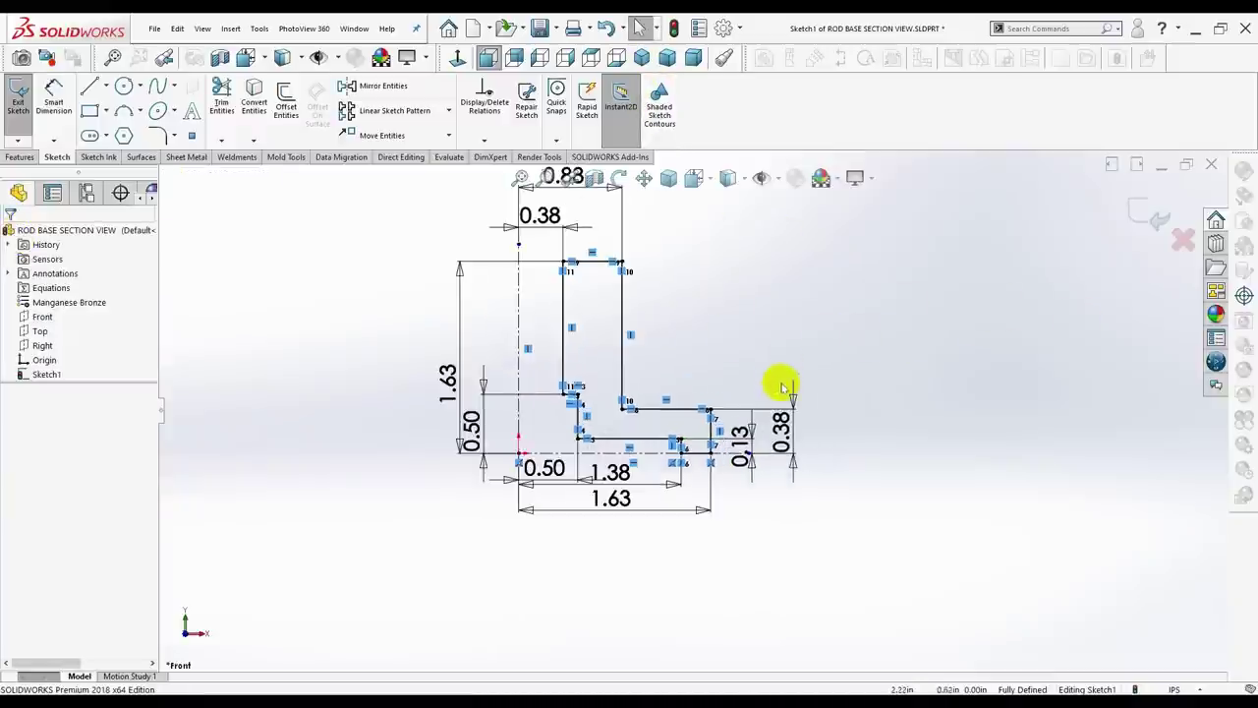
pyautogui.moveTo(801, 430); pyautogui.dragTo(815, 430)
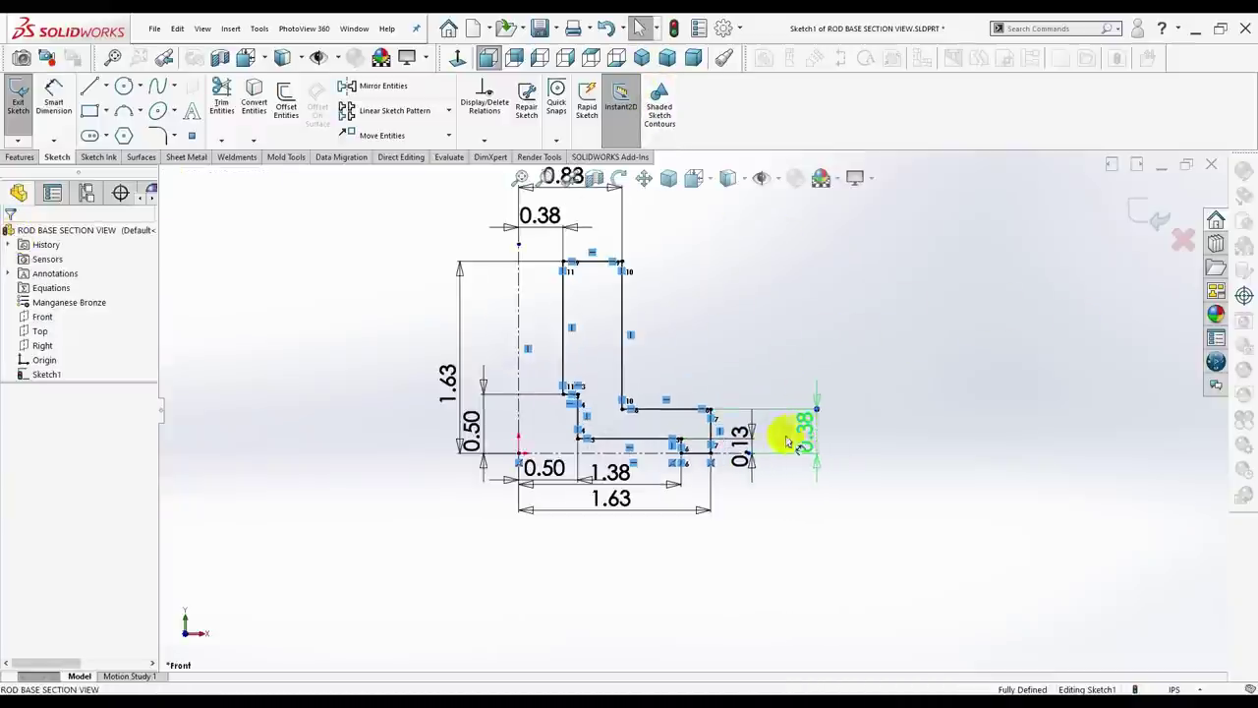
pyautogui.moveTo(744, 460); pyautogui.dragTo(768, 502)
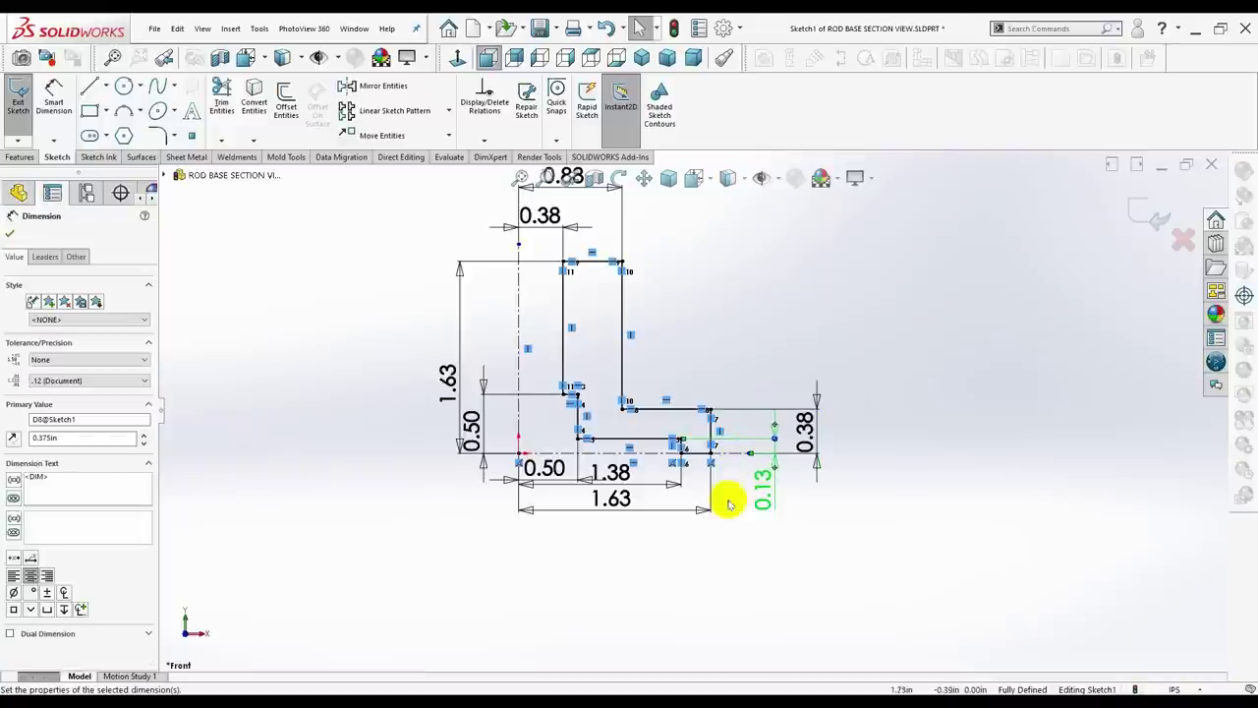
pyautogui.moveTo(609, 501); pyautogui.dragTo(604, 543)
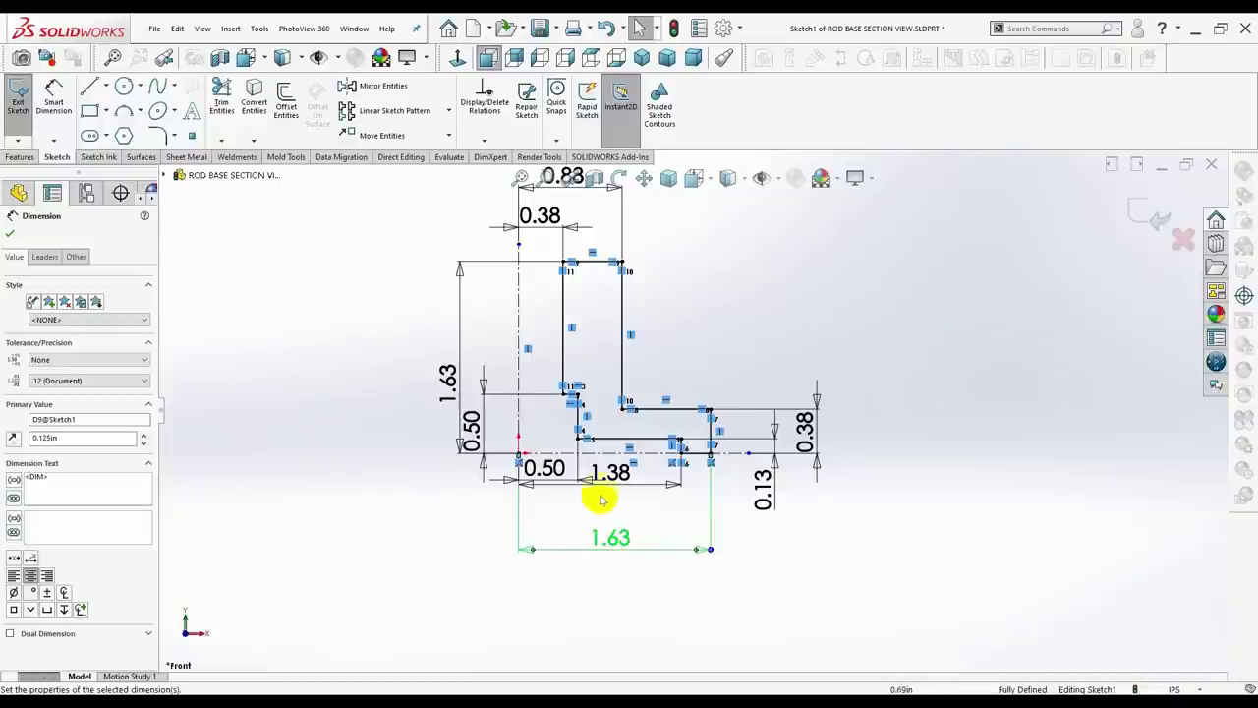
pyautogui.moveTo(615, 479); pyautogui.dragTo(605, 513)
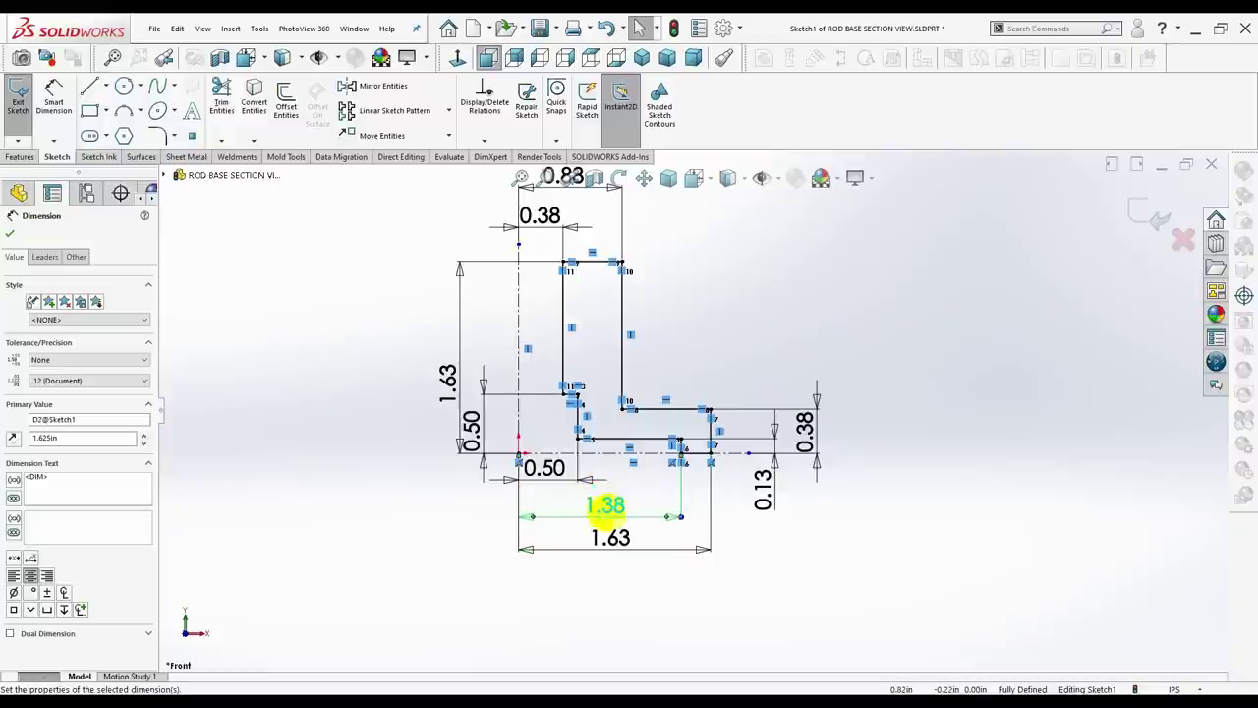
pyautogui.moveTo(550, 471); pyautogui.dragTo(612, 479)
# Shift the 1.63 and 0.50 height dimensions left and place 0.88 and 0.38 above the profile.
pyautogui.moveTo(448, 378); pyautogui.dragTo(430, 381)
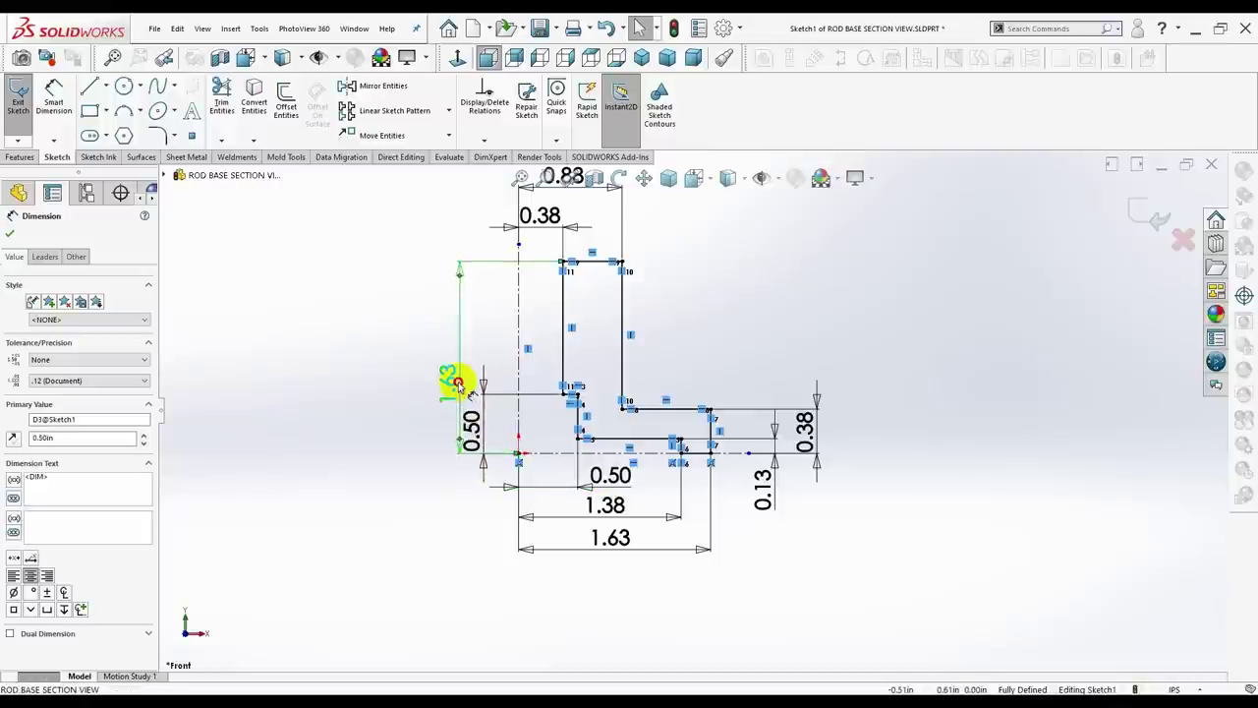
pyautogui.moveTo(468, 425)
pyautogui.mouseDown()
pyautogui.moveTo(454, 383)
pyautogui.moveTo(464, 391)
pyautogui.mouseUp()
pyautogui.scroll(1, 619, 270)
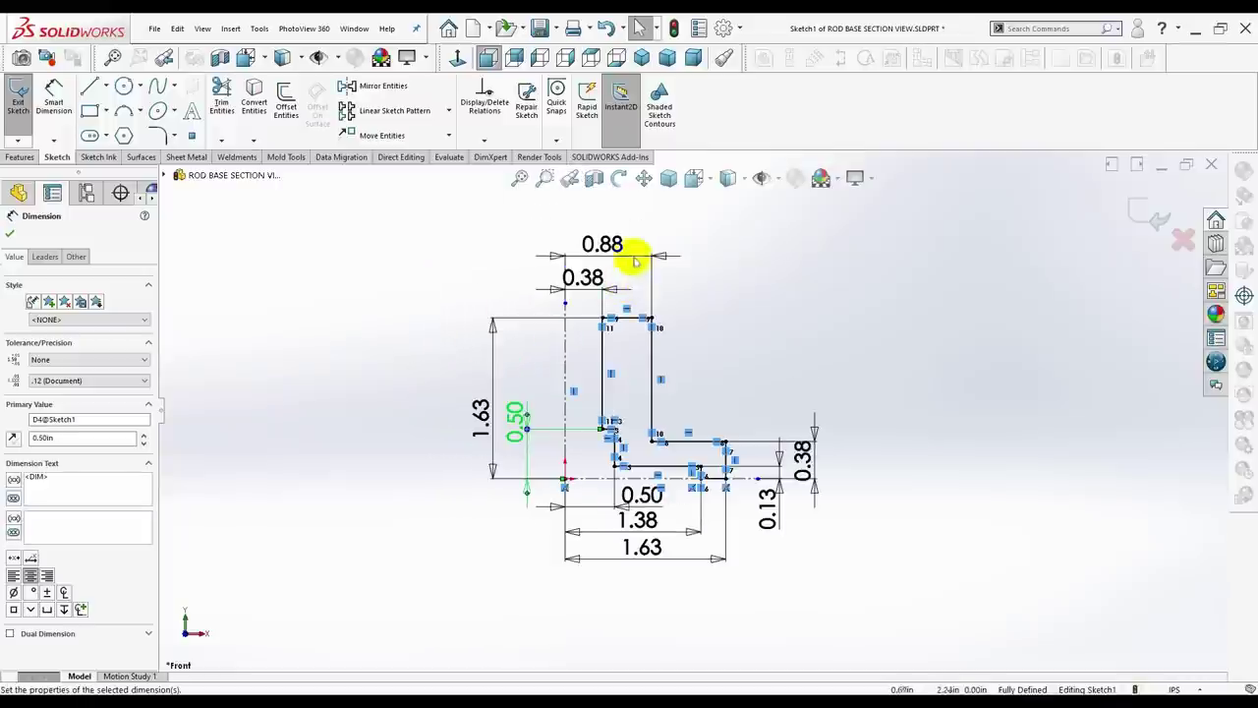
pyautogui.moveTo(603, 246); pyautogui.dragTo(609, 241)
pyautogui.moveTo(587, 280); pyautogui.dragTo(602, 270)
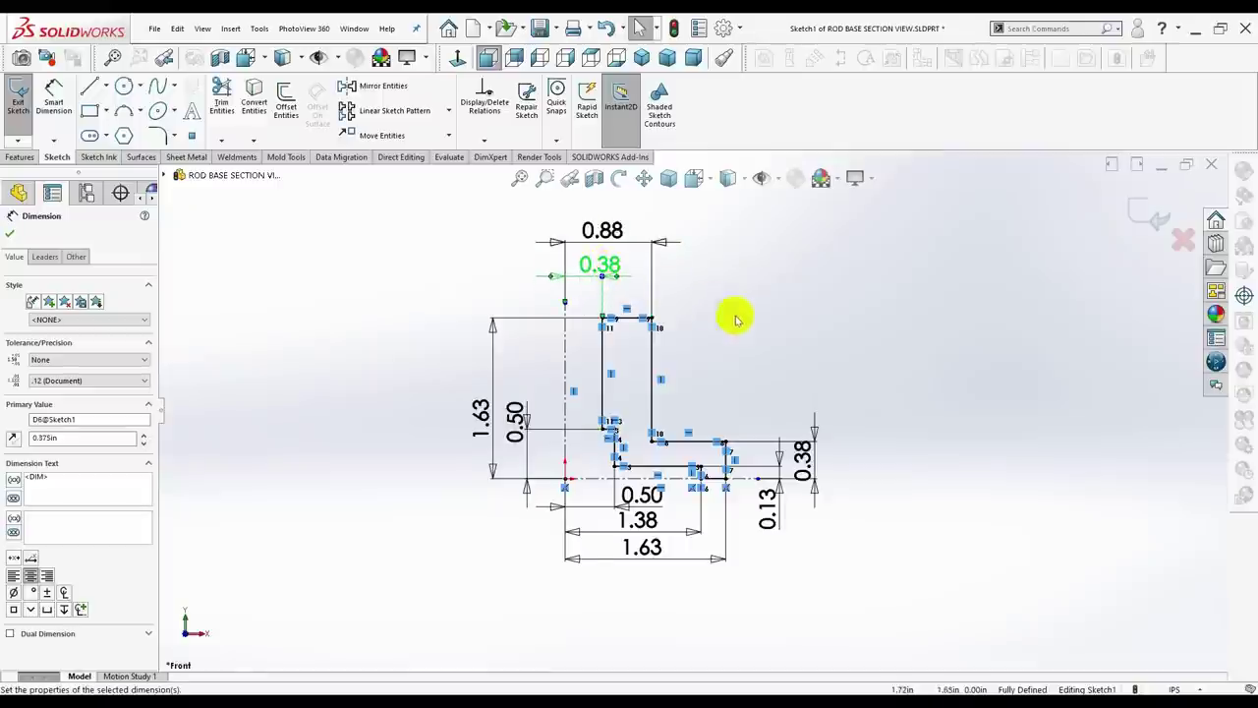
pyautogui.click(797, 397)
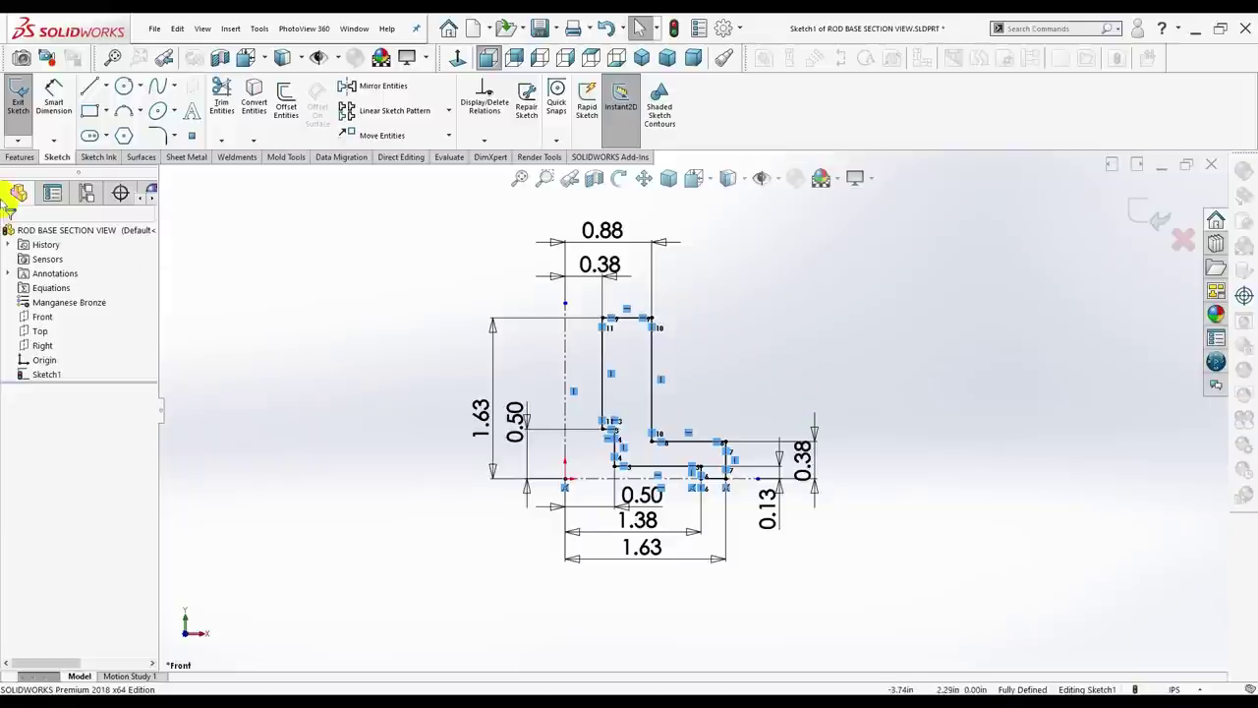
pyautogui.click(20, 159)
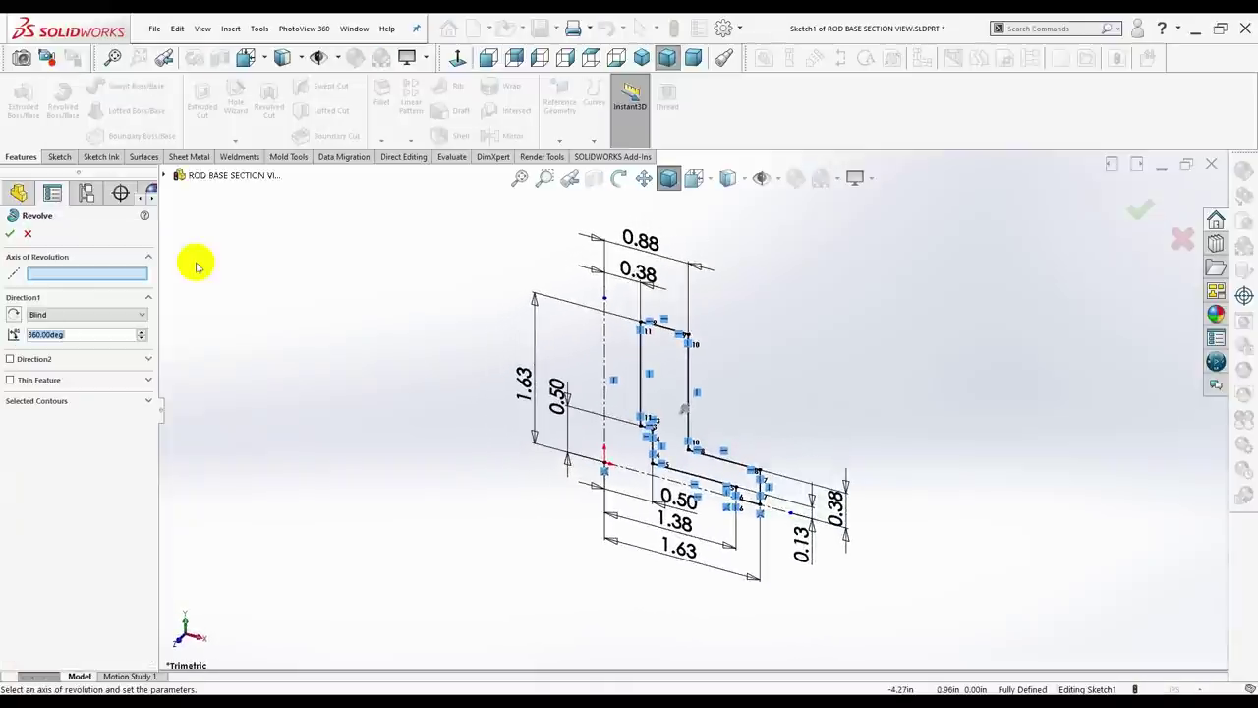
# Revolve the profile 360° about the vertical centerline to create Revolve1.
pyautogui.click(602, 350)
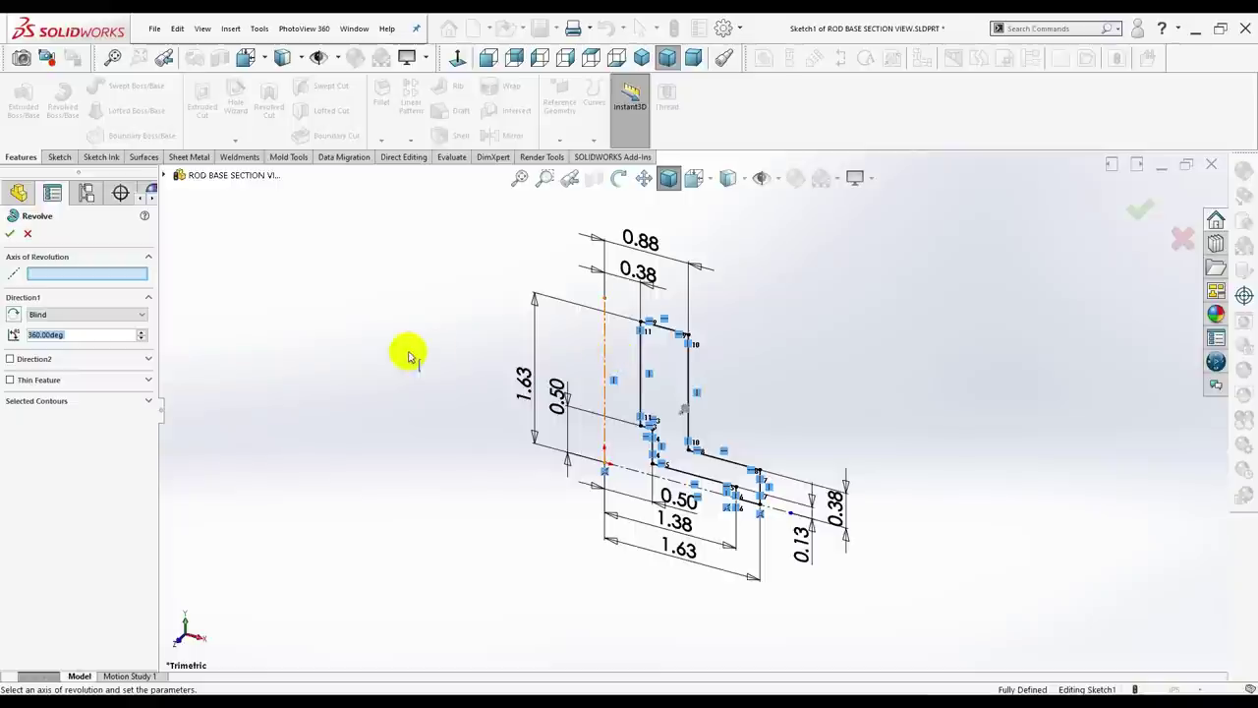
pyautogui.click(601, 412)
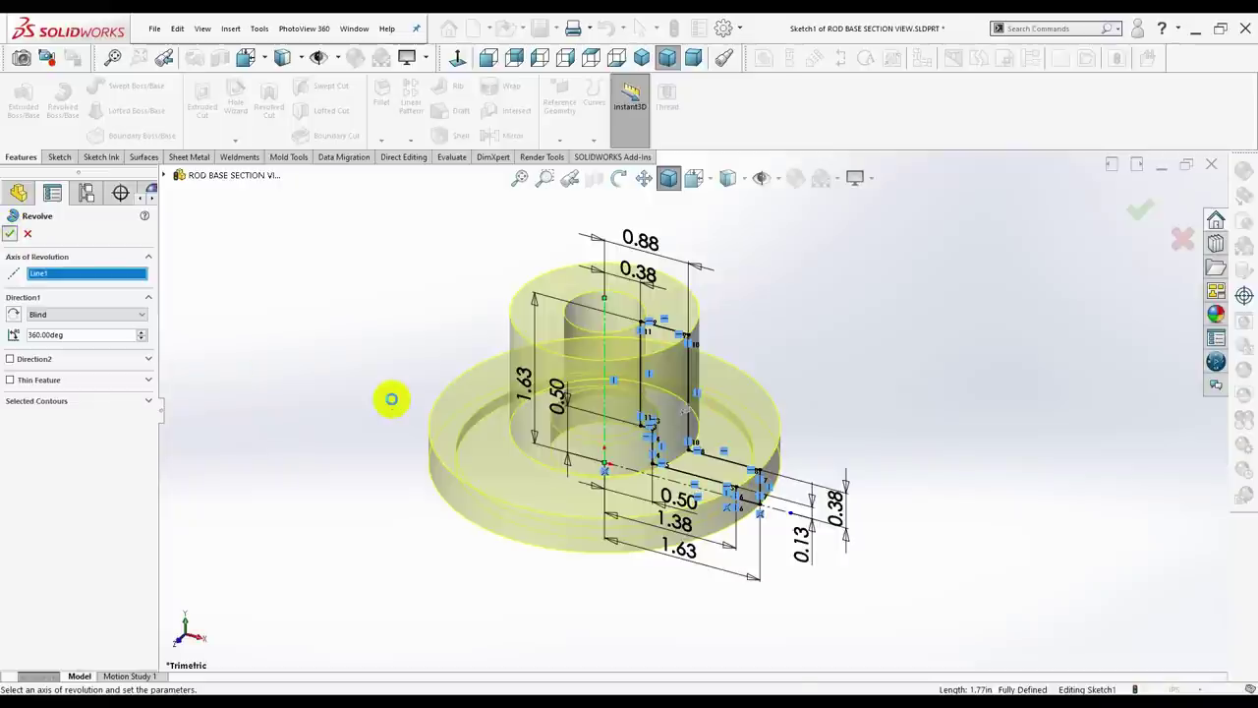
pyautogui.press('Return')
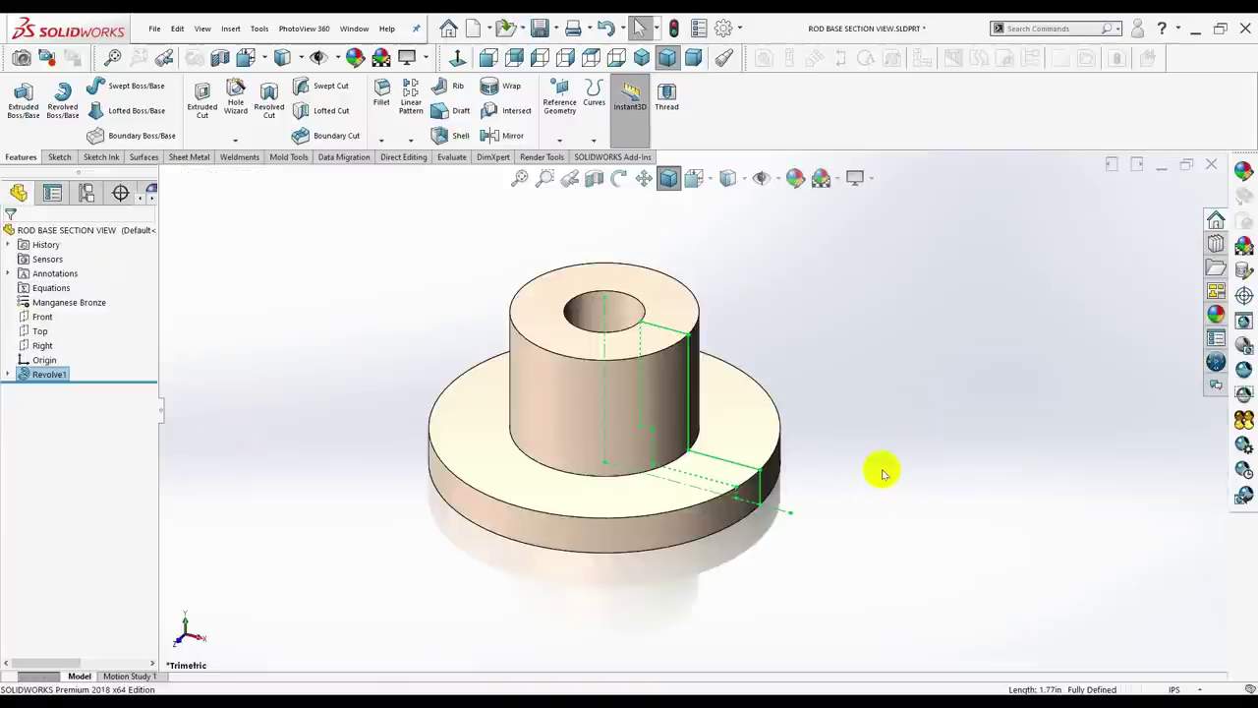
# Return to the isometric view and open Sketch2 on the flange's top face.
pyautogui.moveTo(909, 382)
pyautogui.mouseDown(button='middle')
pyautogui.moveTo(923, 314)
pyautogui.moveTo(963, 255)
pyautogui.moveTo(994, 284)
pyautogui.moveTo(824, 548)
pyautogui.moveTo(781, 570)
pyautogui.moveTo(936, 456)
pyautogui.mouseUp(button='middle')
pyautogui.click(641, 59)
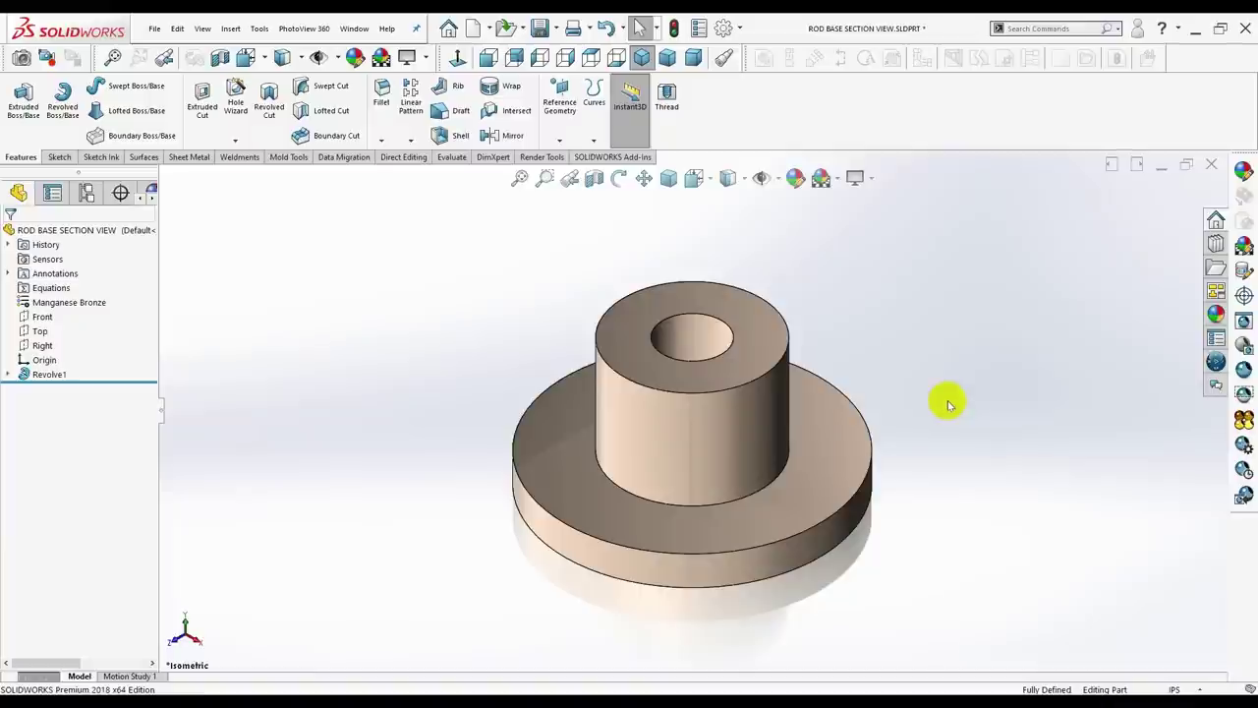
pyautogui.click(836, 425)
pyautogui.click(890, 384)
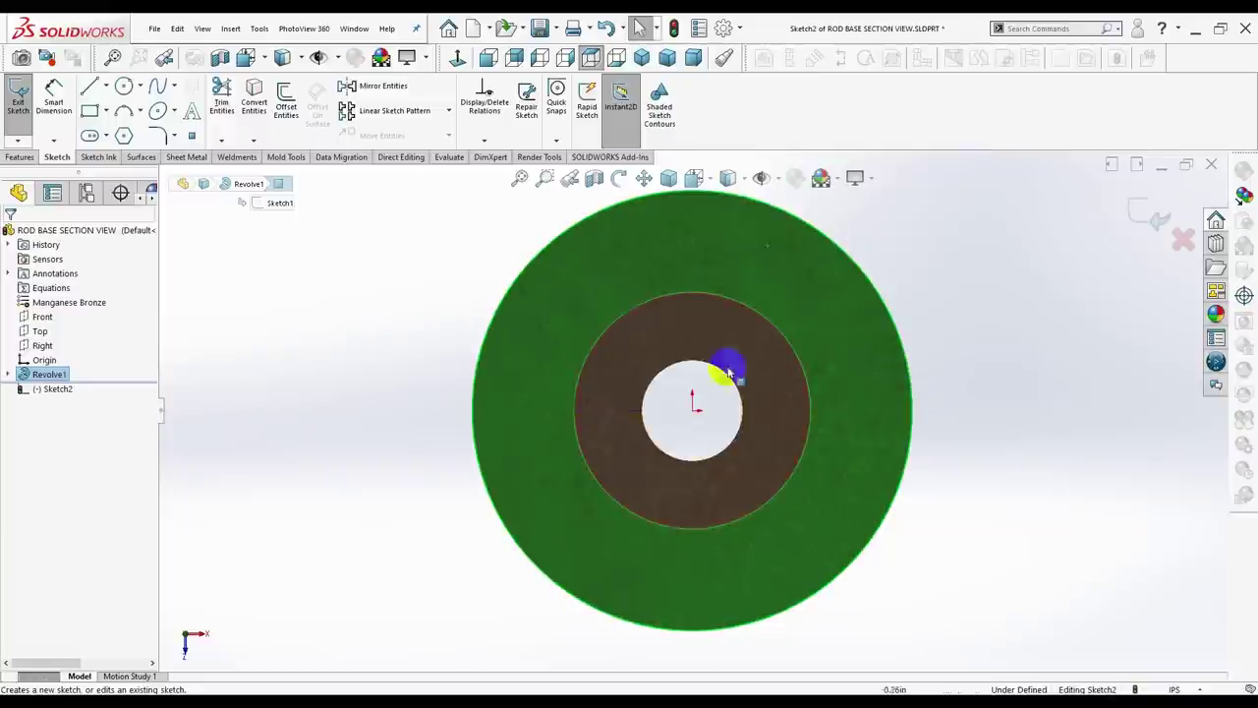
# Draw a construction circle at the origin and dimension its diameter to 2.250 in.
pyautogui.click(122, 86)
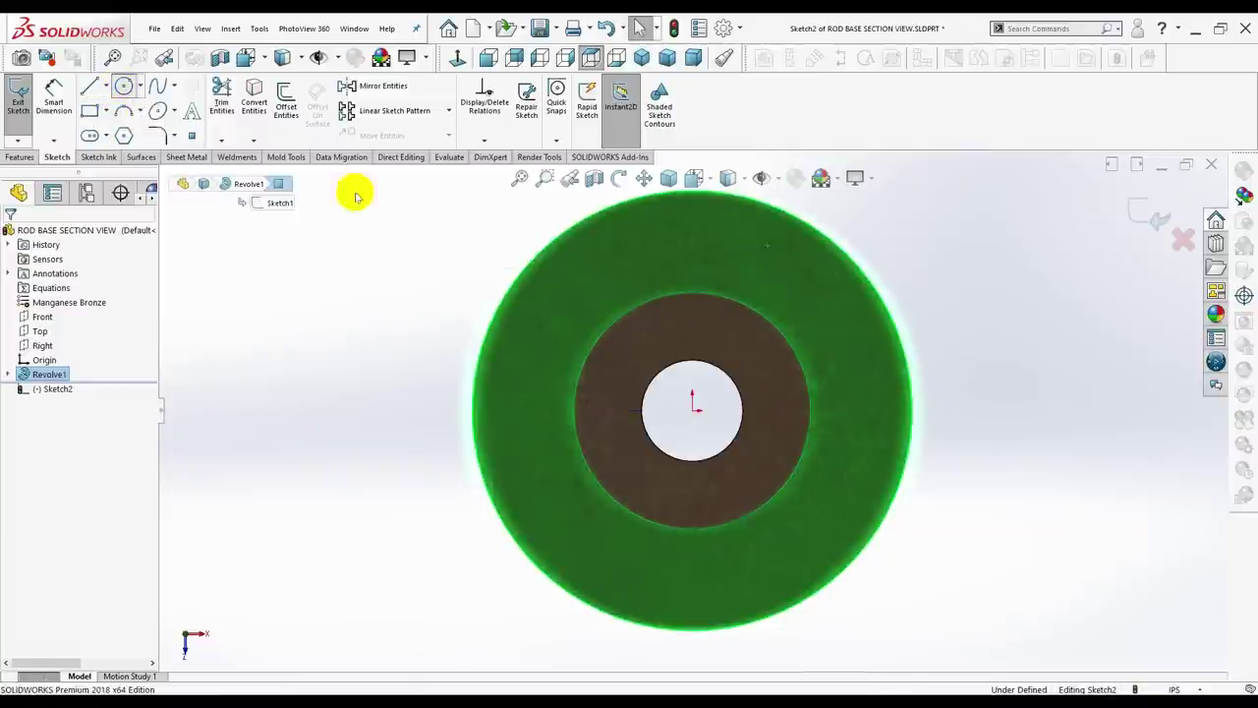
pyautogui.click(694, 410)
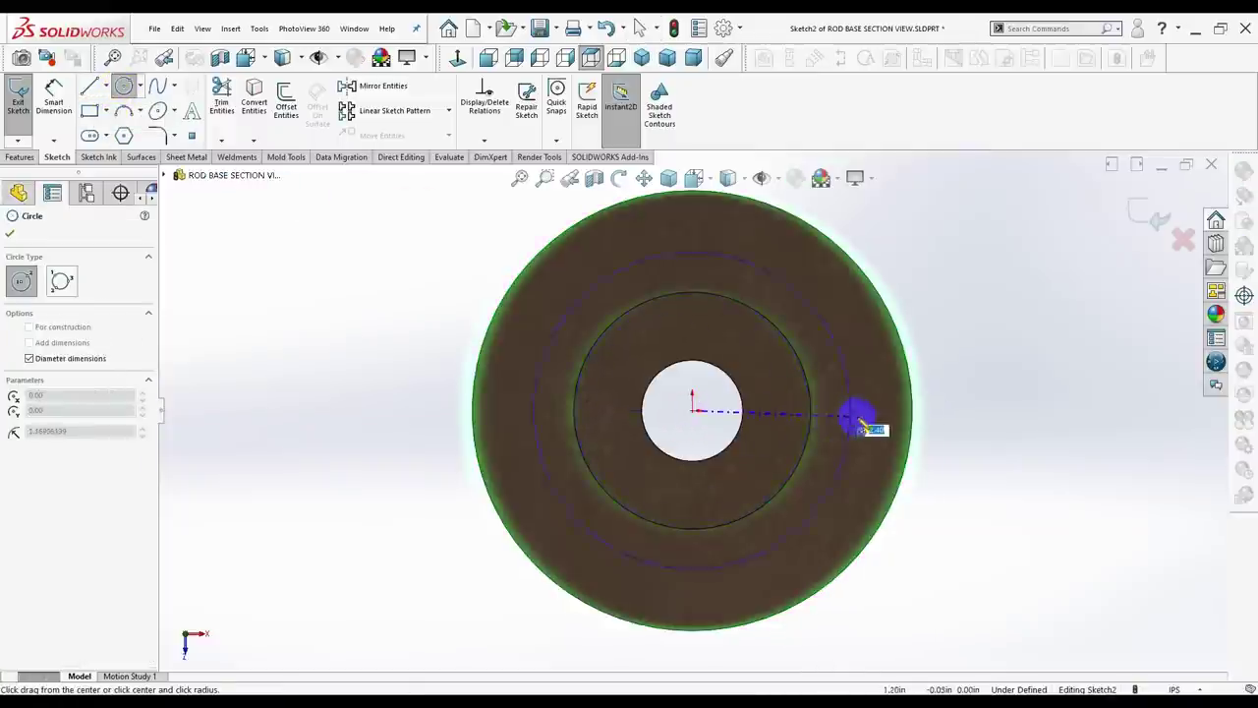
pyautogui.click(871, 420)
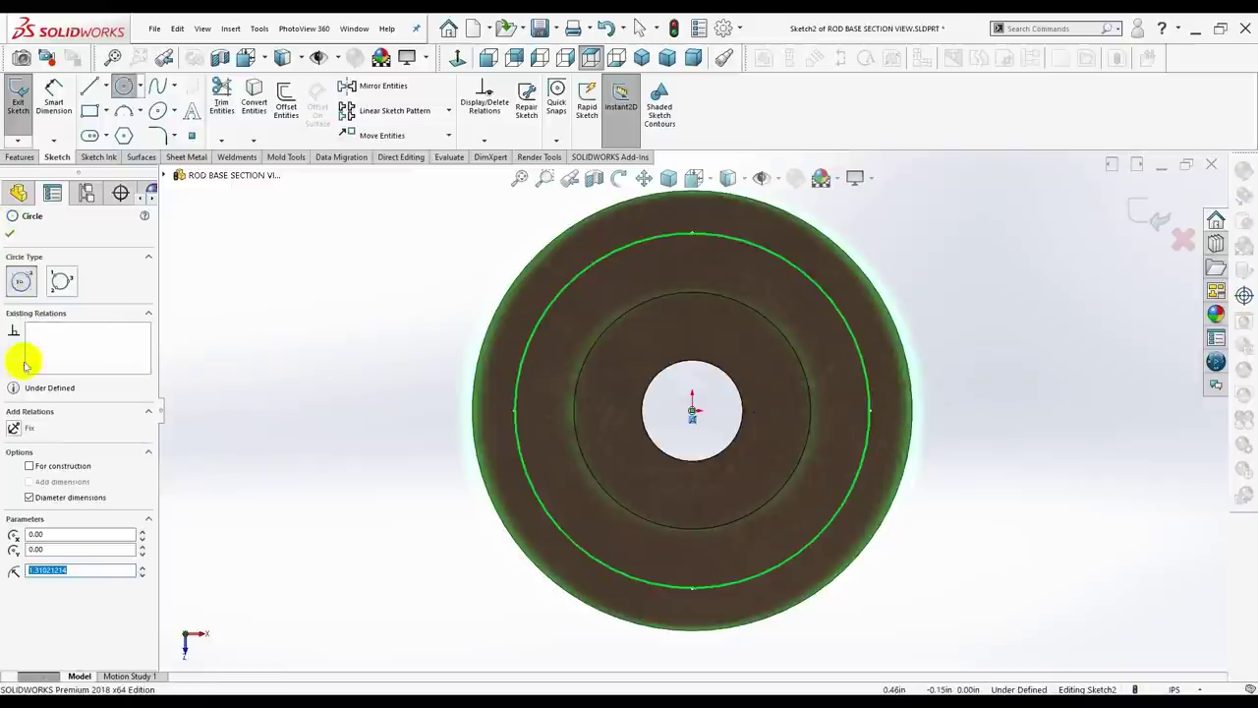
pyautogui.click(30, 466)
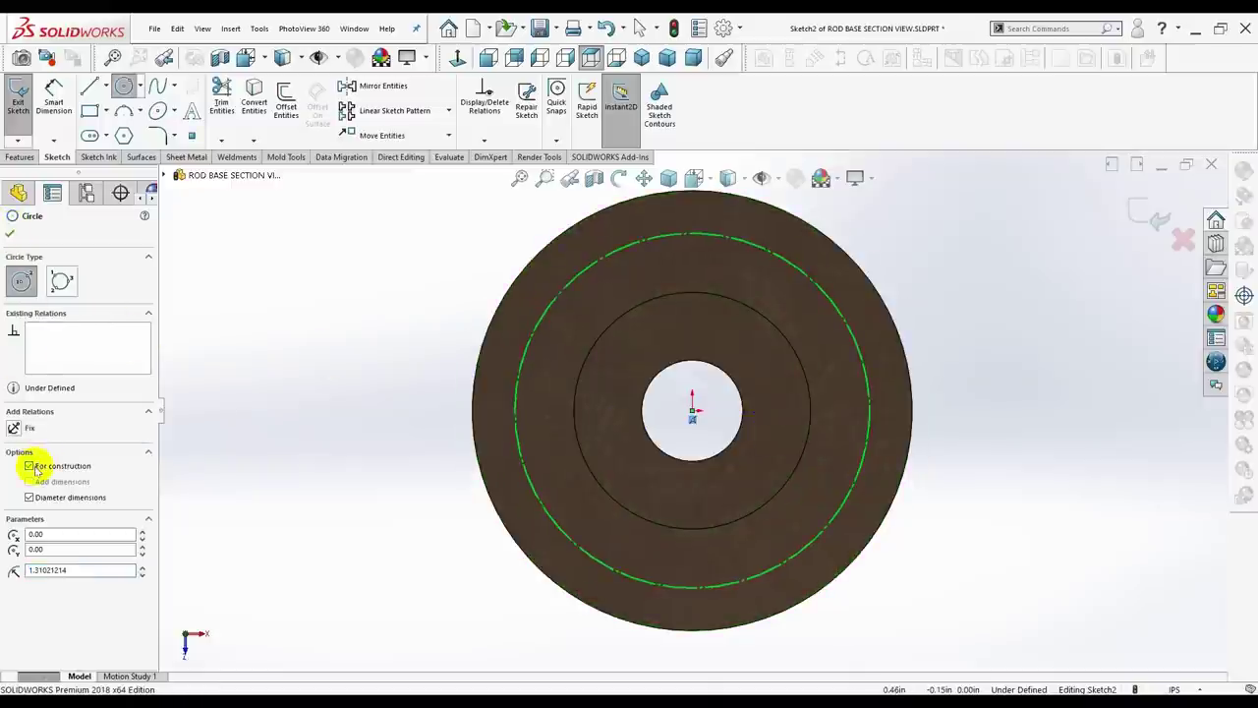
pyautogui.click(10, 233)
pyautogui.click(54, 99)
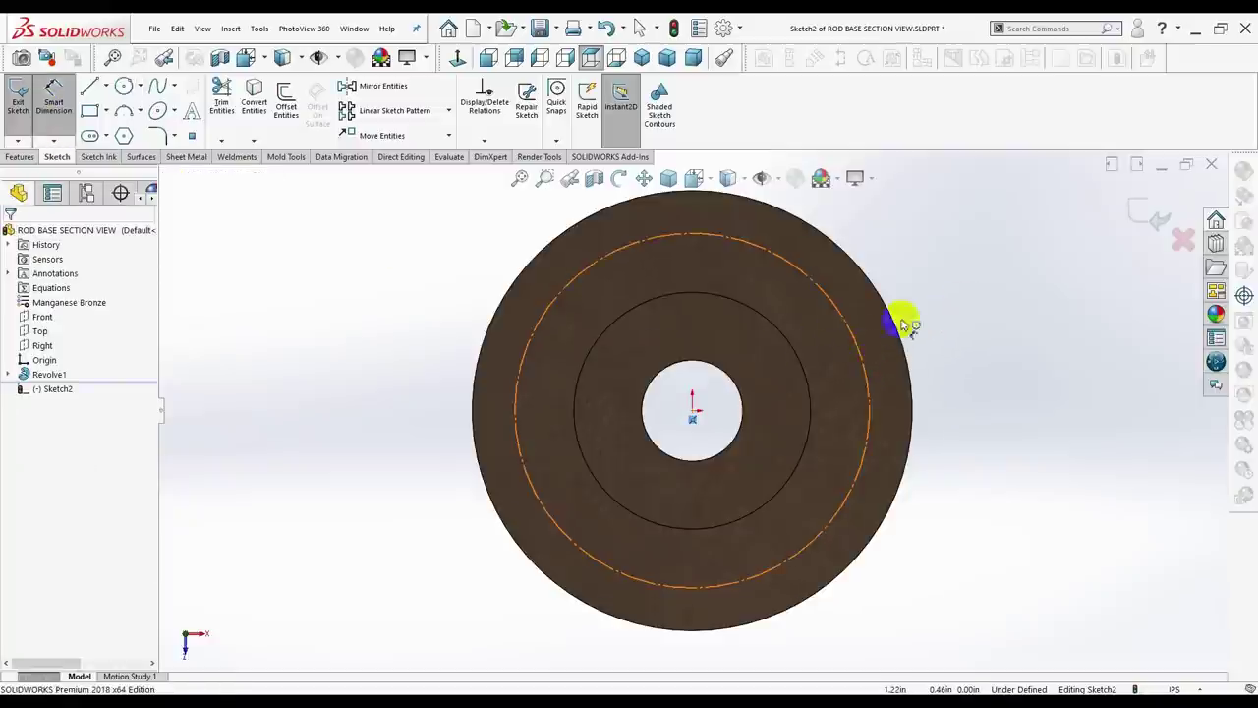
pyautogui.click(861, 356)
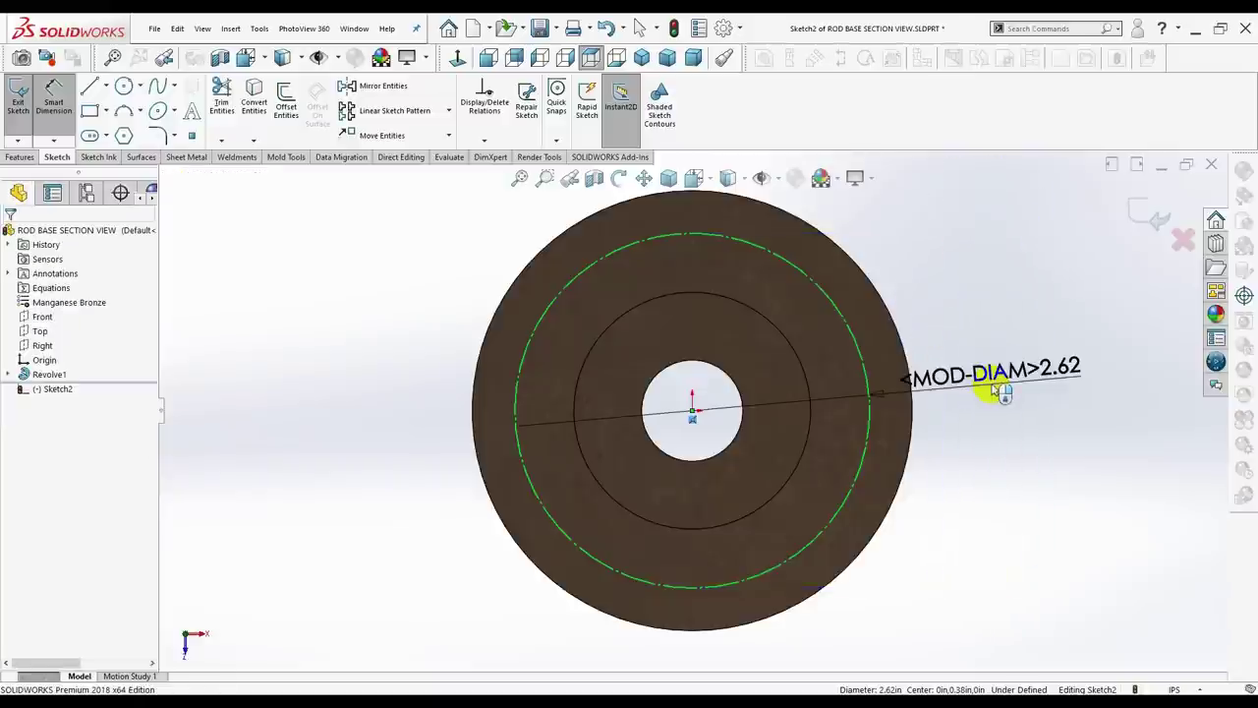
pyautogui.click(995, 389)
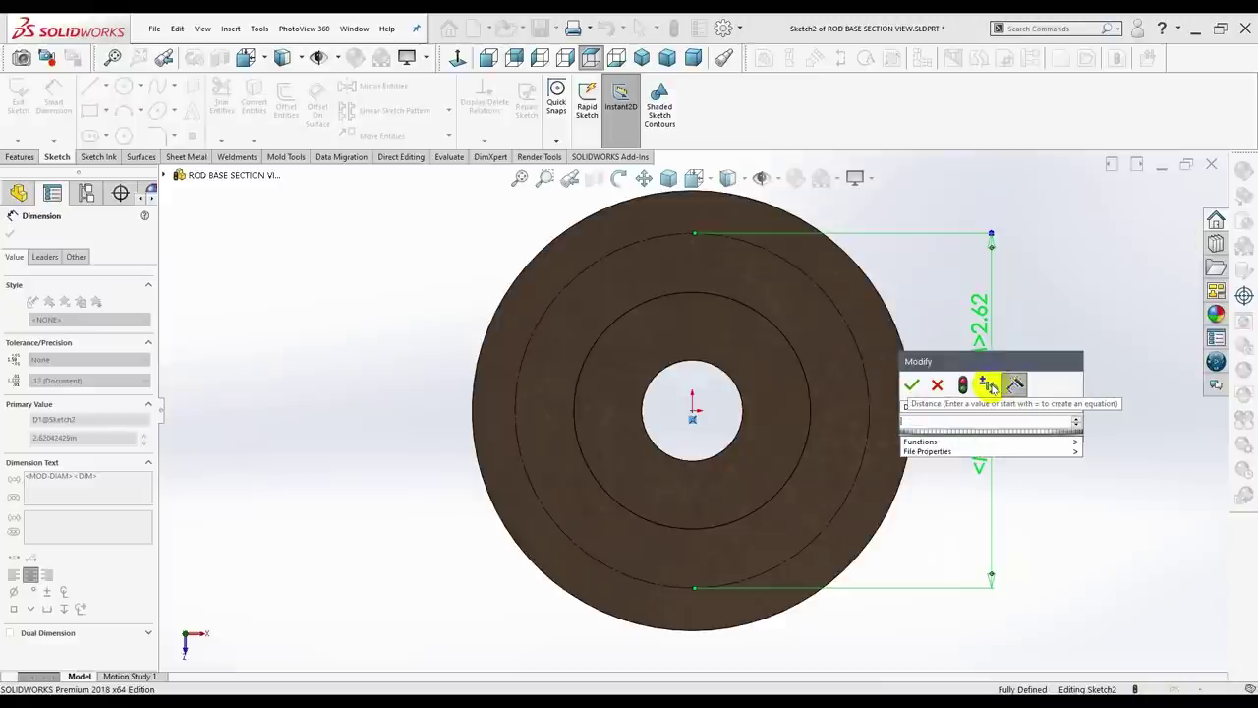
pyautogui.write('2.250')
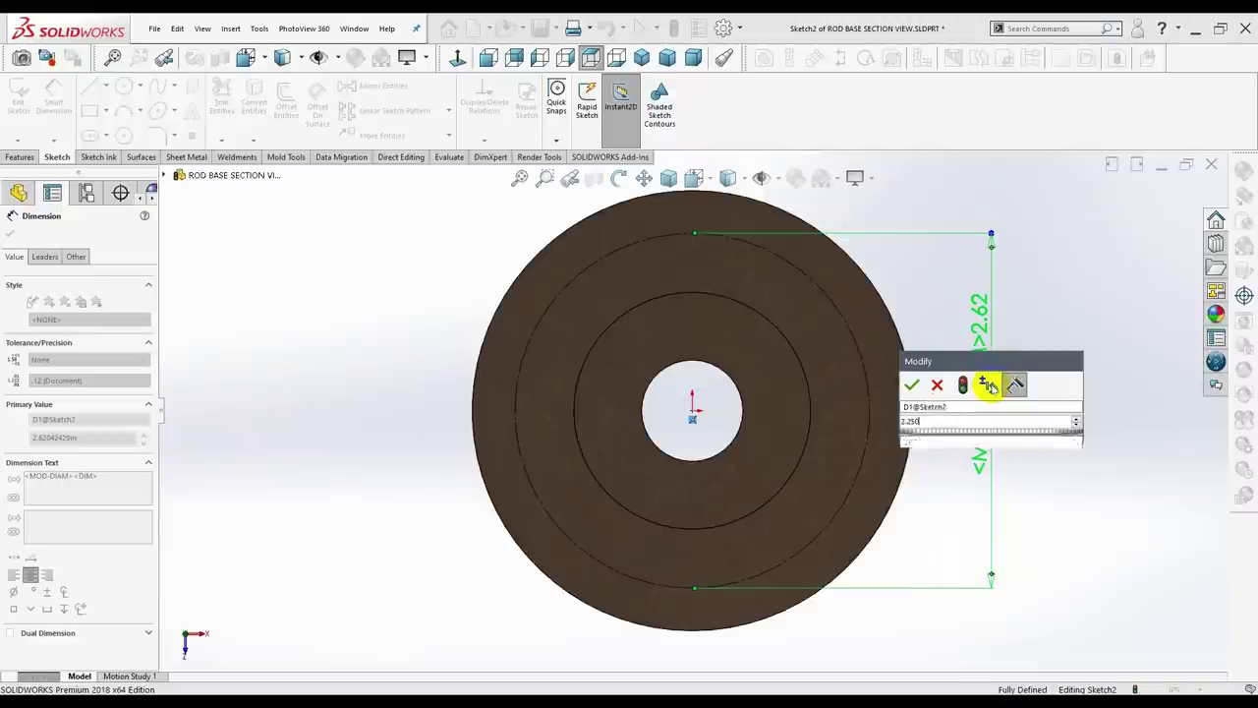
pyautogui.press('Return')
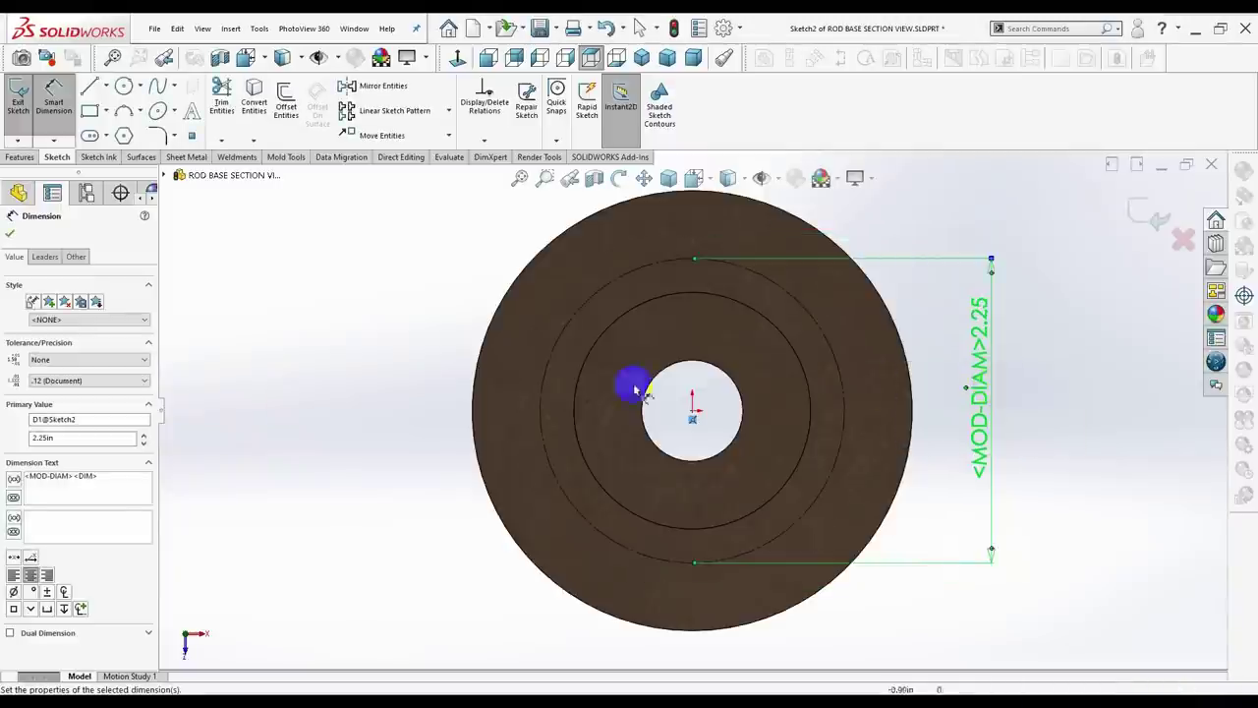
pyautogui.click(10, 232)
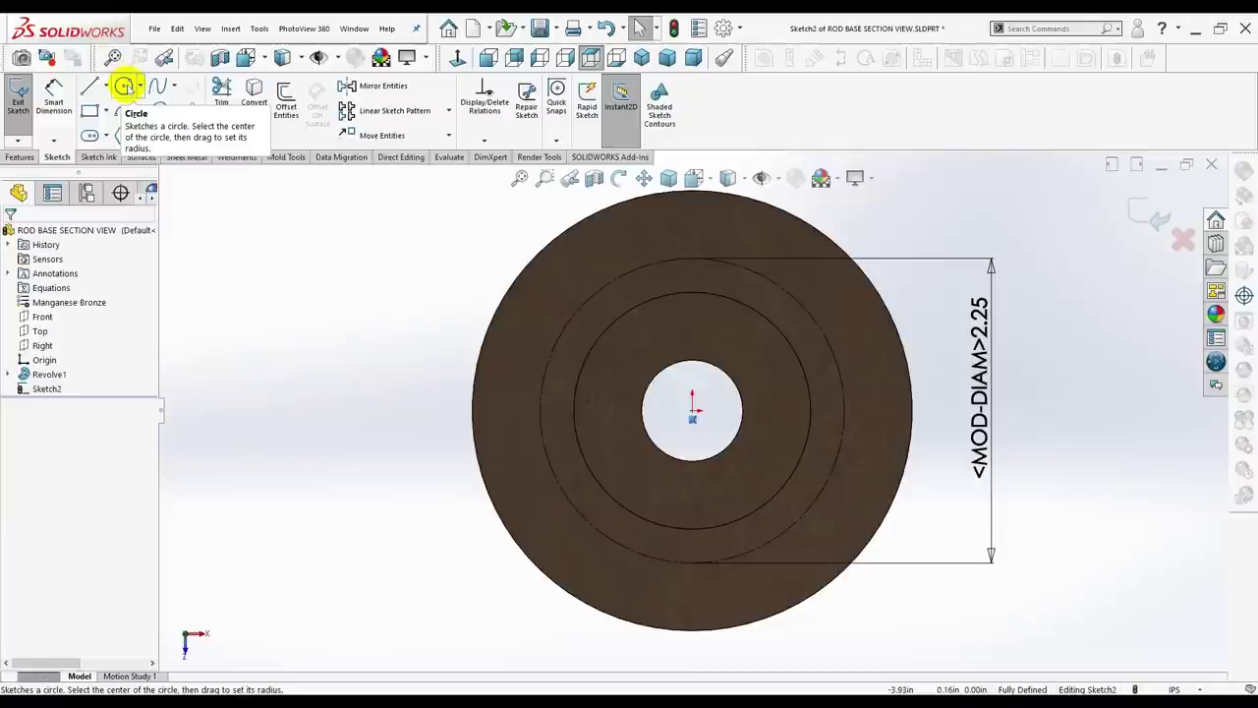
# Draw a horizontal centerline from the origin to just past the flange rim.
pyautogui.click(107, 87)
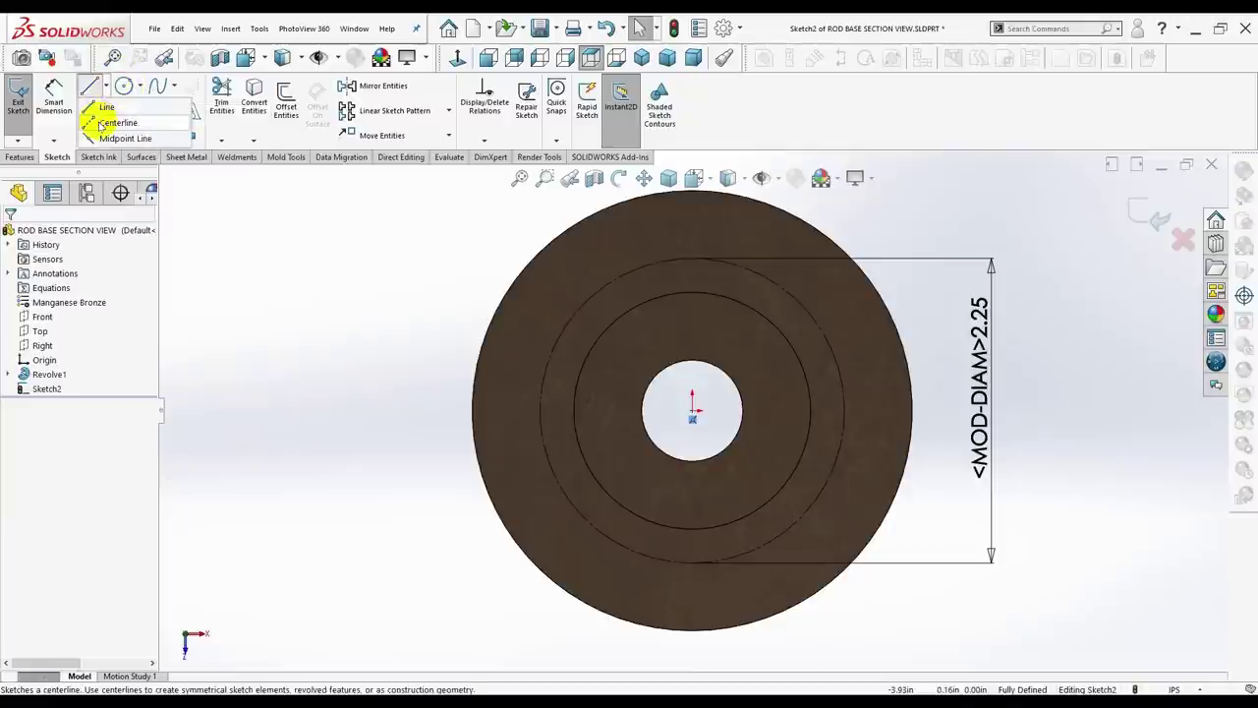
pyautogui.click(99, 125)
pyautogui.click(691, 405)
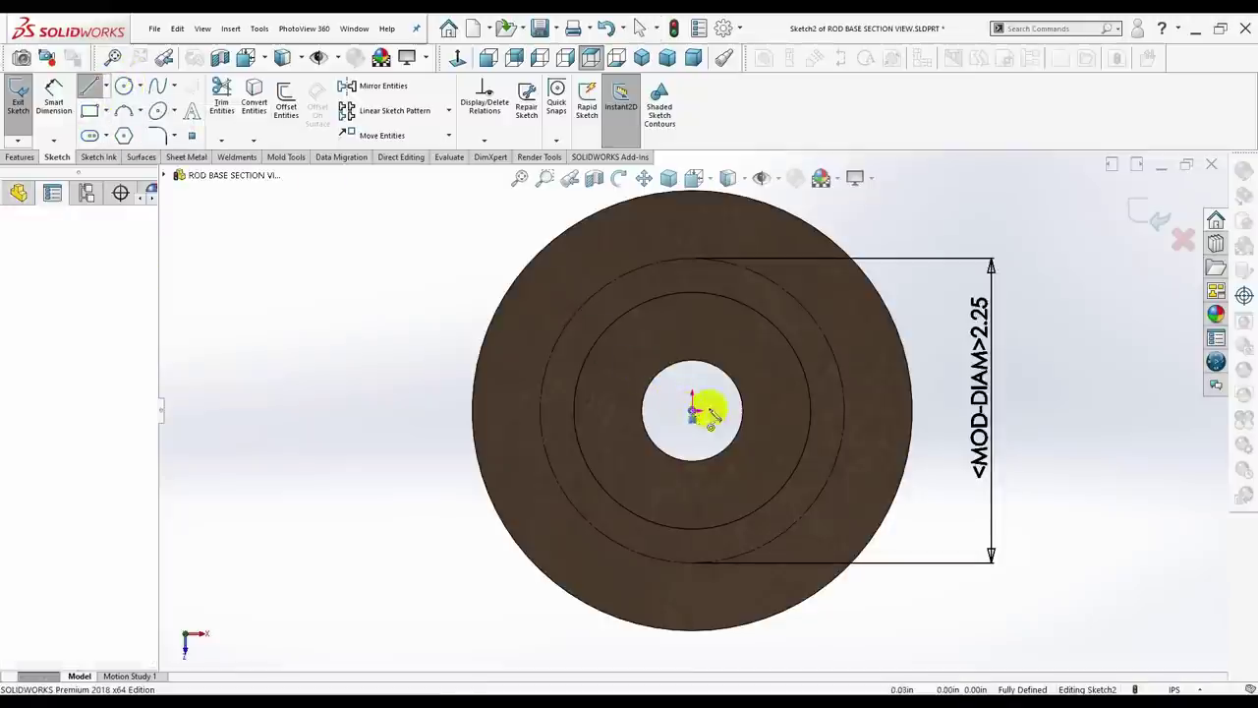
pyautogui.click(943, 410)
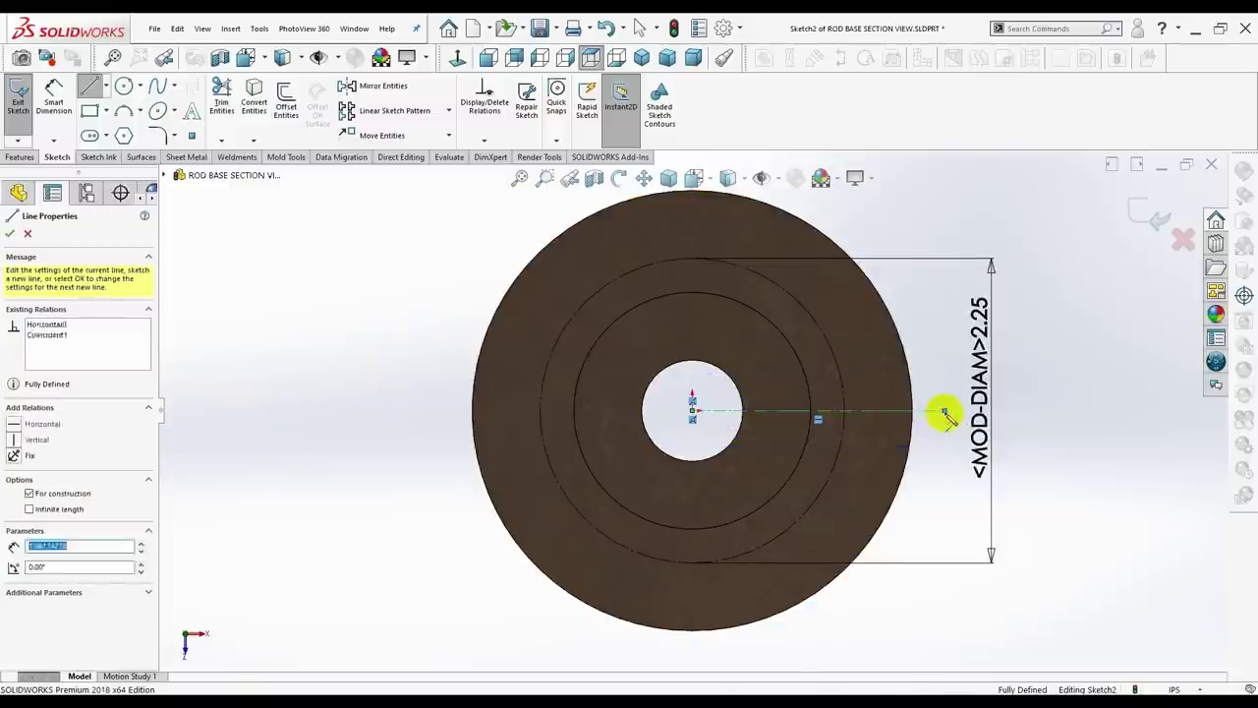
pyautogui.press('Escape')
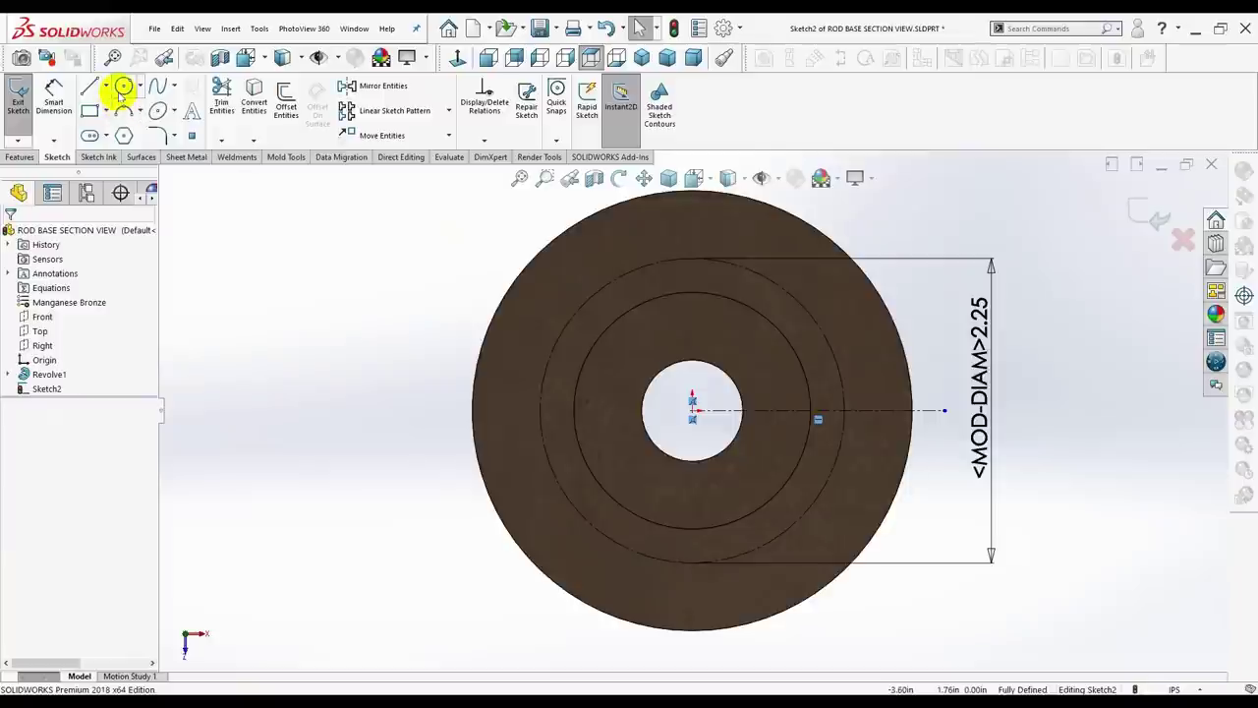
# Draw a small hole circle centred where the centerline crosses the 2.25 in construction circle.
pyautogui.click(123, 87)
pyautogui.click(847, 414)
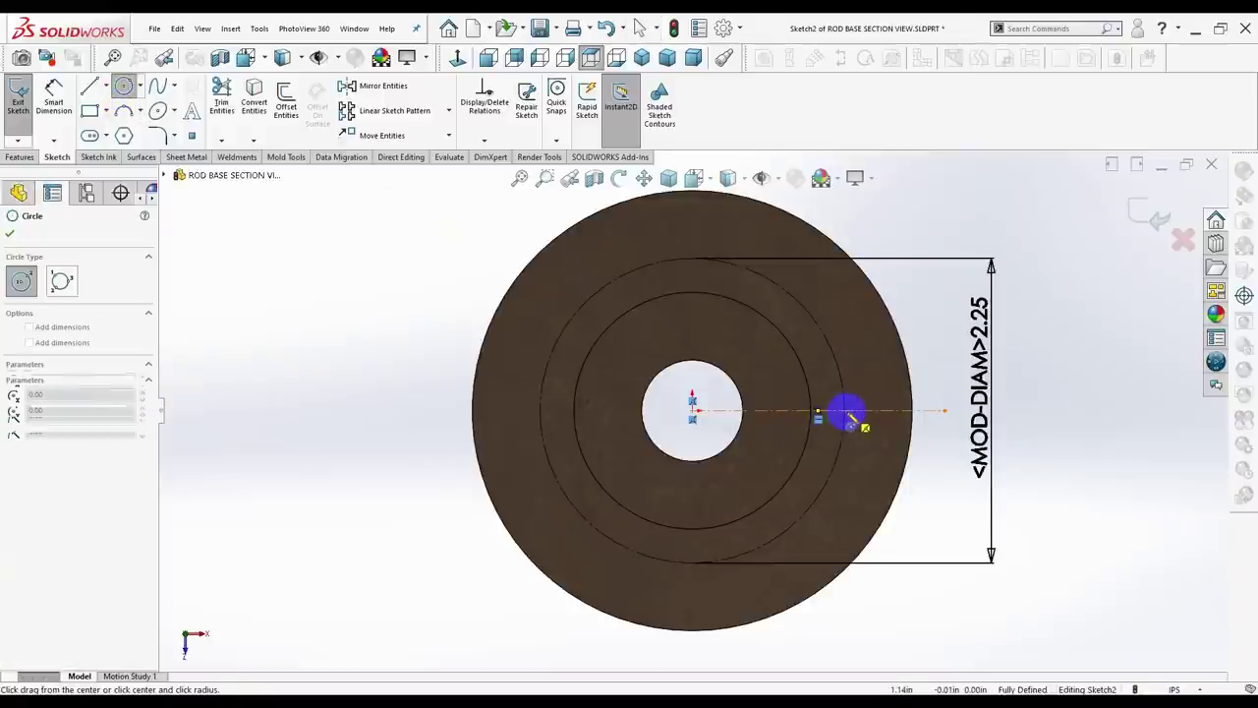
pyautogui.press('Escape')
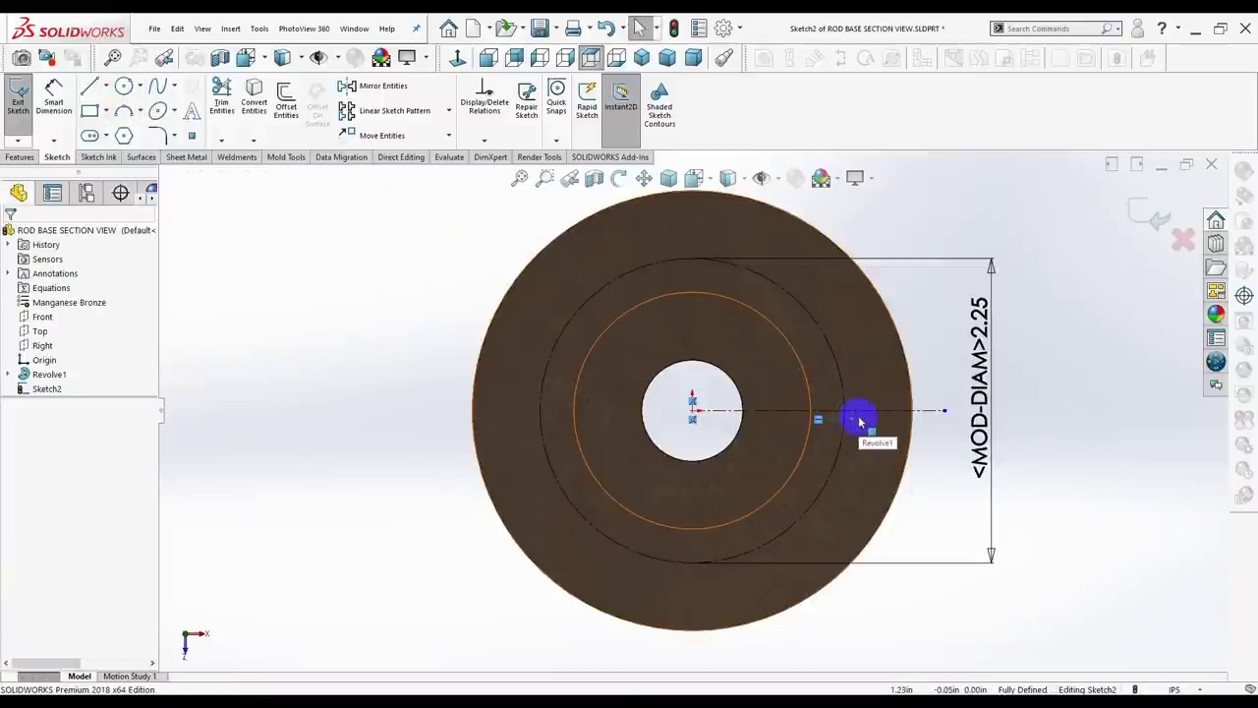
pyautogui.scroll(-3, 856, 415)
pyautogui.scroll(-1, 797, 402)
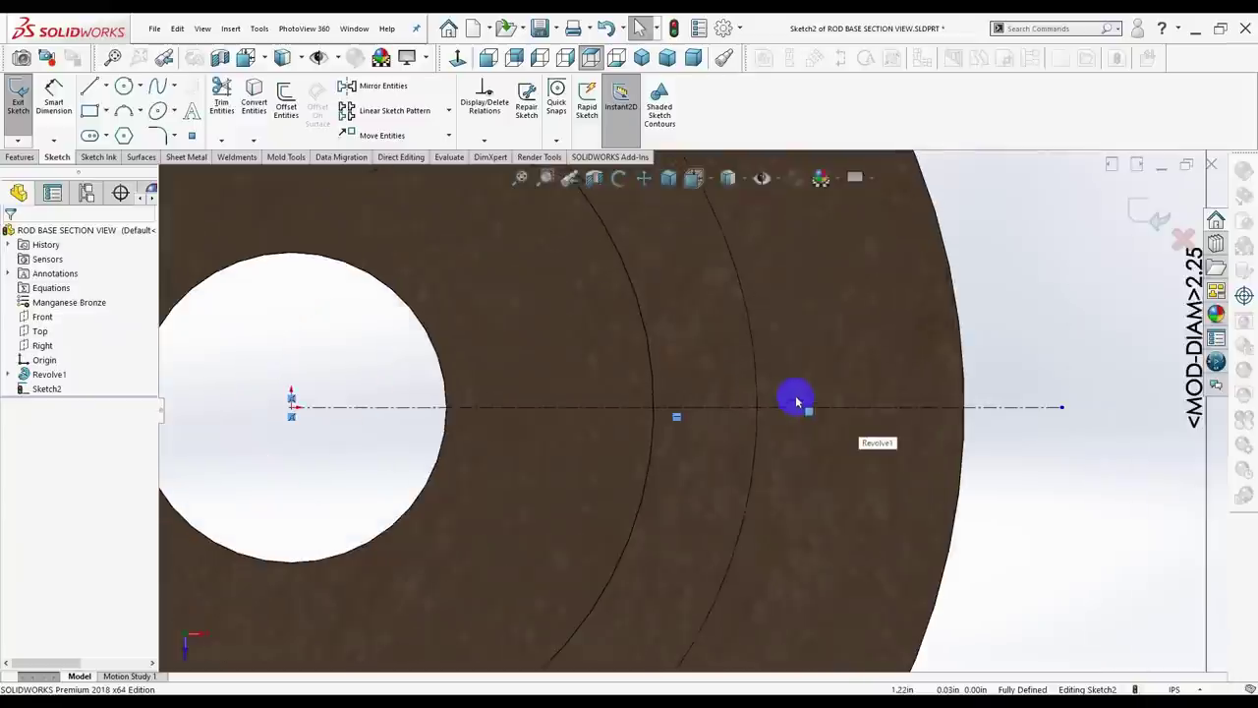
pyautogui.click(123, 87)
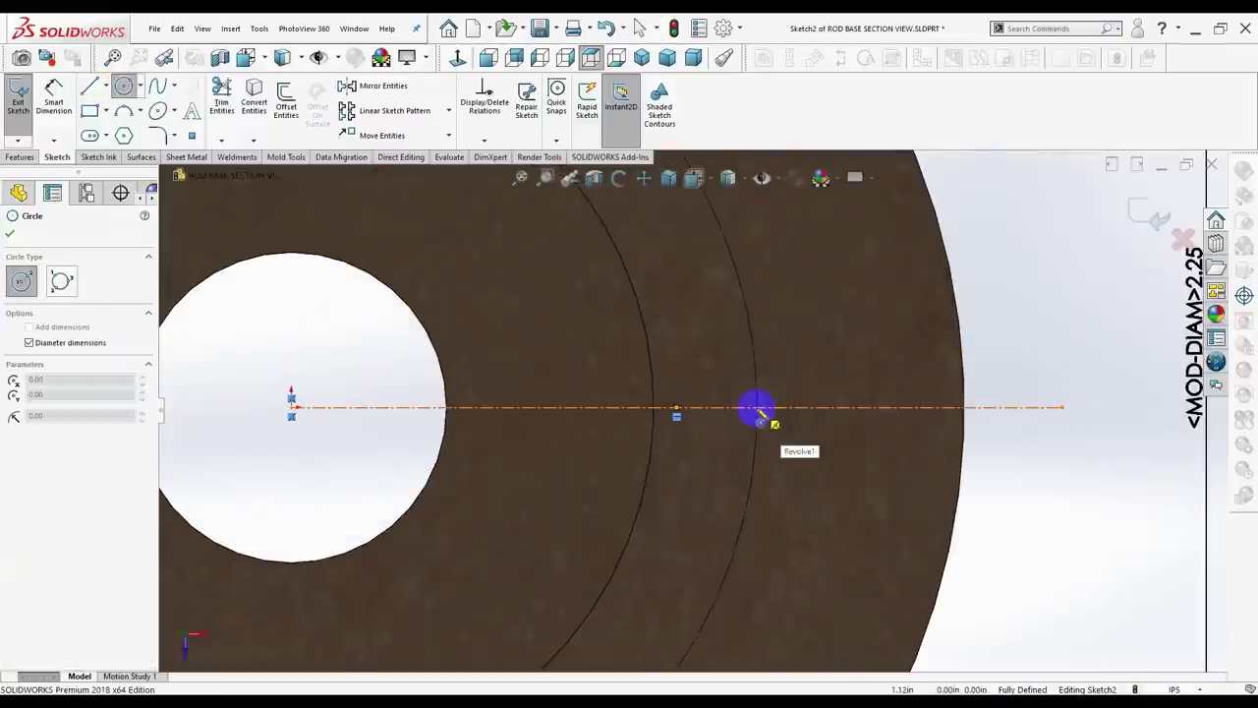
pyautogui.click(760, 407)
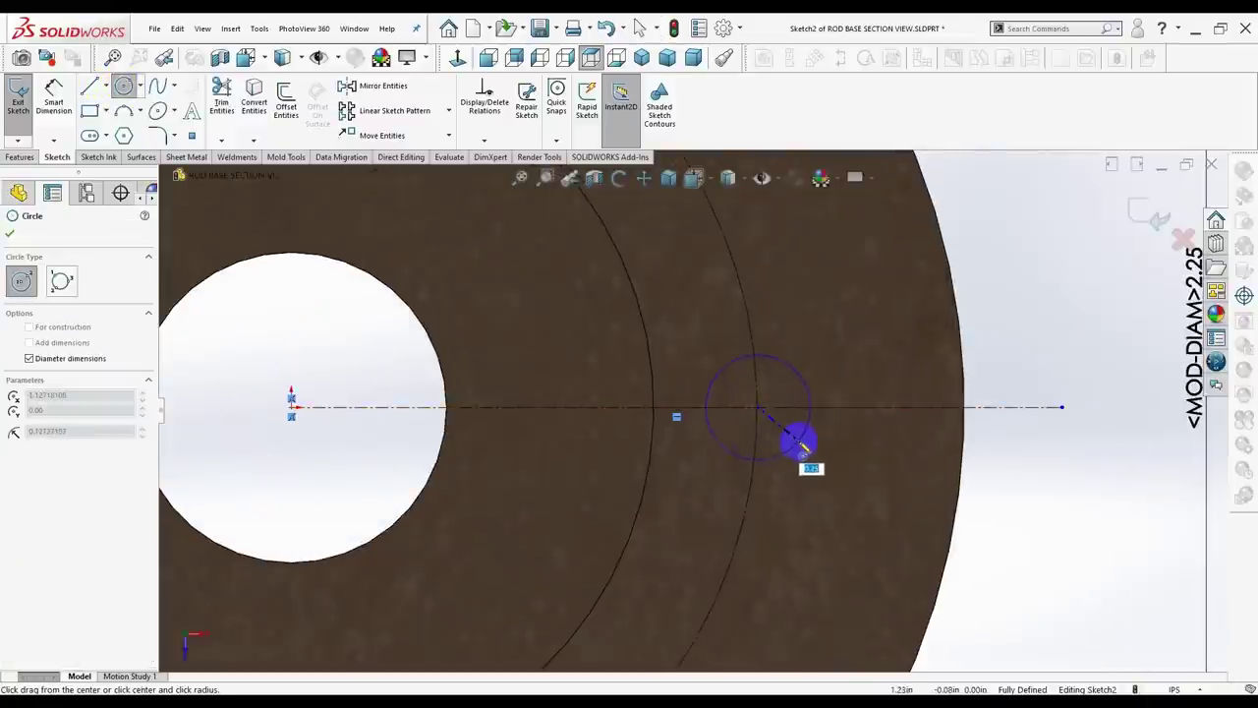
pyautogui.scroll(-1, 800, 447)
pyautogui.scroll(-1, 801, 447)
pyautogui.scroll(-1, 801, 447)
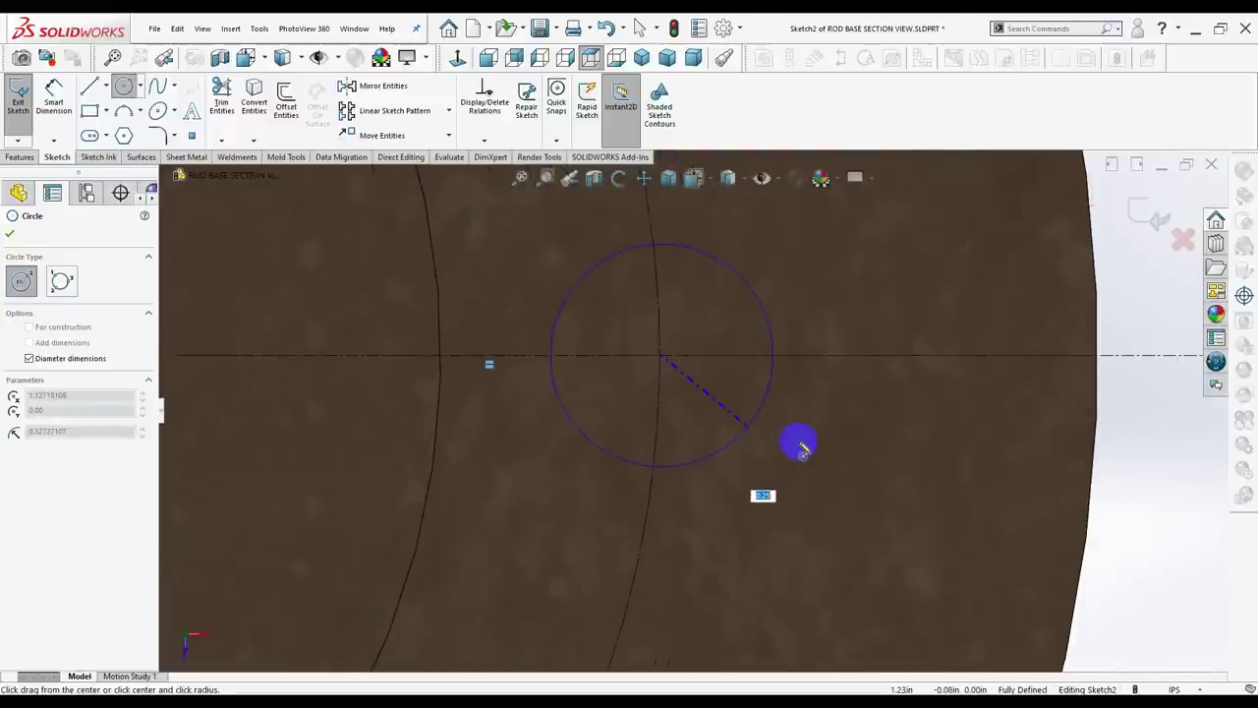
pyautogui.click(801, 448)
pyautogui.scroll(1, 814, 457)
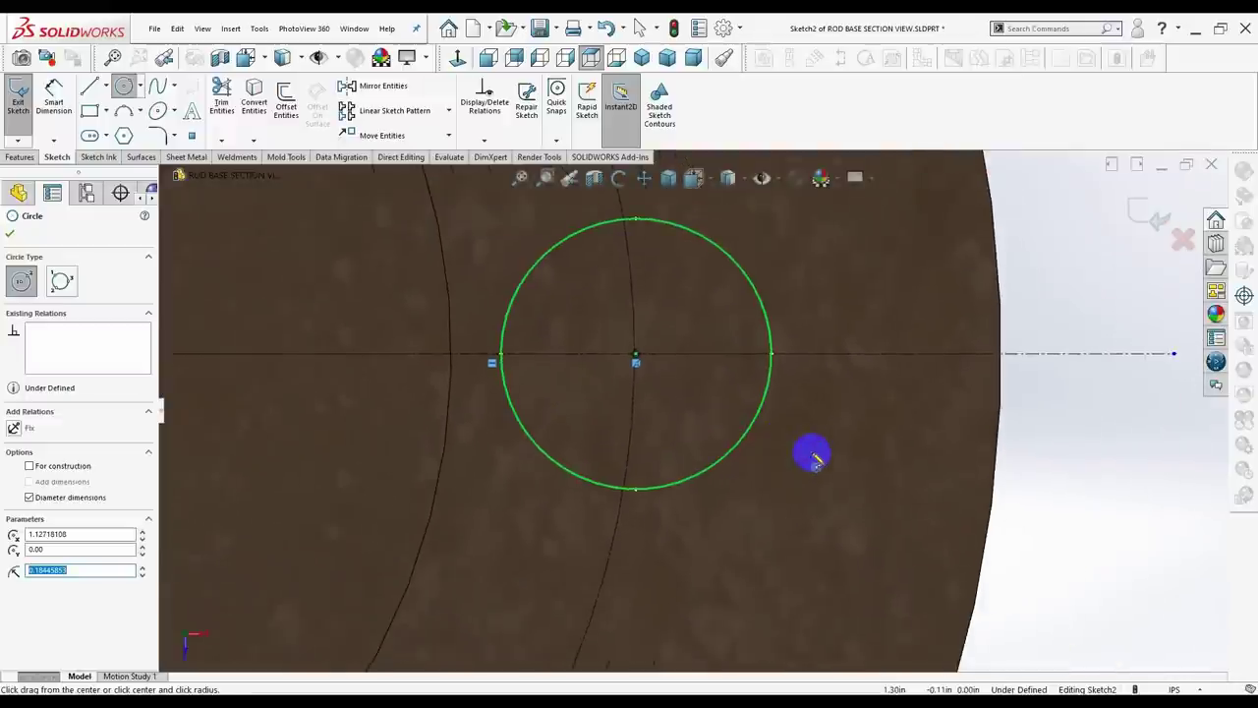
pyautogui.press('Escape')
pyautogui.scroll(1, 814, 457)
pyautogui.scroll(1, 814, 457)
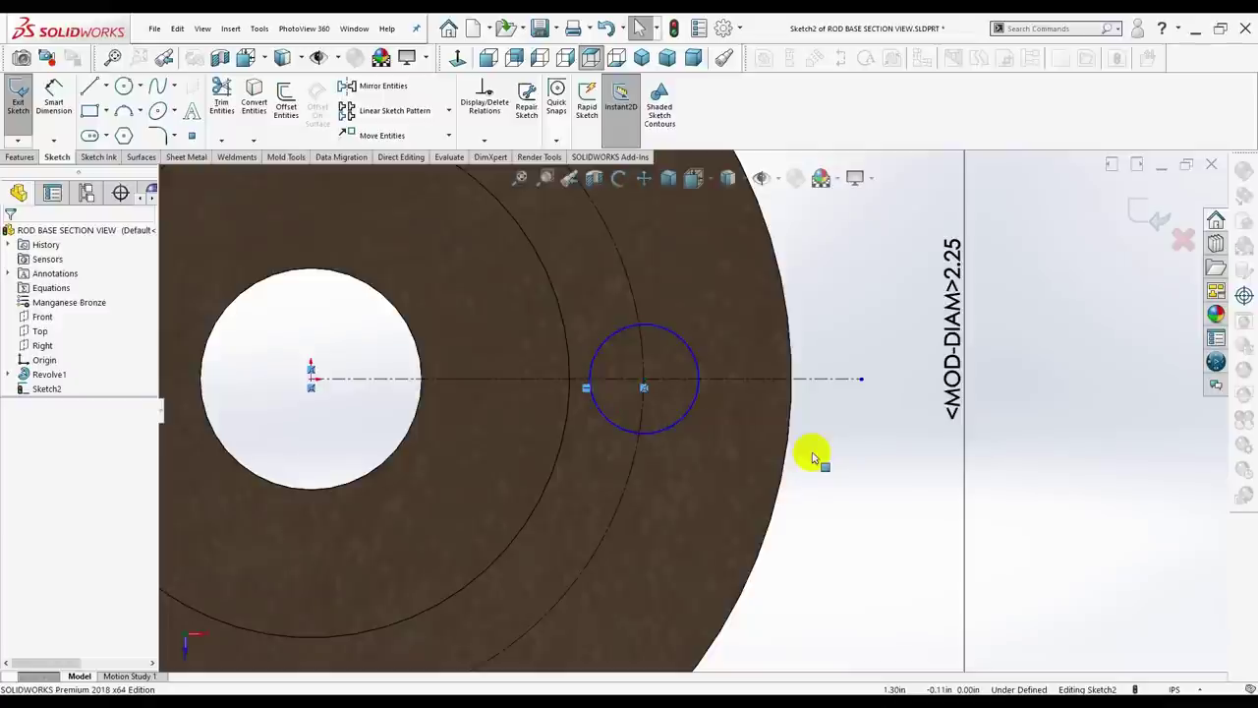
pyautogui.scroll(1, 722, 420)
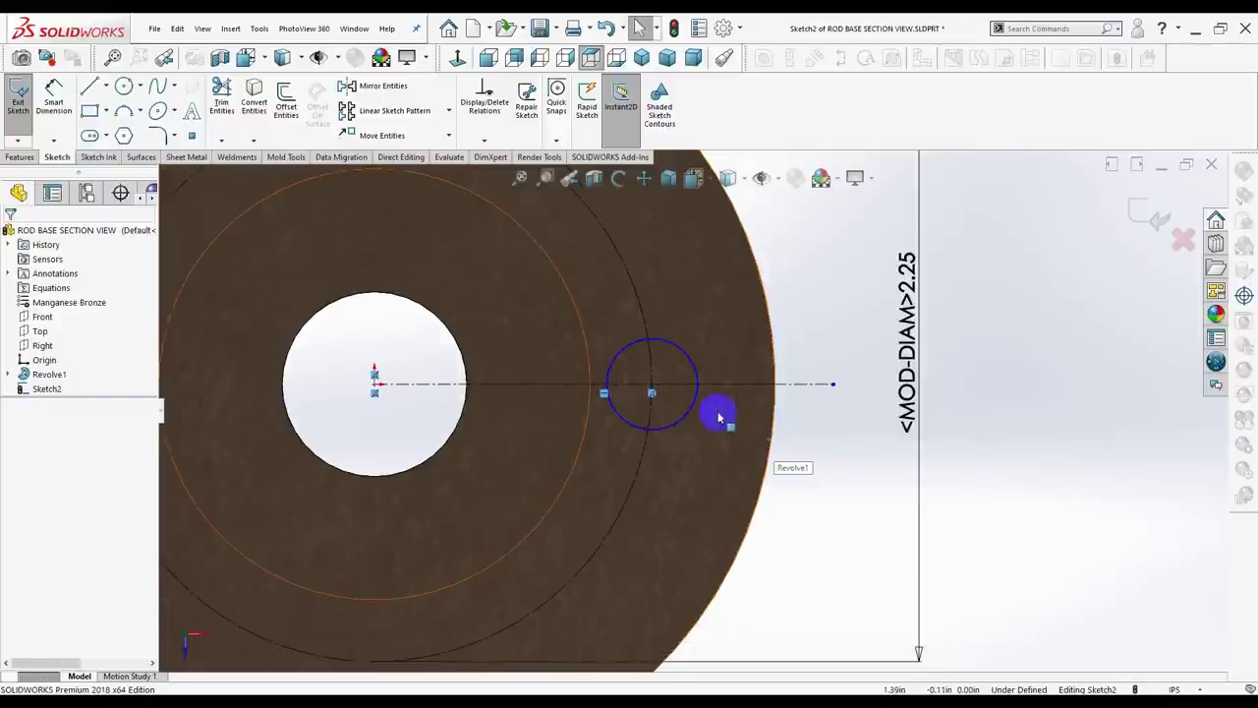
pyautogui.scroll(-2, 657, 405)
pyautogui.scroll(2, 686, 402)
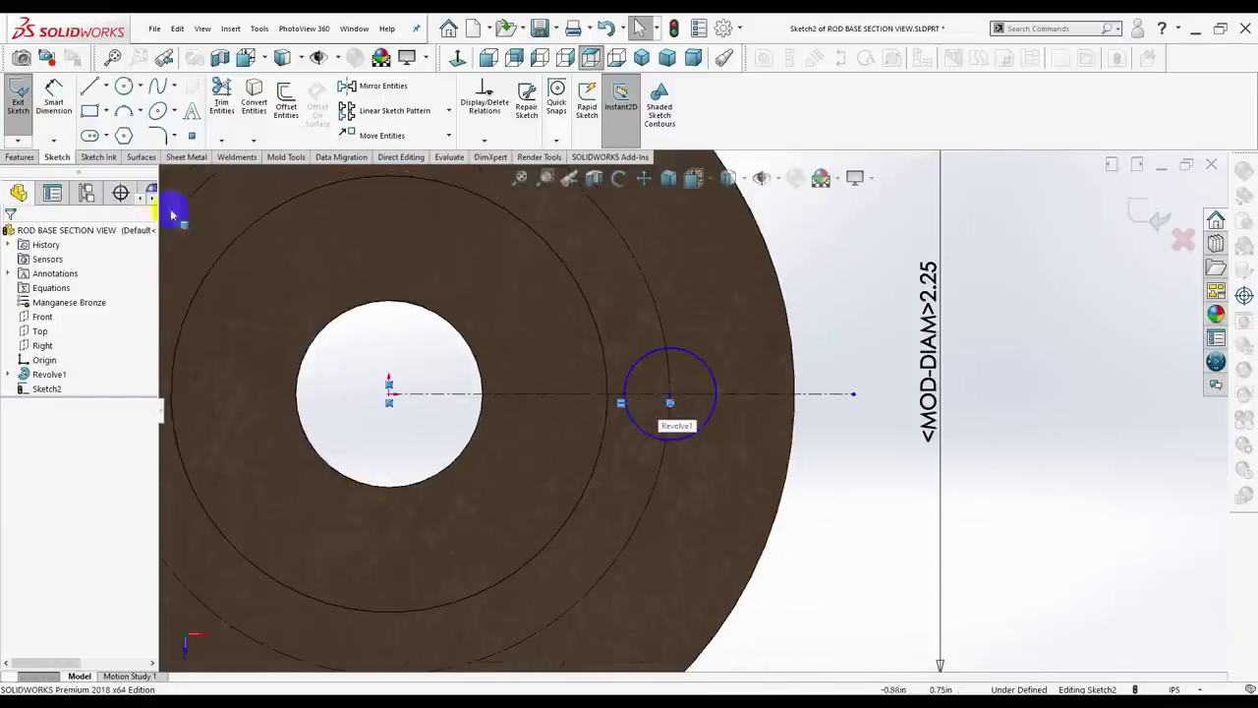
pyautogui.click(55, 98)
# Dimension the small hole circle to 0.25 in diameter.
pyautogui.click(703, 362)
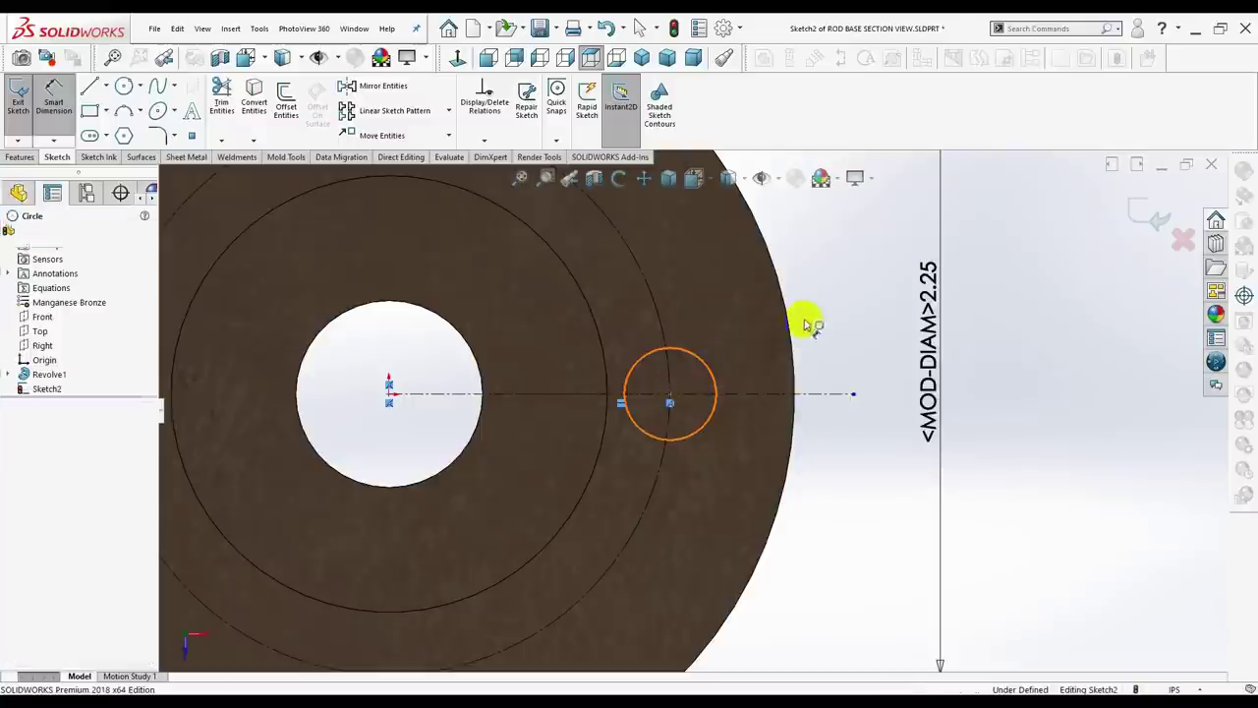
pyautogui.click(834, 291)
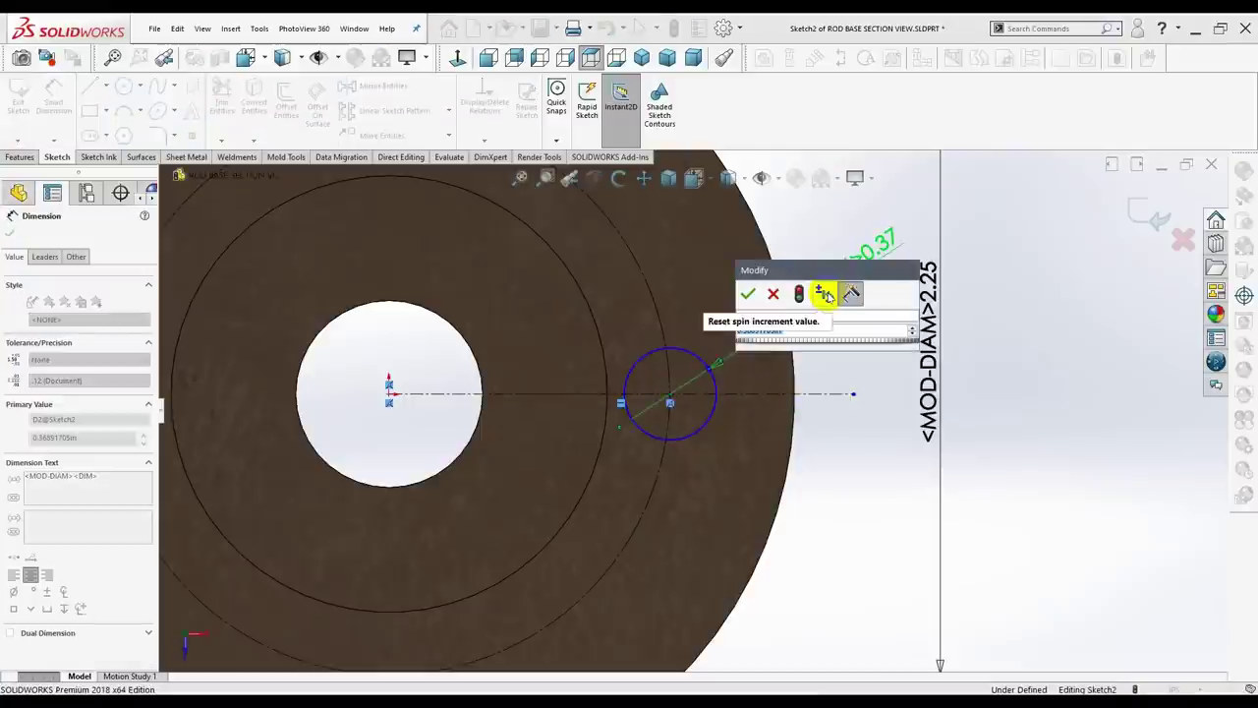
pyautogui.write('250')
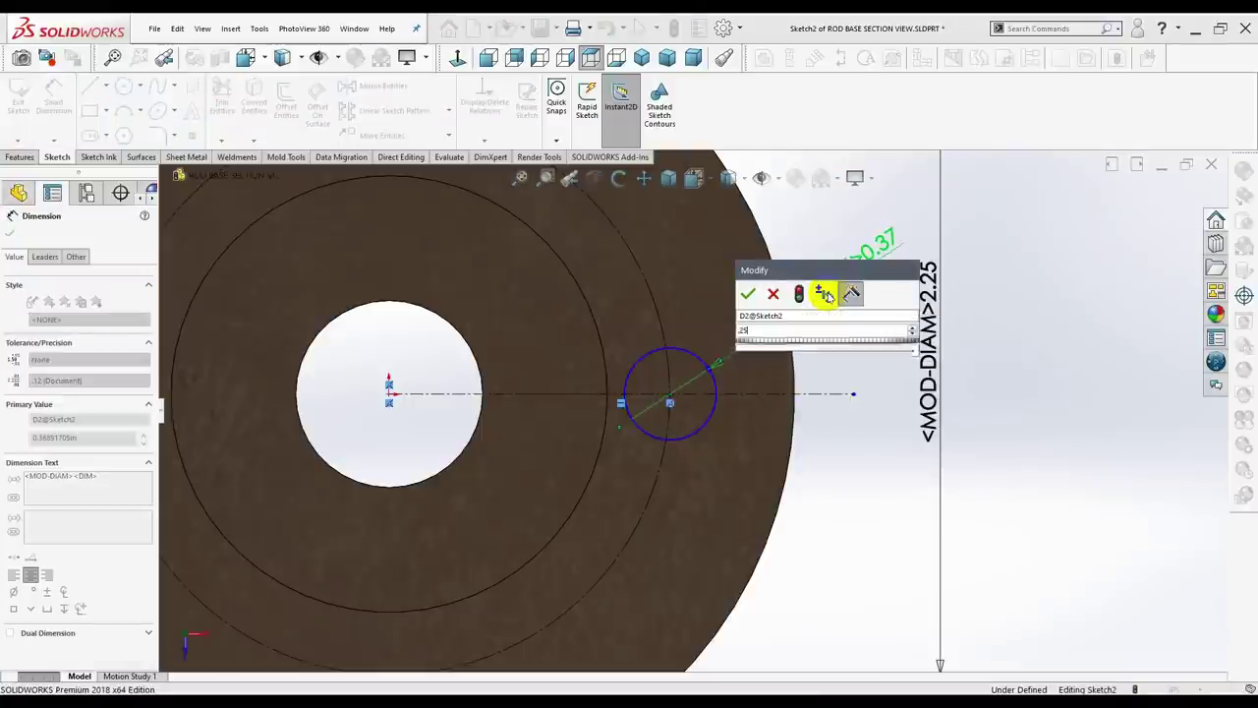
pyautogui.press('Return')
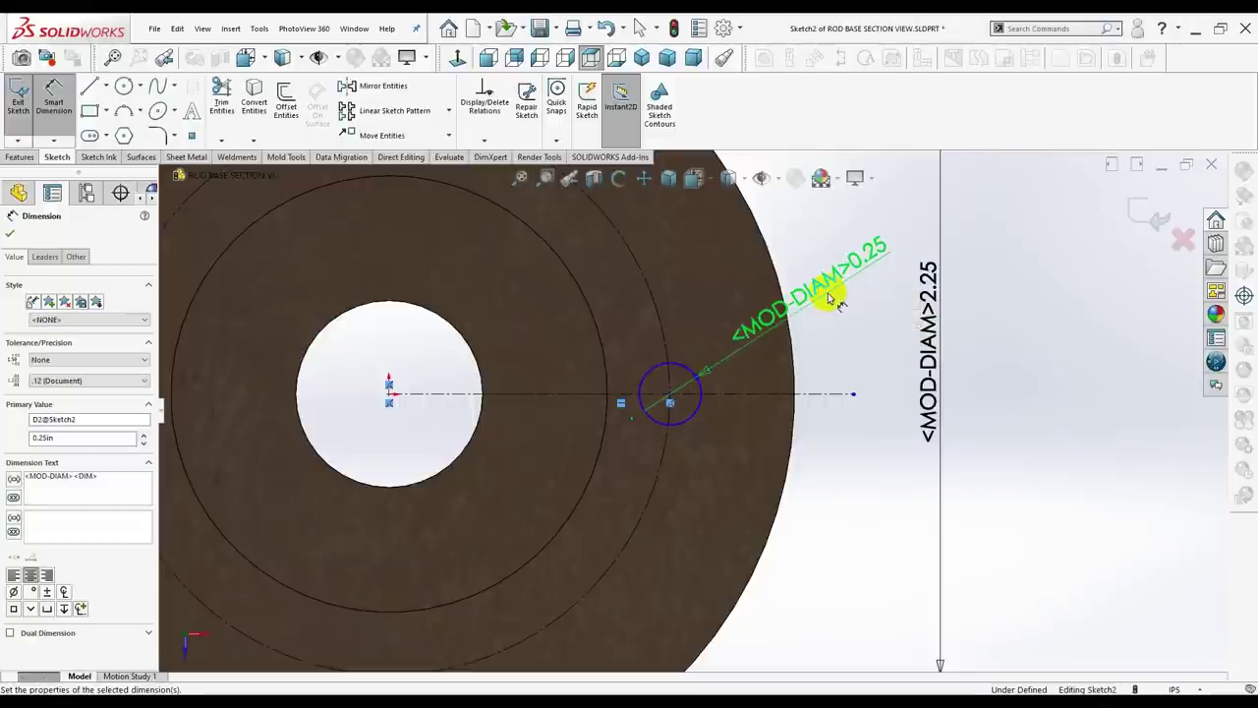
pyautogui.click(9, 233)
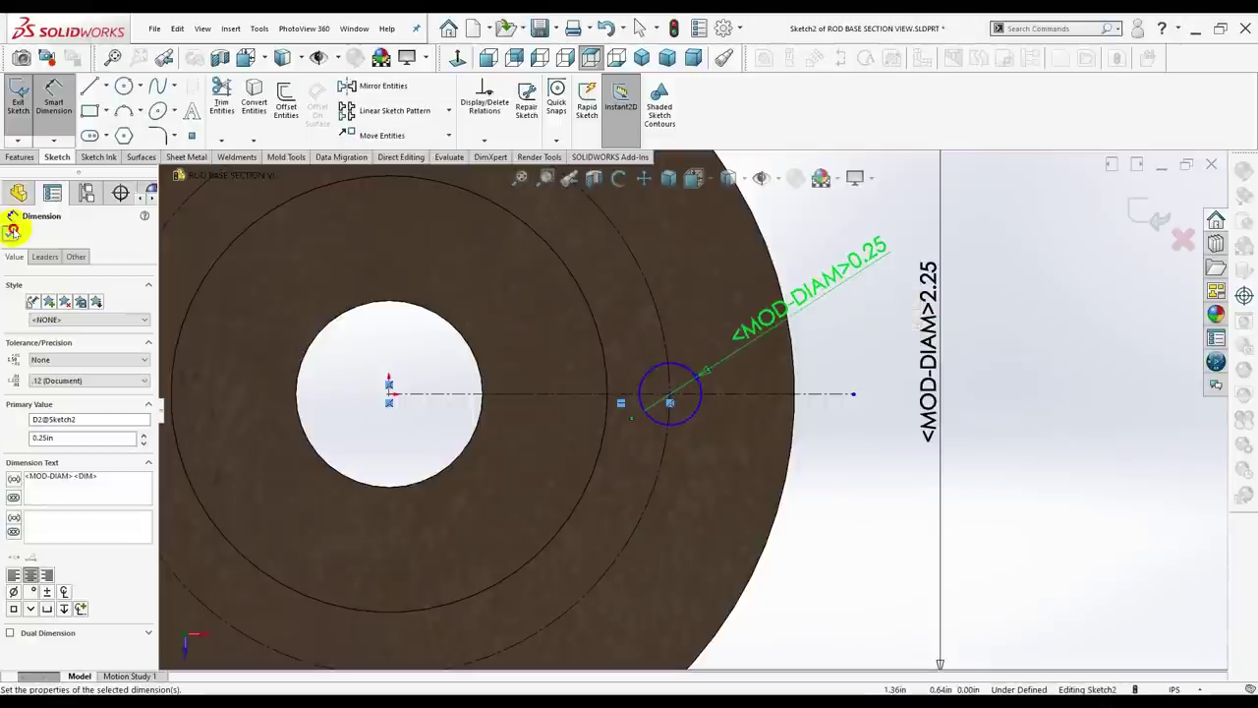
pyautogui.scroll(1, 820, 378)
pyautogui.scroll(-2, 705, 387)
pyautogui.scroll(-4, 648, 402)
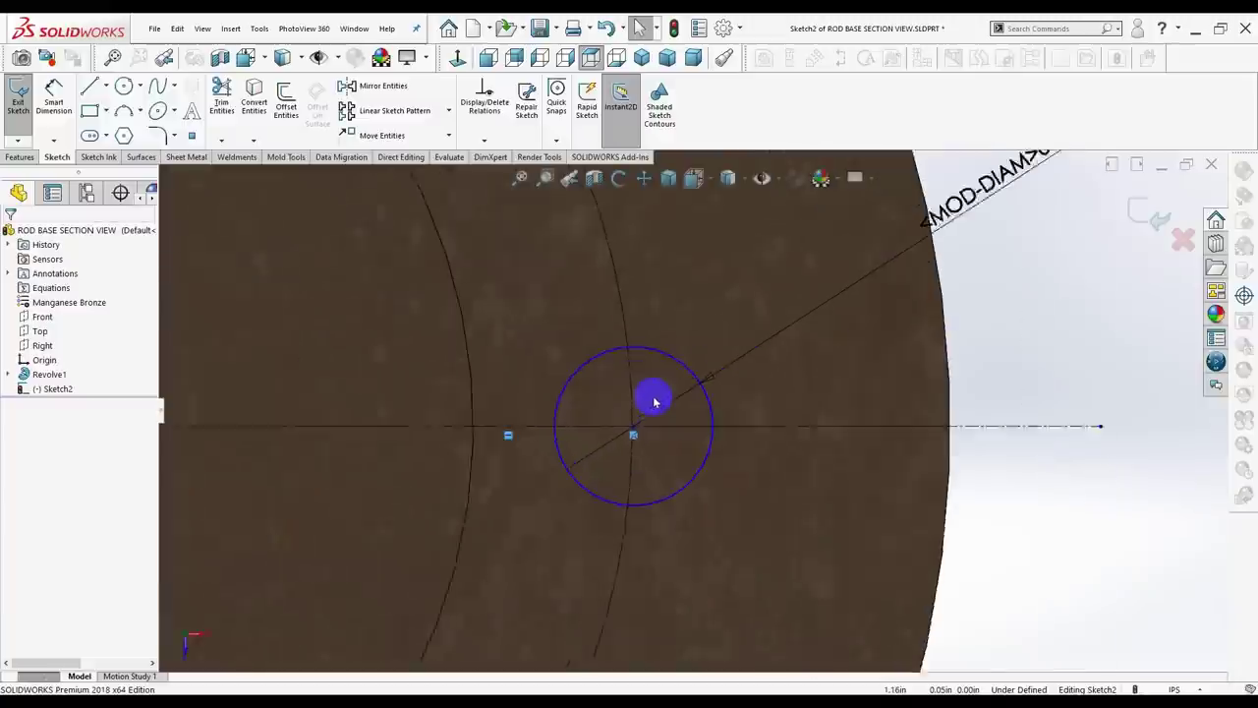
pyautogui.scroll(-1, 639, 429)
# Make the hole circle's centre coincident with the 2.25 in bolt circle.
pyautogui.click(632, 440)
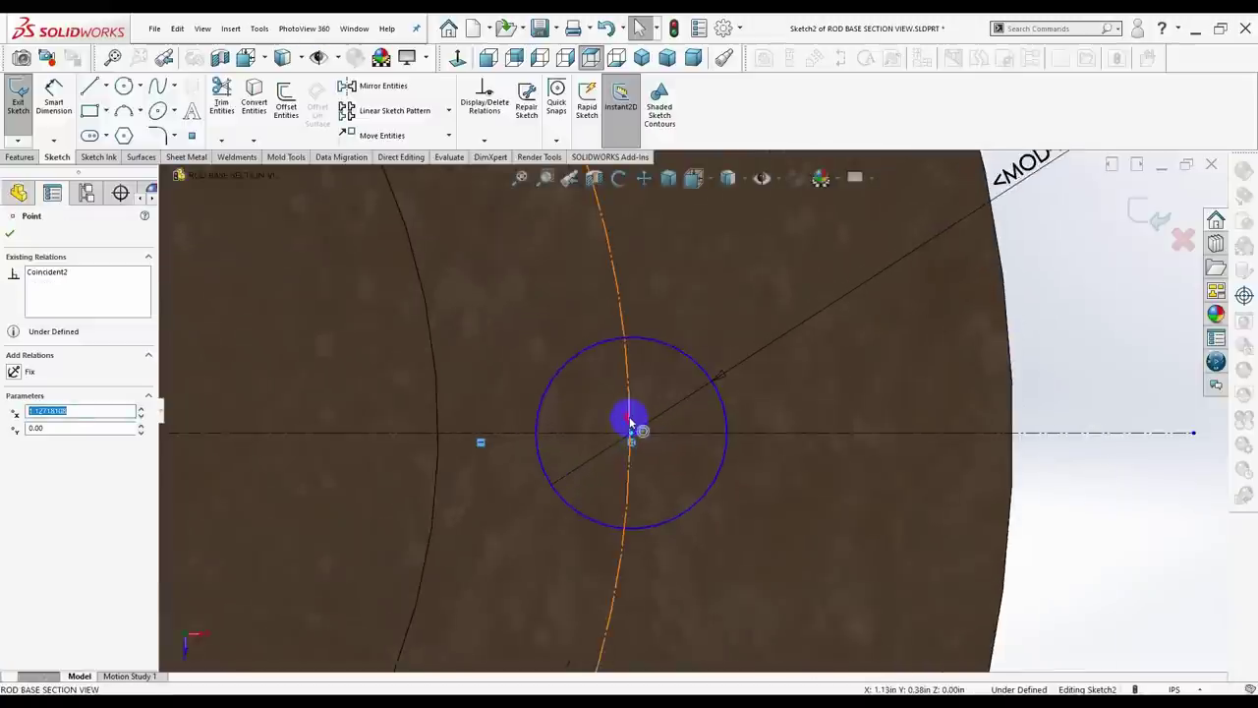
pyautogui.click(630, 424)
pyautogui.keyDown('ctrl'); pyautogui.click(639, 452); pyautogui.keyUp('ctrl')
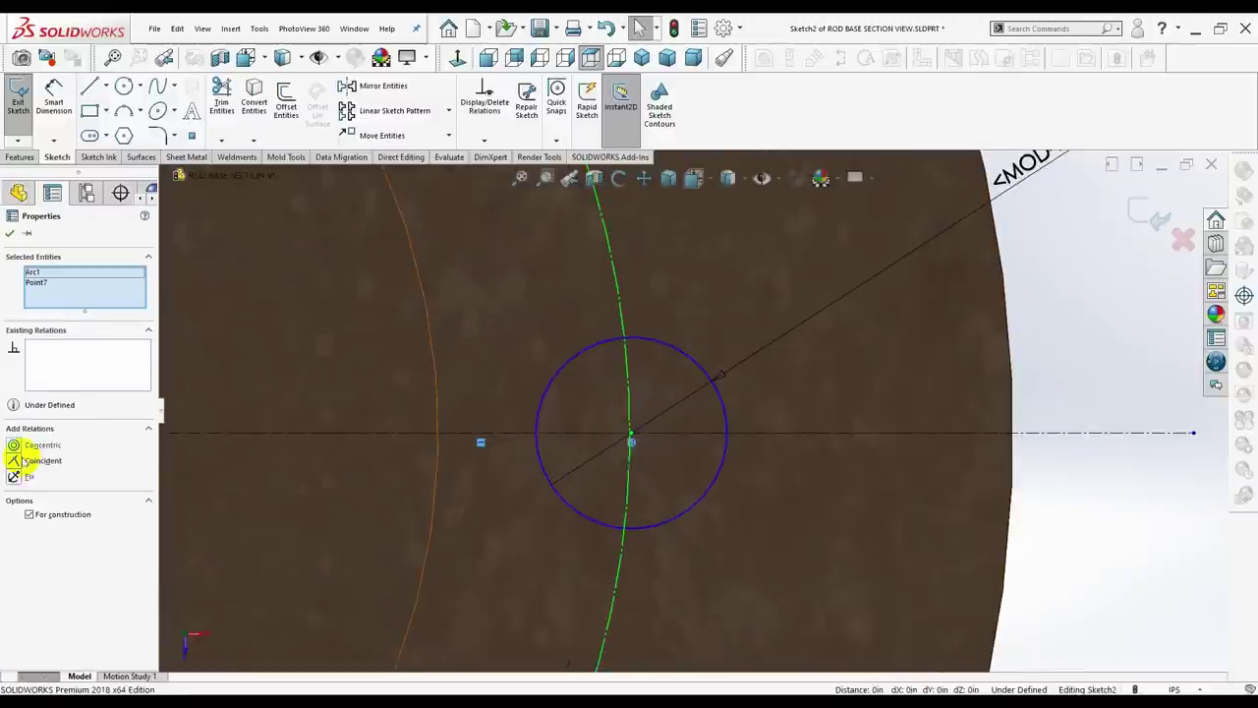
pyautogui.click(14, 460)
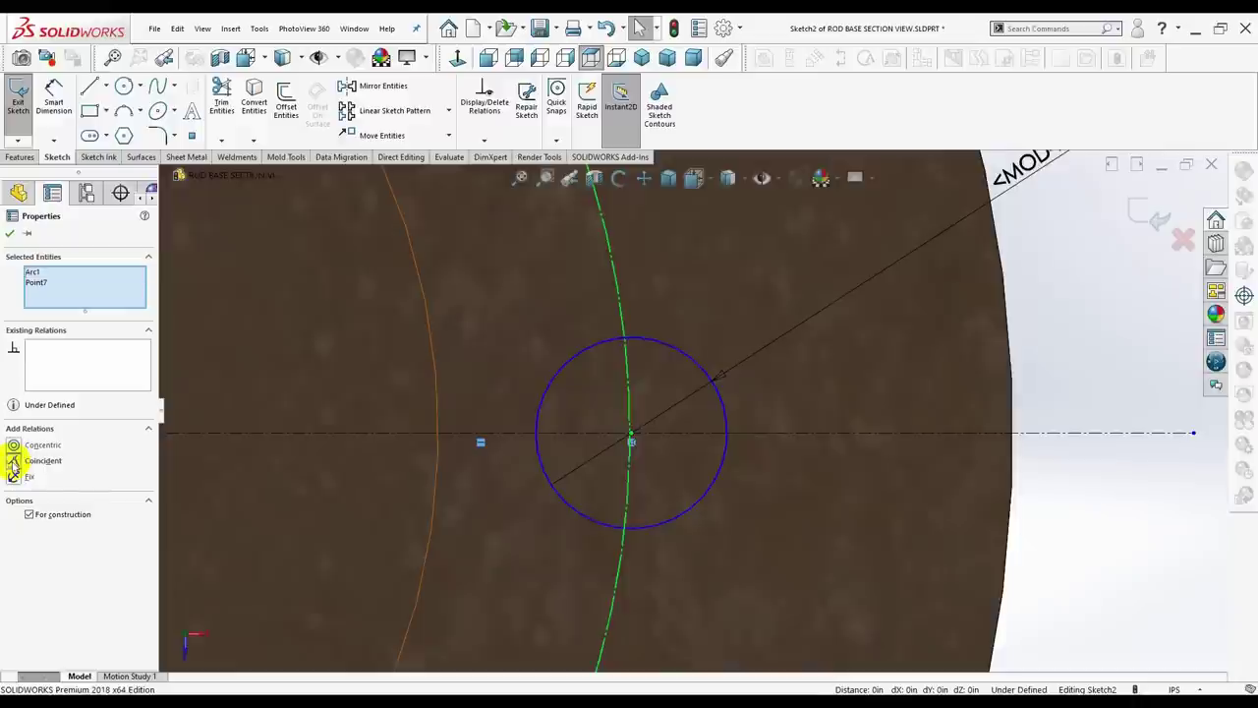
pyautogui.click(10, 234)
pyautogui.scroll(2, 772, 401)
pyautogui.scroll(2, 773, 401)
pyautogui.scroll(1, 834, 421)
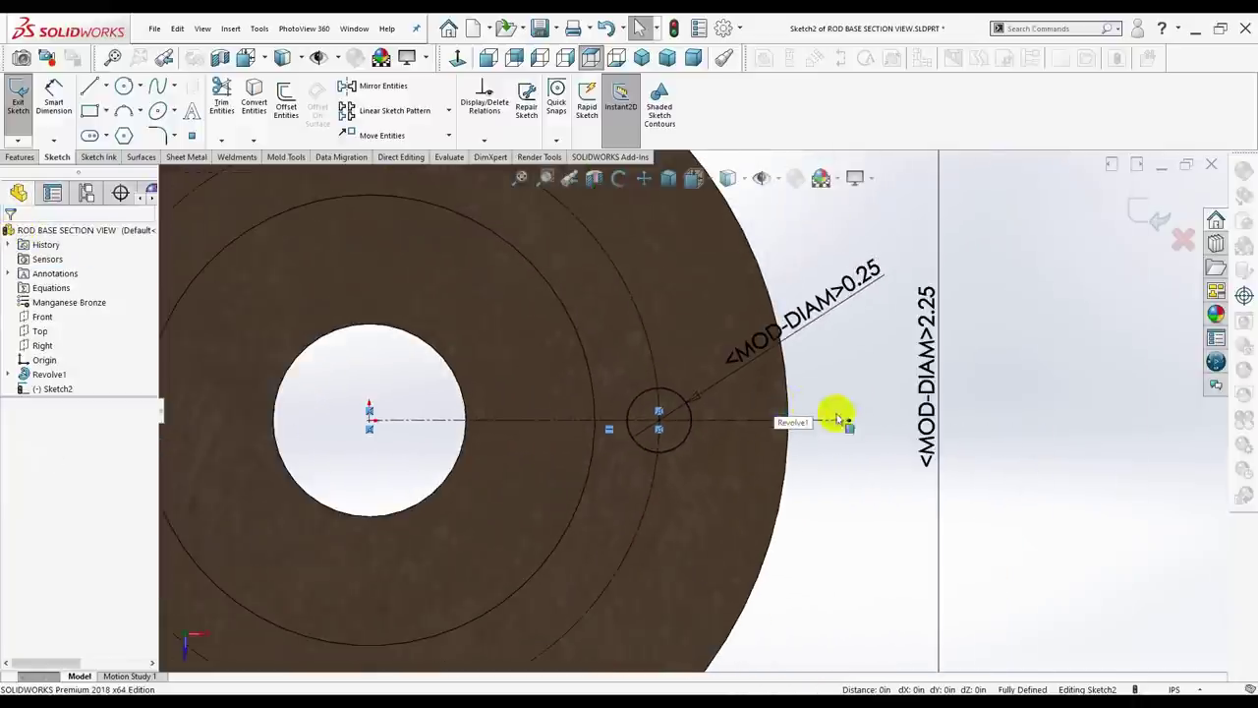
pyautogui.scroll(2, 855, 424)
pyautogui.scroll(3, 884, 433)
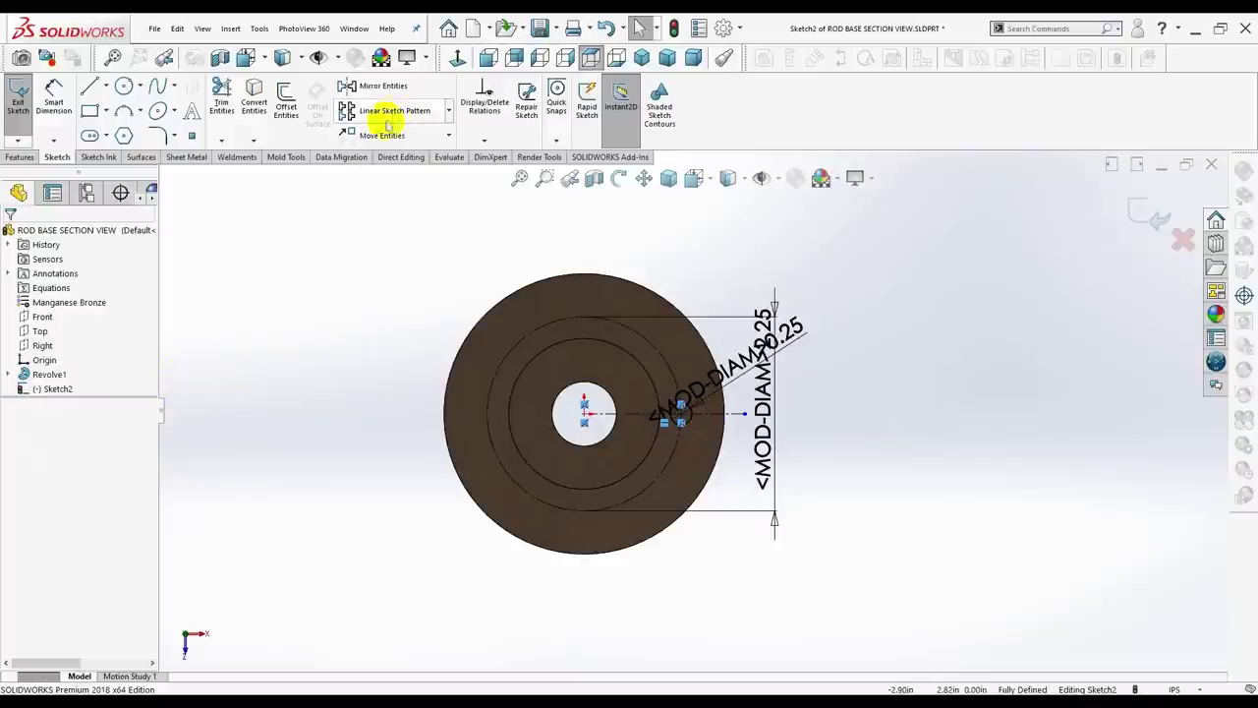
# Try a circular sketch pattern, clear its centre selection, and cancel it.
pyautogui.click(446, 111)
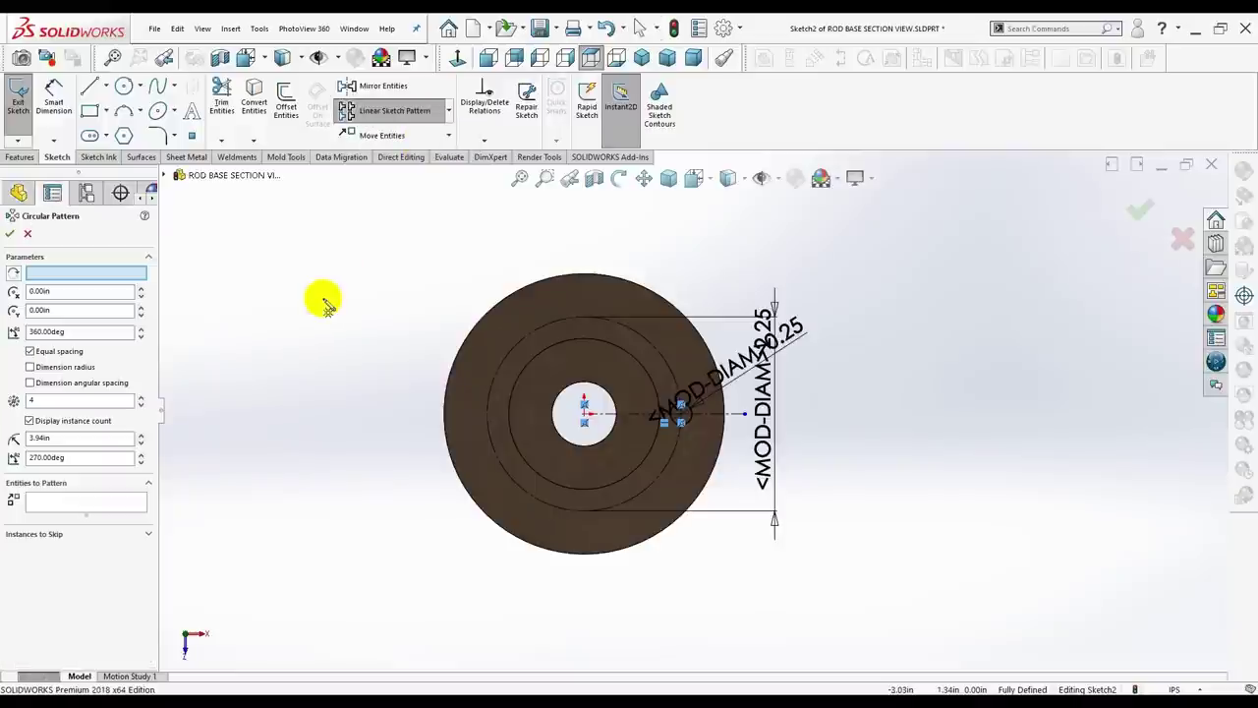
pyautogui.click(165, 176)
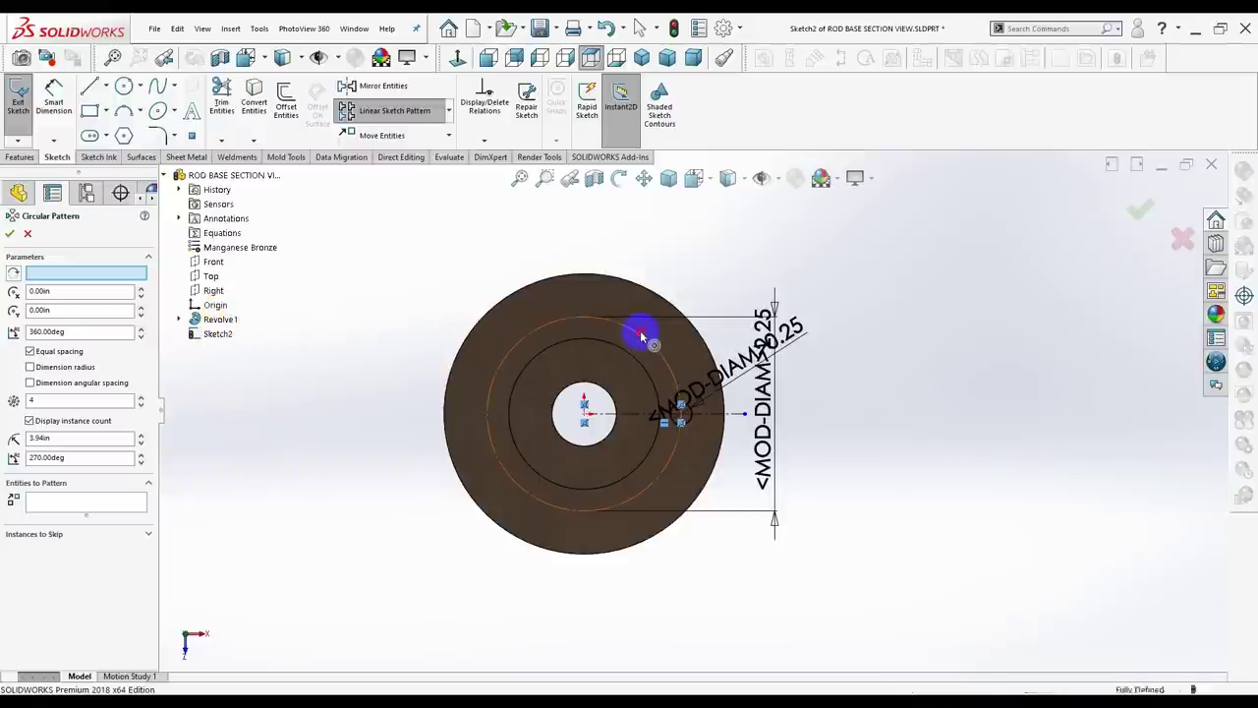
pyautogui.click(526, 337)
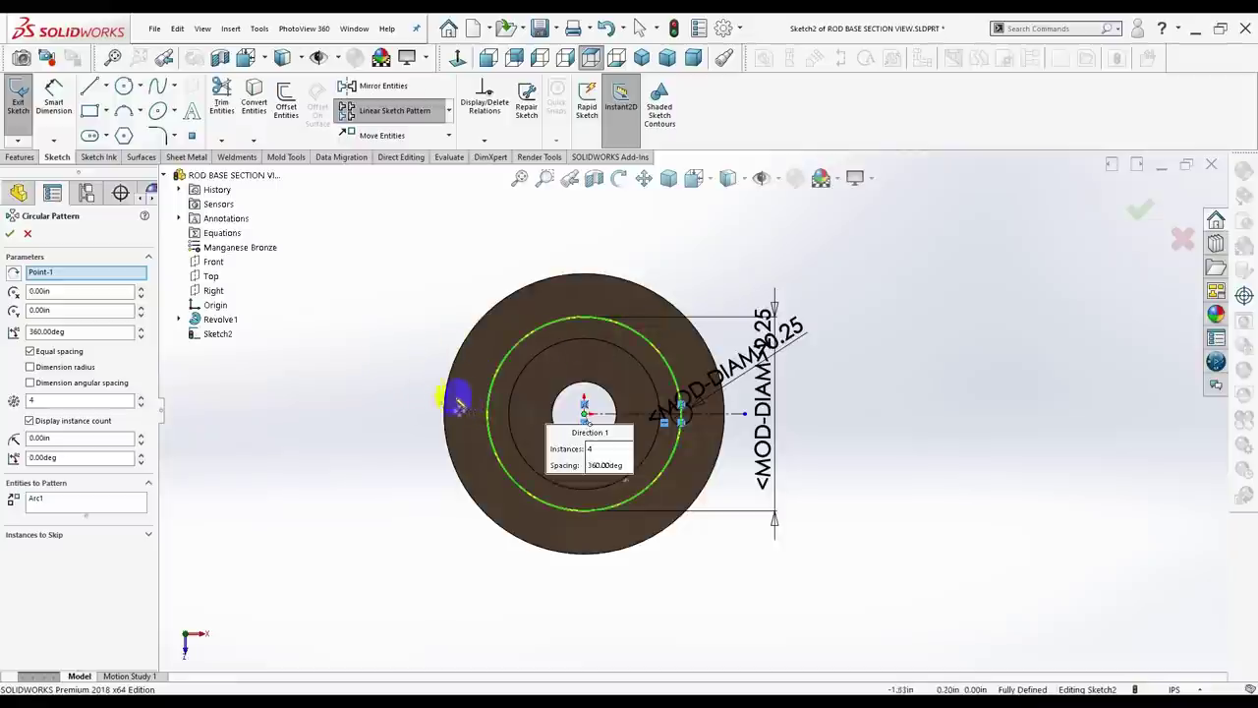
pyautogui.click(219, 335)
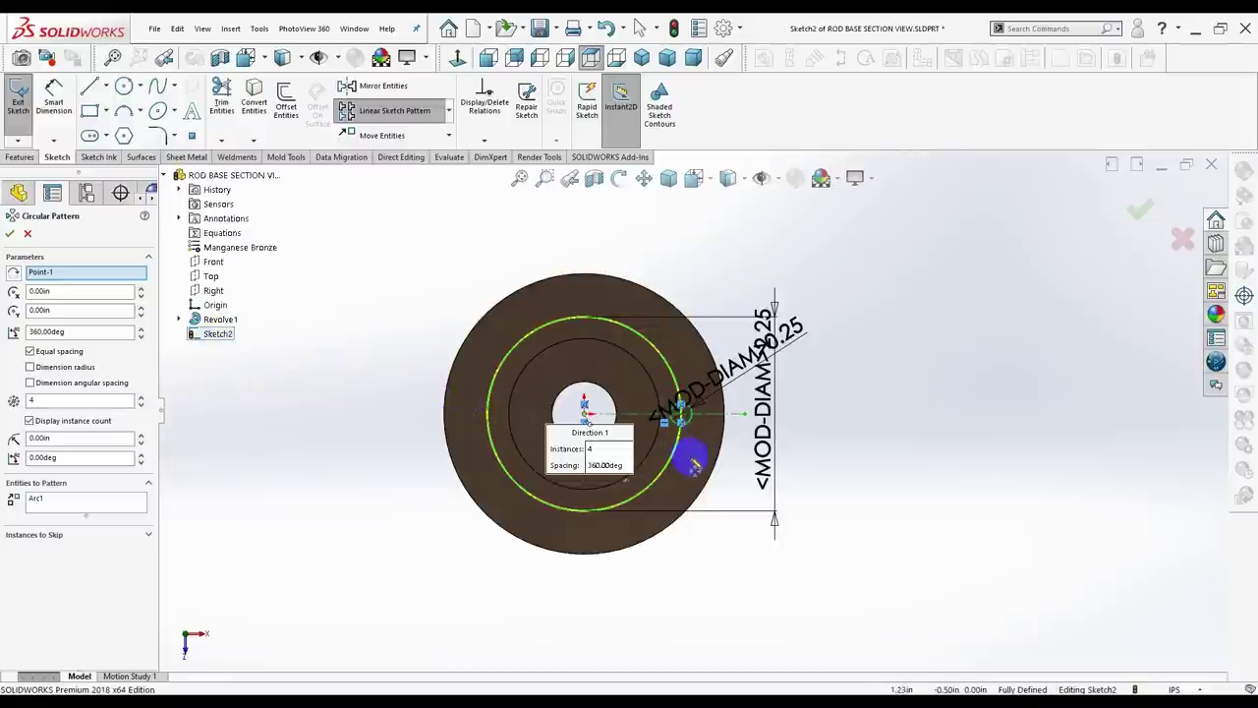
pyautogui.scroll(-3, 619, 367)
pyautogui.scroll(3, 607, 369)
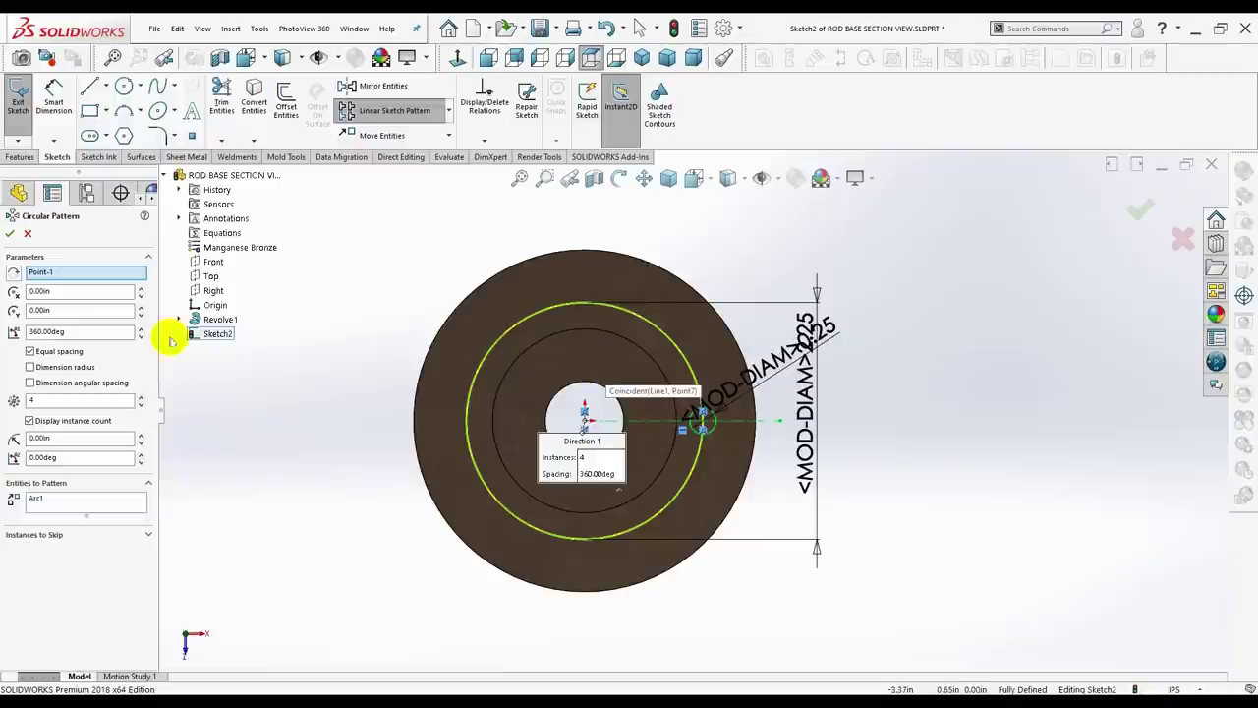
pyautogui.rightClick(49, 277)
pyautogui.click(70, 284)
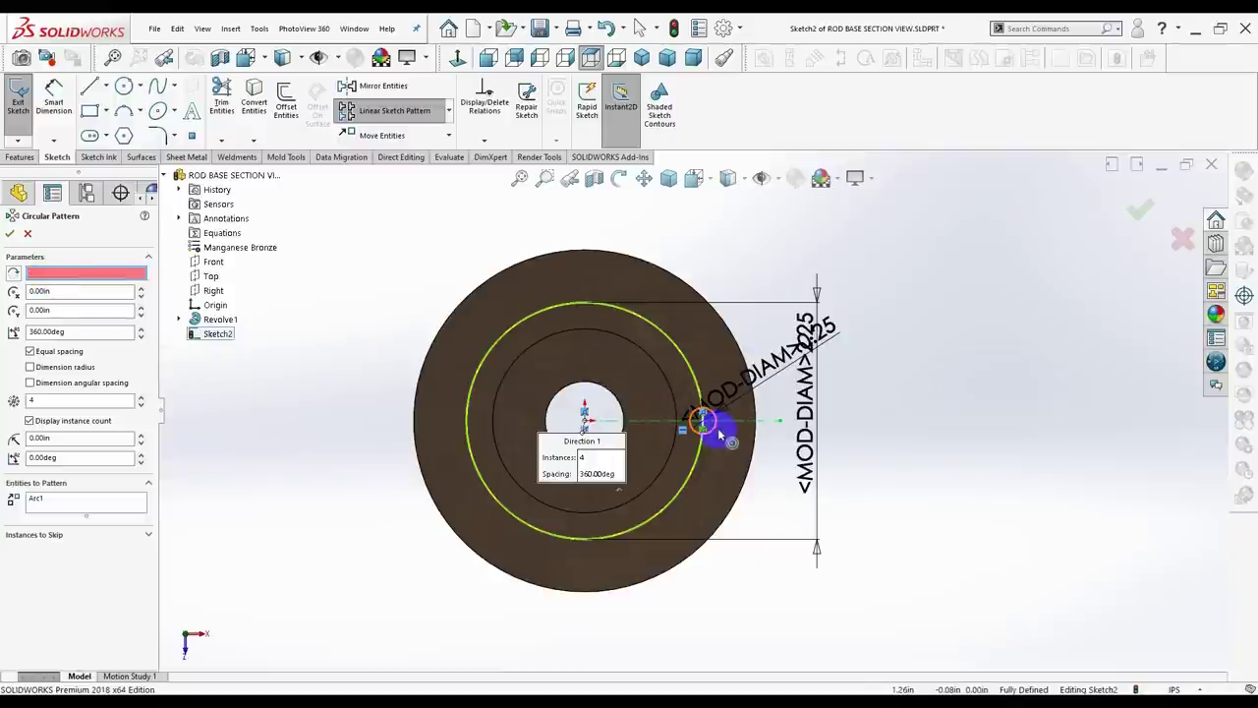
pyautogui.press('Escape')
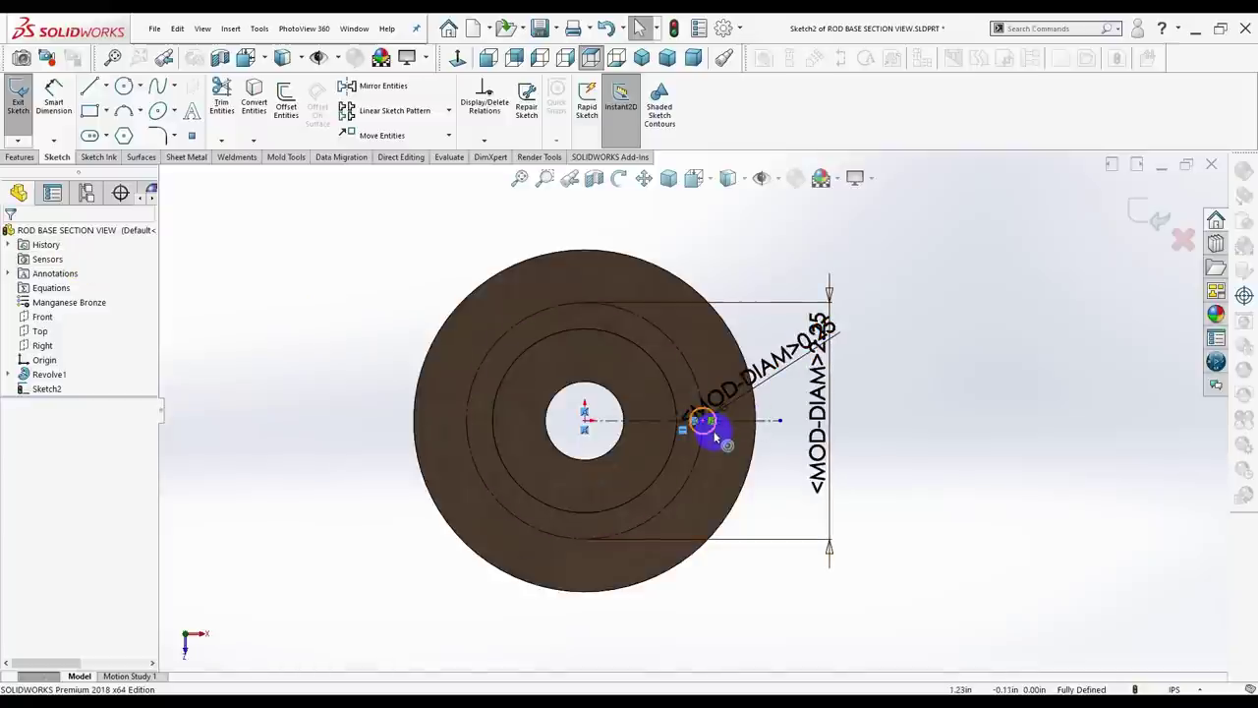
# Circular-pattern the 0.25 in hole circle into 4 equal instances over 360°.
pyautogui.click(715, 435)
pyautogui.click(448, 110)
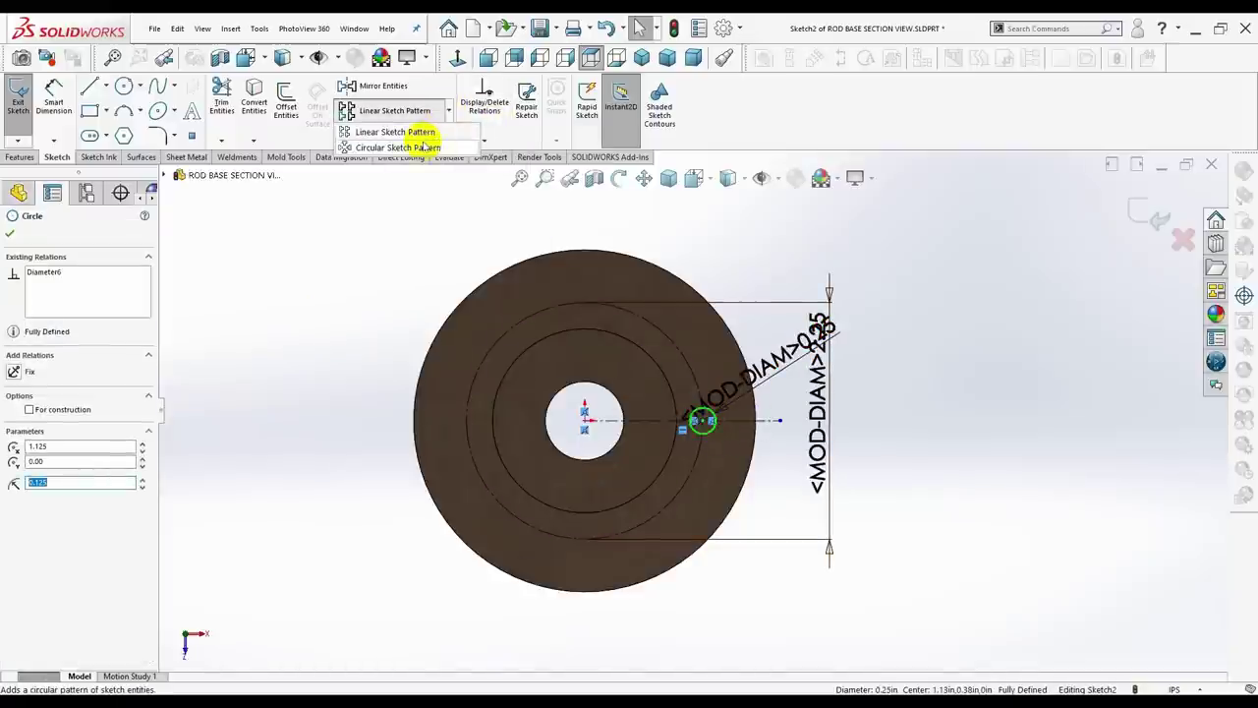
pyautogui.click(424, 146)
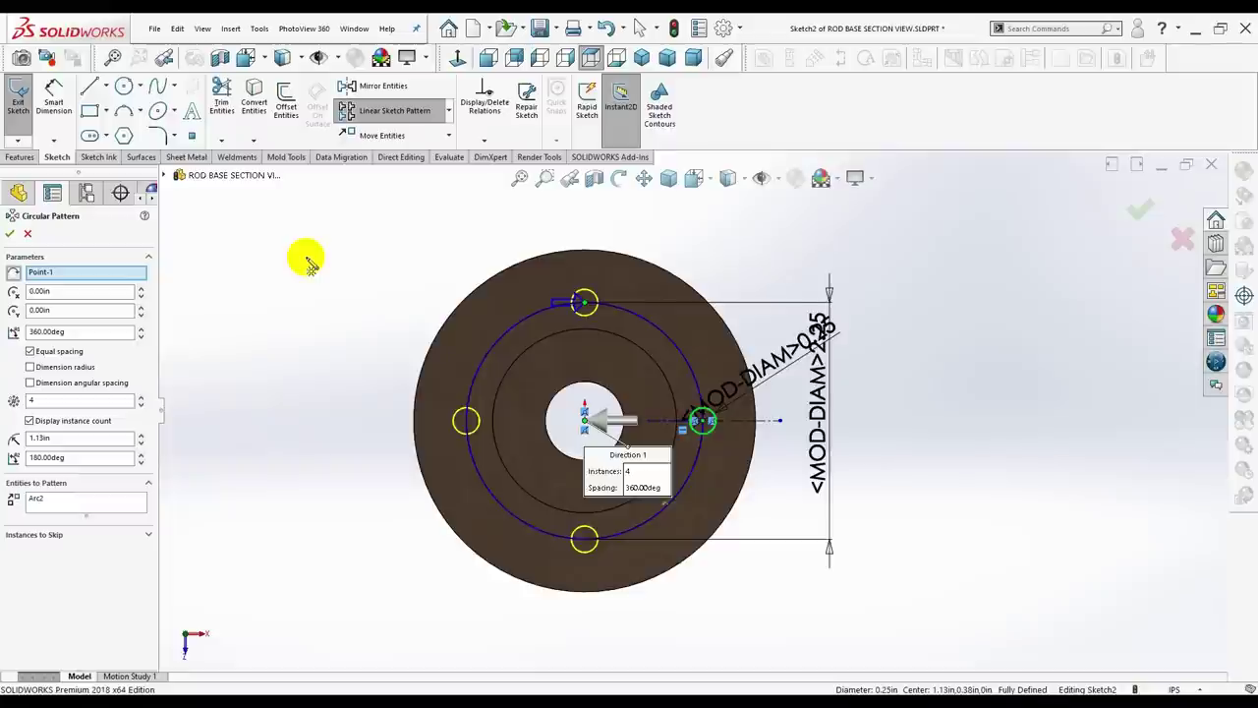
pyautogui.click(10, 233)
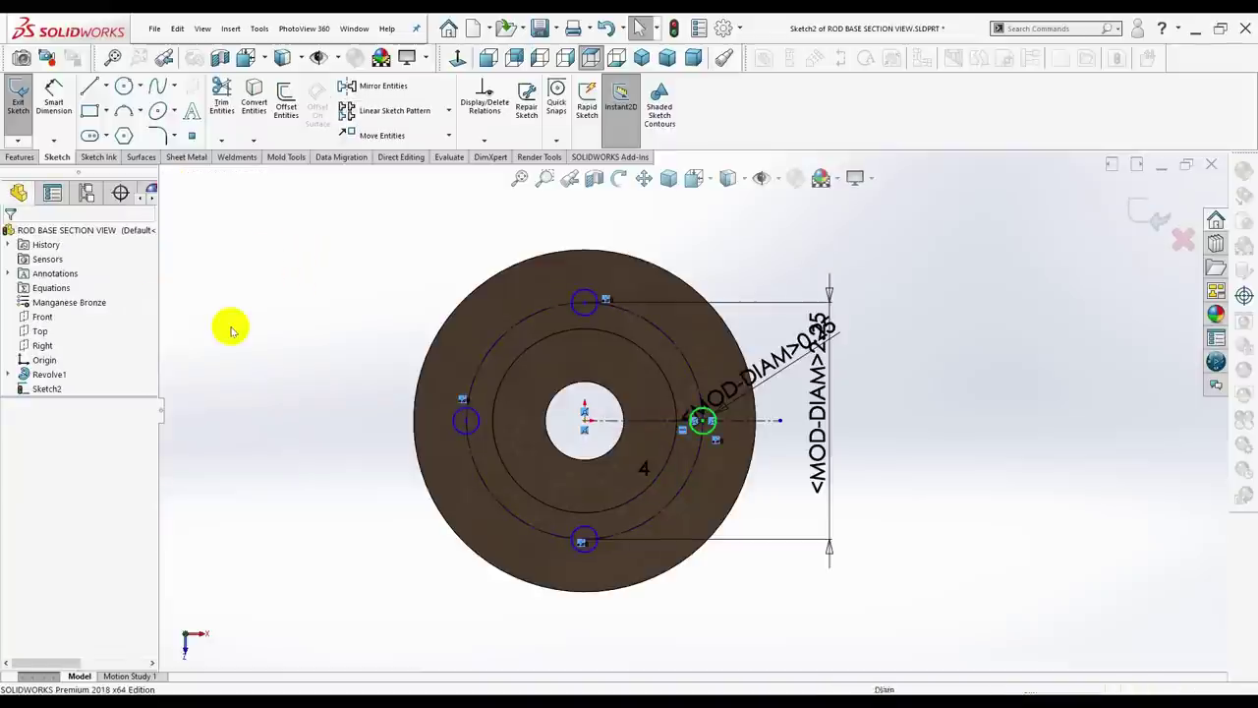
# Extrude-cut the four hole circles Through All to create Cut-Extrude1.
pyautogui.click(21, 158)
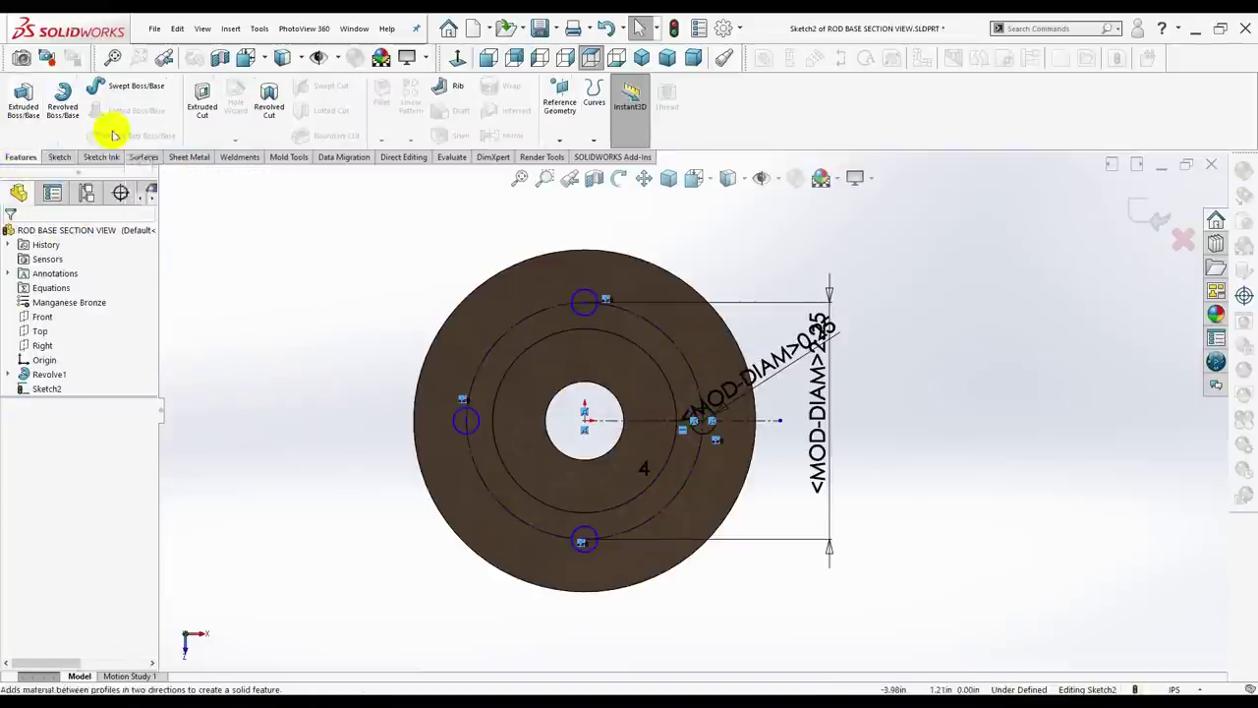
pyautogui.click(199, 122)
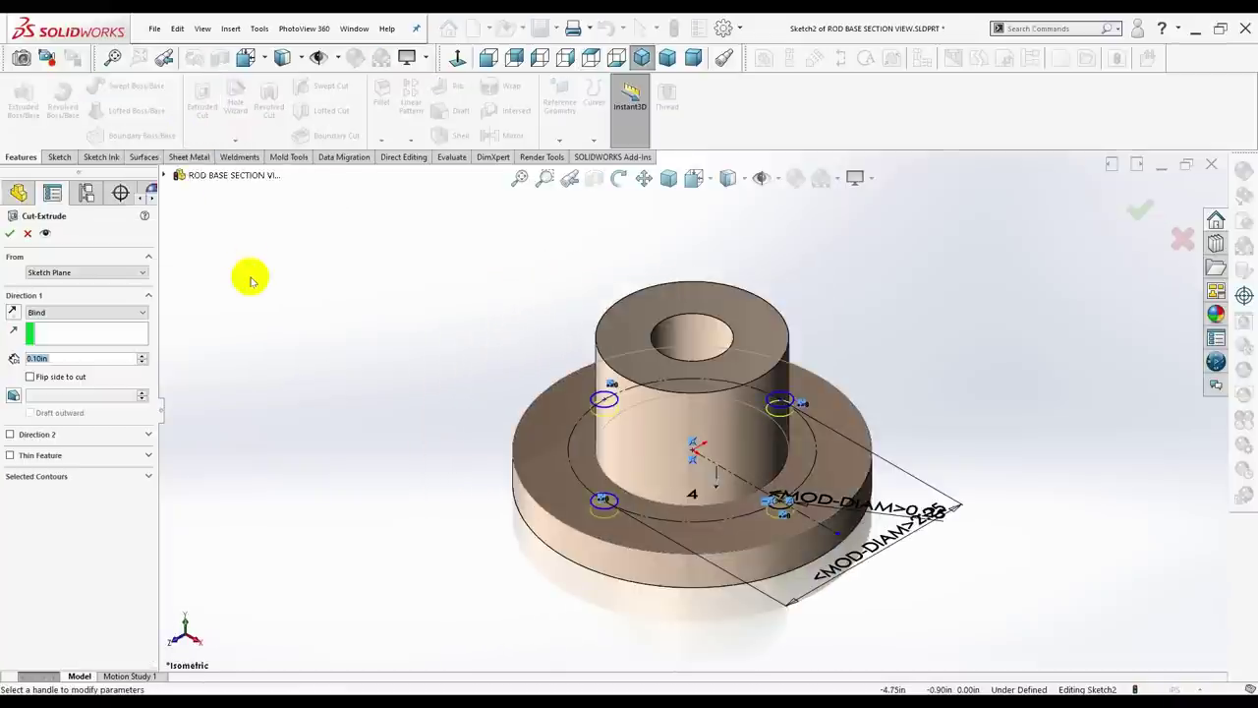
pyautogui.click(93, 312)
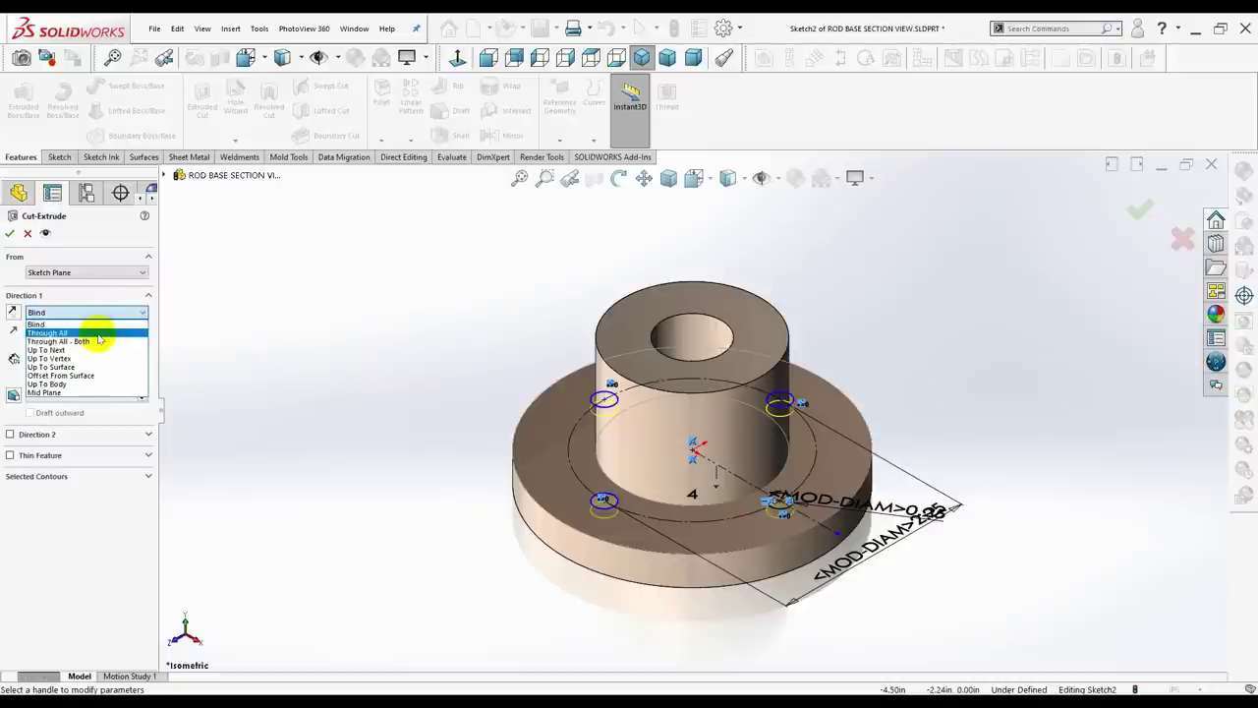
pyautogui.click(98, 334)
pyautogui.moveTo(314, 421)
pyautogui.mouseDown(button='middle')
pyautogui.moveTo(379, 294)
pyautogui.moveTo(334, 406)
pyautogui.mouseUp(button='middle')
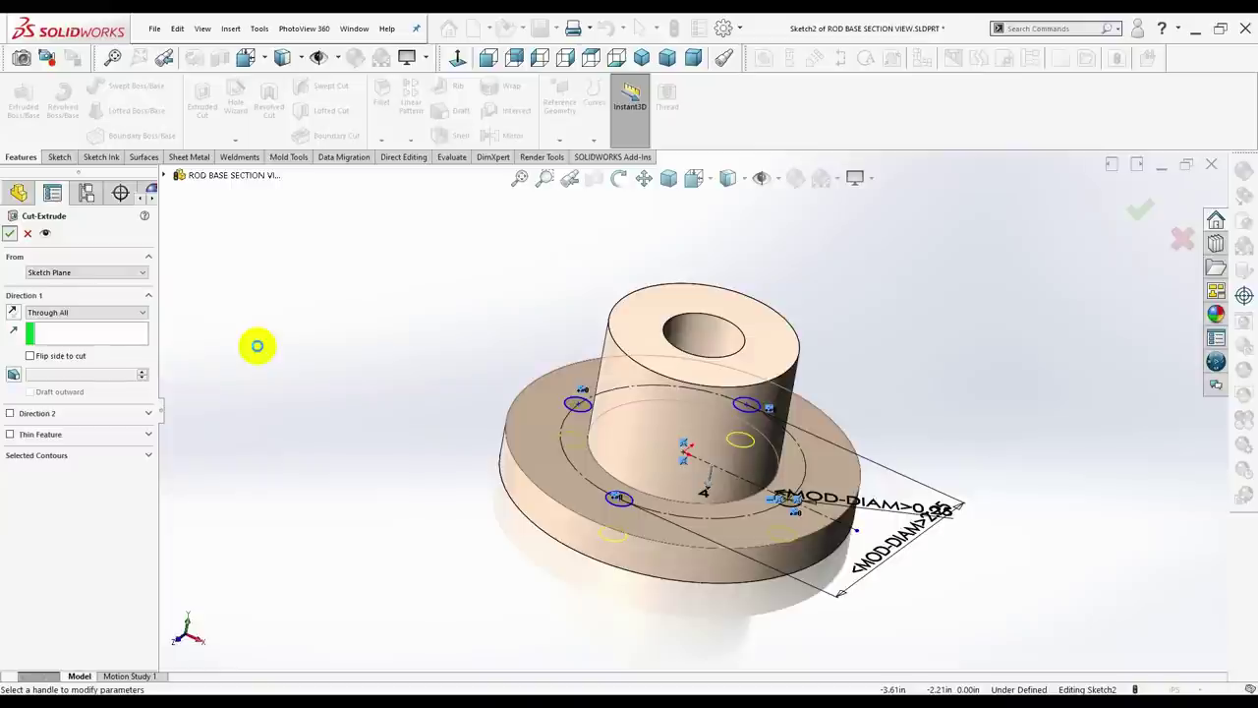
pyautogui.click(257, 347)
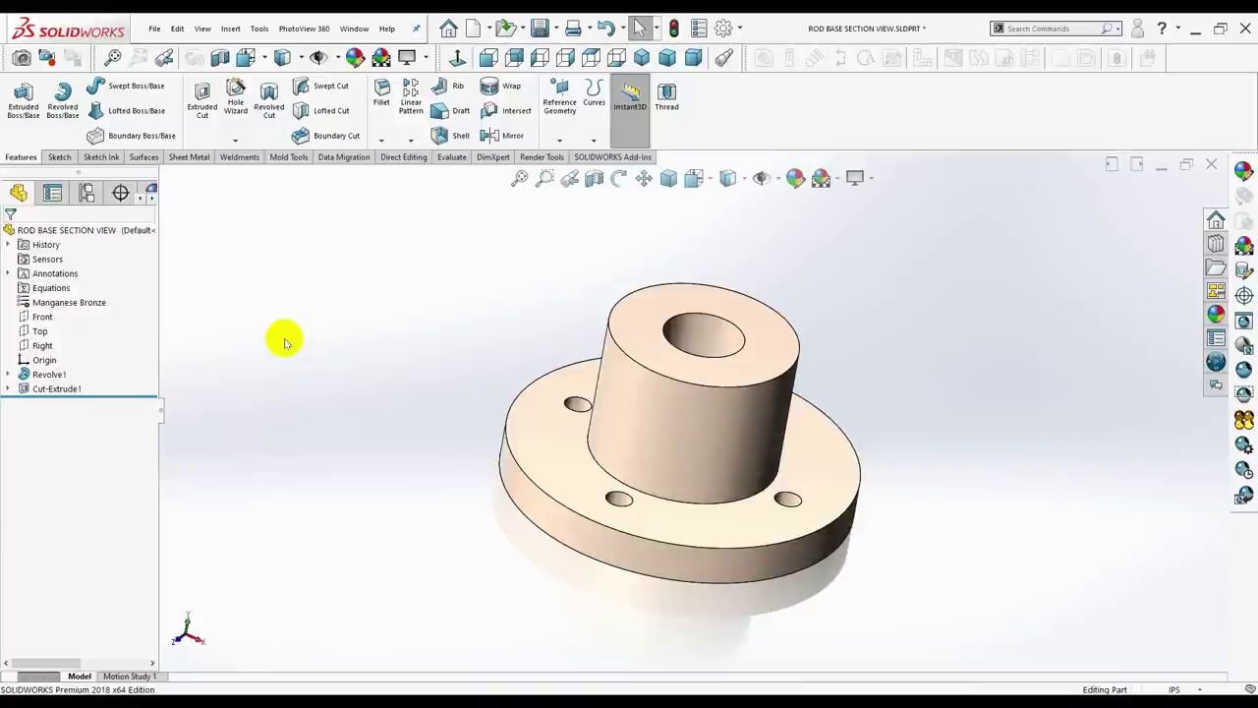
# Select the hub's top rim, hub-to-flange edge and flange's top rim for a fillet.
pyautogui.click(641, 58)
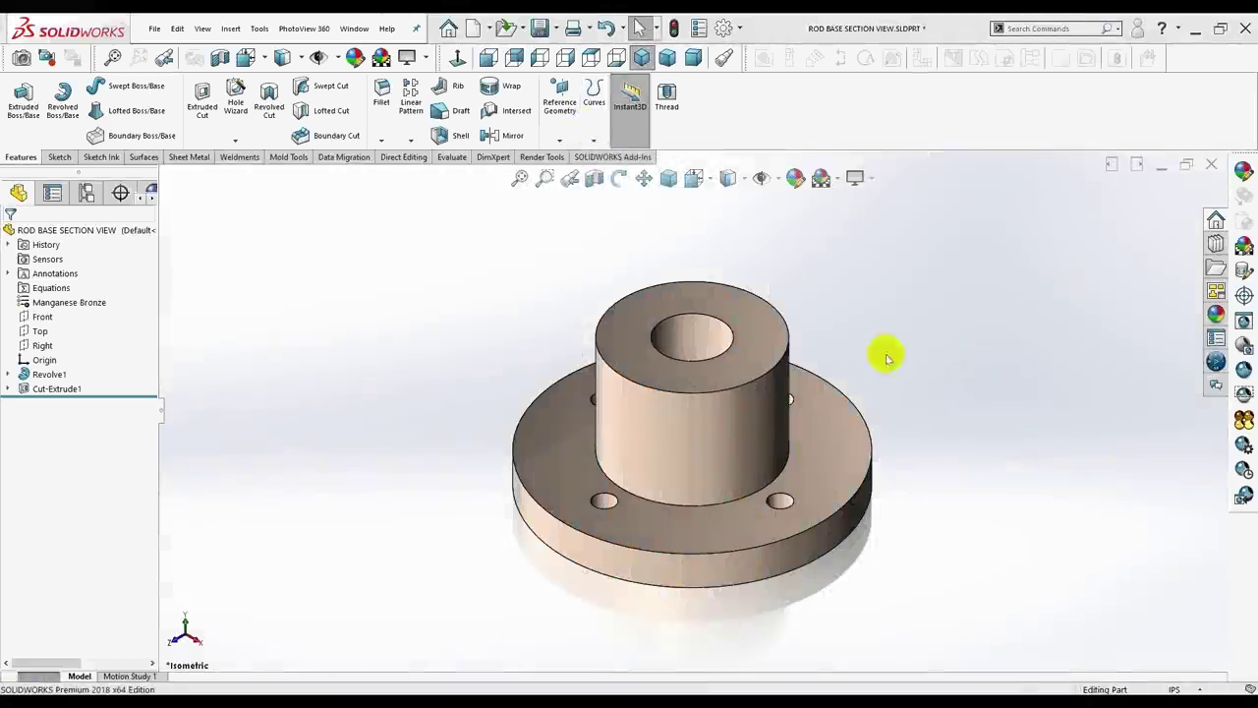
pyautogui.click(381, 140)
pyautogui.click(395, 157)
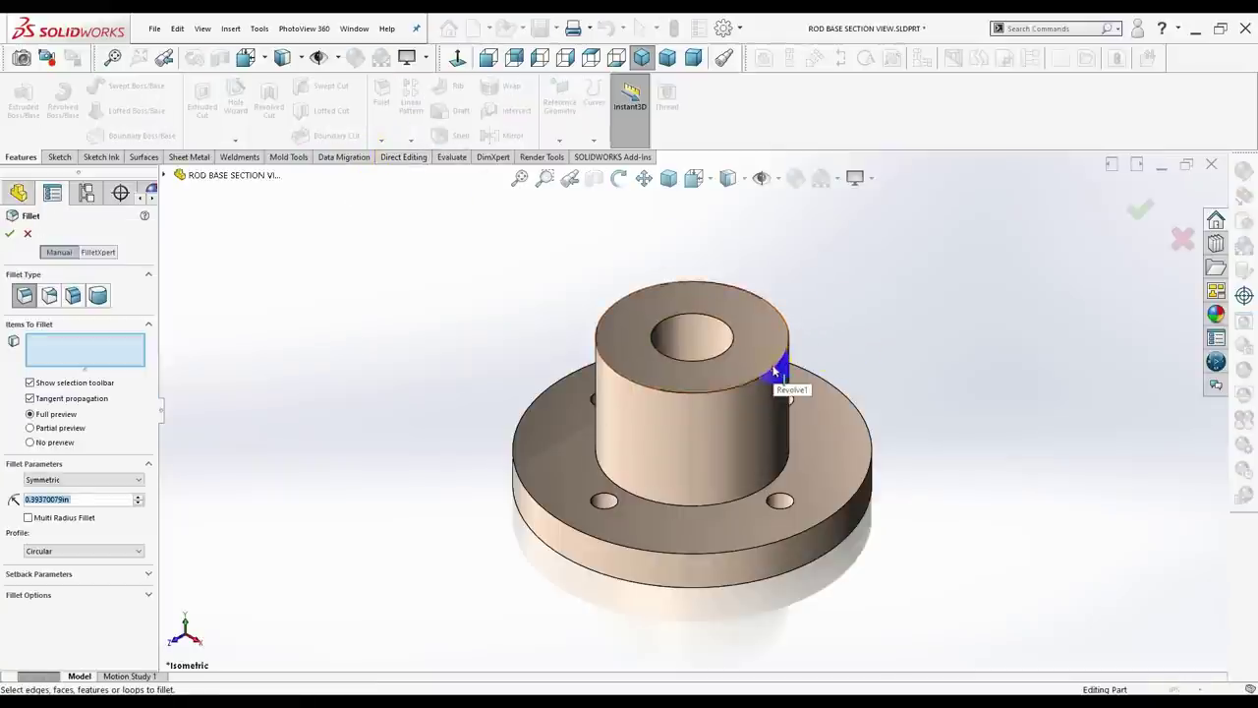
pyautogui.click(775, 370)
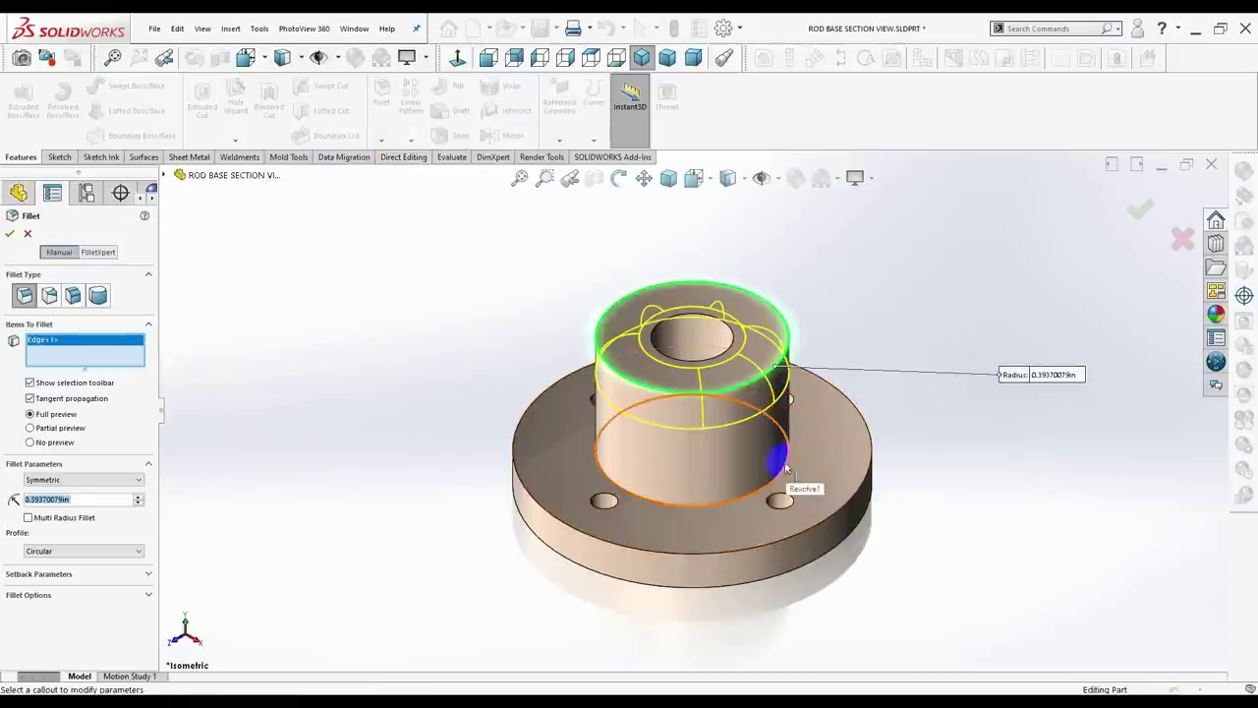
pyautogui.click(779, 478)
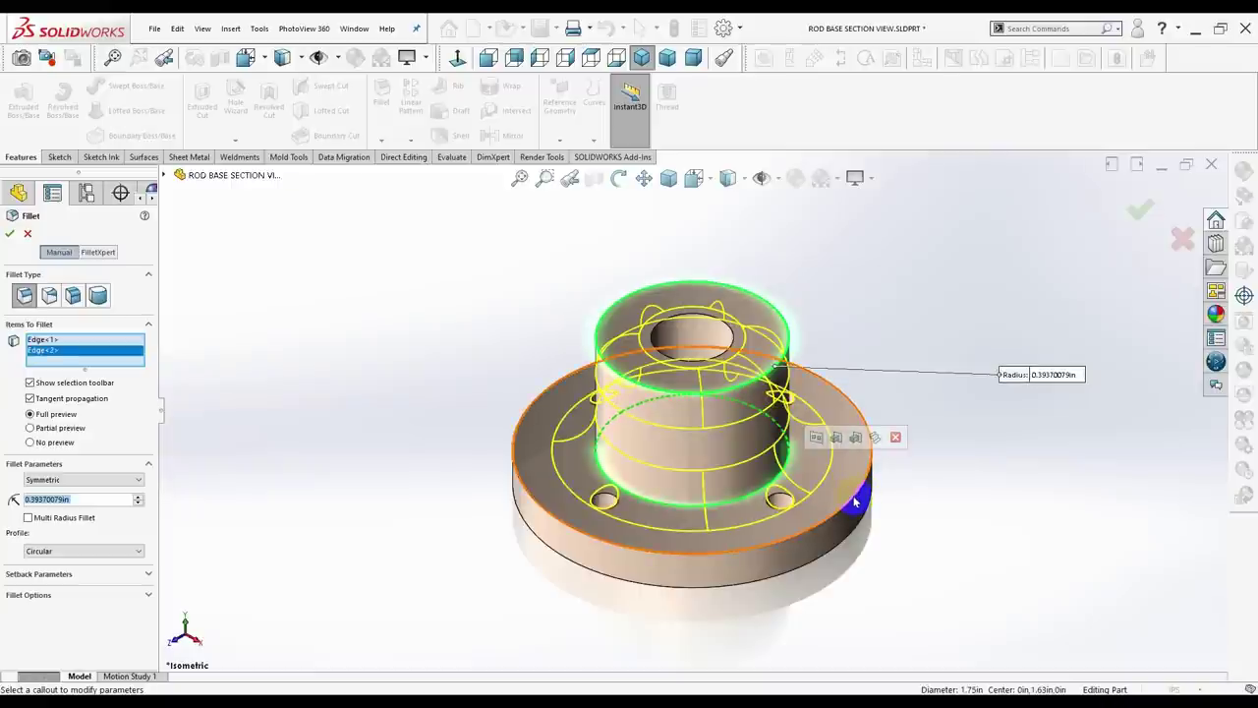
pyautogui.click(854, 502)
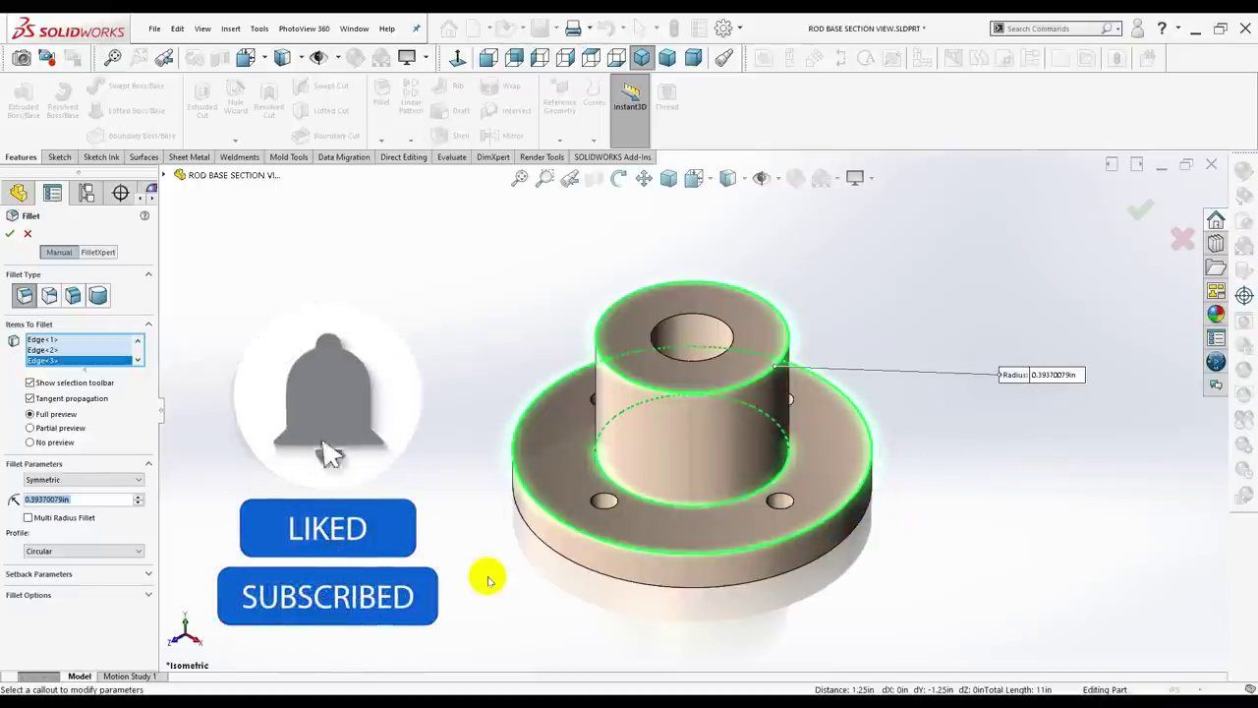
# Set the fillet radius to 0.125 in and accept Fillet1.
pyautogui.moveTo(488, 577)
pyautogui.mouseDown(button='middle')
pyautogui.moveTo(488, 387)
pyautogui.moveTo(494, 547)
pyautogui.moveTo(435, 521)
pyautogui.mouseUp(button='middle')
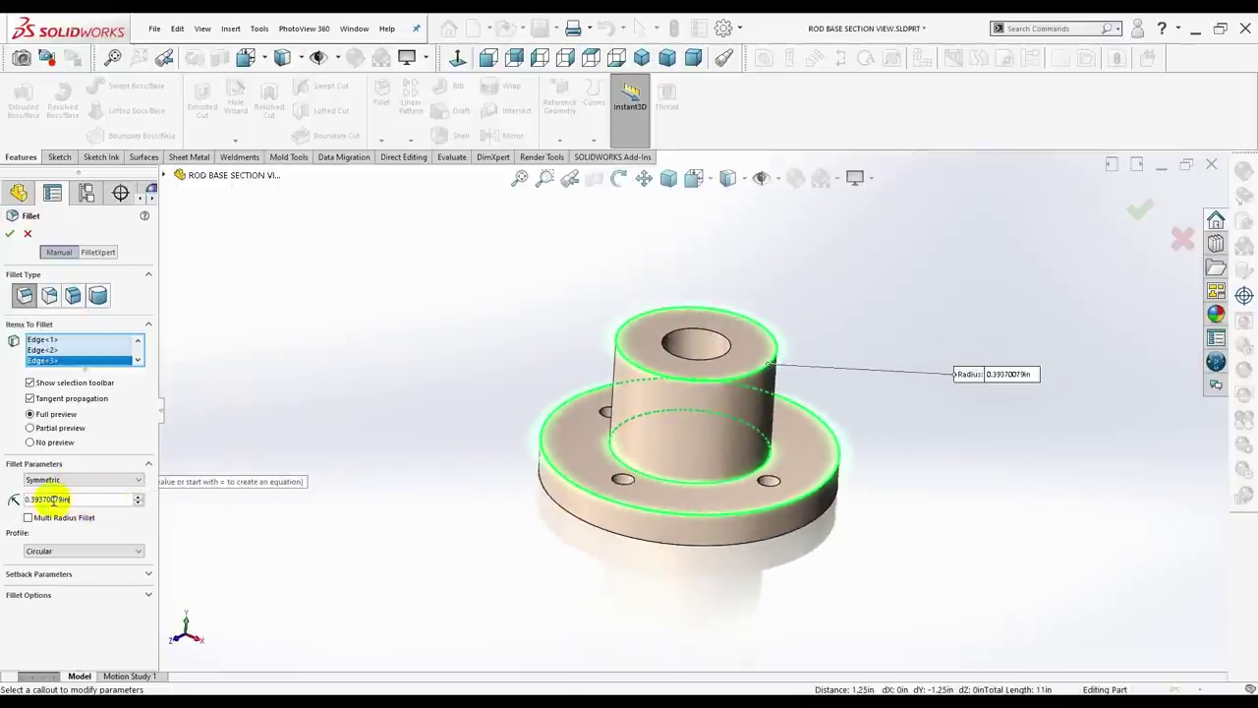
pyautogui.write('.250')
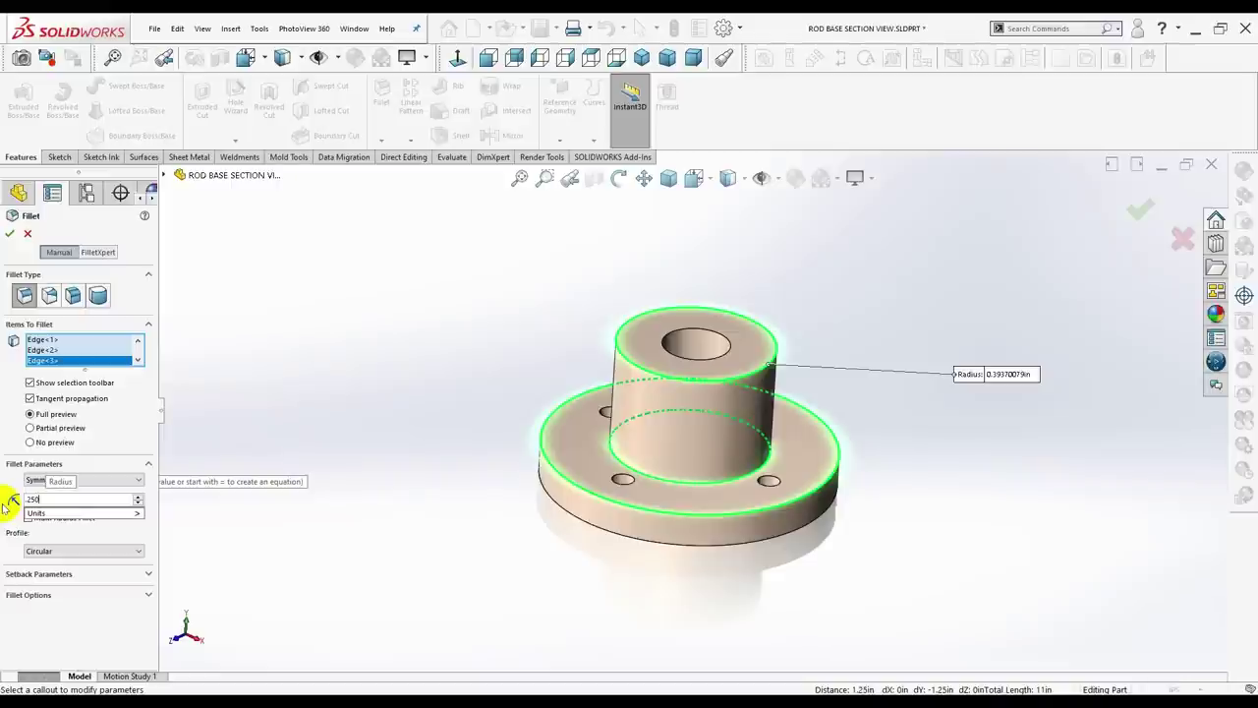
pyautogui.press('Return')
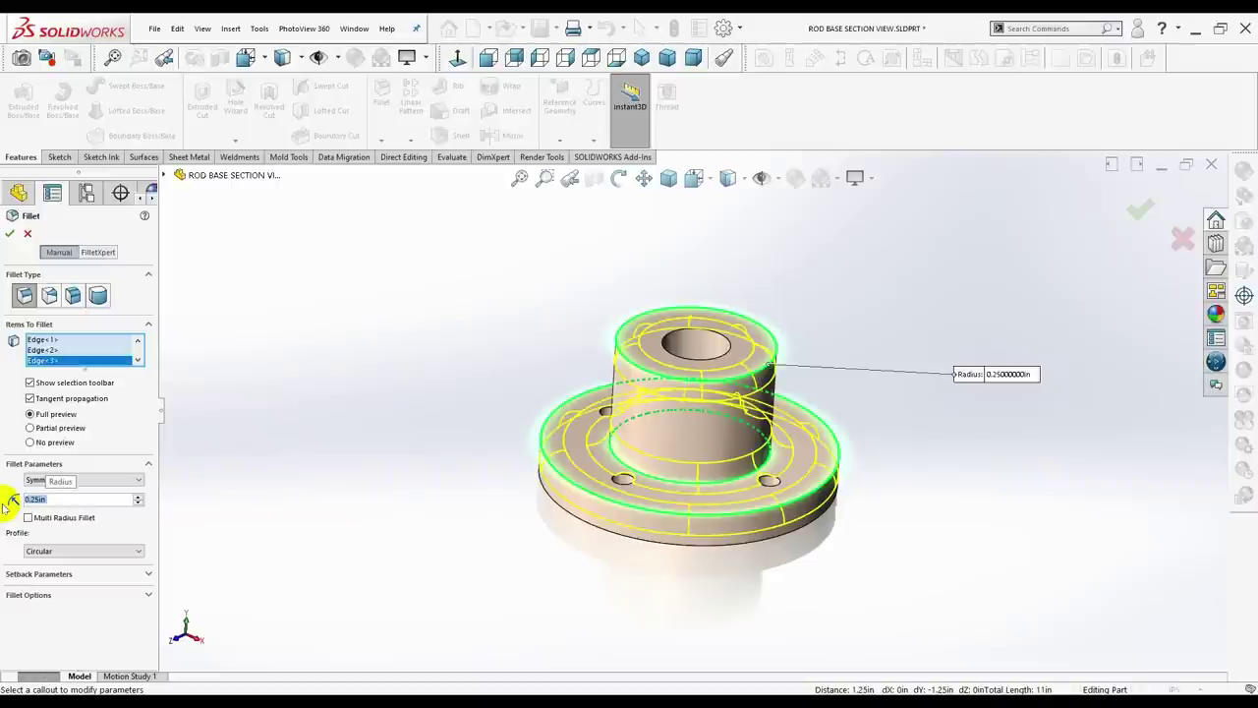
pyautogui.press('BackSpace')
pyautogui.write('1250')
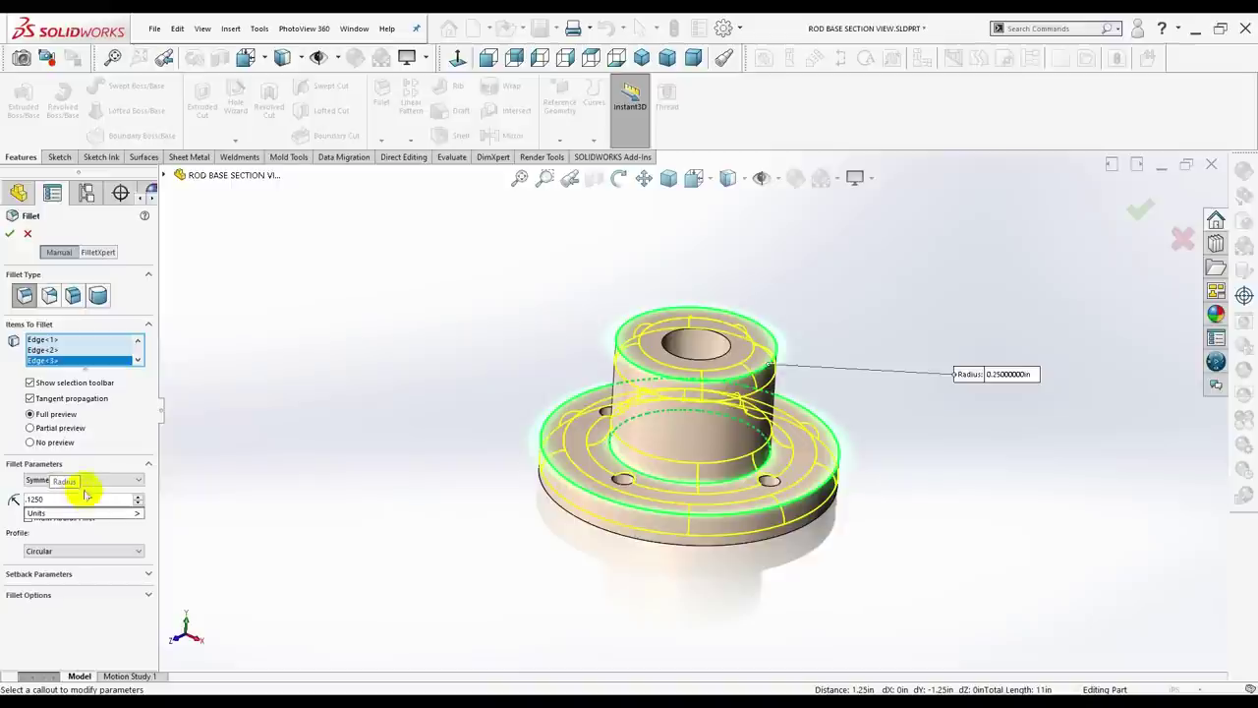
pyautogui.press('Return')
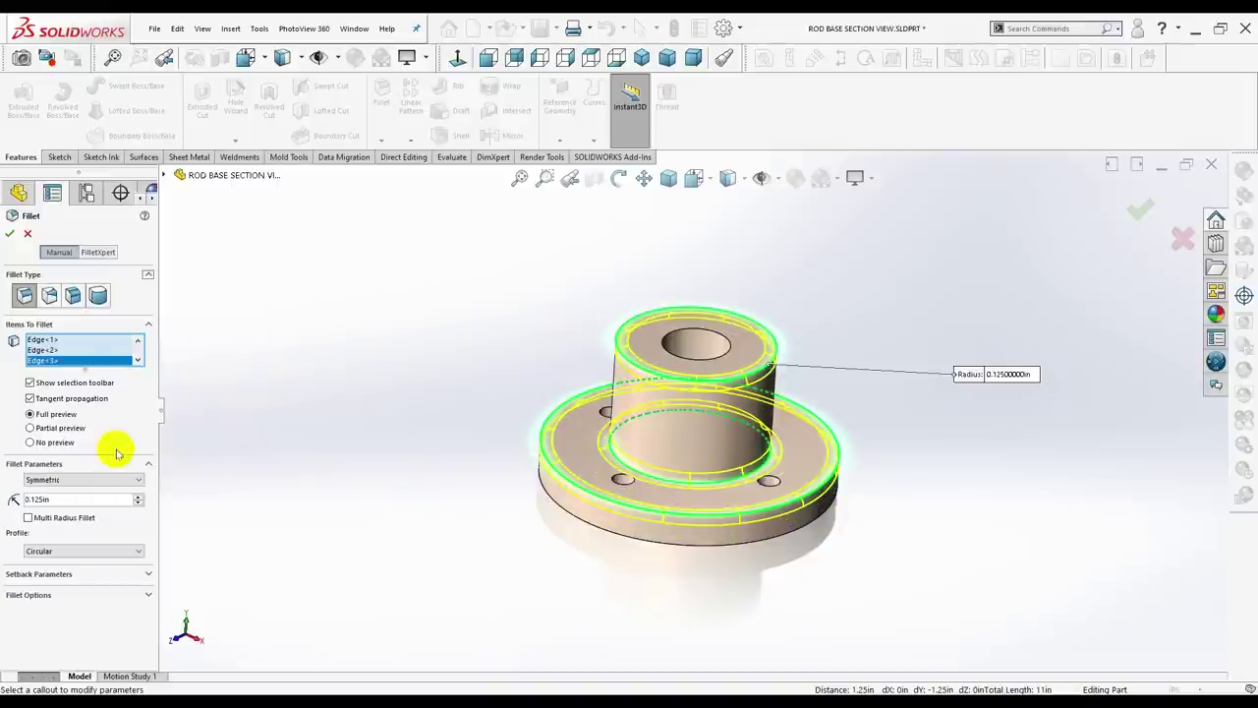
pyautogui.click(8, 233)
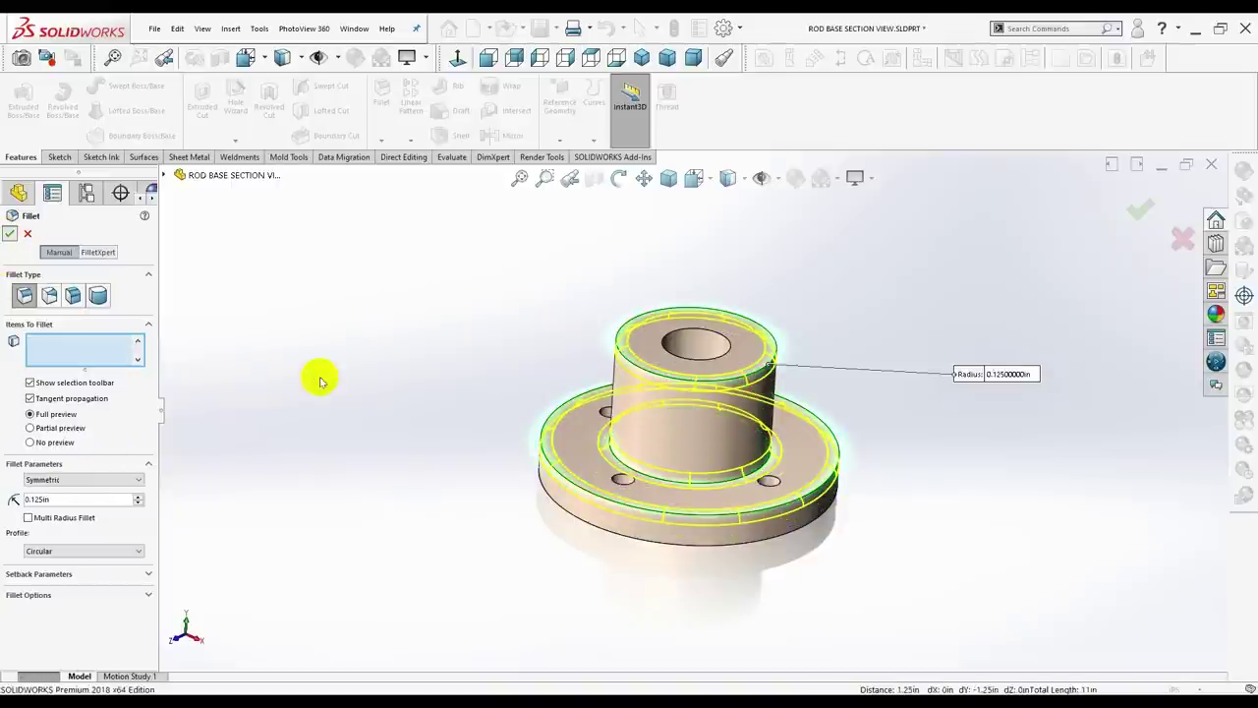
pyautogui.moveTo(410, 424)
pyautogui.mouseDown(button='middle')
pyautogui.moveTo(326, 379)
pyautogui.moveTo(337, 449)
pyautogui.moveTo(399, 478)
pyautogui.moveTo(443, 317)
pyautogui.moveTo(472, 337)
pyautogui.moveTo(475, 373)
pyautogui.moveTo(427, 443)
pyautogui.moveTo(521, 430)
pyautogui.moveTo(508, 458)
pyautogui.moveTo(607, 382)
pyautogui.mouseUp(button='middle')
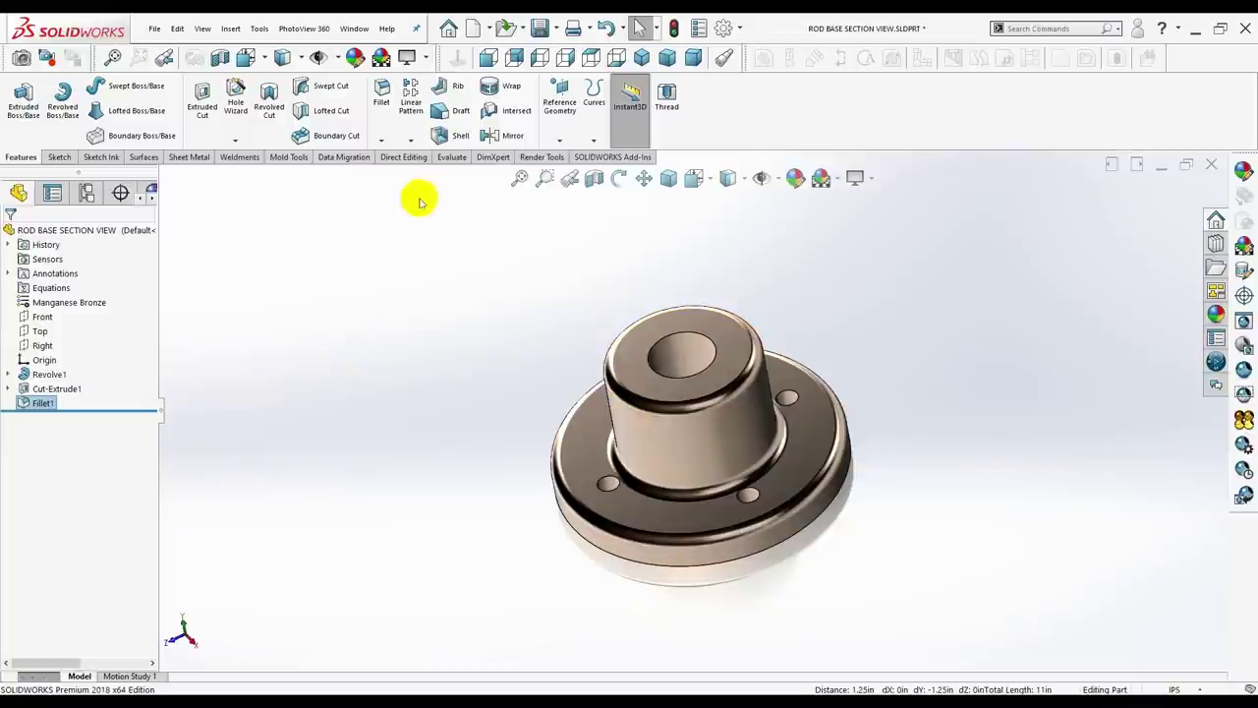
pyautogui.click(382, 140)
# Chamfer the bore's top edge 0.125 in at 45° as Chamfer1.
pyautogui.click(378, 173)
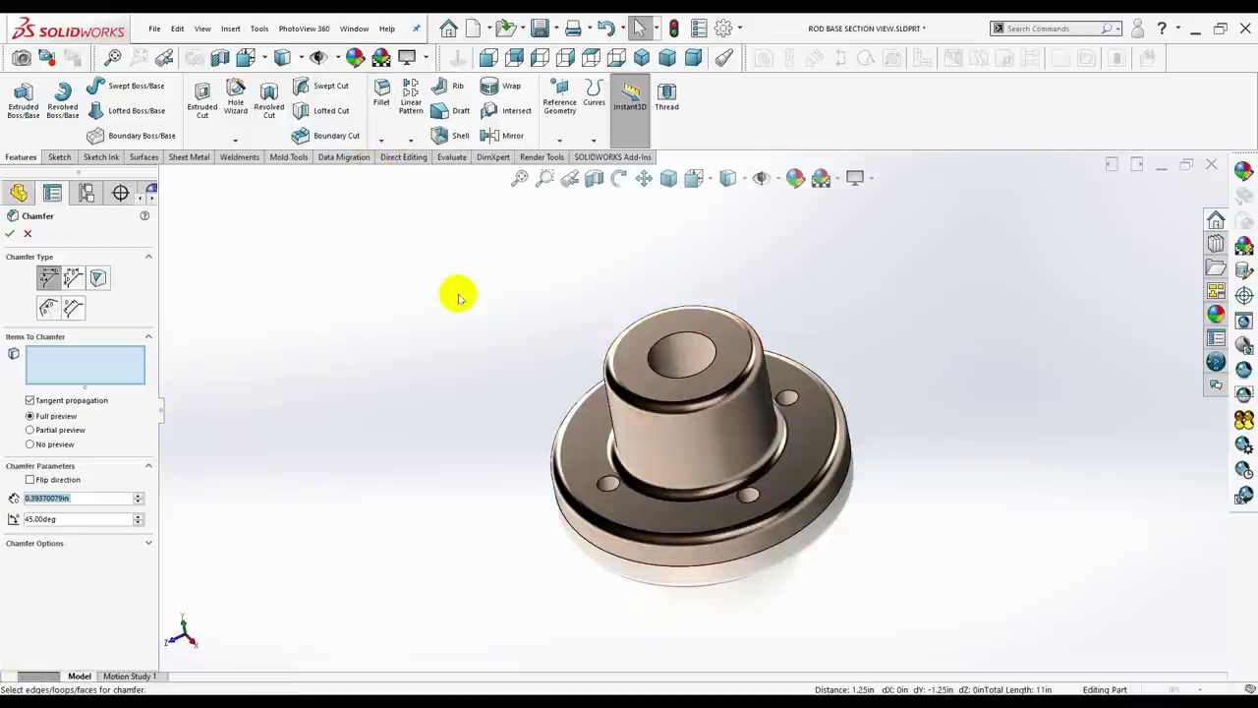
pyautogui.click(674, 374)
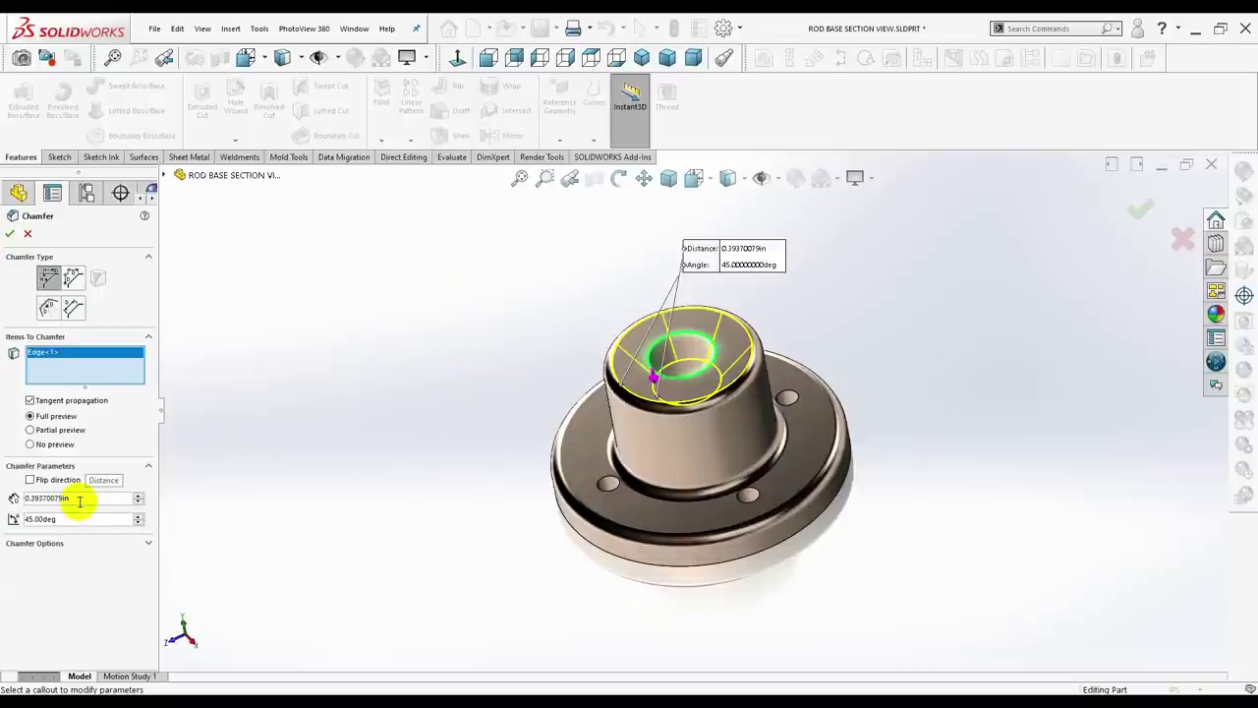
pyautogui.press('BackSpace')
pyautogui.write('.1250')
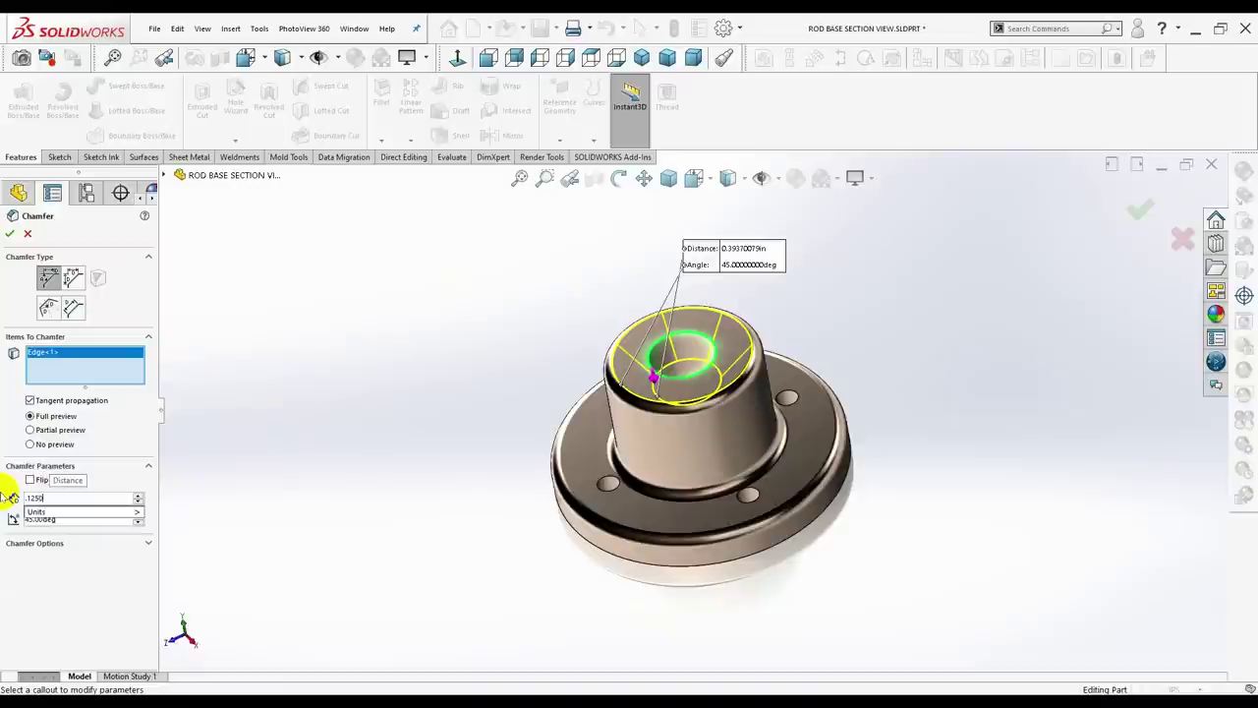
pyautogui.press('Return')
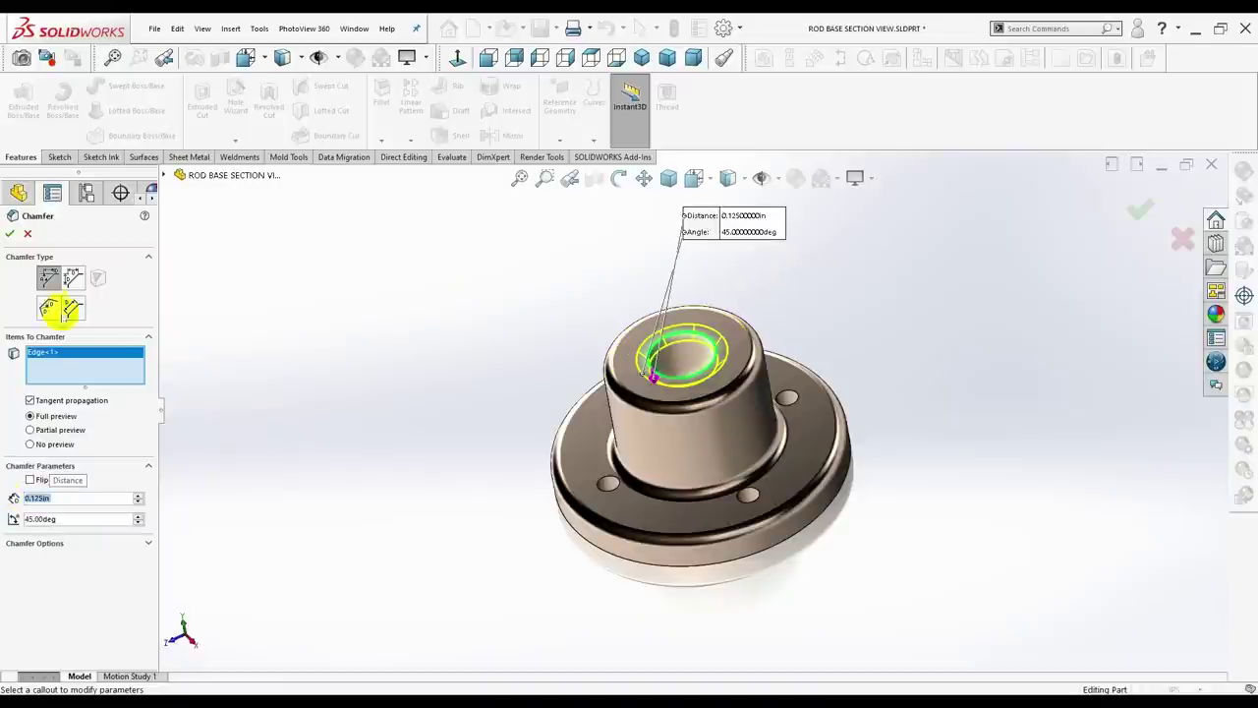
pyautogui.click(10, 236)
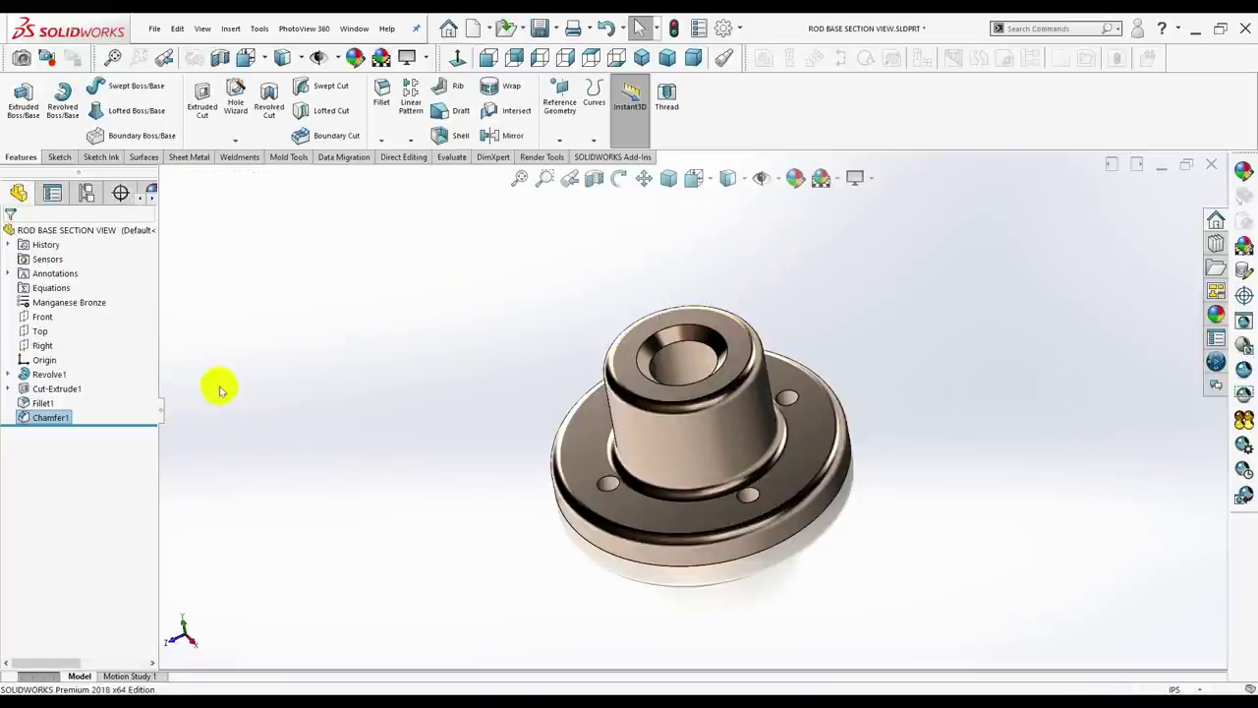
pyautogui.moveTo(301, 423)
pyautogui.mouseDown(button='middle')
pyautogui.moveTo(309, 335)
pyautogui.moveTo(345, 245)
pyautogui.moveTo(340, 197)
pyautogui.moveTo(309, 201)
pyautogui.moveTo(266, 421)
pyautogui.moveTo(250, 421)
pyautogui.moveTo(478, 421)
pyautogui.moveTo(416, 463)
pyautogui.moveTo(443, 441)
pyautogui.moveTo(448, 377)
pyautogui.mouseUp(button='middle')
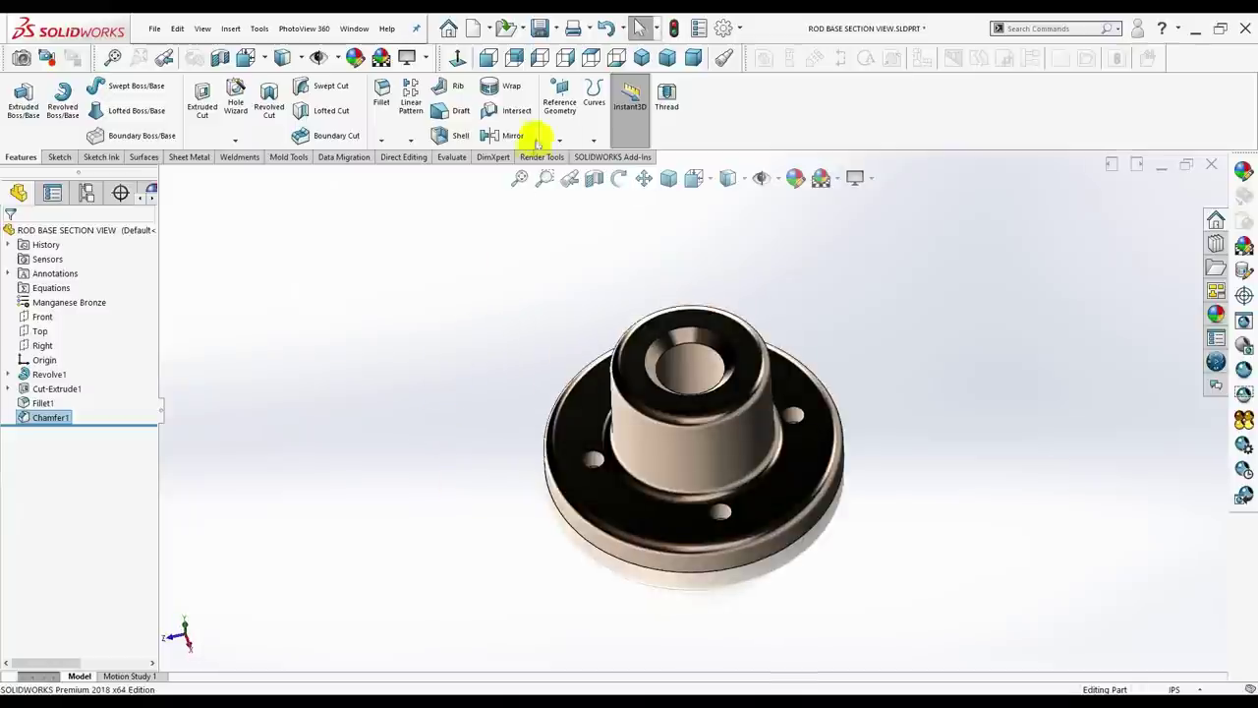
# Start a fillet in isometric view and select the top edges of all four flange holes.
pyautogui.click(641, 57)
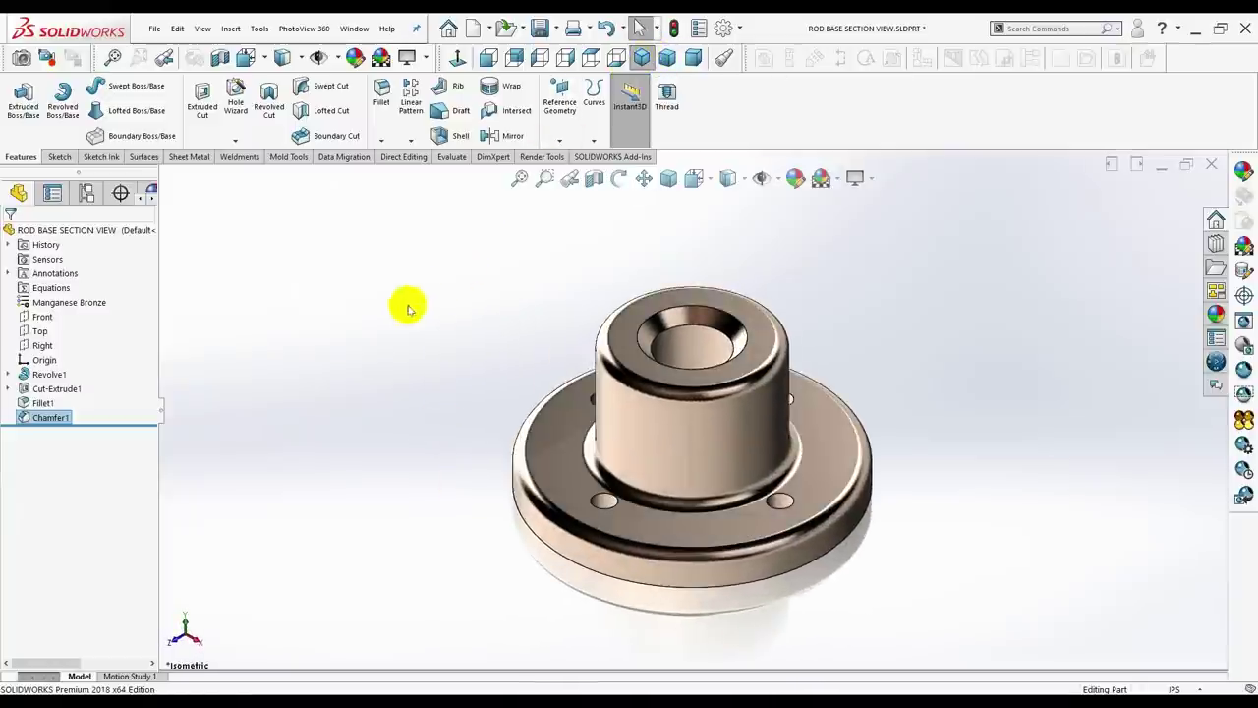
pyautogui.click(401, 140)
pyautogui.click(403, 157)
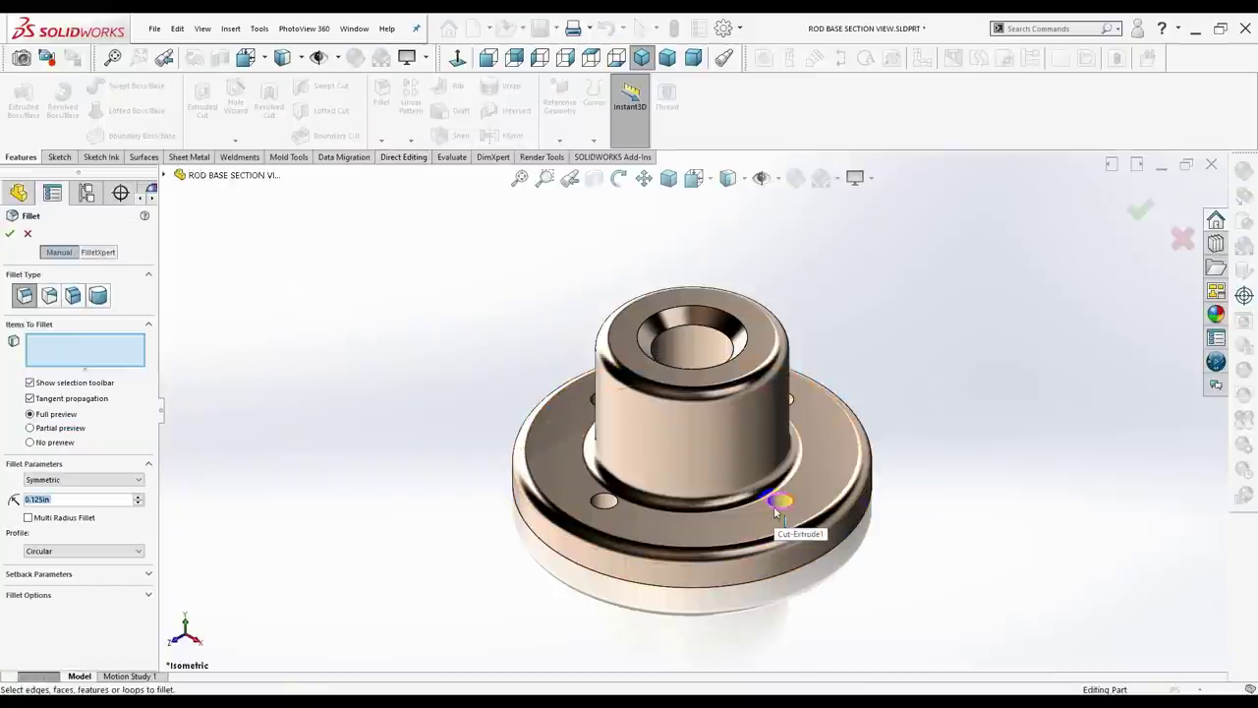
pyautogui.click(593, 506)
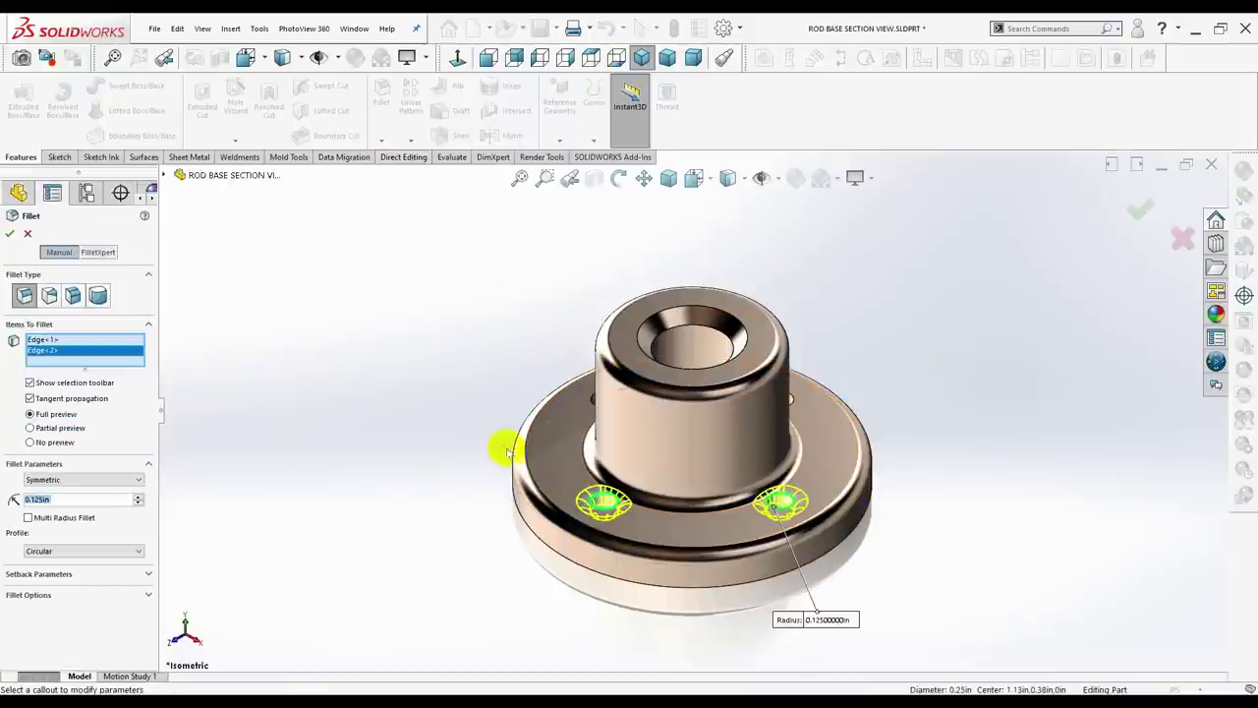
pyautogui.moveTo(481, 429); pyautogui.dragTo(555, 398, button='middle')
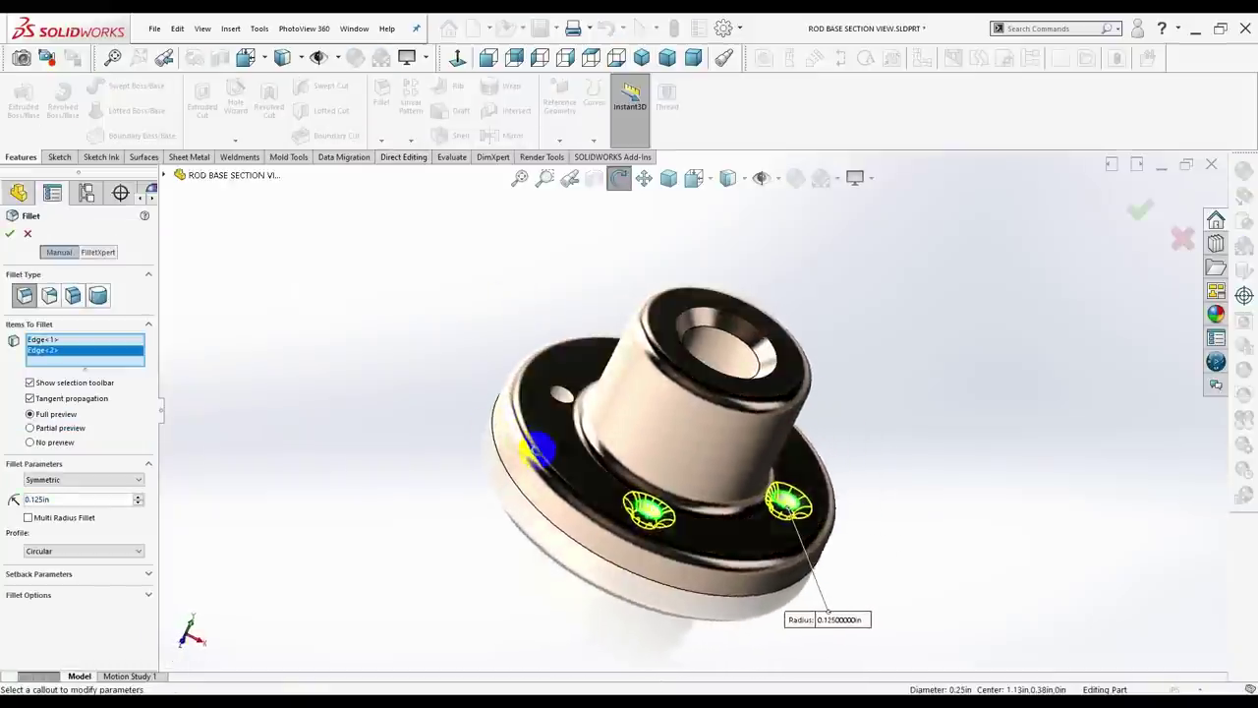
pyautogui.click(555, 398)
pyautogui.moveTo(786, 441); pyautogui.dragTo(810, 381, button='middle')
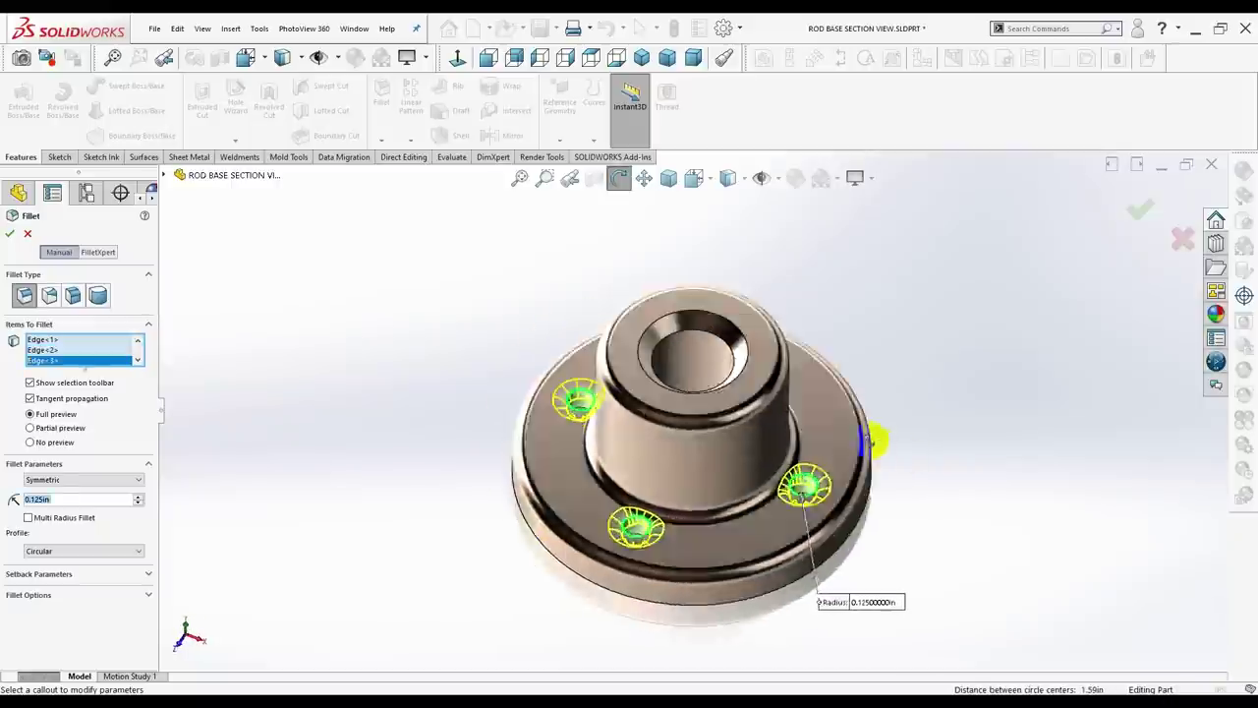
pyautogui.click(810, 381)
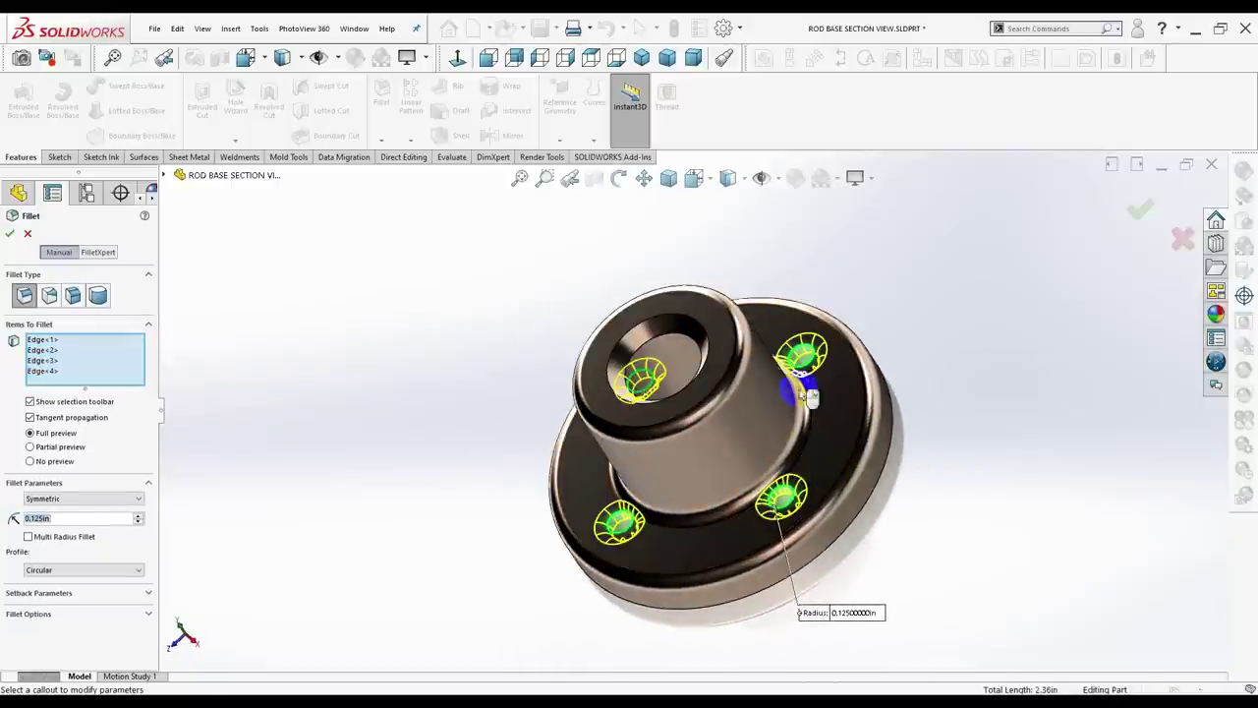
# Set the fillet radius to 0.06 in and accept it as Fillet2.
pyautogui.press('BackSpace')
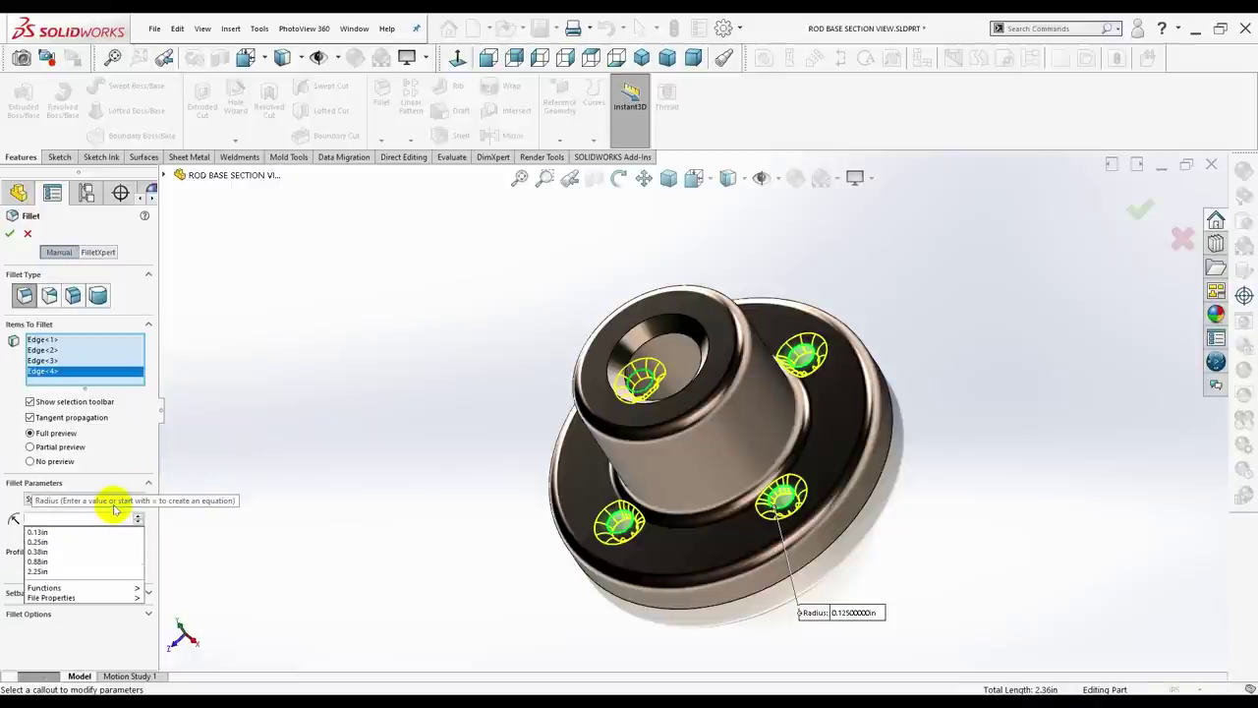
pyautogui.press('Escape')
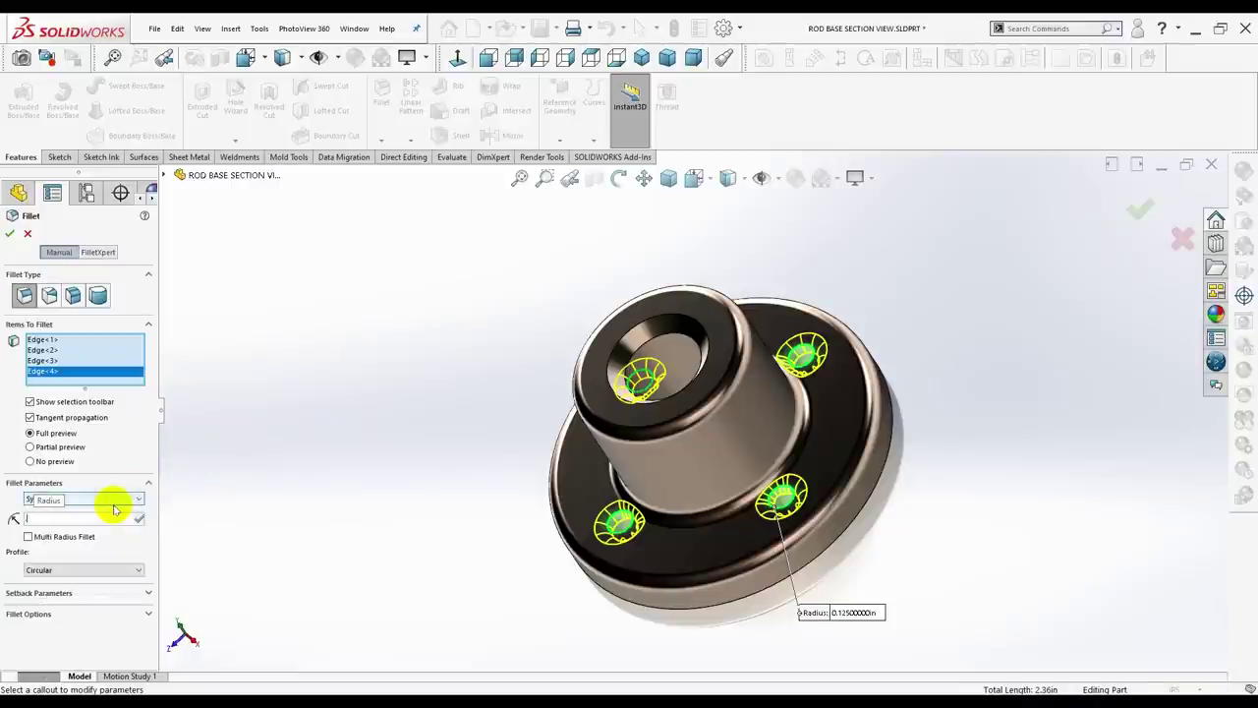
pyautogui.write('3')
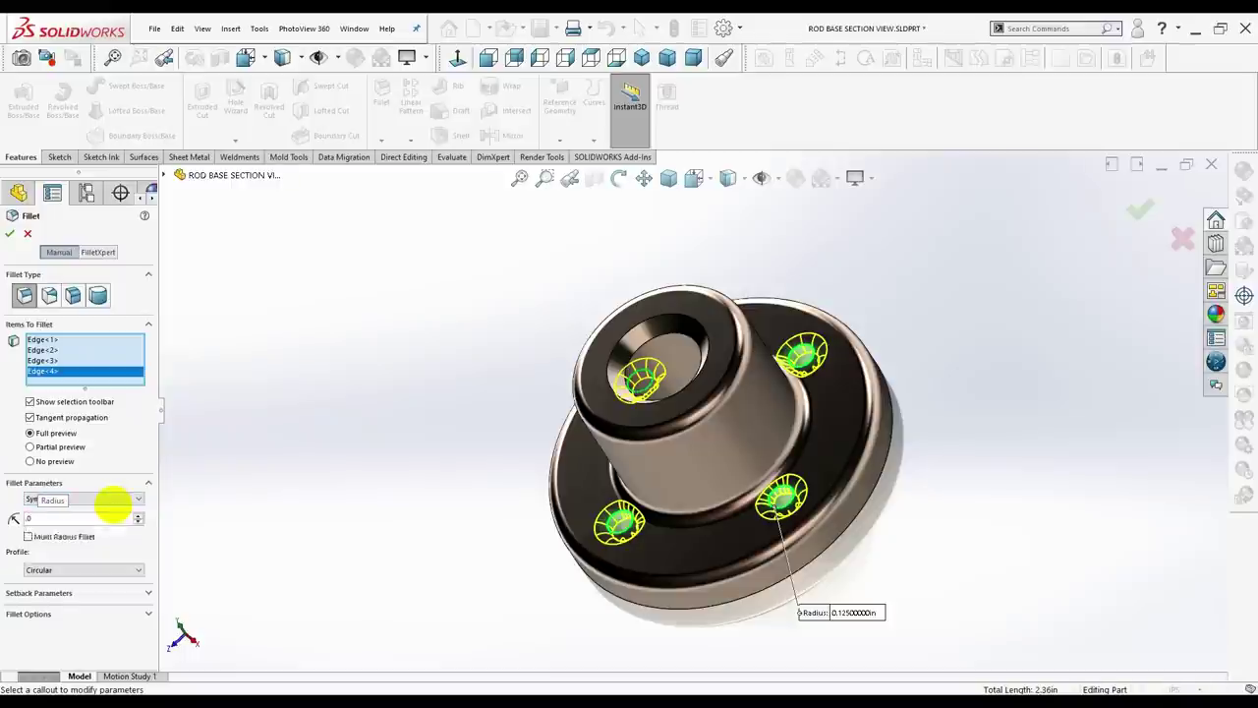
pyautogui.press('Return')
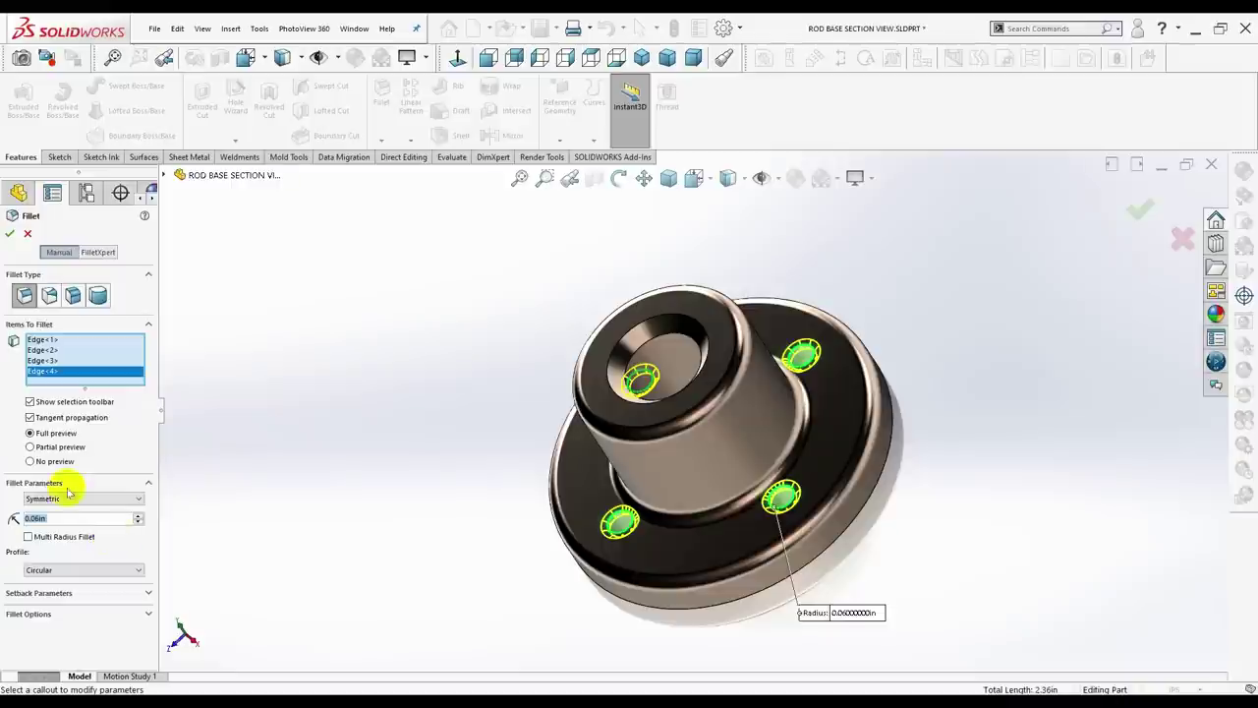
pyautogui.click(10, 233)
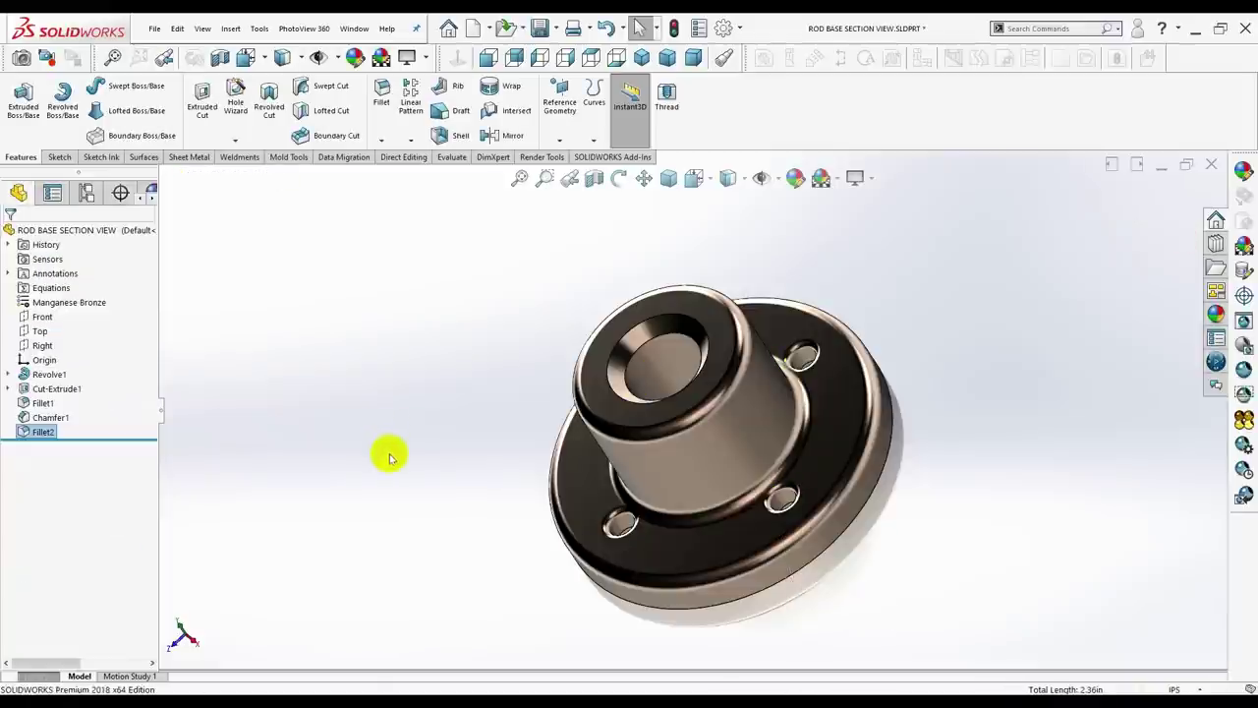
pyautogui.moveTo(387, 449)
pyautogui.mouseDown(button='middle')
pyautogui.moveTo(398, 420)
pyautogui.moveTo(449, 384)
pyautogui.moveTo(477, 393)
pyautogui.moveTo(435, 471)
pyautogui.moveTo(405, 494)
pyautogui.moveTo(488, 500)
pyautogui.moveTo(430, 390)
pyautogui.moveTo(457, 462)
pyautogui.moveTo(494, 258)
pyautogui.moveTo(475, 289)
pyautogui.mouseUp(button='middle')
# Fillet the outer, inner ring and third flange-underside edges at 0.06 in as Fillet3.
pyautogui.click(380, 142)
pyautogui.click(393, 157)
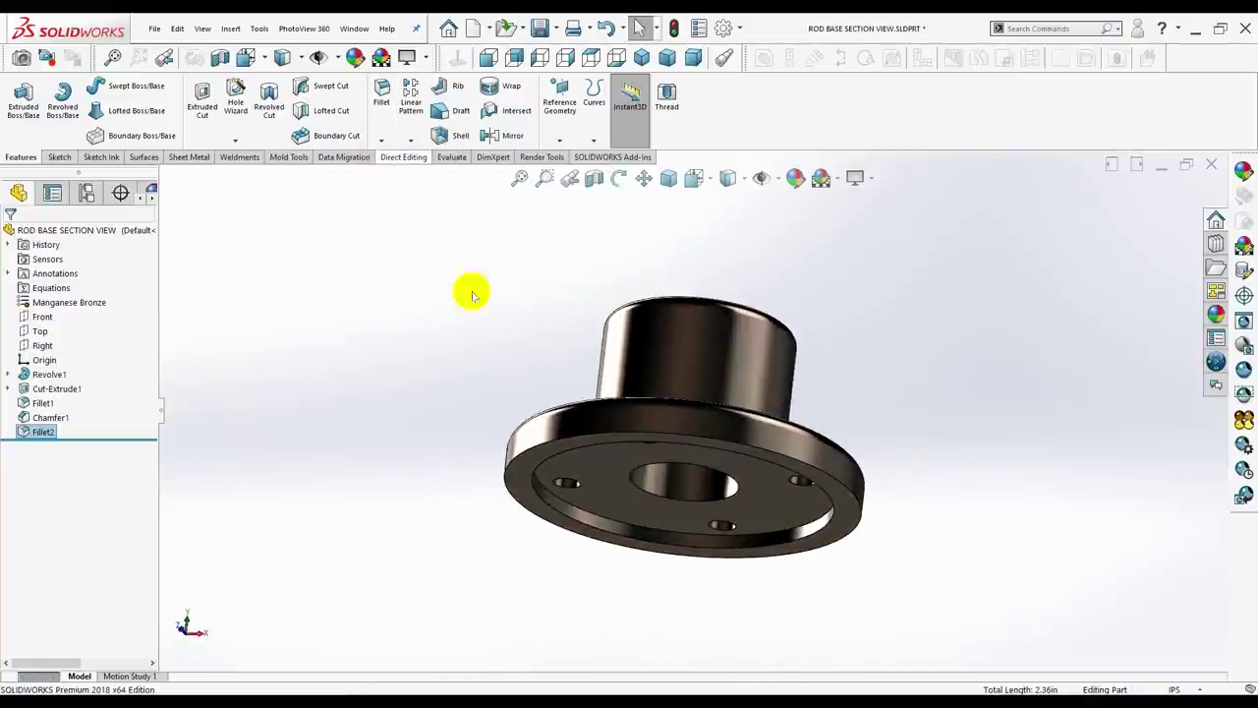
pyautogui.click(522, 437)
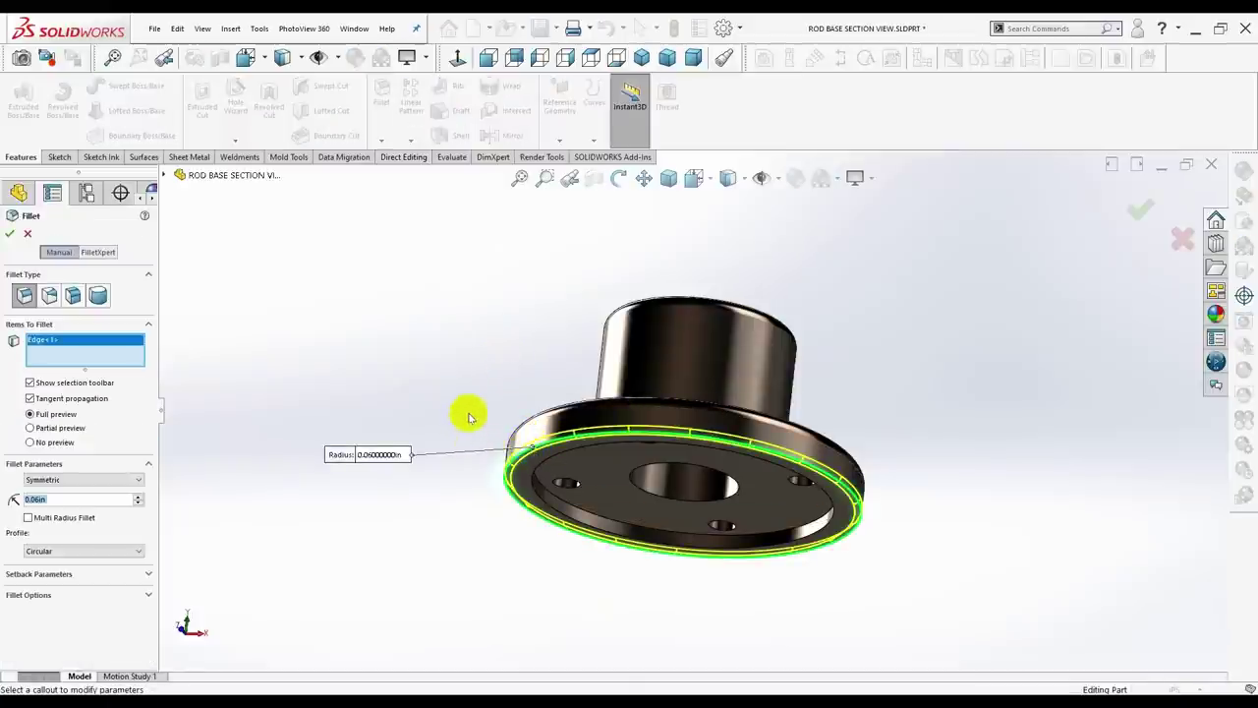
pyautogui.moveTo(468, 418)
pyautogui.mouseDown(button='middle')
pyautogui.moveTo(415, 452)
pyautogui.moveTo(421, 483)
pyautogui.moveTo(438, 422)
pyautogui.moveTo(467, 385)
pyautogui.moveTo(441, 393)
pyautogui.mouseUp(button='middle')
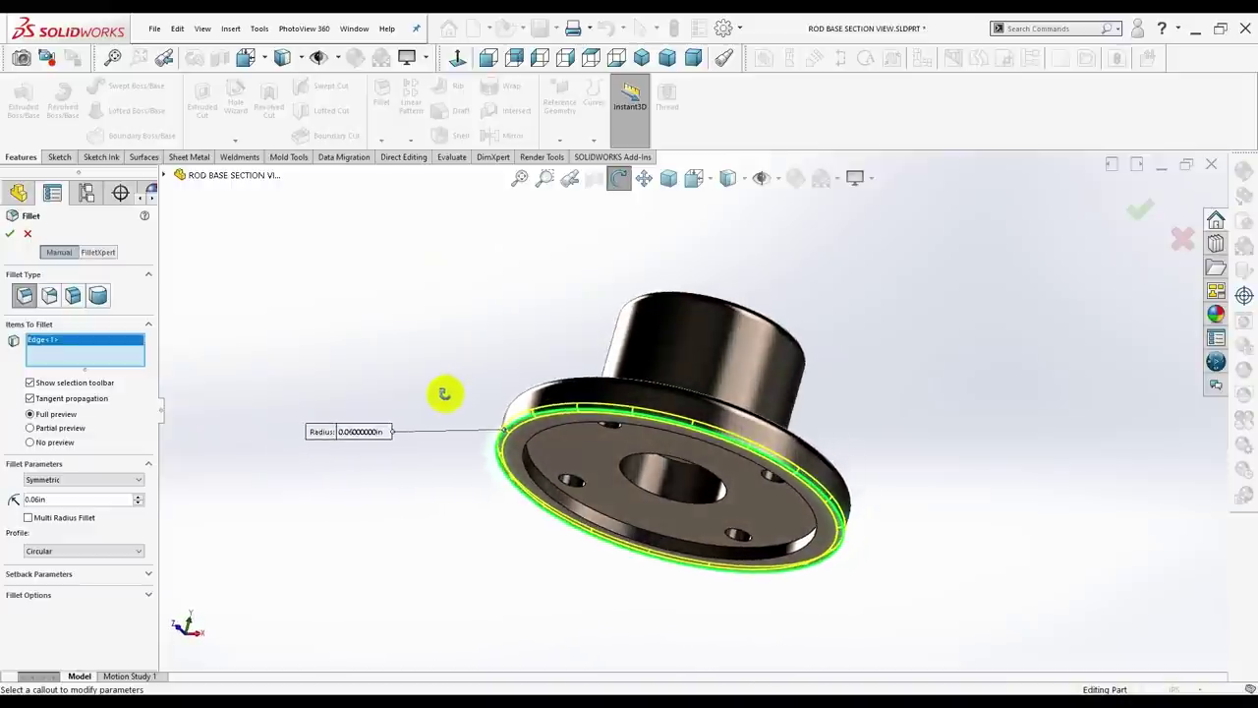
pyautogui.click(523, 454)
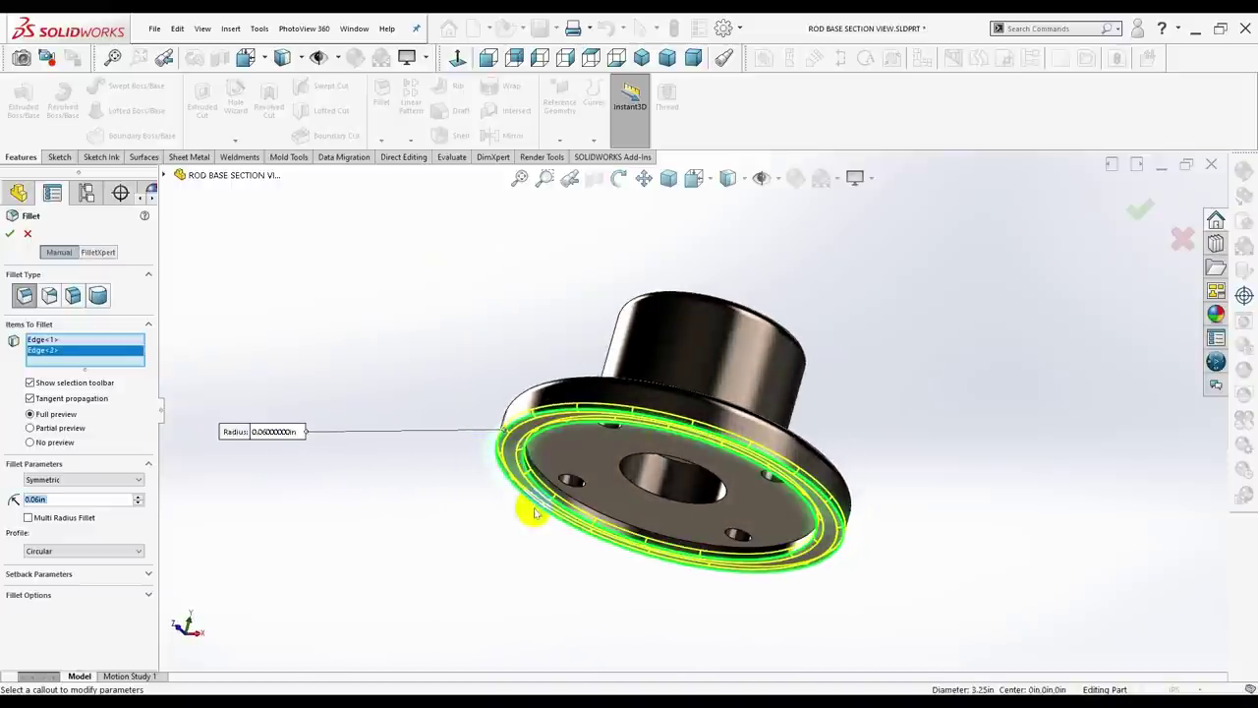
pyautogui.moveTo(525, 508)
pyautogui.mouseDown(button='middle')
pyautogui.moveTo(505, 508)
pyautogui.moveTo(577, 449)
pyautogui.mouseUp(button='middle')
pyautogui.click(555, 464)
pyautogui.click(121, 339)
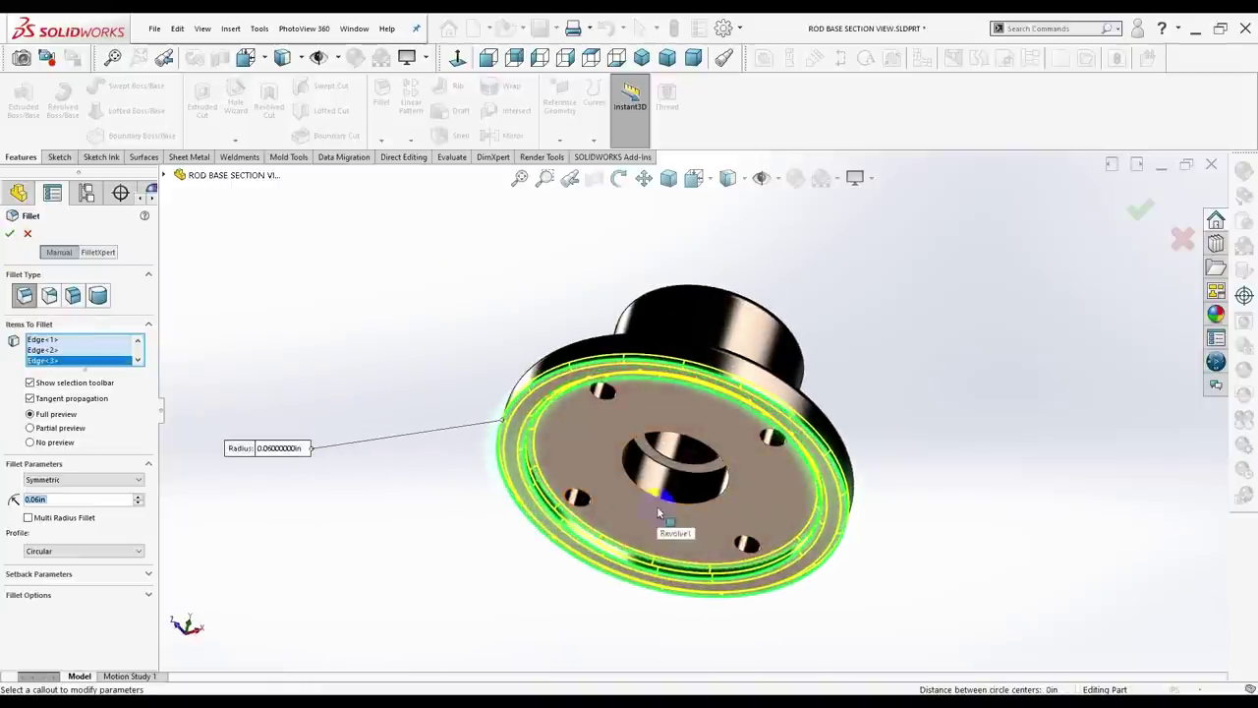
pyautogui.moveTo(477, 401)
pyautogui.mouseDown(button='middle')
pyautogui.moveTo(426, 294)
pyautogui.moveTo(402, 371)
pyautogui.mouseUp(button='middle')
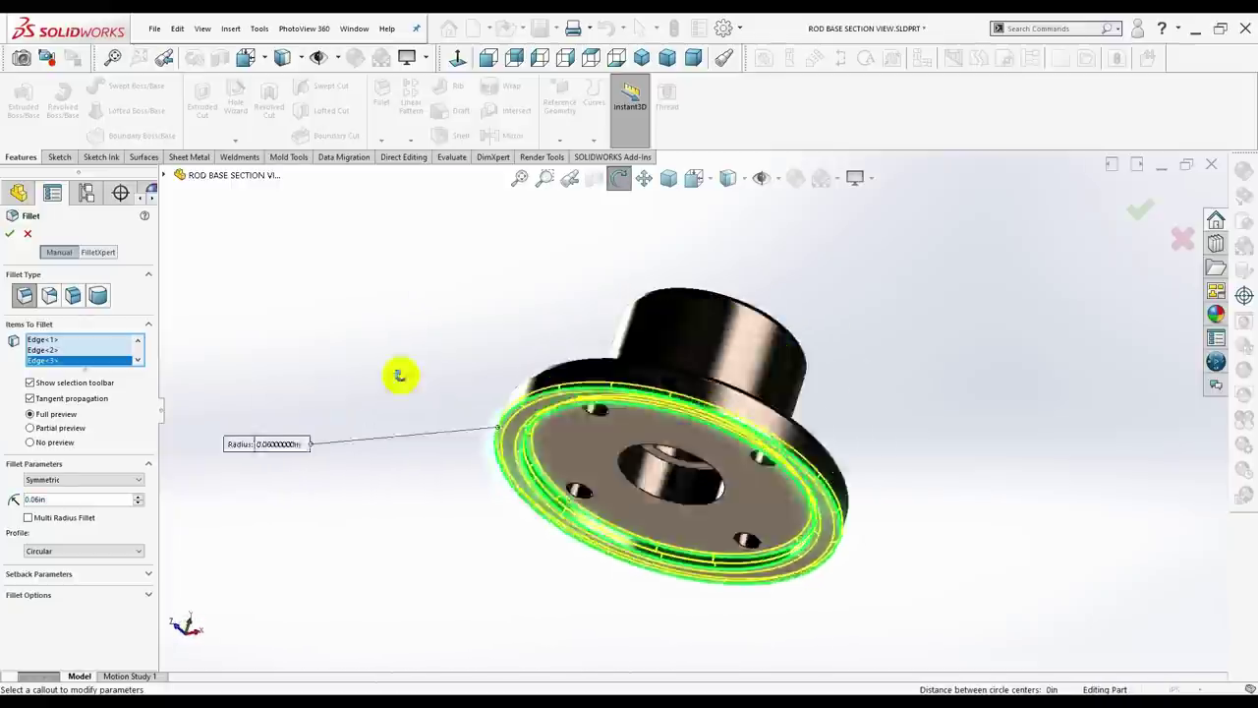
pyautogui.click(9, 234)
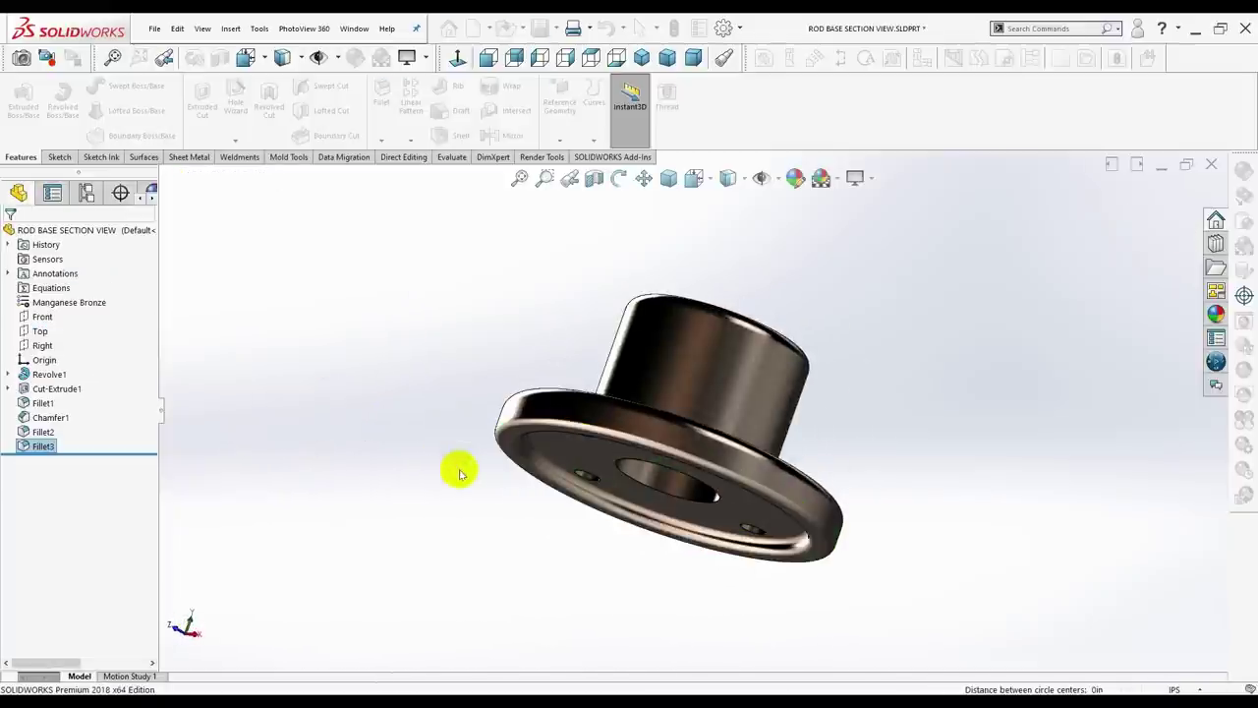
pyautogui.moveTo(466, 469)
pyautogui.mouseDown(button='middle')
pyautogui.moveTo(525, 354)
pyautogui.moveTo(458, 345)
pyautogui.moveTo(501, 365)
pyautogui.moveTo(548, 554)
pyautogui.moveTo(524, 477)
pyautogui.moveTo(508, 561)
pyautogui.moveTo(500, 321)
pyautogui.mouseUp(button='middle')
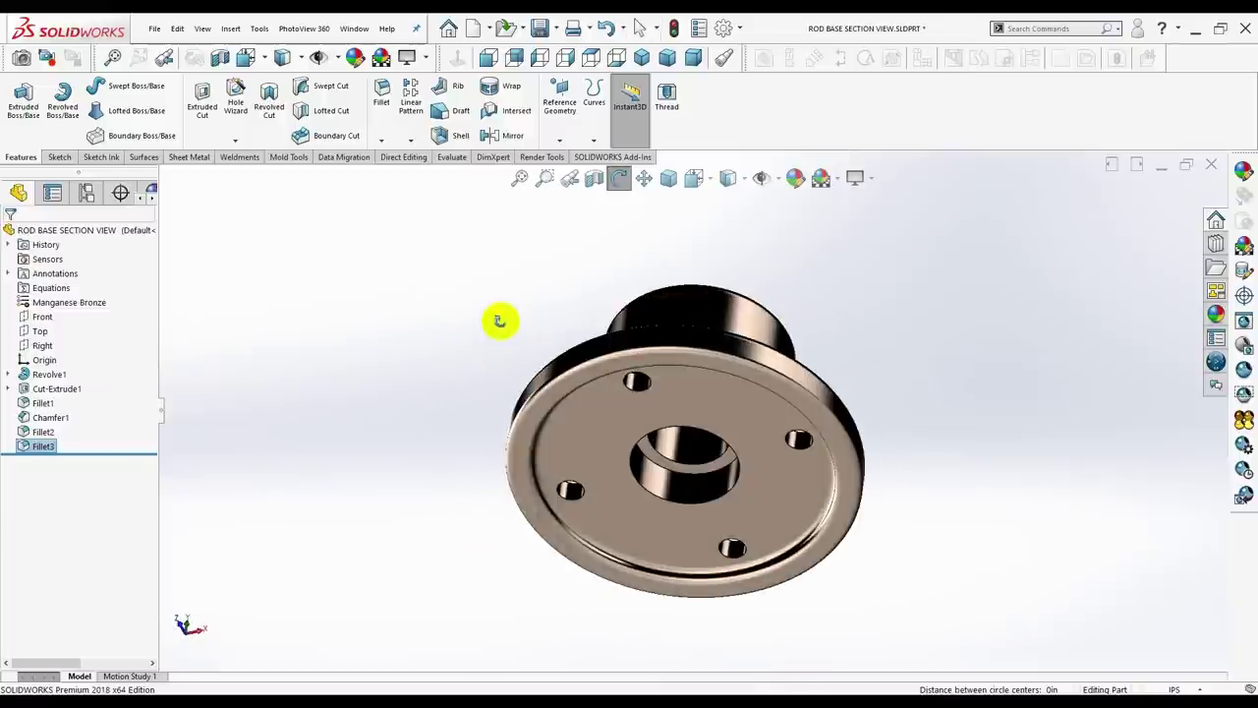
# Fillet the four bolt-hole edges on the flange underside at 0.06 in as Fillet4.
pyautogui.click(637, 383)
pyautogui.click(411, 139)
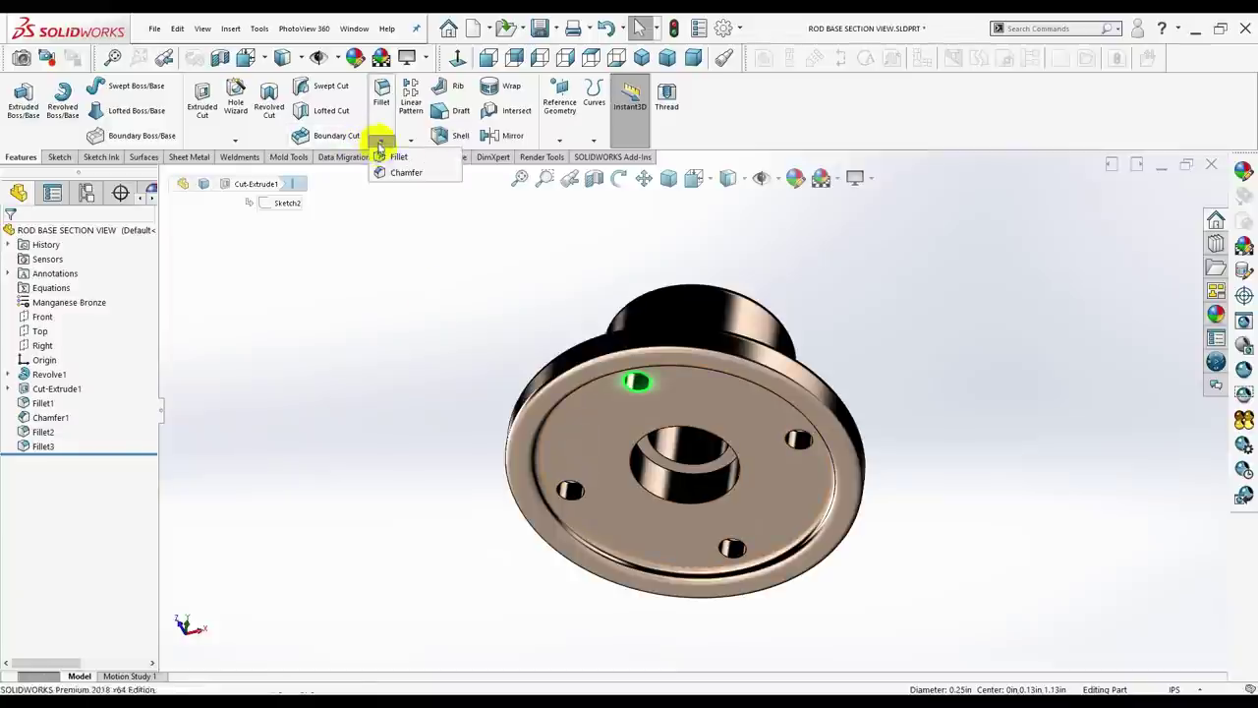
pyautogui.click(575, 490)
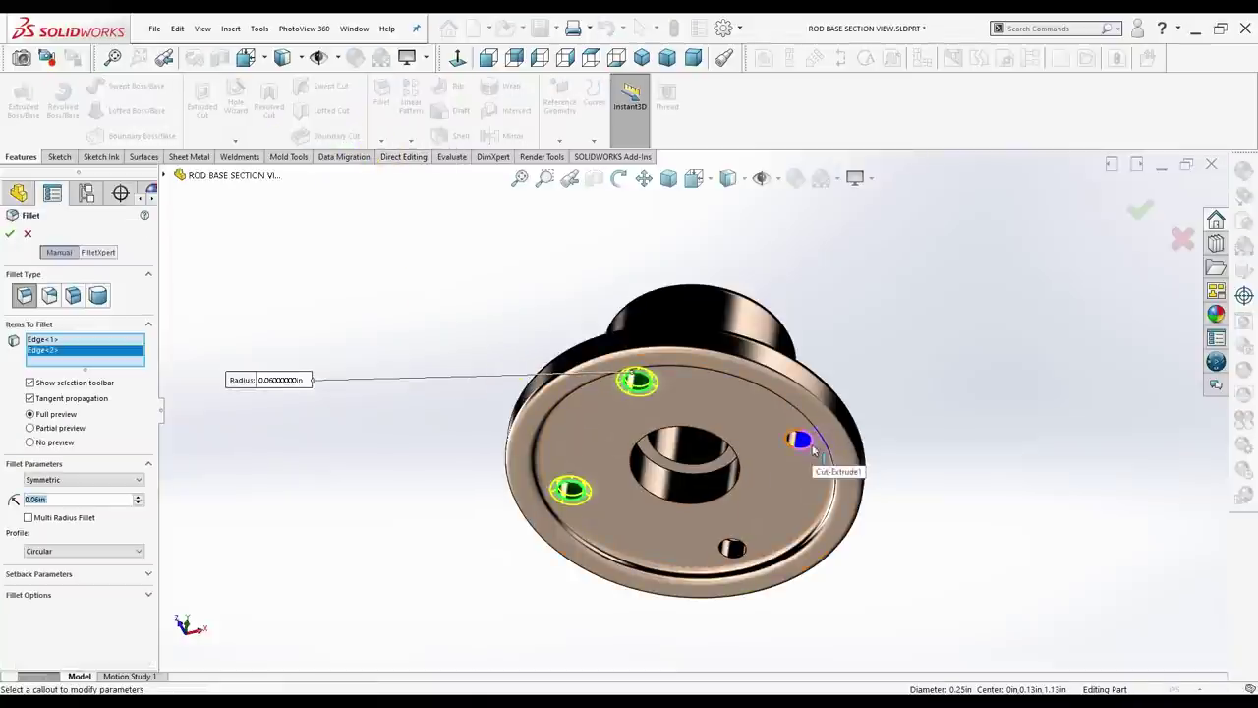
pyautogui.click(812, 448)
pyautogui.click(745, 550)
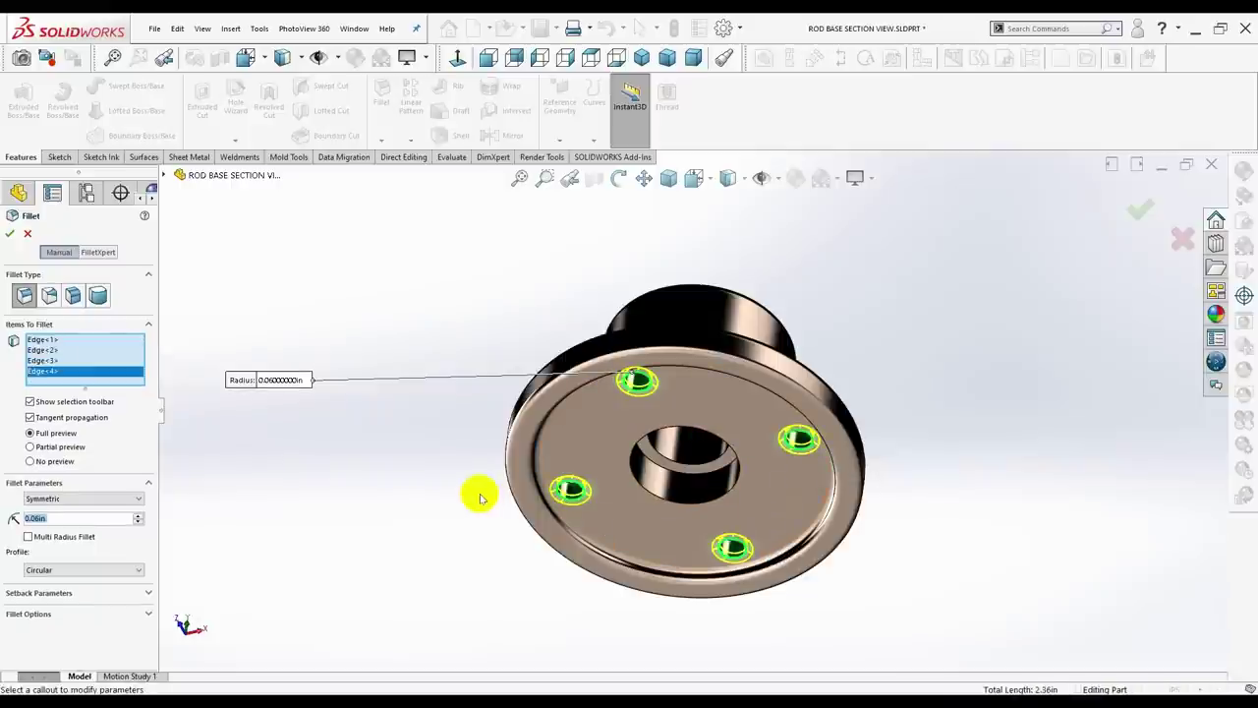
pyautogui.click(10, 234)
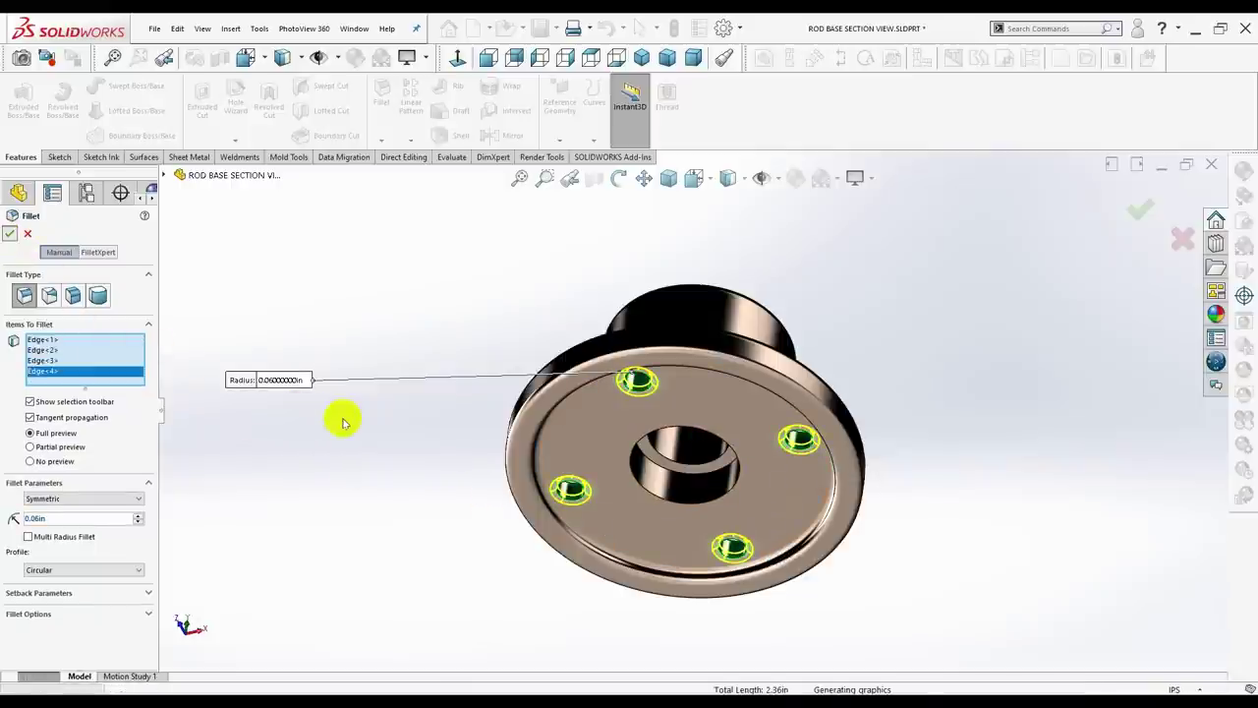
pyautogui.moveTo(388, 432)
pyautogui.mouseDown(button='middle')
pyautogui.moveTo(401, 326)
pyautogui.moveTo(420, 304)
pyautogui.moveTo(393, 309)
pyautogui.moveTo(360, 341)
pyautogui.moveTo(373, 356)
pyautogui.mouseUp(button='middle')
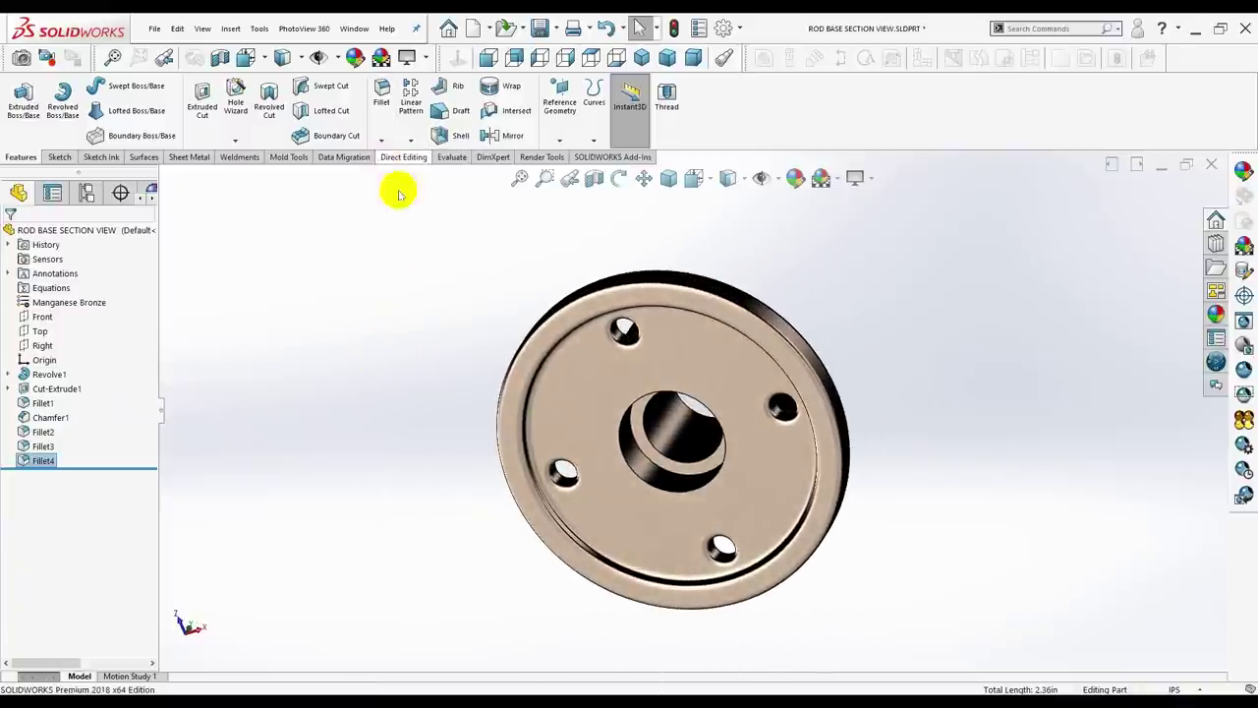
# Fillet three edges around the central bore at 0.06 in as Fillet5.
pyautogui.click(665, 491)
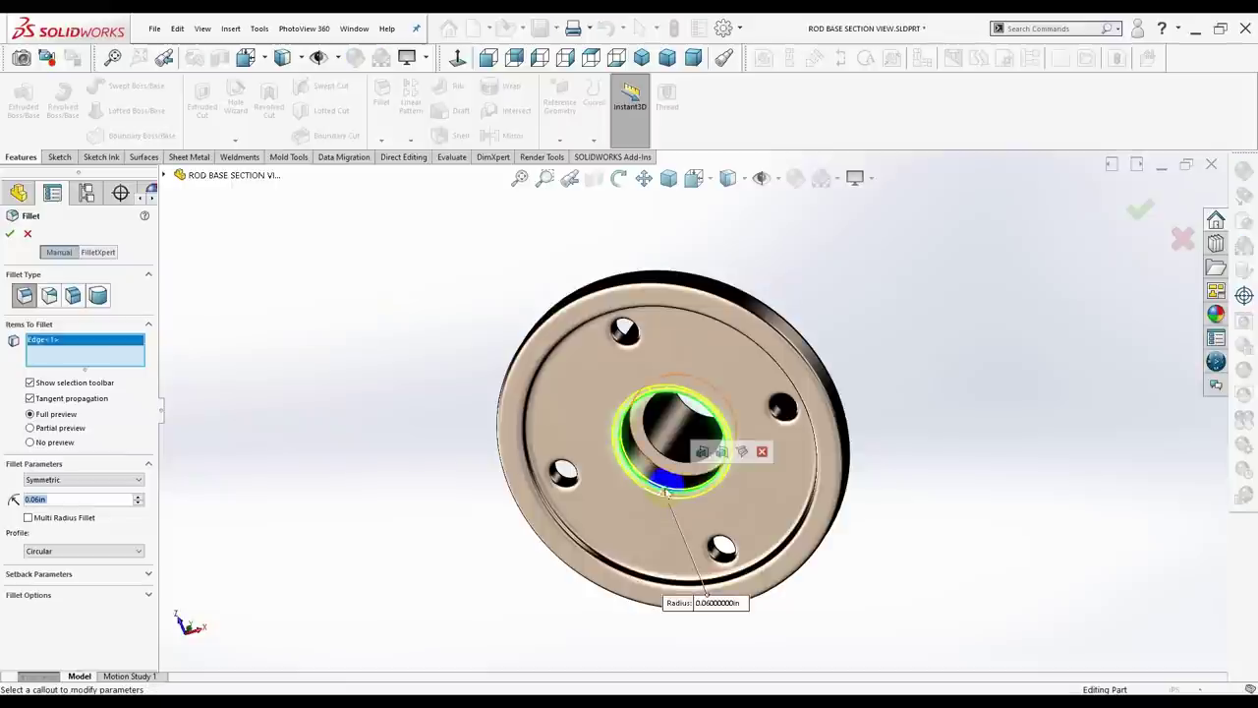
pyautogui.click(668, 478)
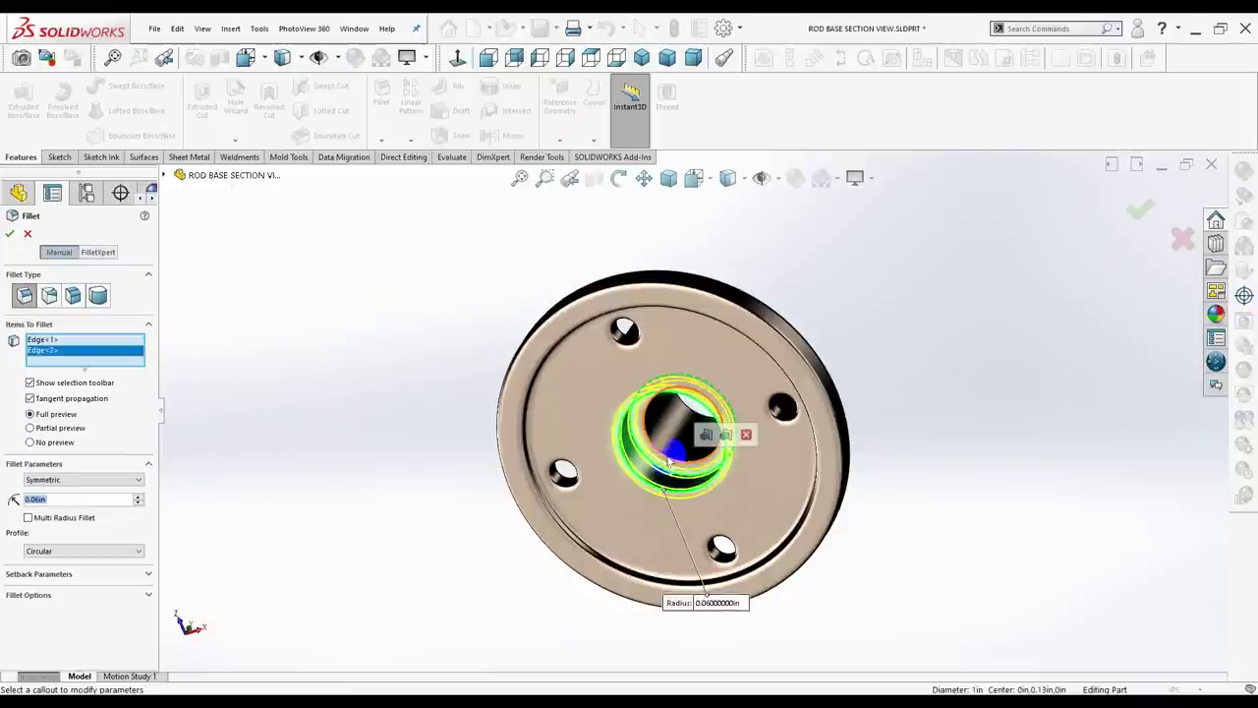
pyautogui.moveTo(828, 453)
pyautogui.mouseDown(button='middle')
pyautogui.moveTo(748, 566)
pyautogui.moveTo(841, 203)
pyautogui.moveTo(831, 127)
pyautogui.moveTo(815, 160)
pyautogui.moveTo(835, 393)
pyautogui.mouseUp(button='middle')
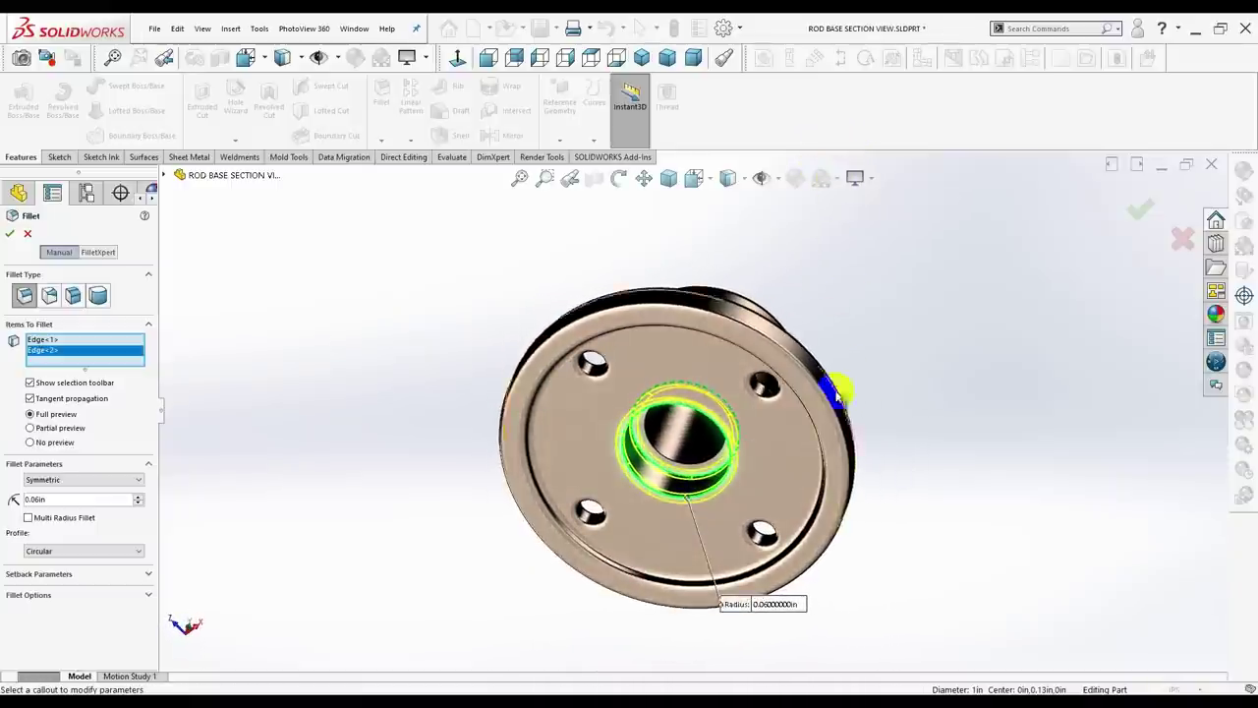
pyautogui.click(674, 467)
pyautogui.click(10, 233)
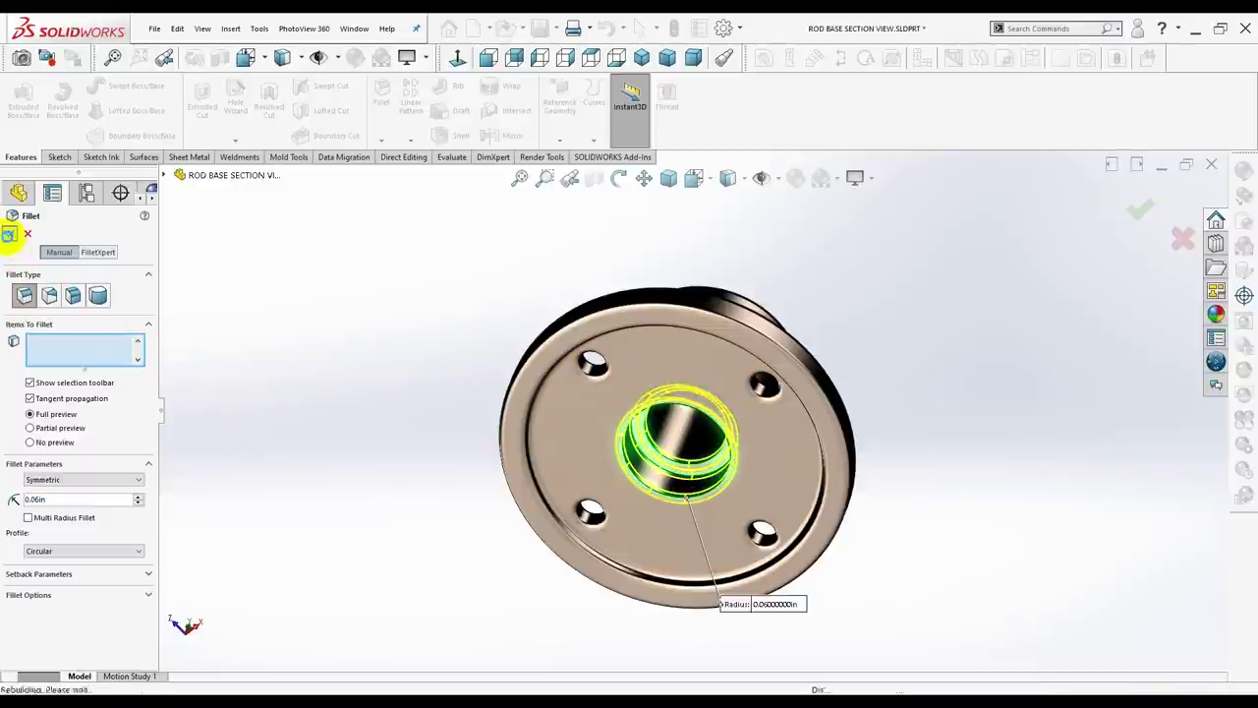
# Edit Fillet5 to add the bore edge at the top of the hub.
pyautogui.moveTo(435, 502)
pyautogui.mouseDown(button='middle')
pyautogui.moveTo(466, 387)
pyautogui.moveTo(505, 399)
pyautogui.moveTo(430, 449)
pyautogui.moveTo(453, 442)
pyautogui.mouseUp(button='middle')
pyautogui.moveTo(973, 435)
pyautogui.mouseDown(button='middle')
pyautogui.moveTo(834, 396)
pyautogui.moveTo(815, 416)
pyautogui.moveTo(820, 471)
pyautogui.moveTo(828, 369)
pyautogui.moveTo(815, 402)
pyautogui.moveTo(715, 363)
pyautogui.mouseUp(button='middle')
pyautogui.click(715, 359)
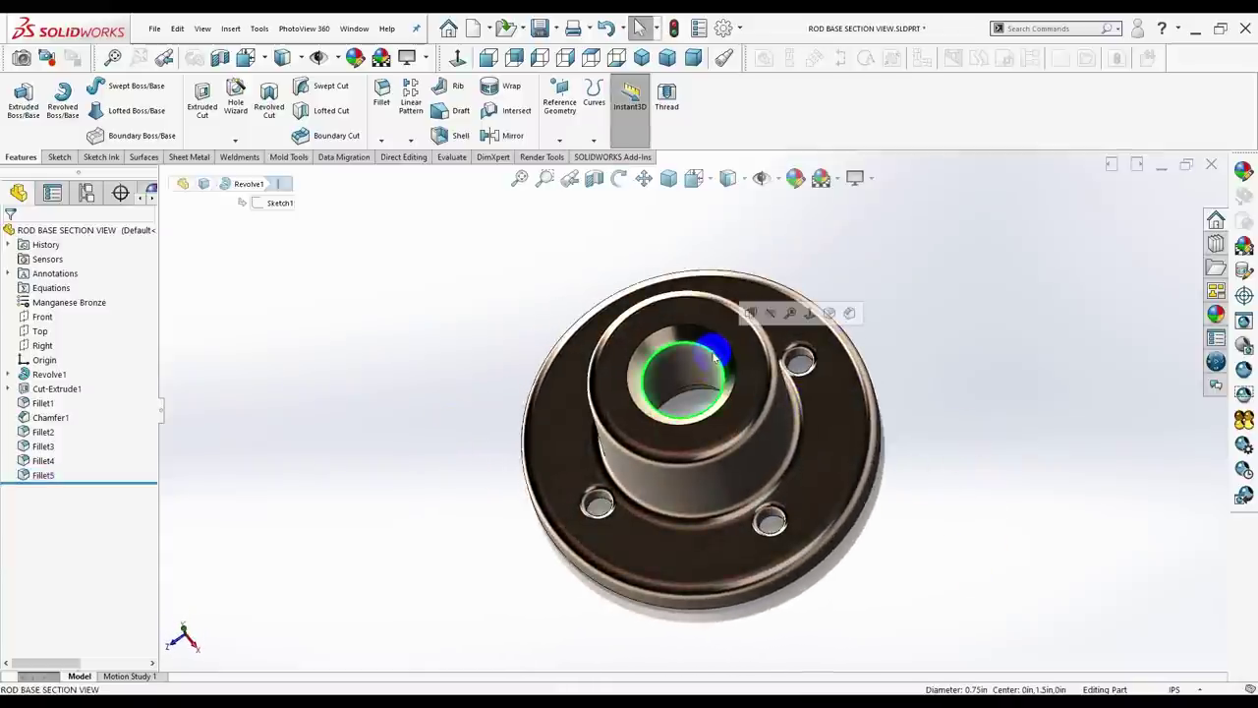
pyautogui.click(40, 475)
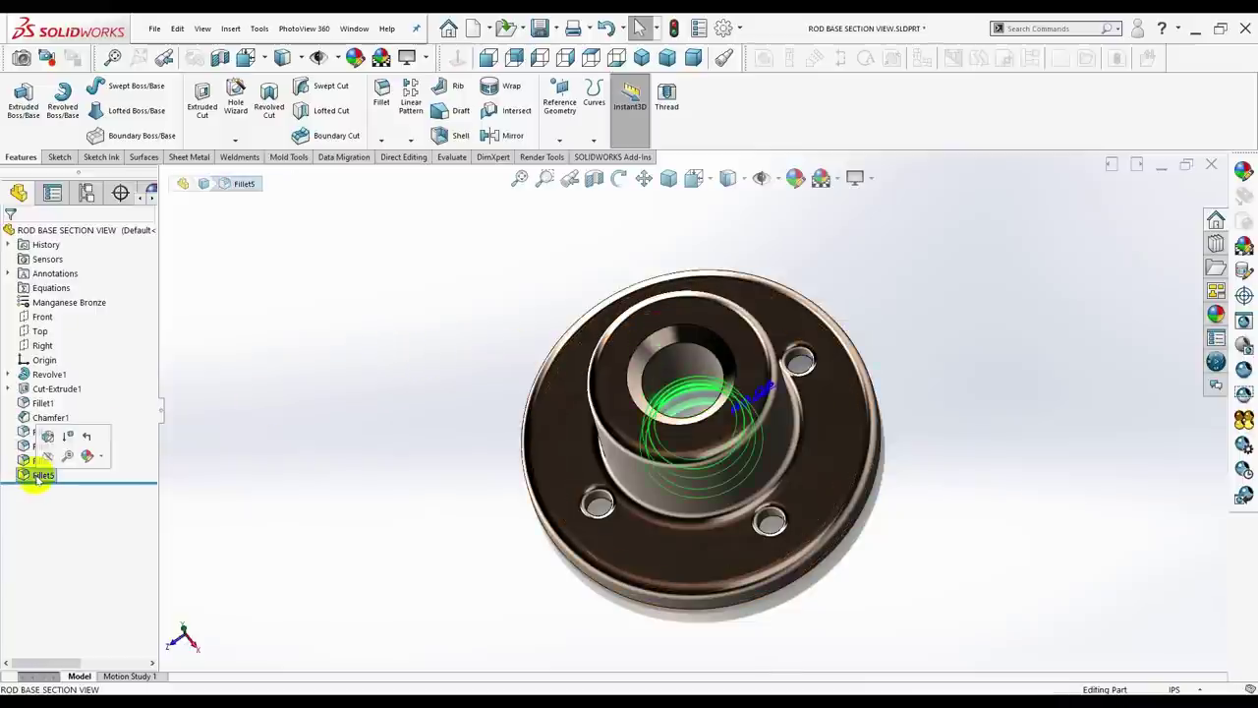
pyautogui.click(49, 436)
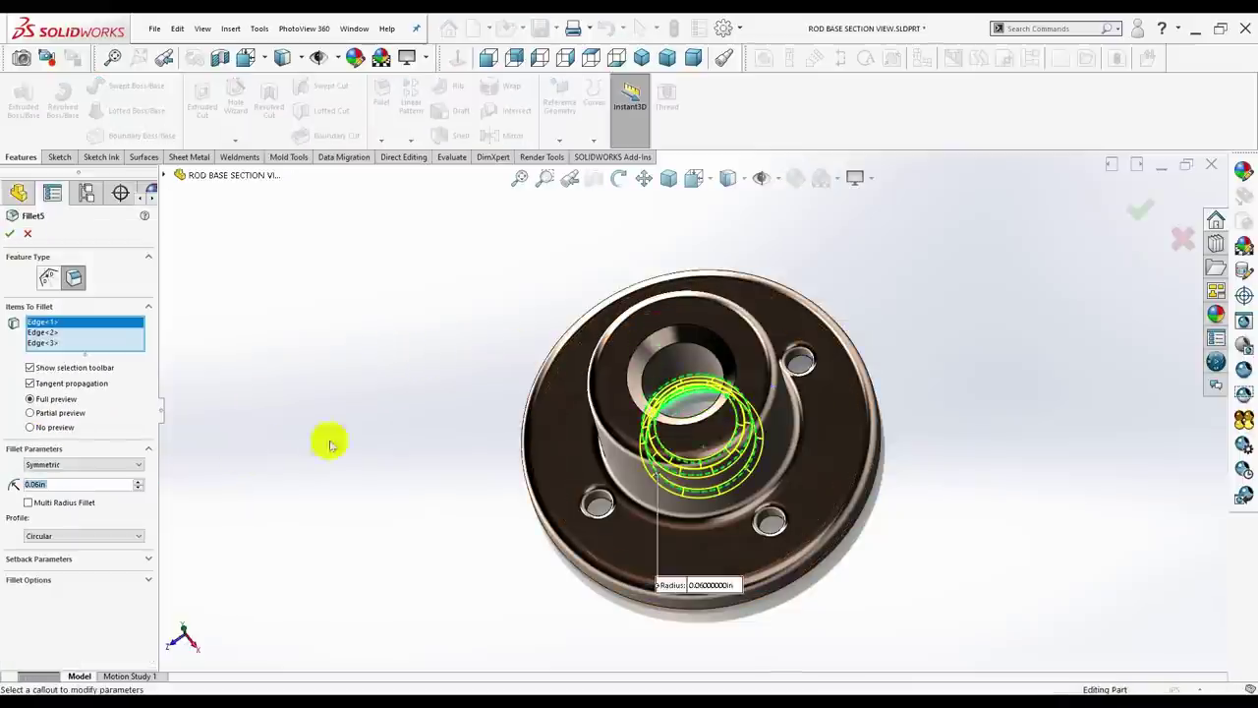
pyautogui.click(647, 369)
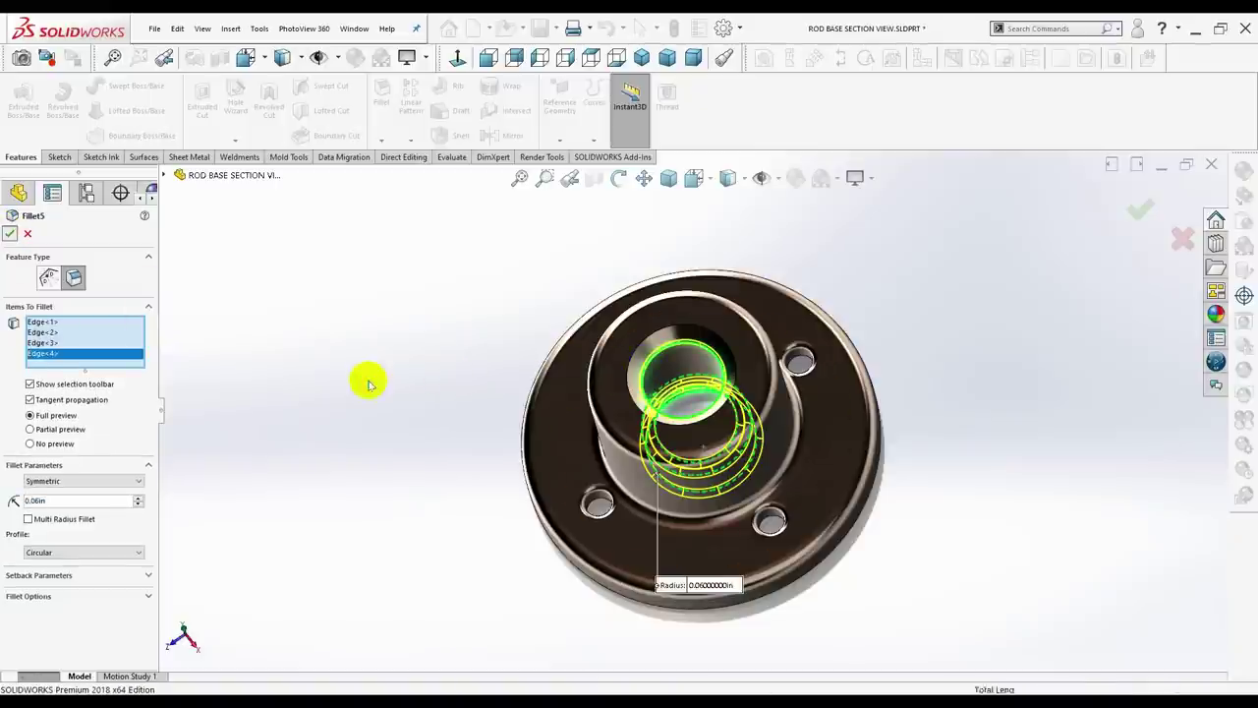
pyautogui.press('Return')
pyautogui.moveTo(382, 422)
pyautogui.mouseDown(button='middle')
pyautogui.moveTo(406, 380)
pyautogui.moveTo(461, 364)
pyautogui.moveTo(444, 272)
pyautogui.moveTo(458, 317)
pyautogui.moveTo(386, 361)
pyautogui.mouseUp(button='middle')
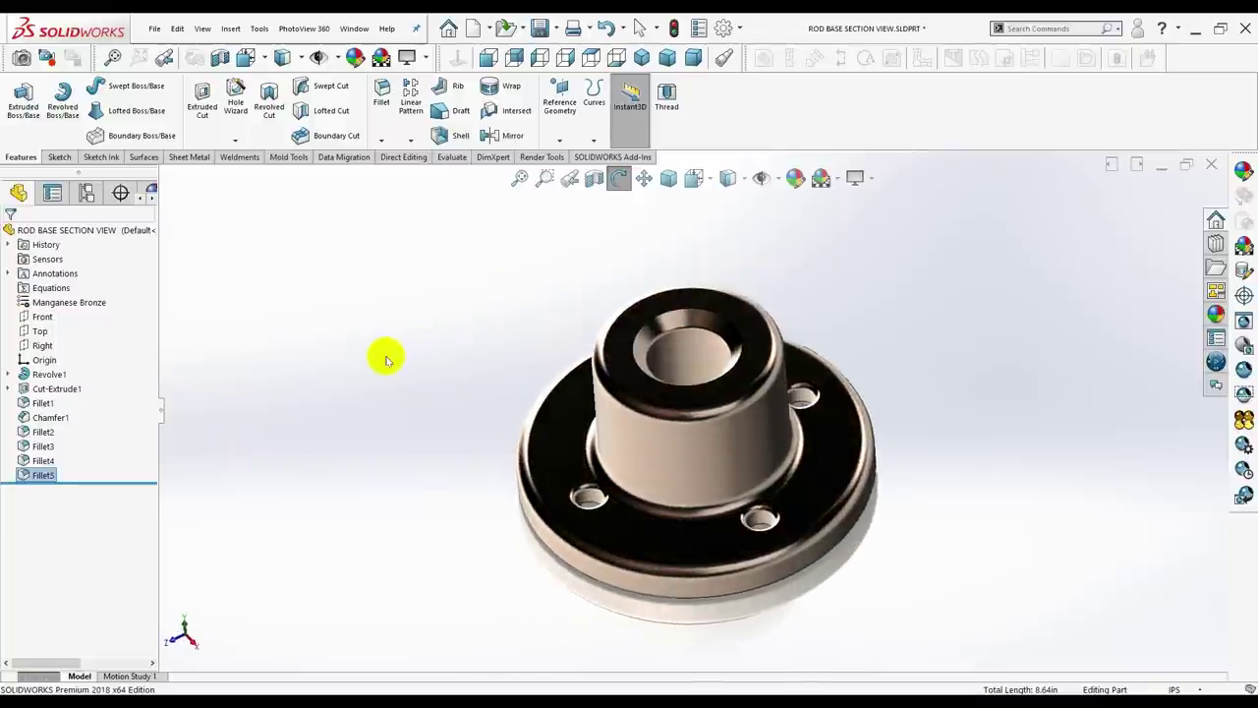
# Compare Isometric, Trimetric and Dimetric views, settle on Isometric, and open System Options.
pyautogui.moveTo(421, 413)
pyautogui.mouseDown(button='middle')
pyautogui.moveTo(500, 246)
pyautogui.moveTo(482, 180)
pyautogui.moveTo(455, 323)
pyautogui.moveTo(546, 266)
pyautogui.mouseUp(button='middle')
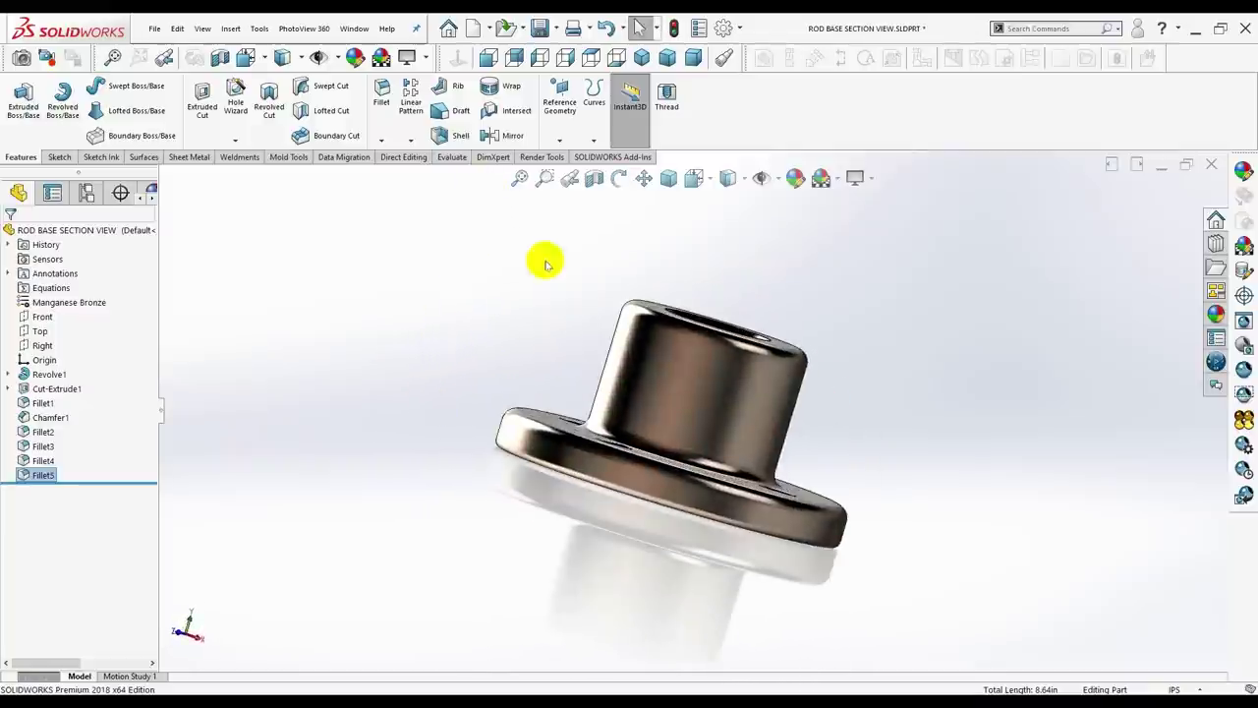
pyautogui.click(641, 57)
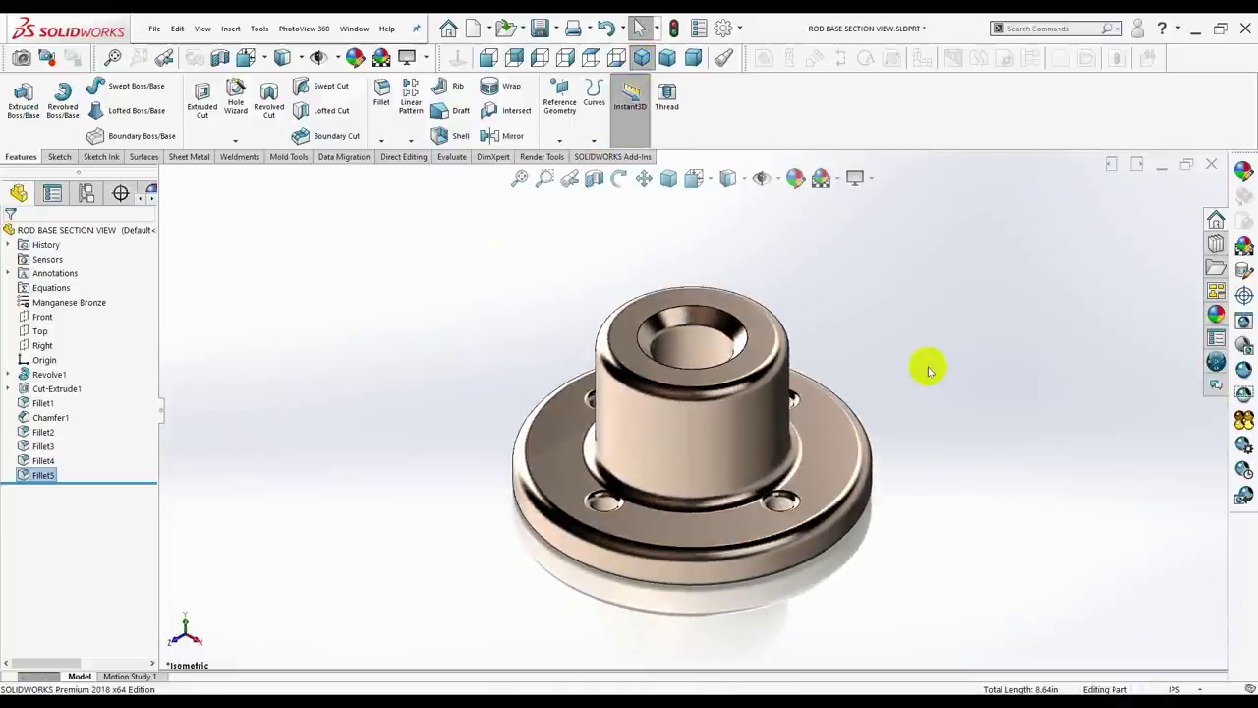
pyautogui.click(667, 58)
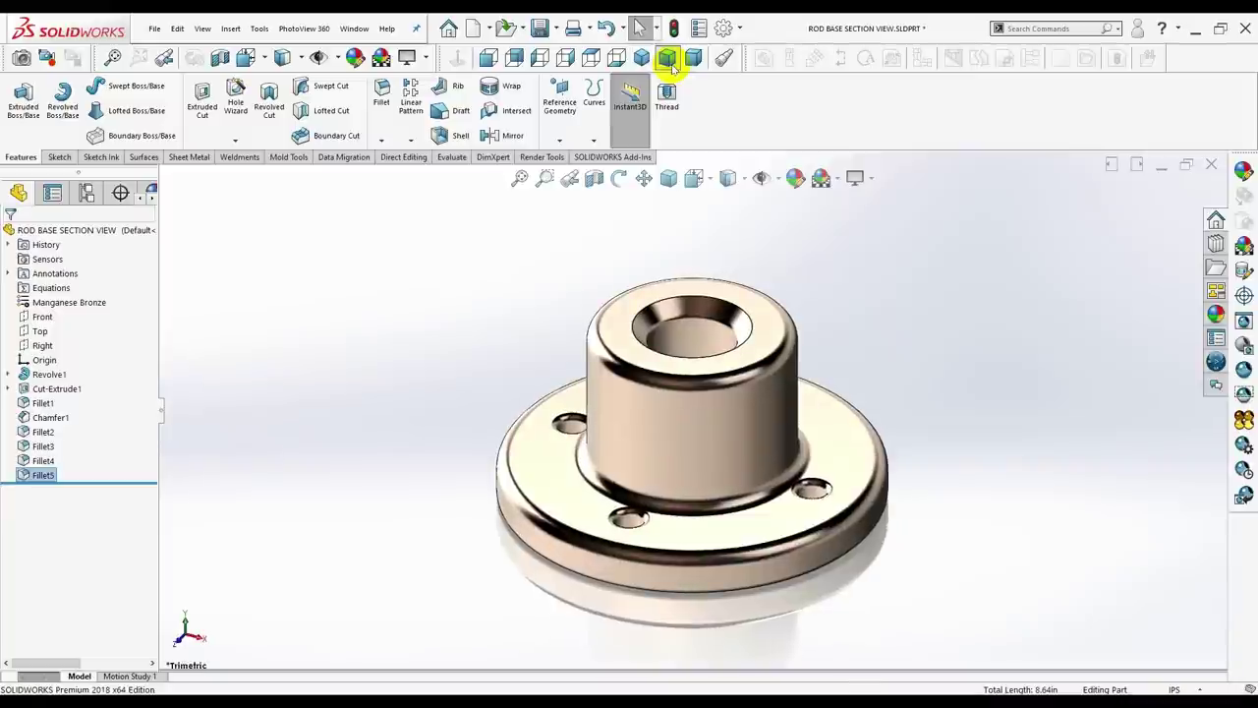
pyautogui.click(692, 58)
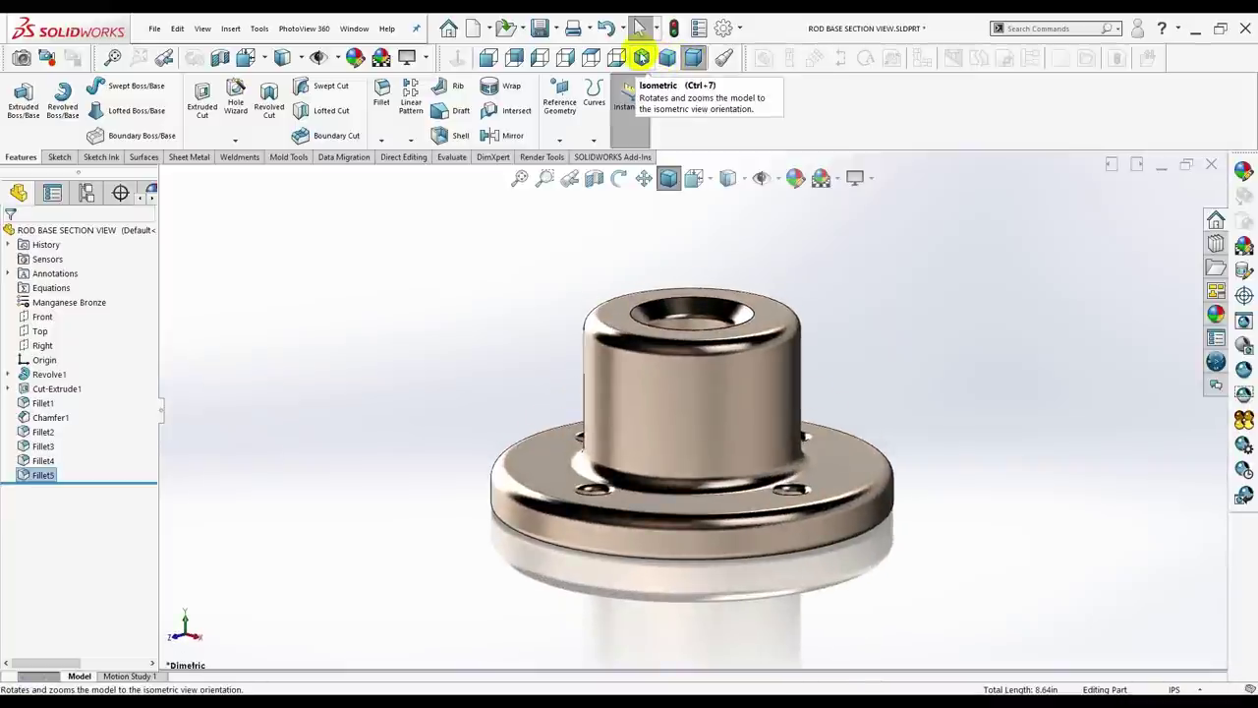
pyautogui.click(641, 57)
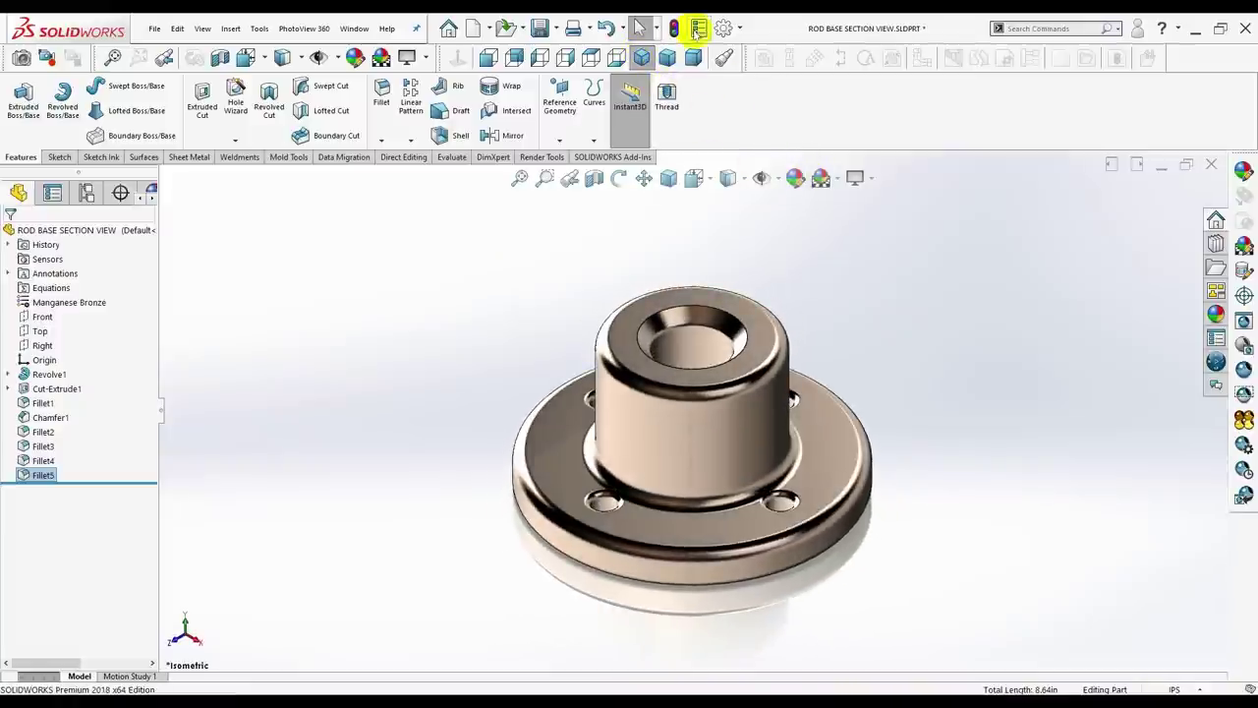
pyautogui.click(739, 29)
pyautogui.click(739, 47)
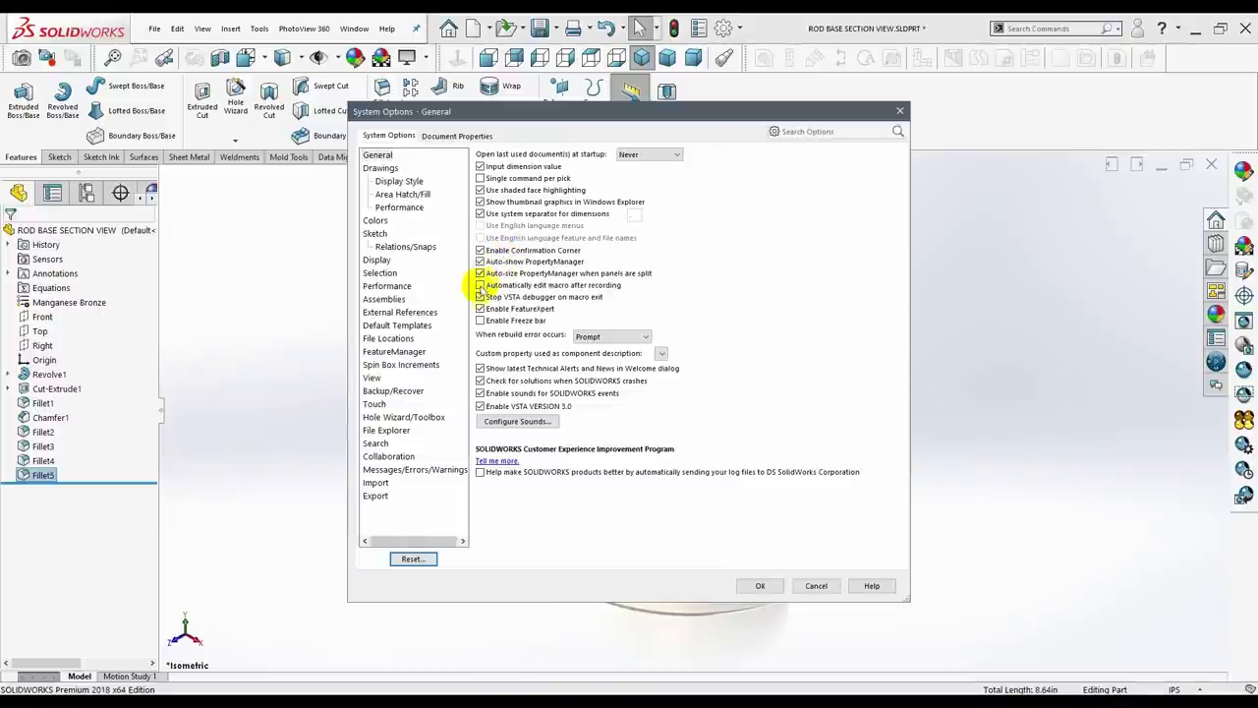
# Review the Document Properties Image Quality page and close the Options dialog.
pyautogui.click(455, 137)
pyautogui.click(390, 299)
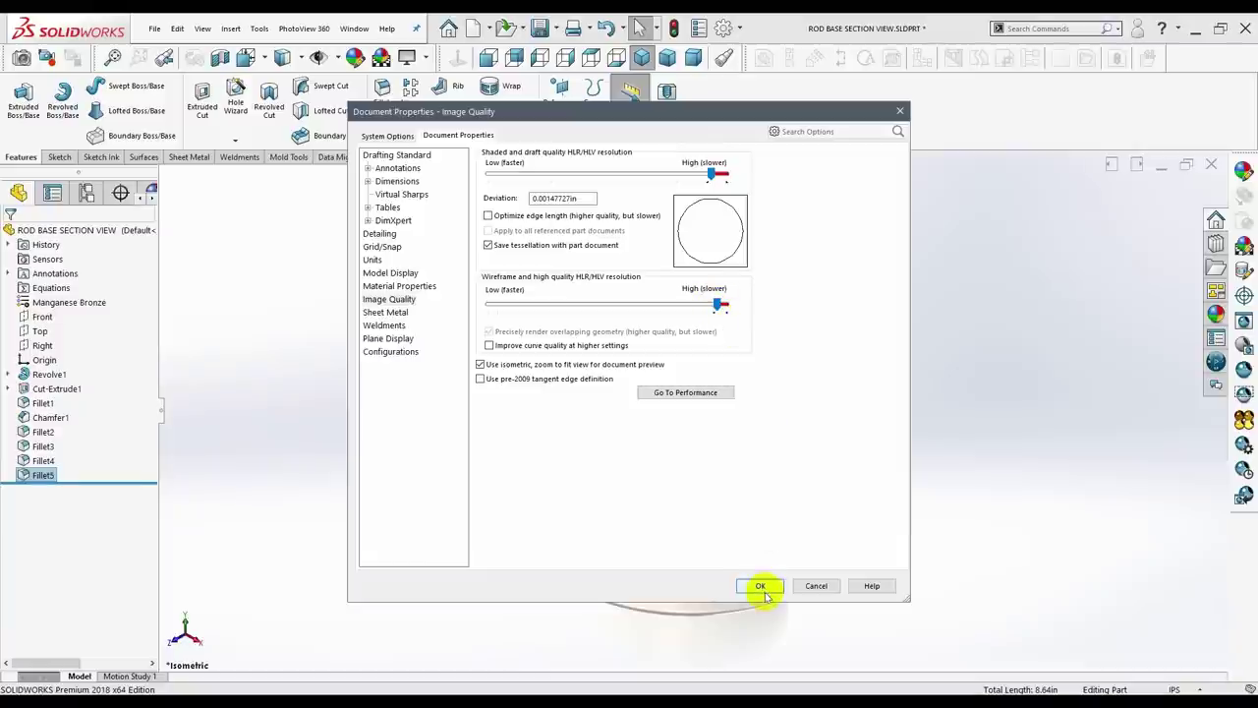
pyautogui.press('Return')
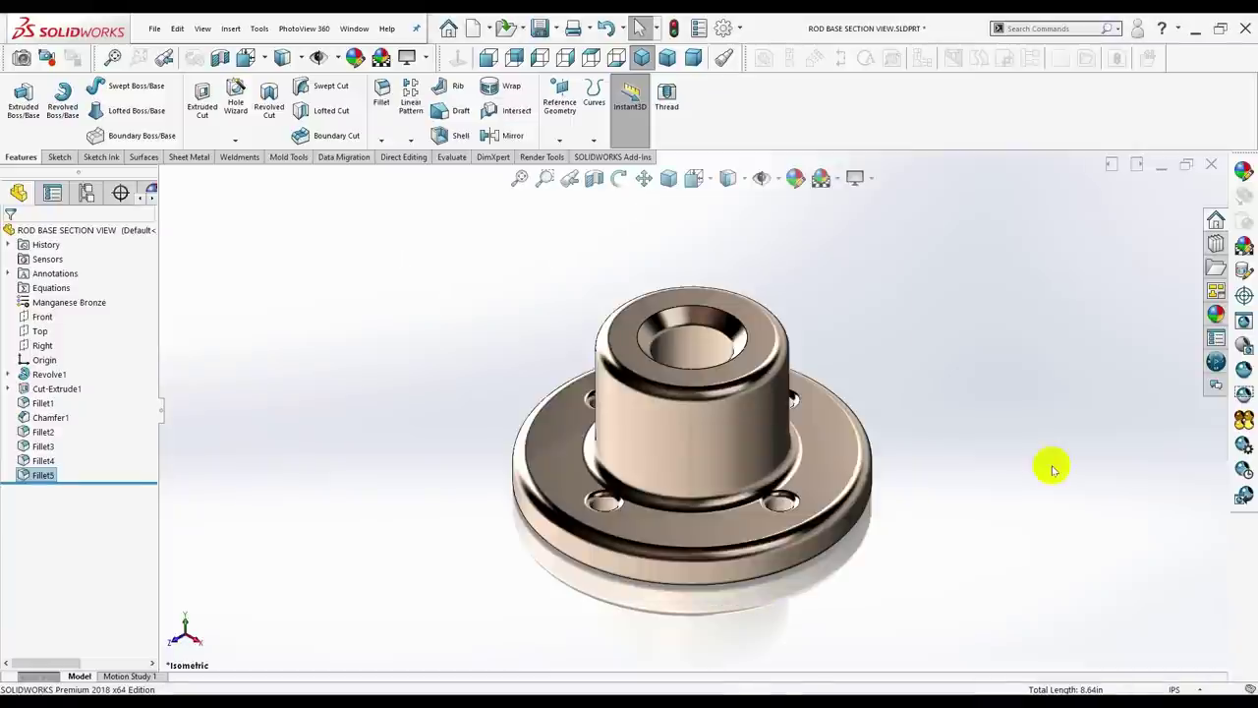
# Show the bushing in isometric view with the plain Shaded display style.
pyautogui.moveTo(928, 550); pyautogui.dragTo(894, 547, button='middle')
pyautogui.click(641, 61)
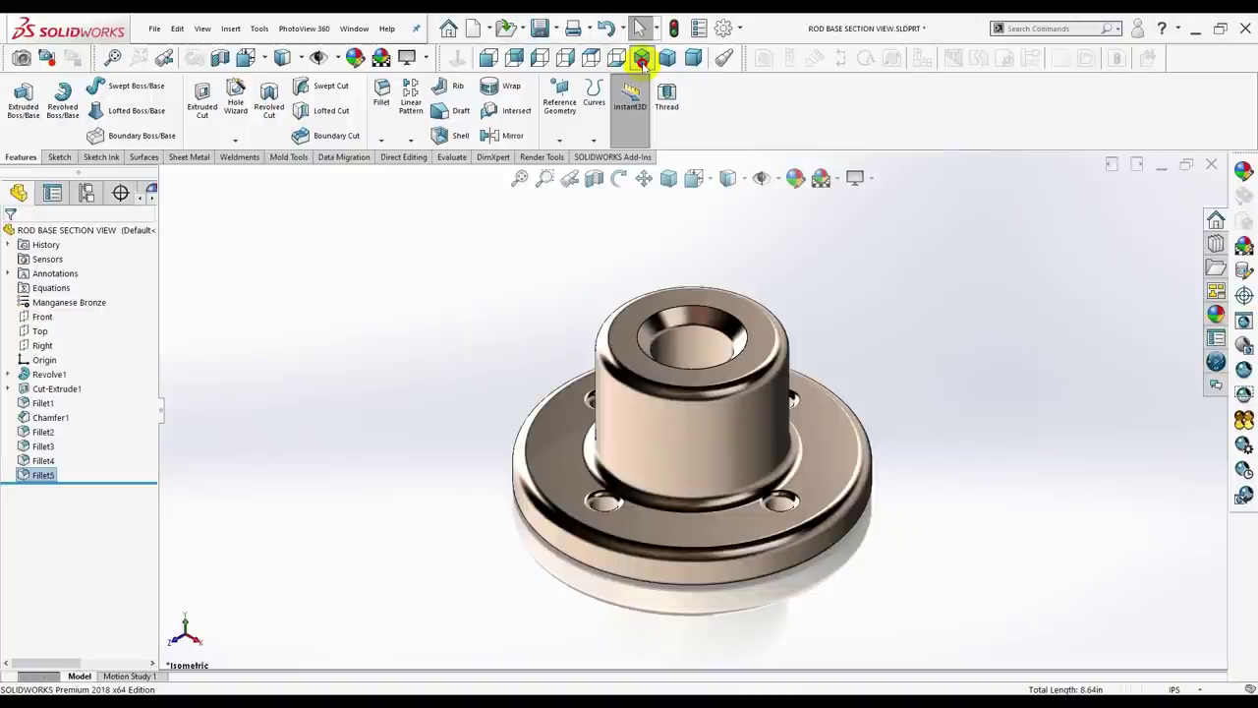
pyautogui.click(730, 179)
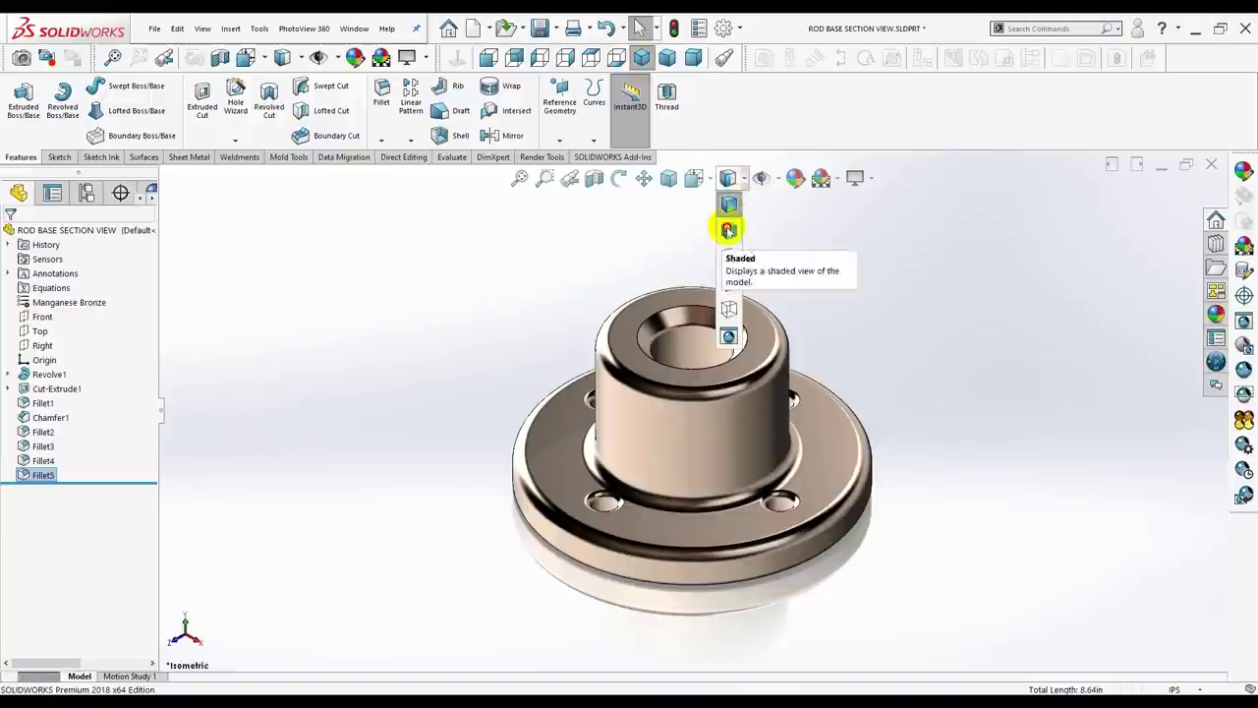
pyautogui.click(730, 227)
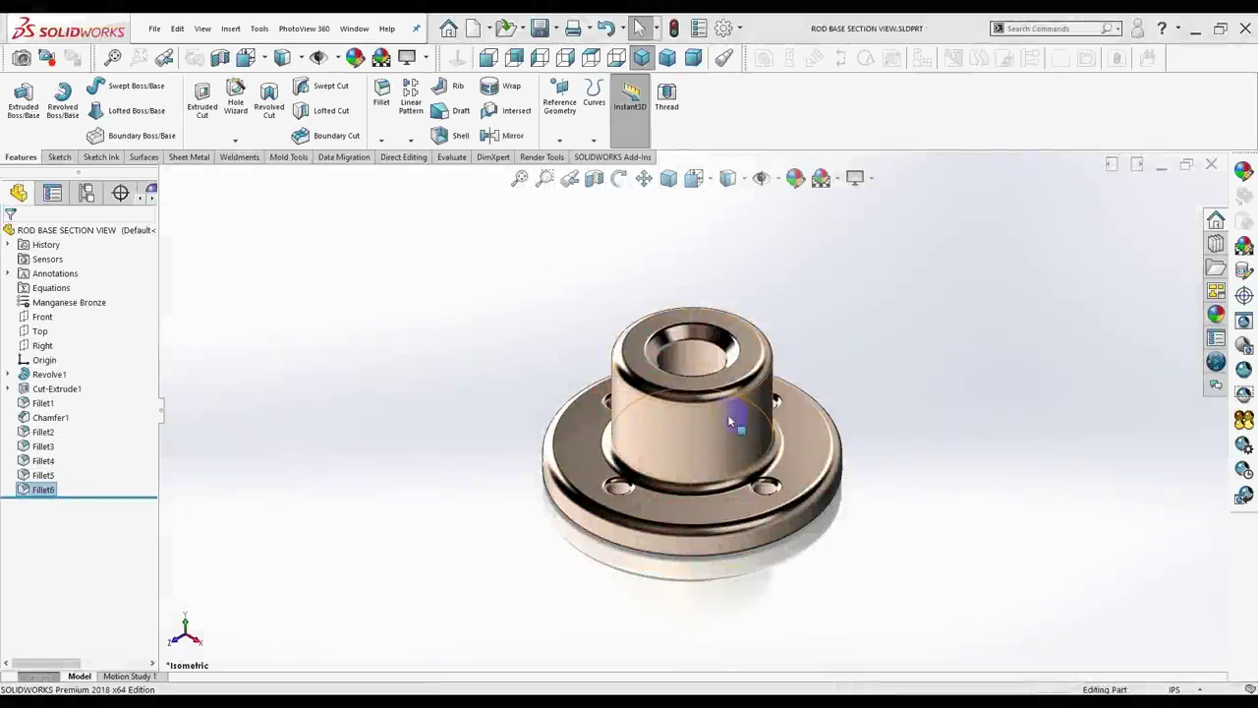
pyautogui.click(729, 420)
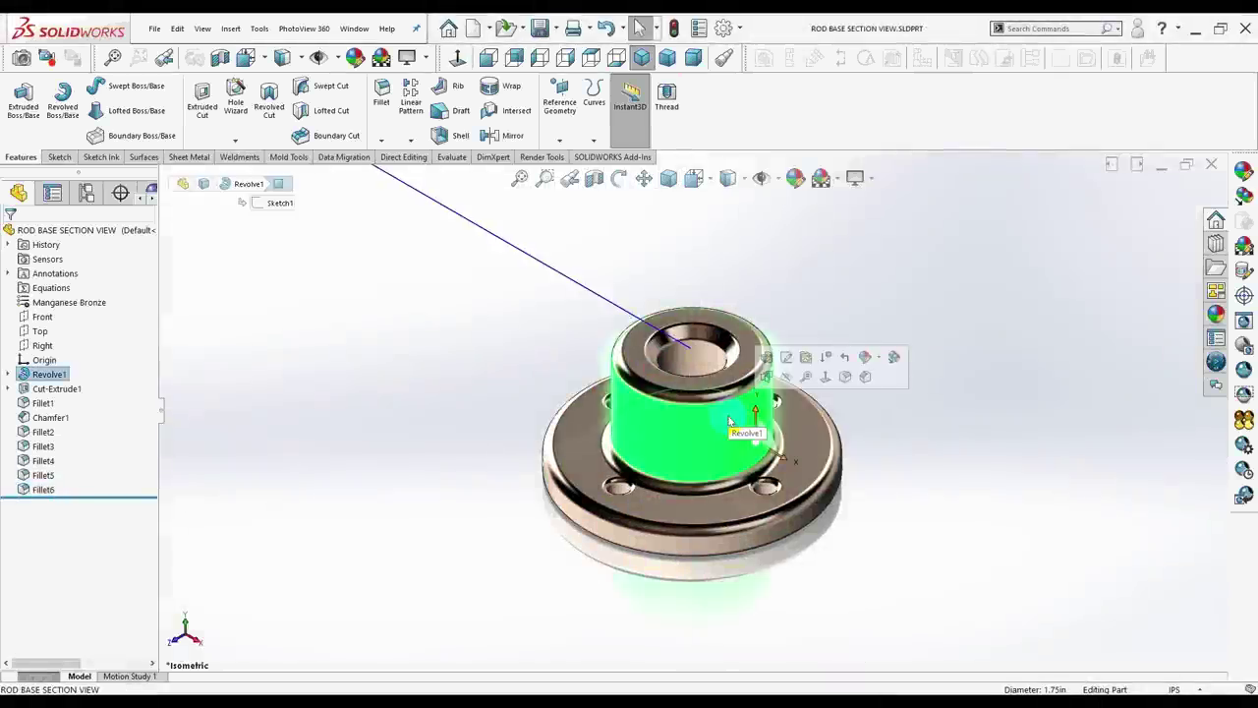
pyautogui.click(796, 358)
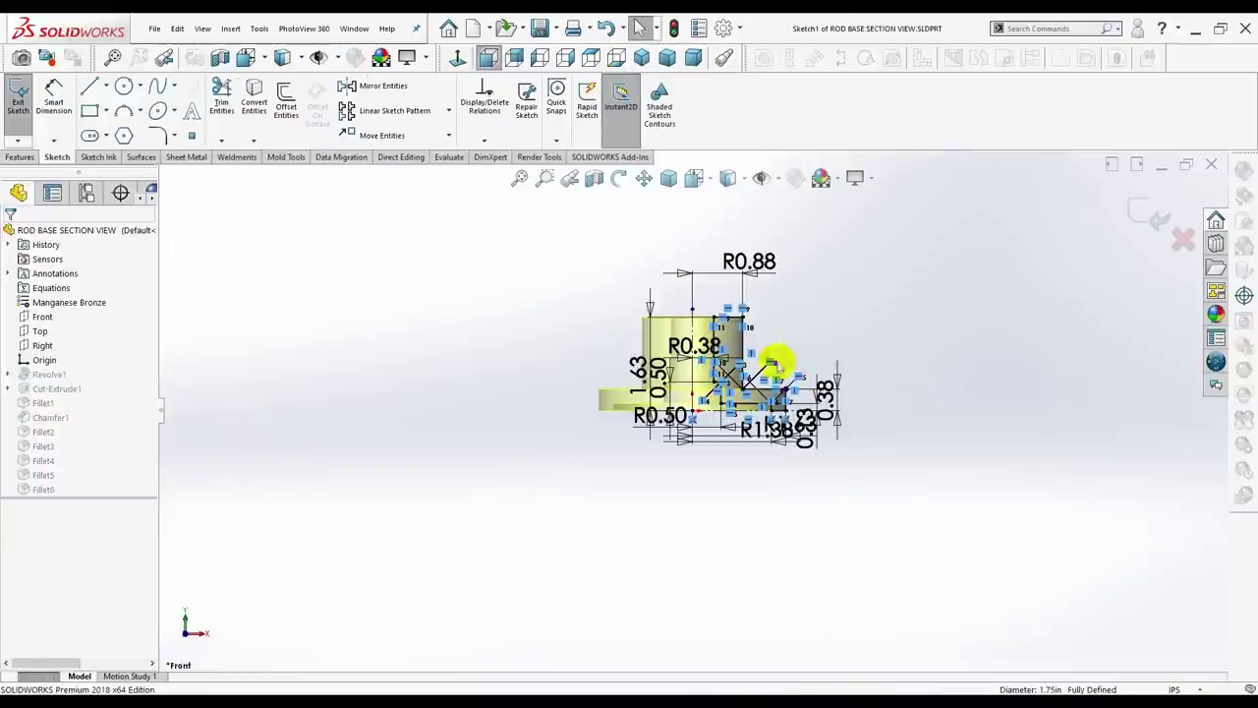
pyautogui.click(17, 98)
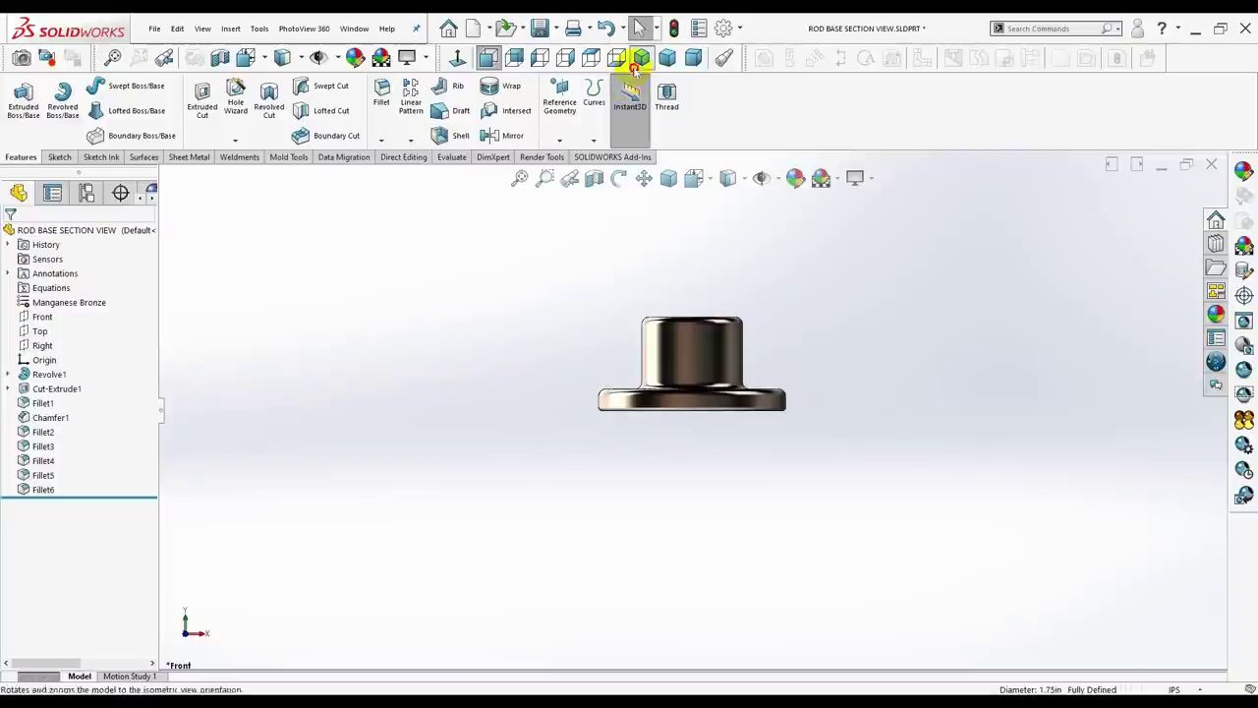
pyautogui.click(641, 57)
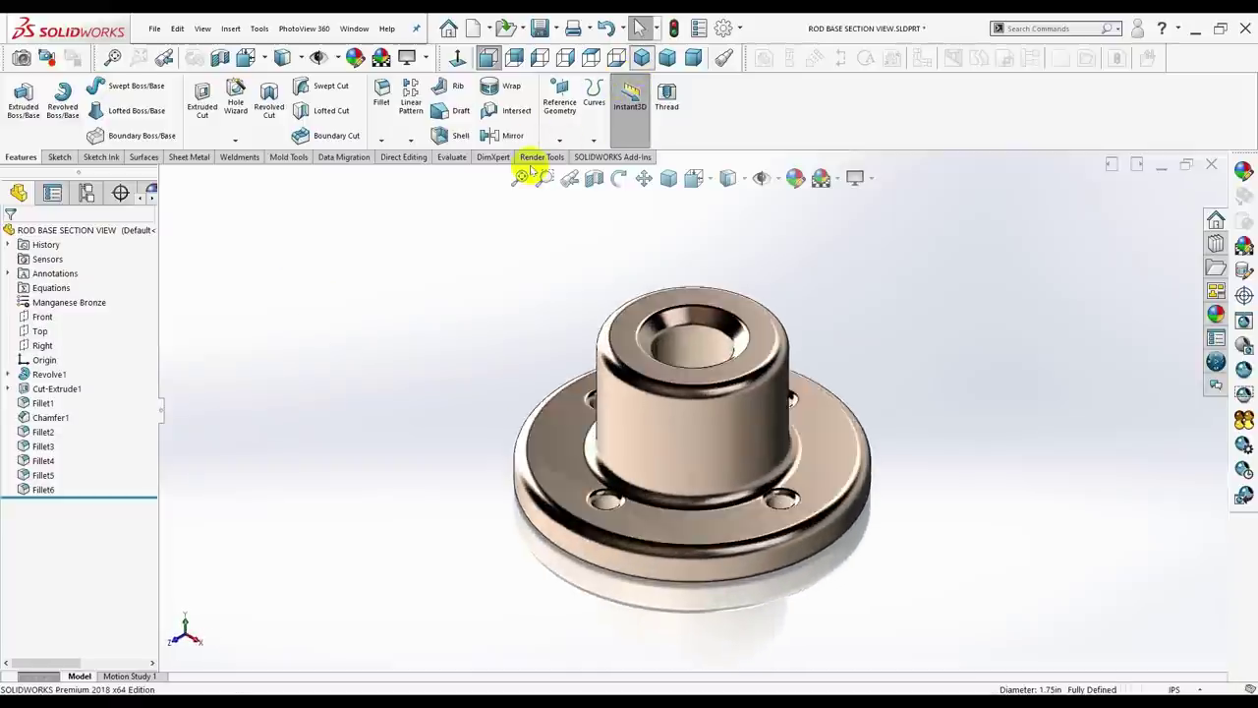
# Start a Front-plane sketch and draw a vertical centerline from the origin past the hub top.
pyautogui.click(39, 317)
pyautogui.click(47, 296)
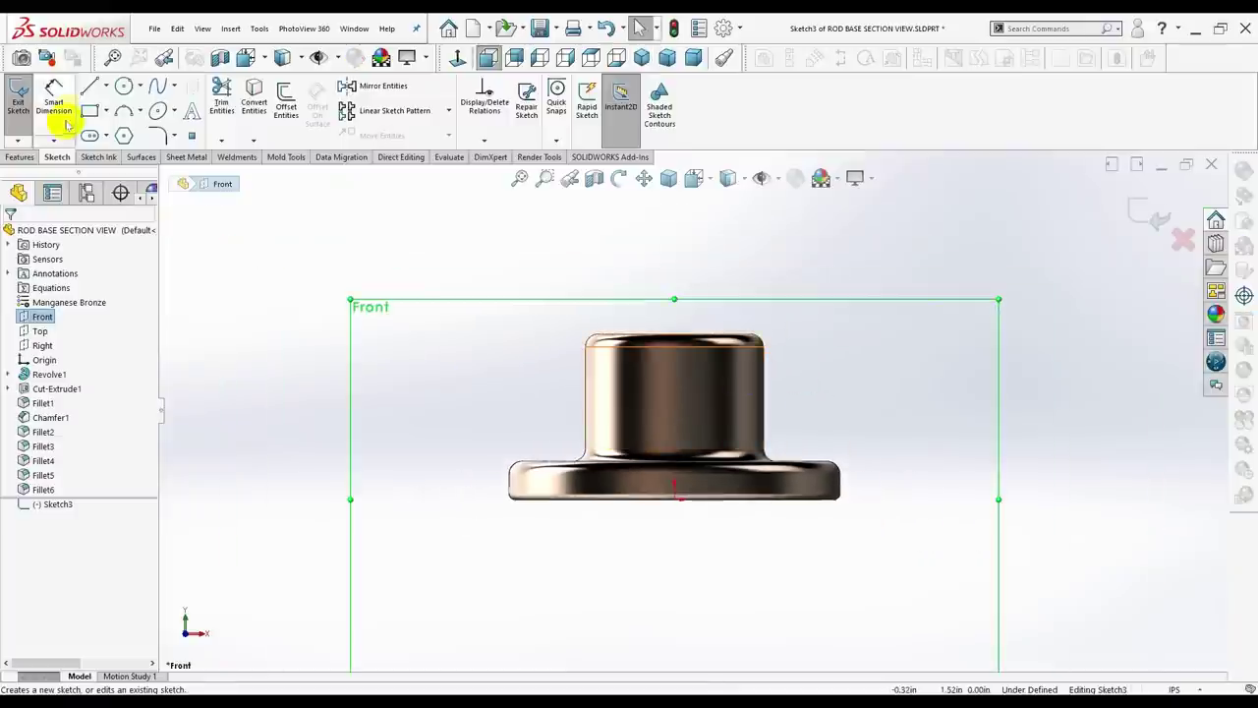
pyautogui.press('l')
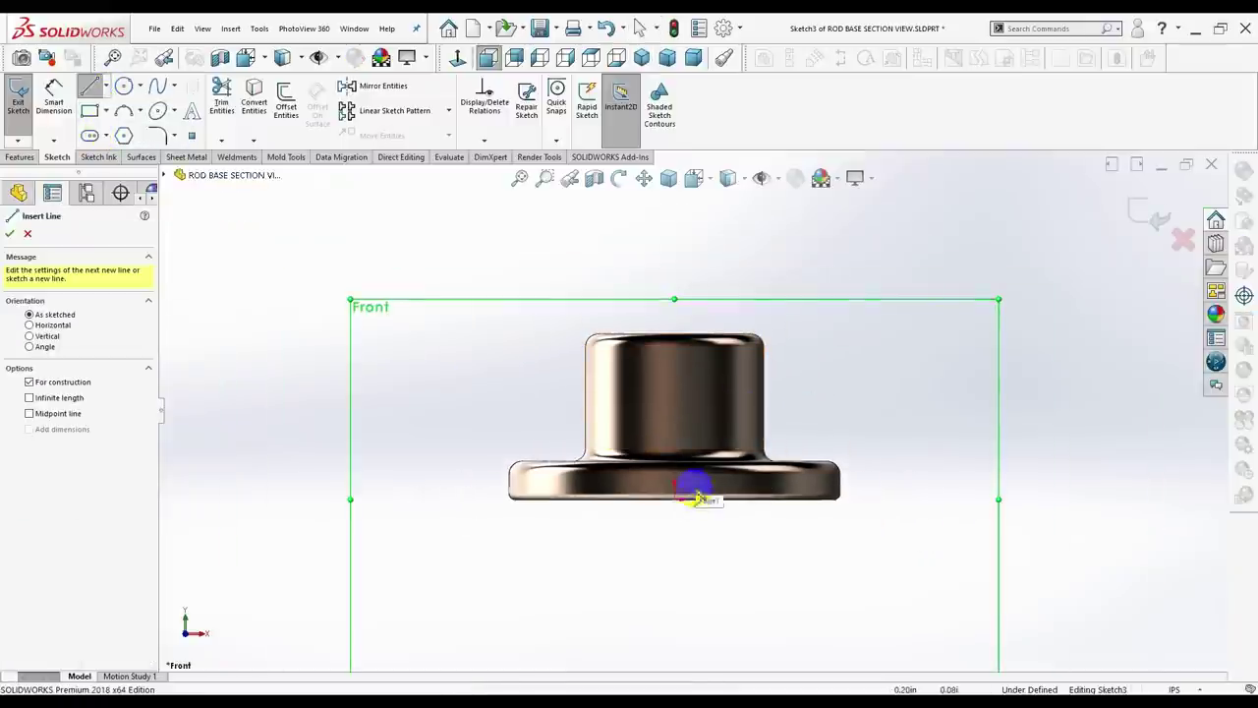
pyautogui.click(674, 499)
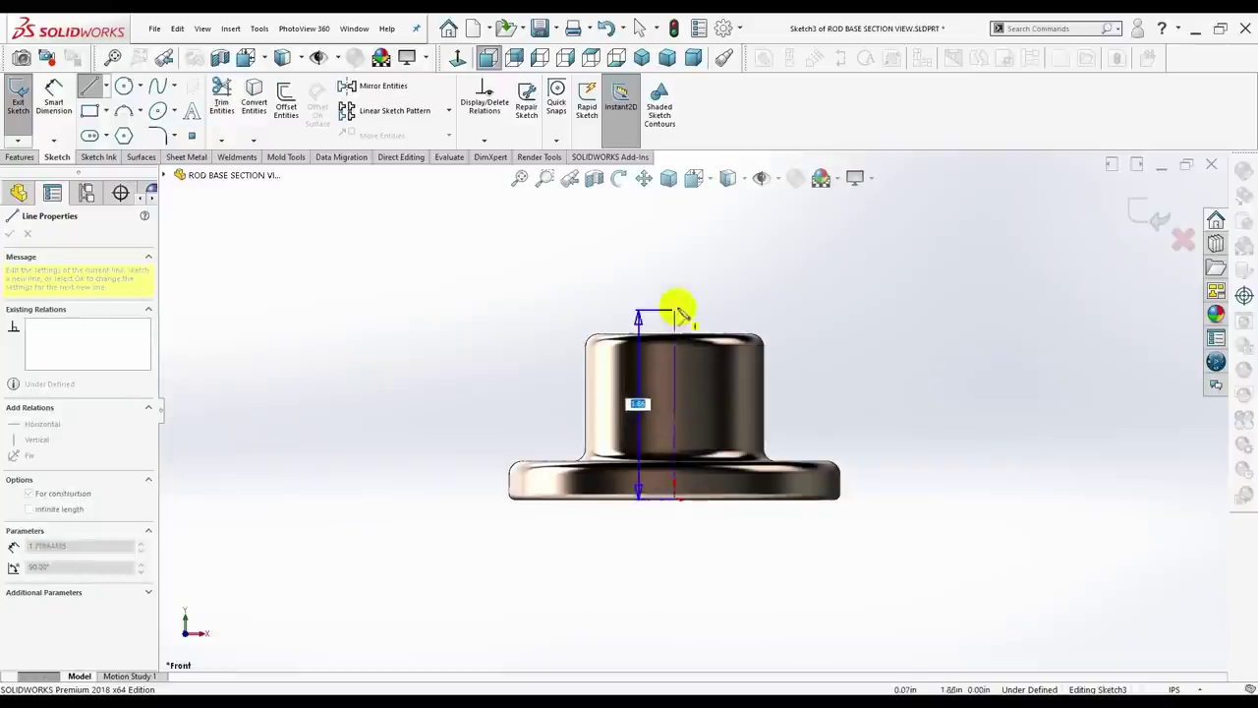
pyautogui.click(674, 241)
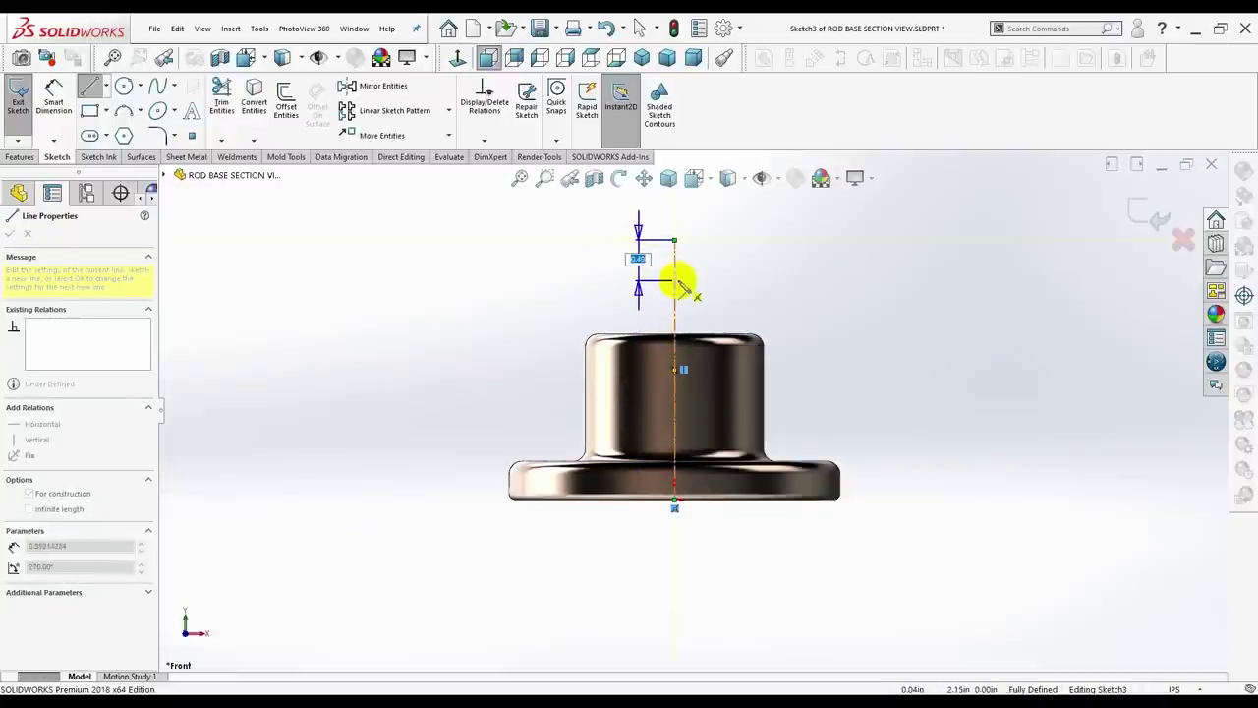
pyautogui.press('Escape')
pyautogui.scroll(1, 717, 364)
pyautogui.scroll(-1, 716, 372)
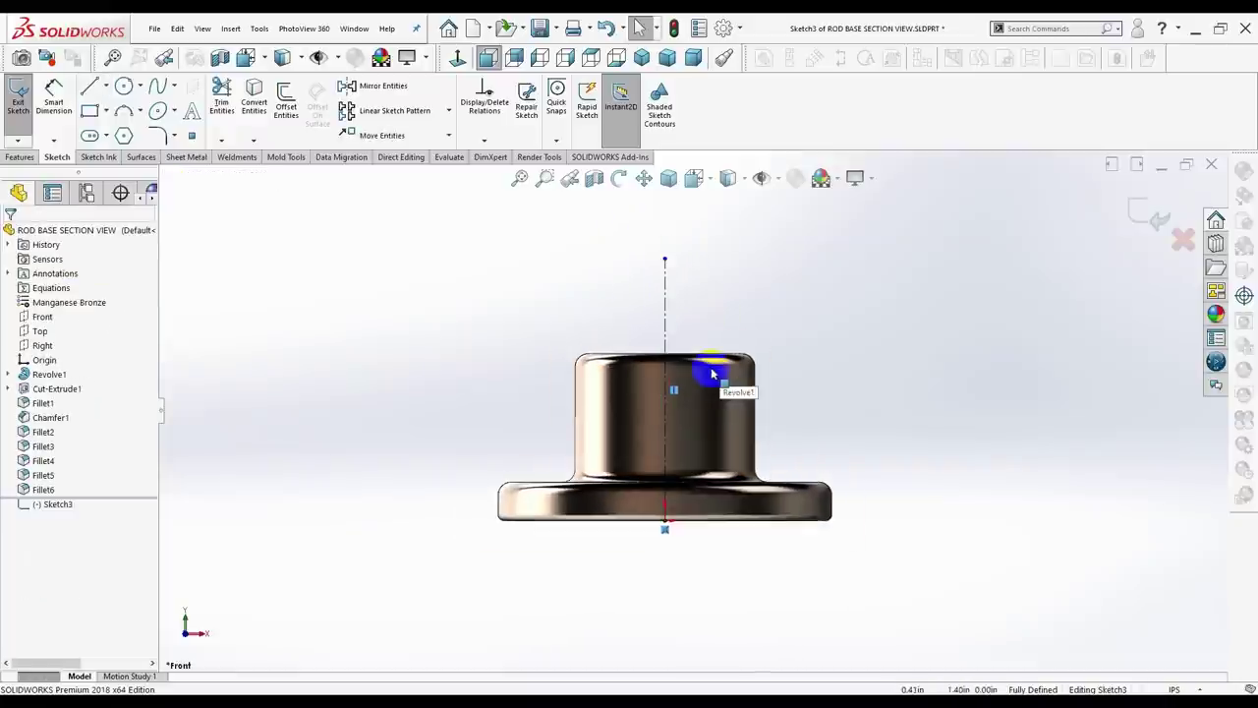
# Draw a circle centred on the vertical centerline near the hub top.
pyautogui.click(122, 90)
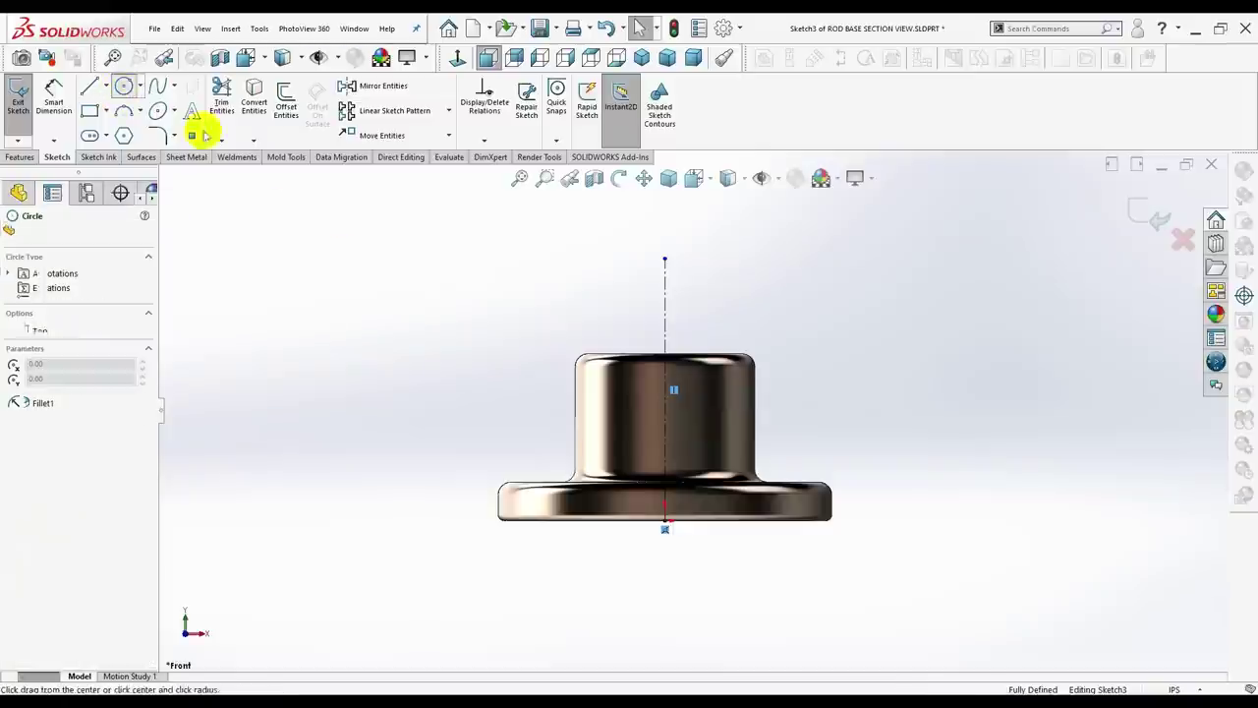
pyautogui.scroll(-1, 674, 393)
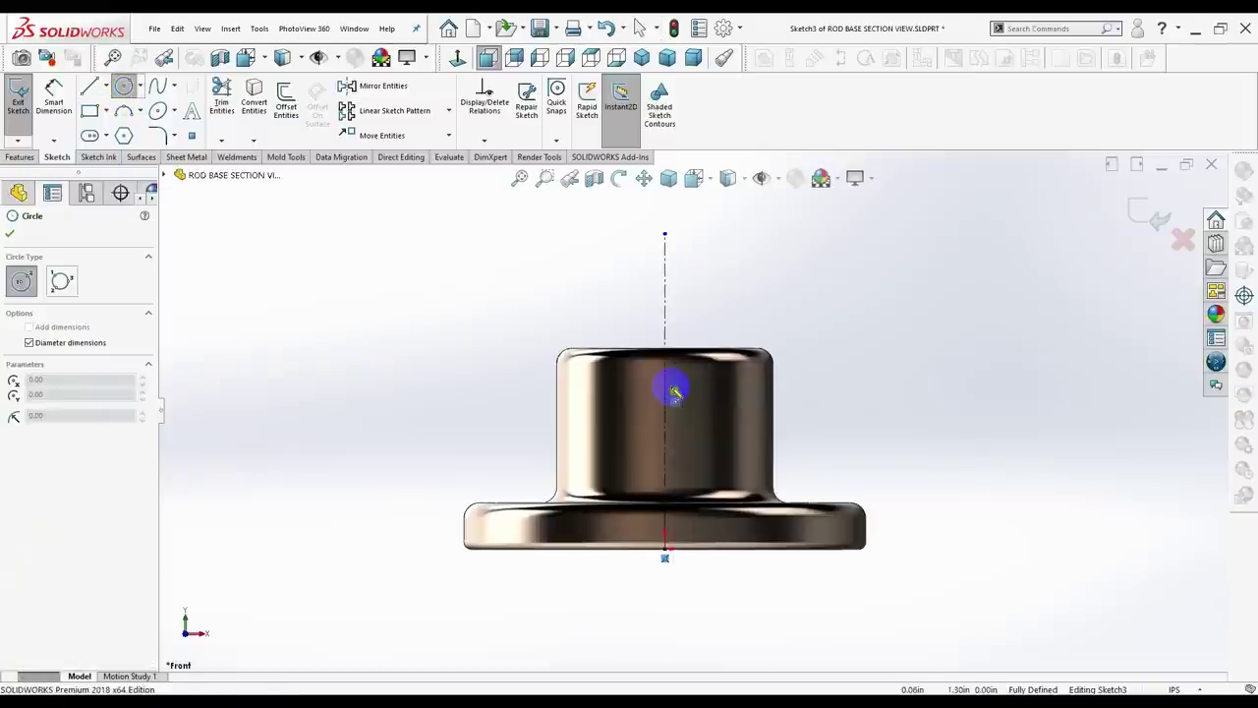
pyautogui.scroll(-1, 674, 393)
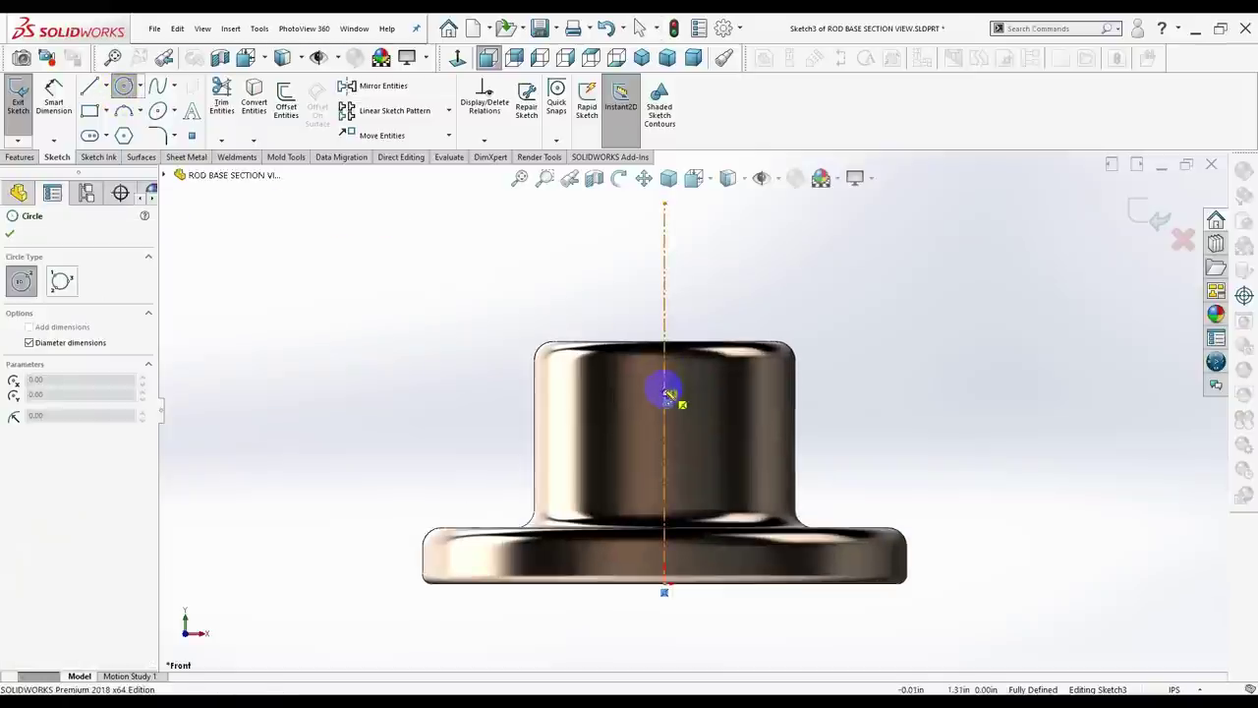
pyautogui.click(665, 387)
pyautogui.click(685, 393)
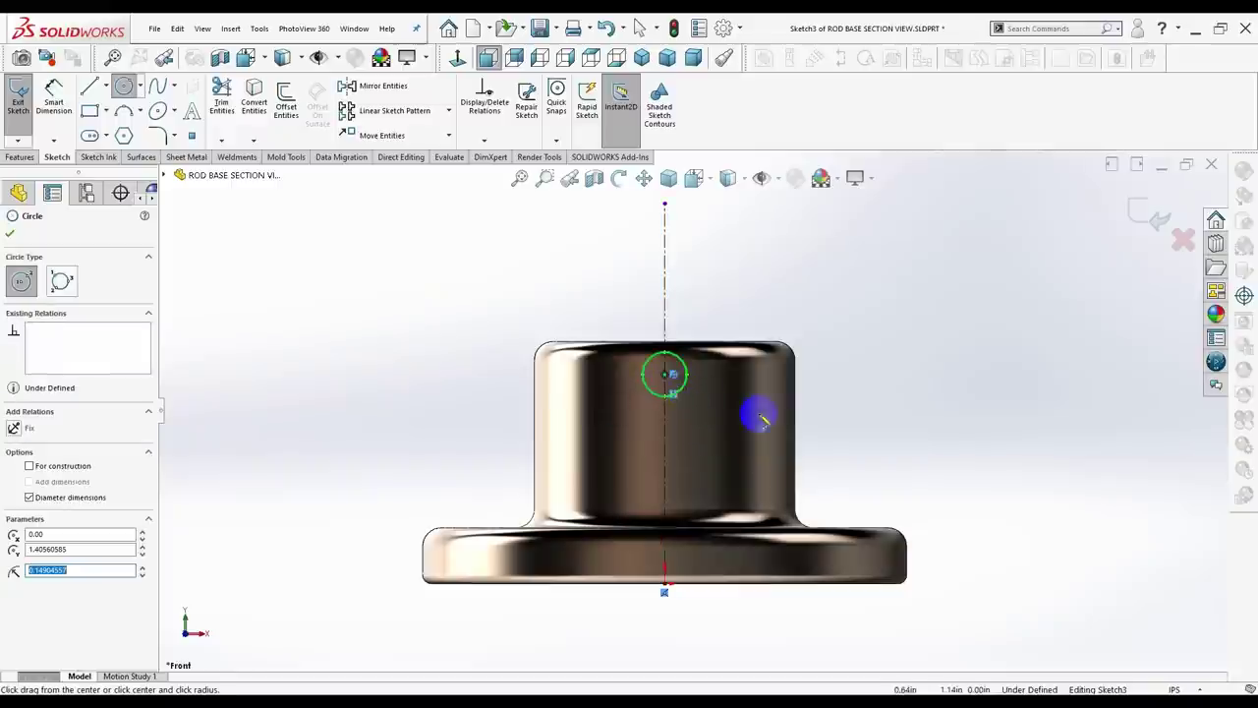
pyautogui.press('Escape')
# Dimension the circle's diameter to 0.1875 in.
pyautogui.click(59, 98)
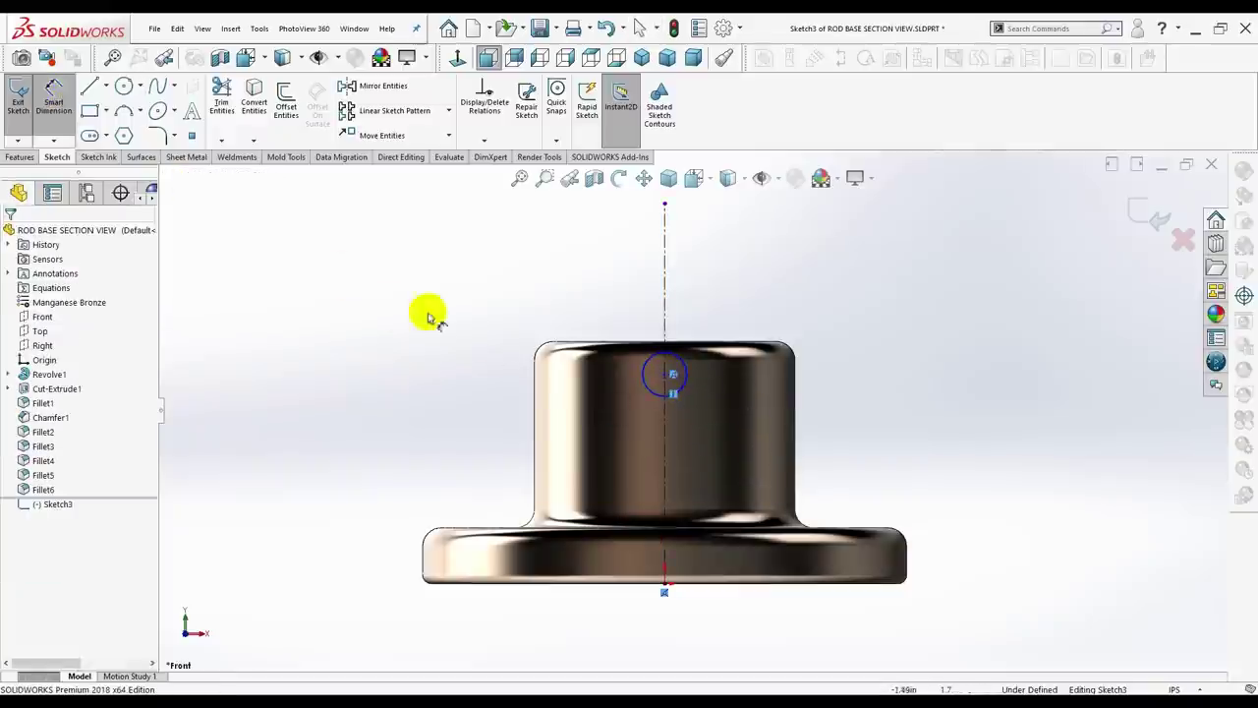
pyautogui.click(691, 385)
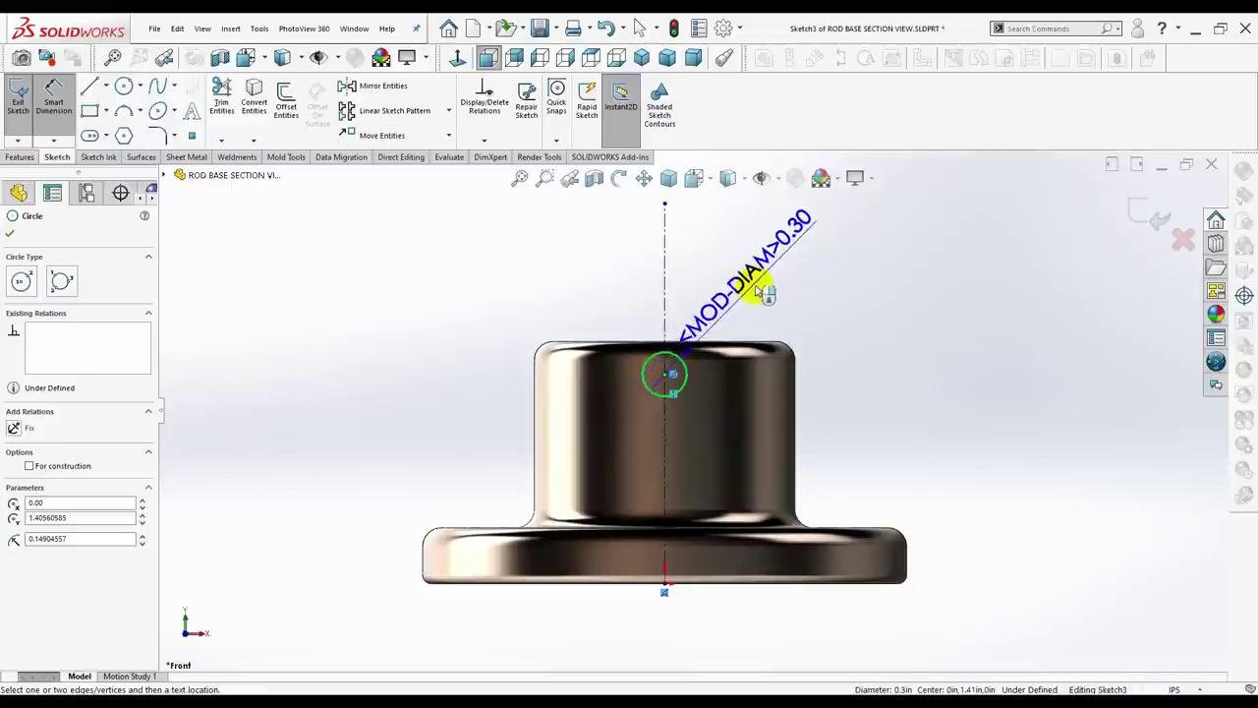
pyautogui.click(758, 290)
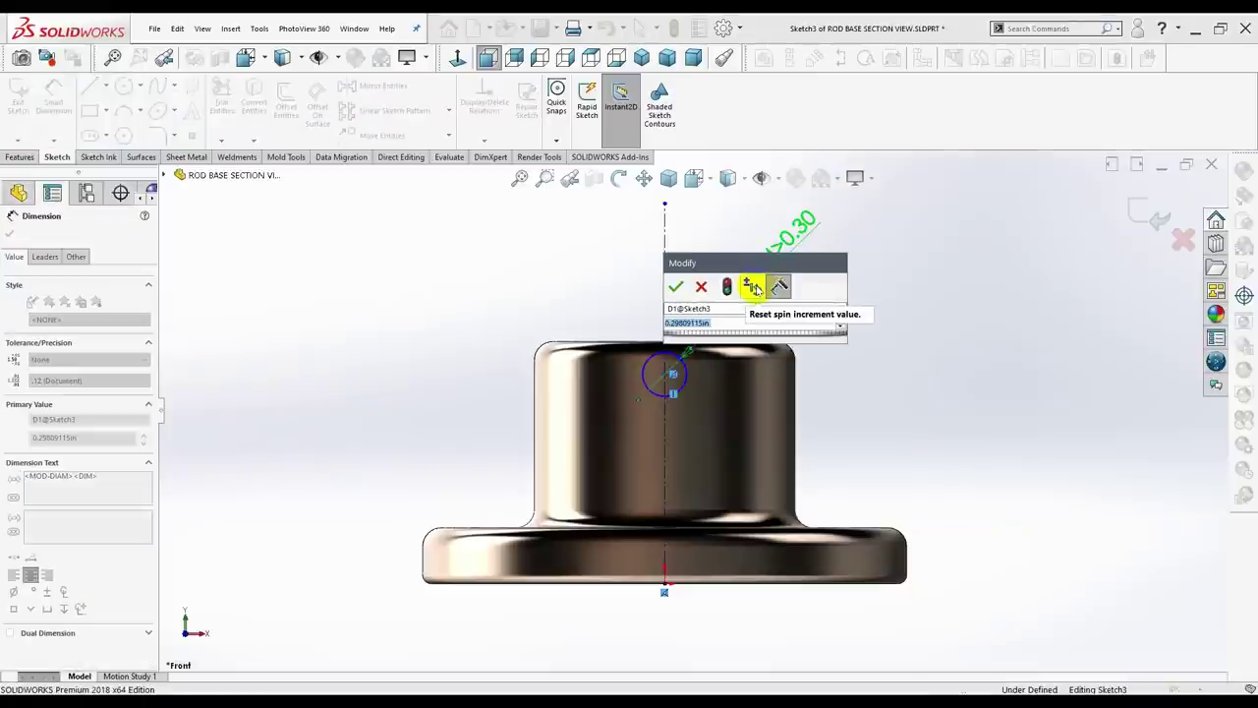
pyautogui.write('.1')
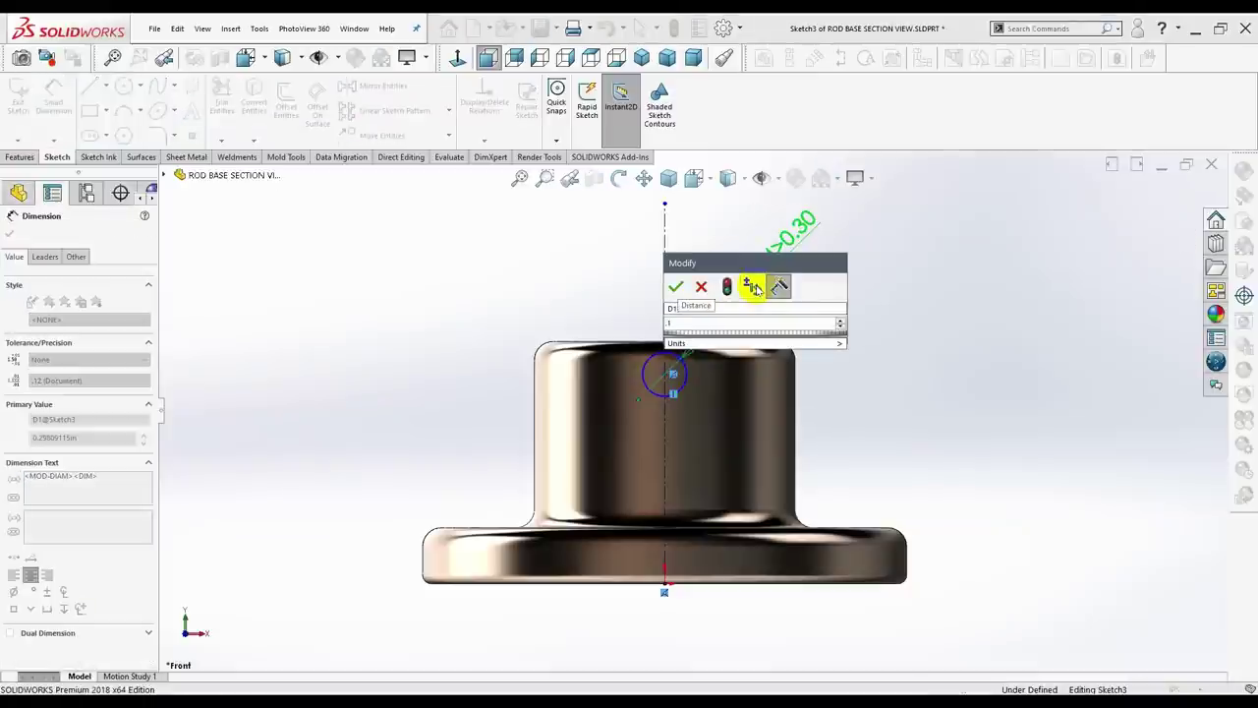
pyautogui.write('875')
pyautogui.press('Return')
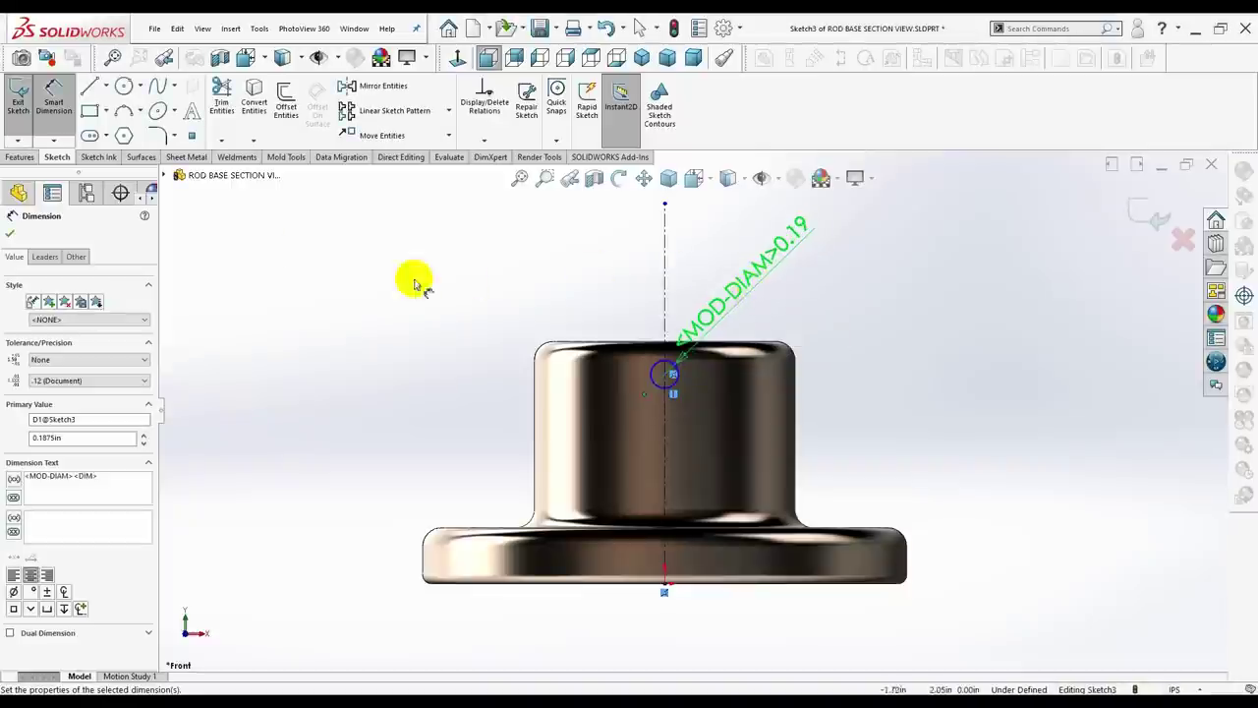
pyautogui.click(11, 233)
pyautogui.click(54, 98)
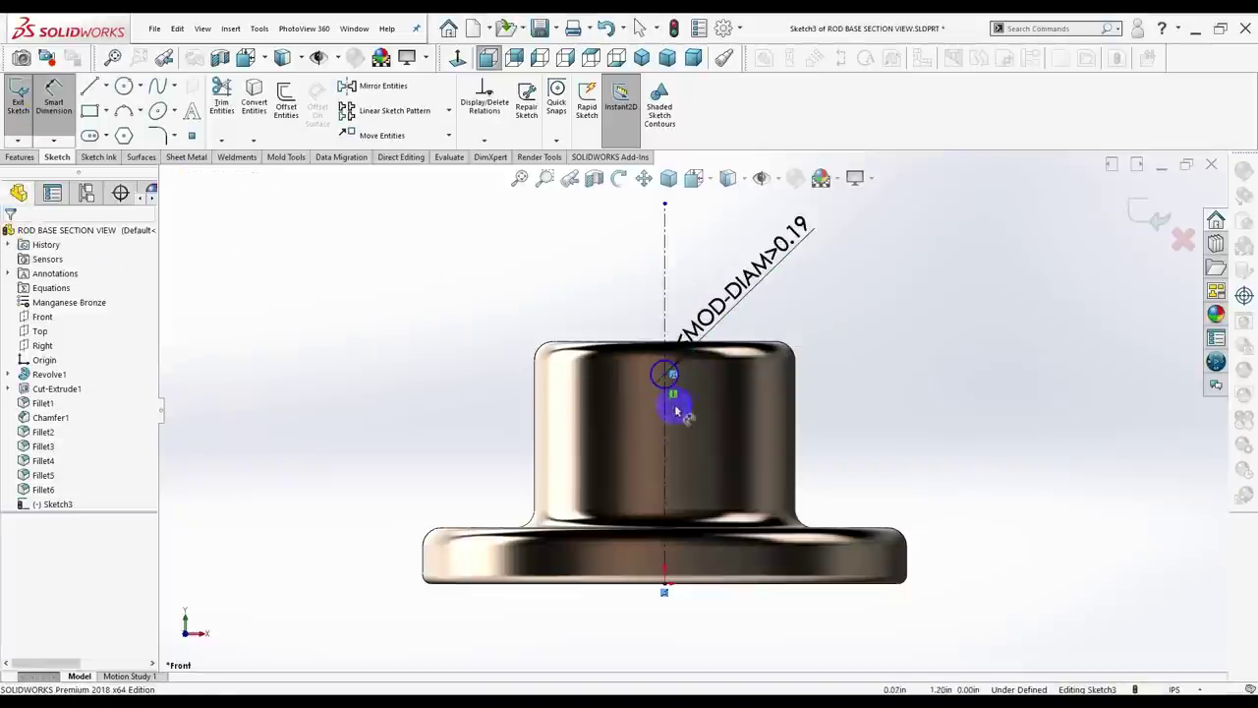
pyautogui.click(674, 387)
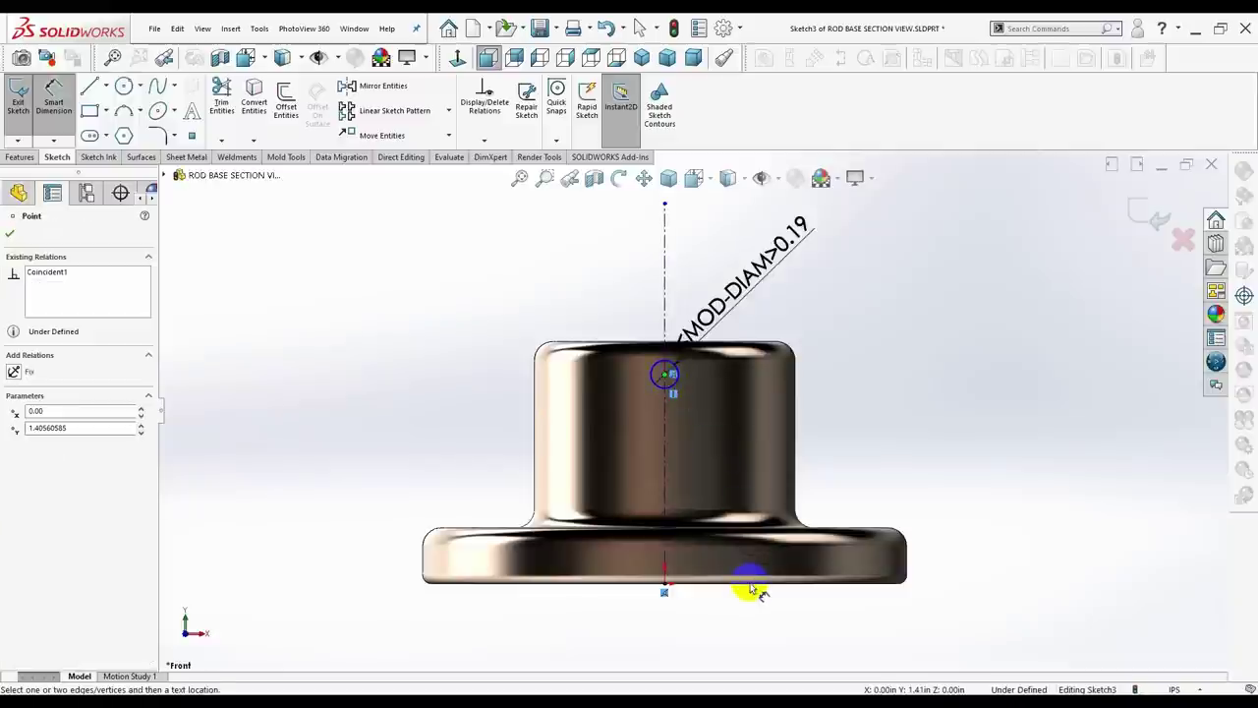
pyautogui.click(428, 399)
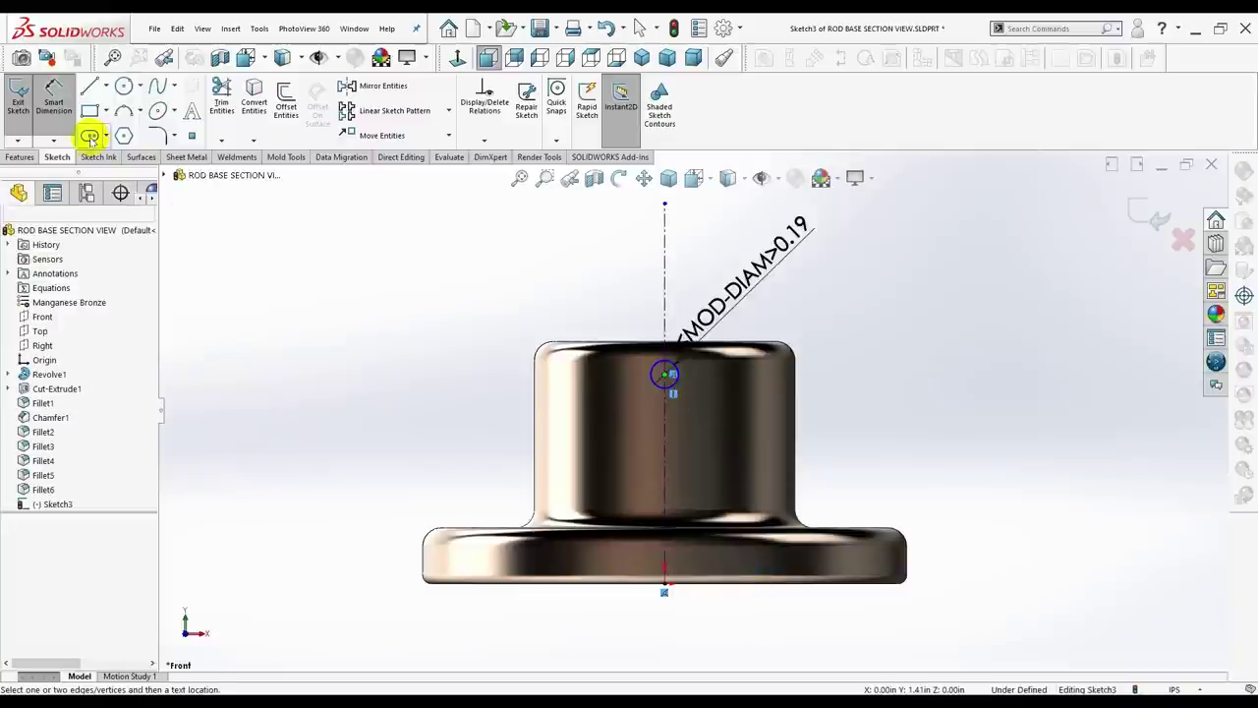
# Begin a horizontal centerline starting at the origin.
pyautogui.click(106, 87)
pyautogui.click(110, 121)
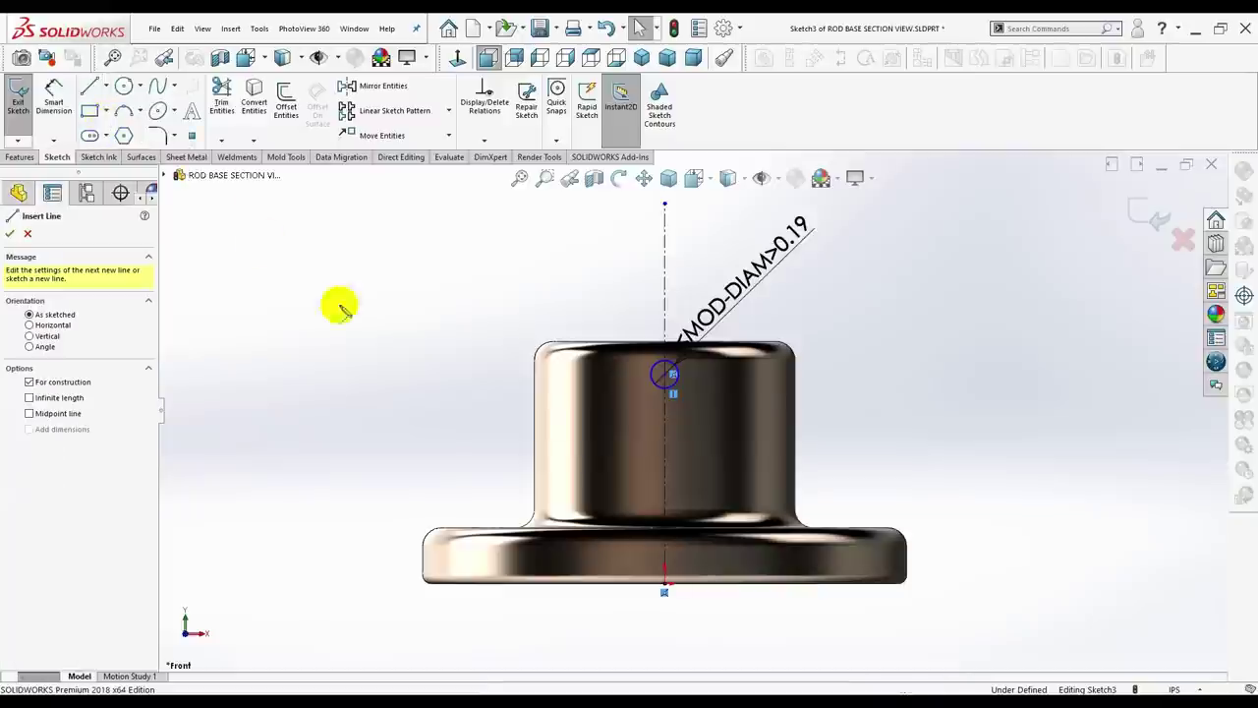
pyautogui.click(664, 588)
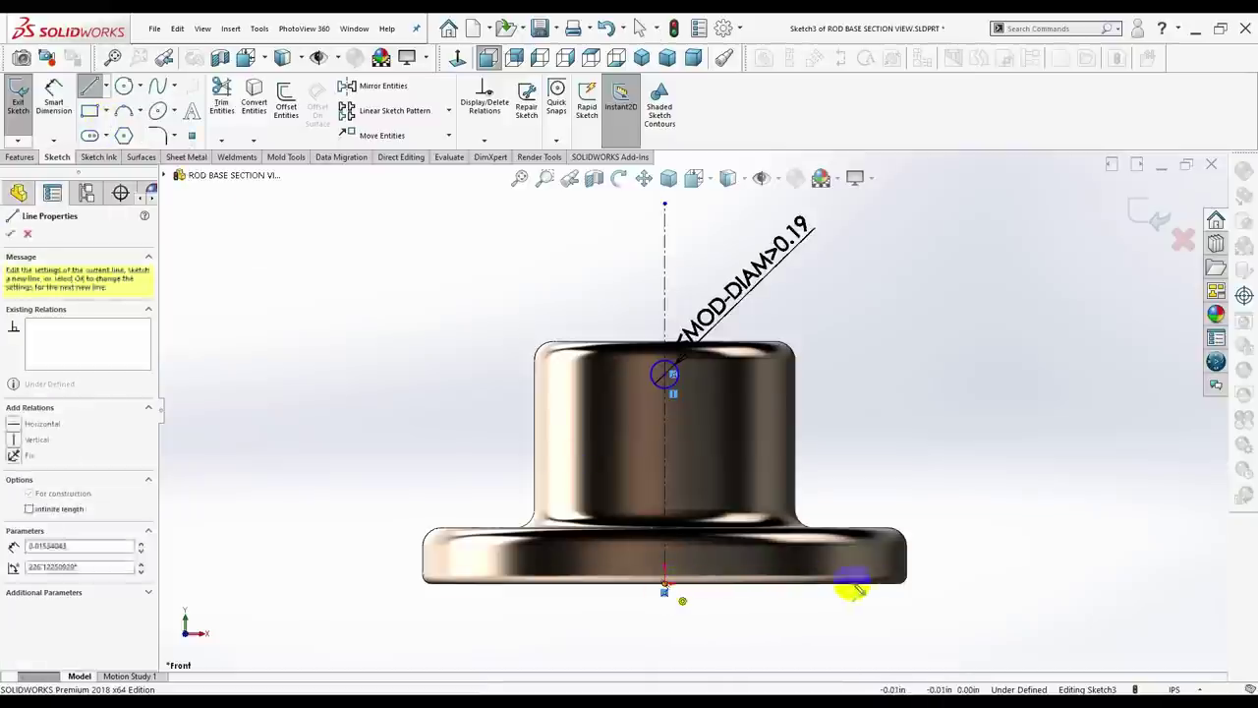
# Finish the horizontal centerline and dimension the circle centre 1.25 in above it.
pyautogui.click(990, 583)
pyautogui.press('Escape')
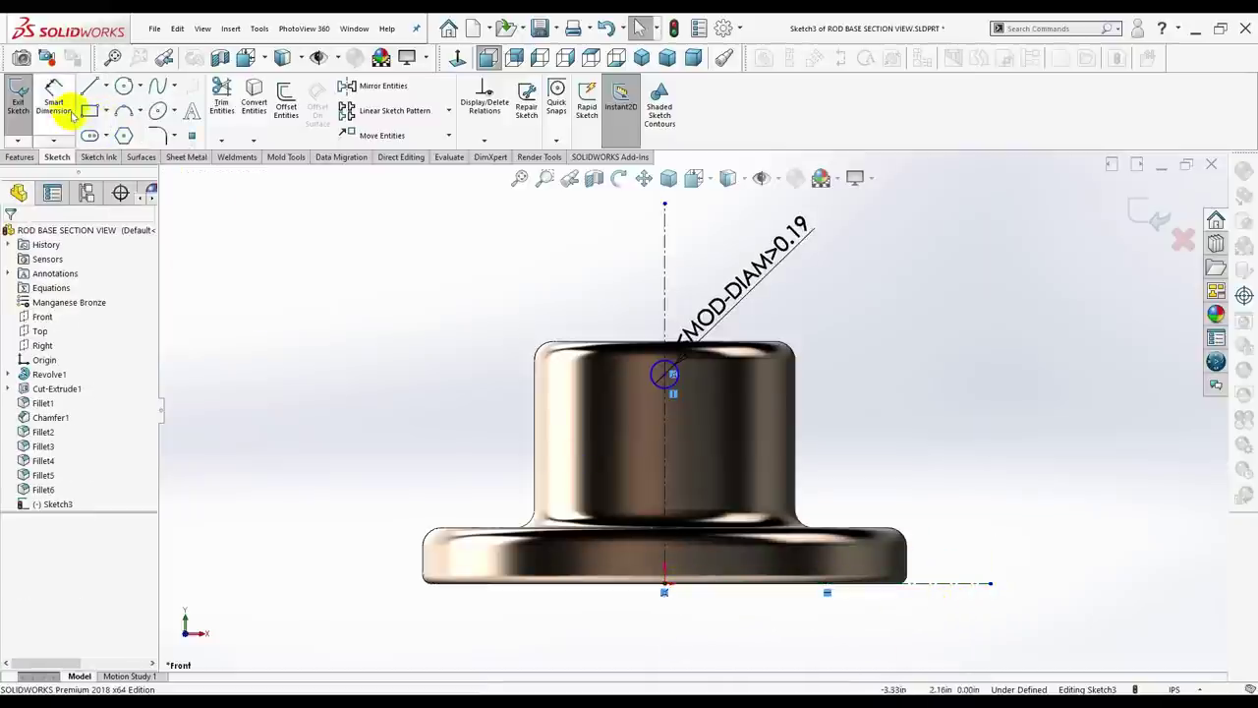
pyautogui.click(59, 103)
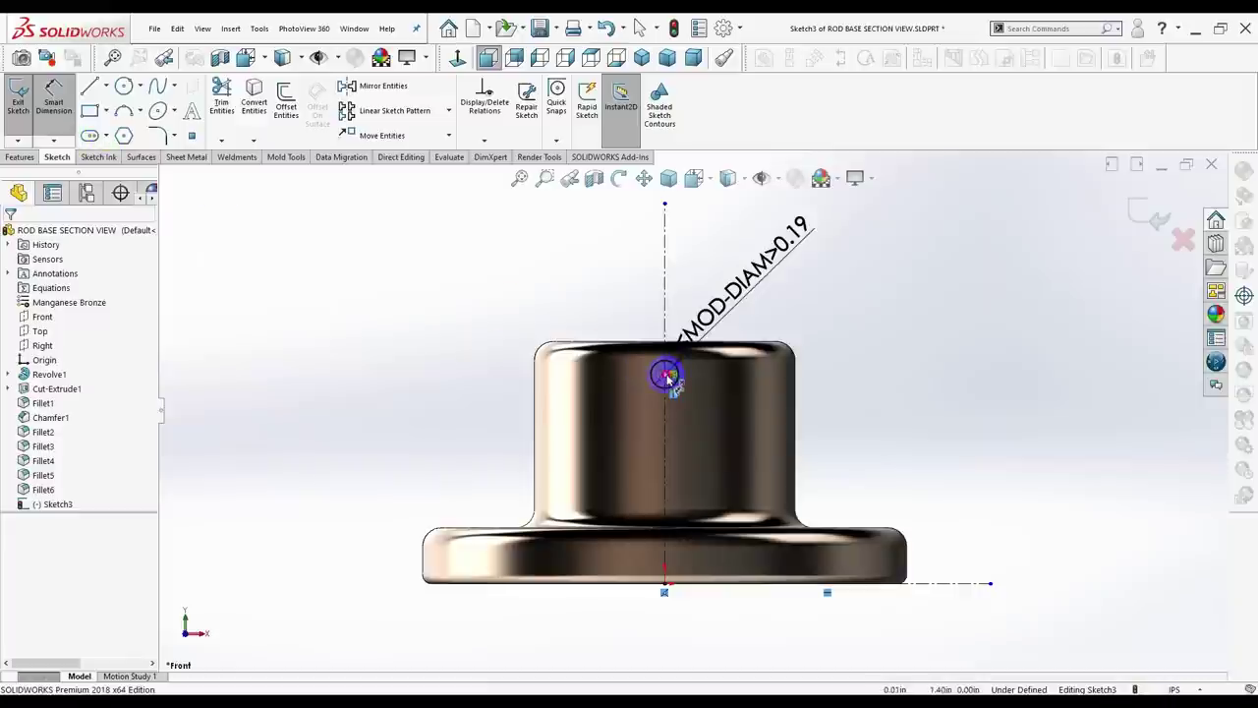
pyautogui.click(667, 376)
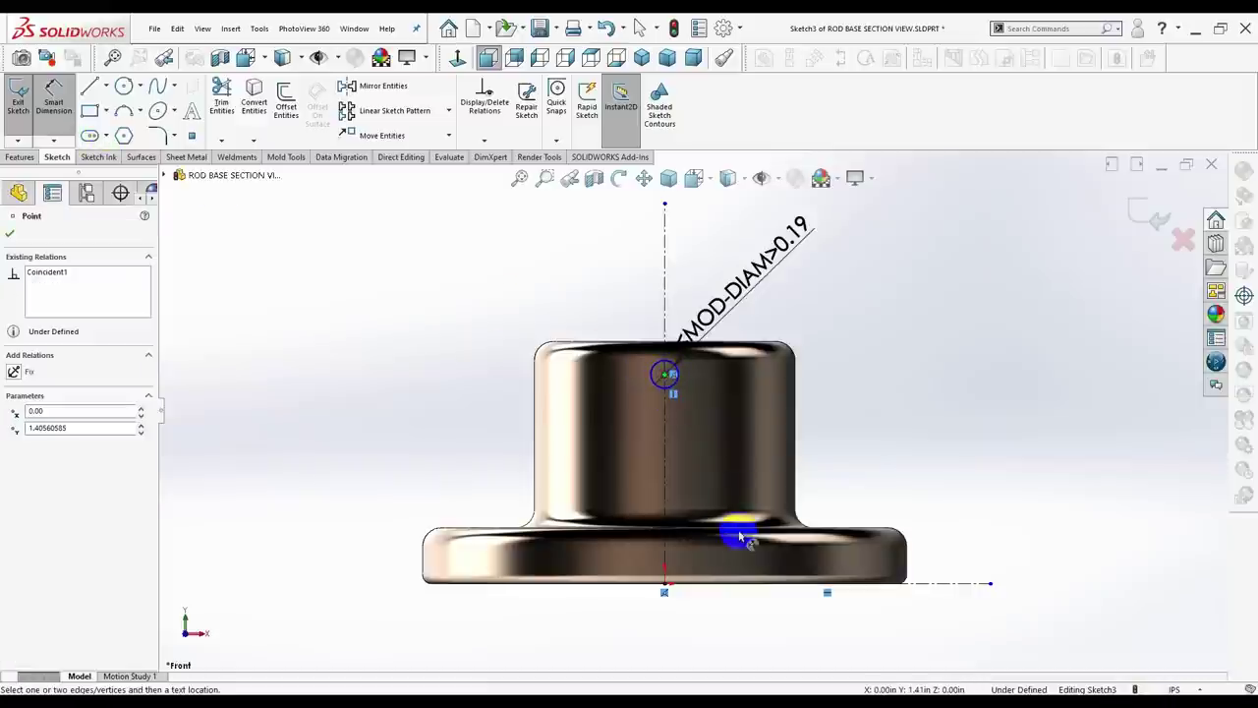
pyautogui.click(757, 584)
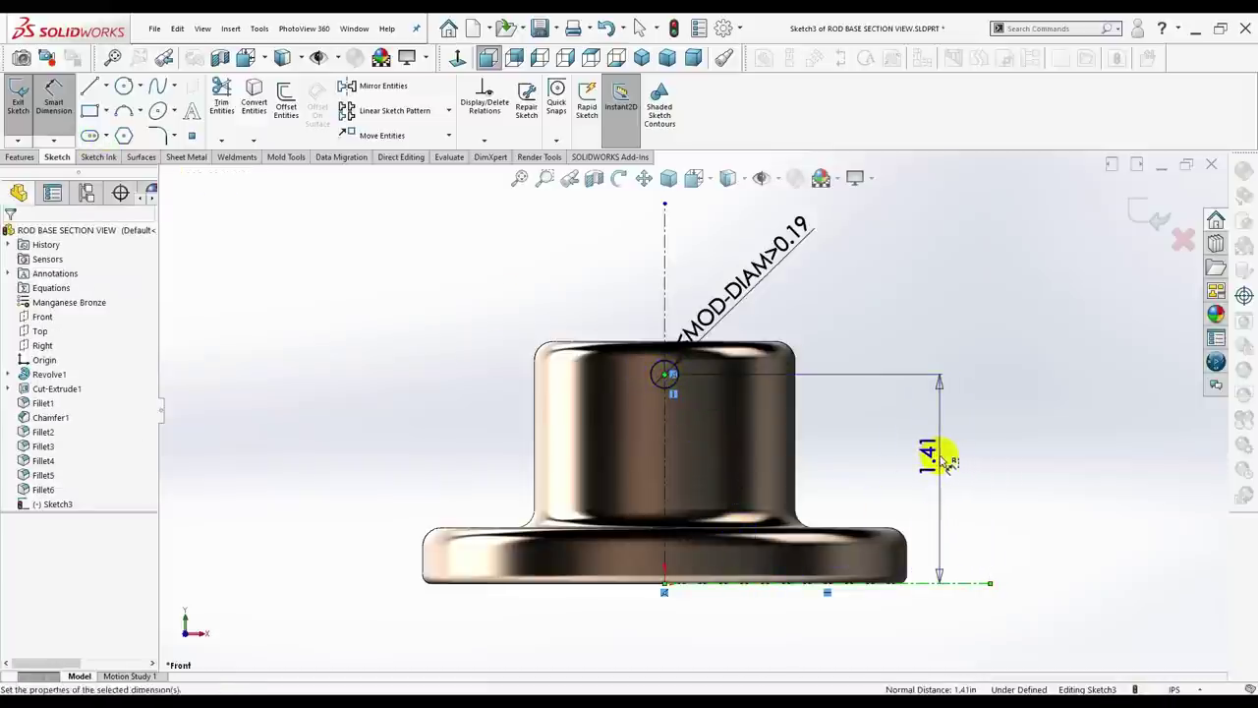
pyautogui.click(941, 457)
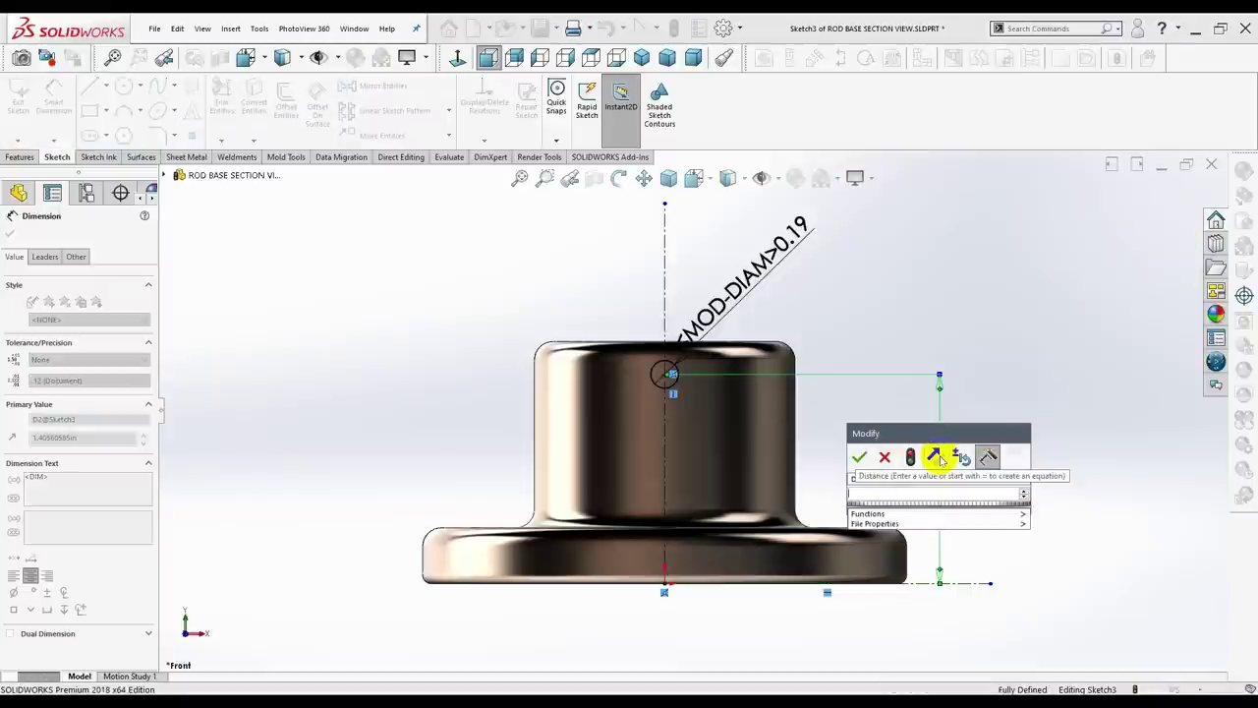
pyautogui.write('1.250')
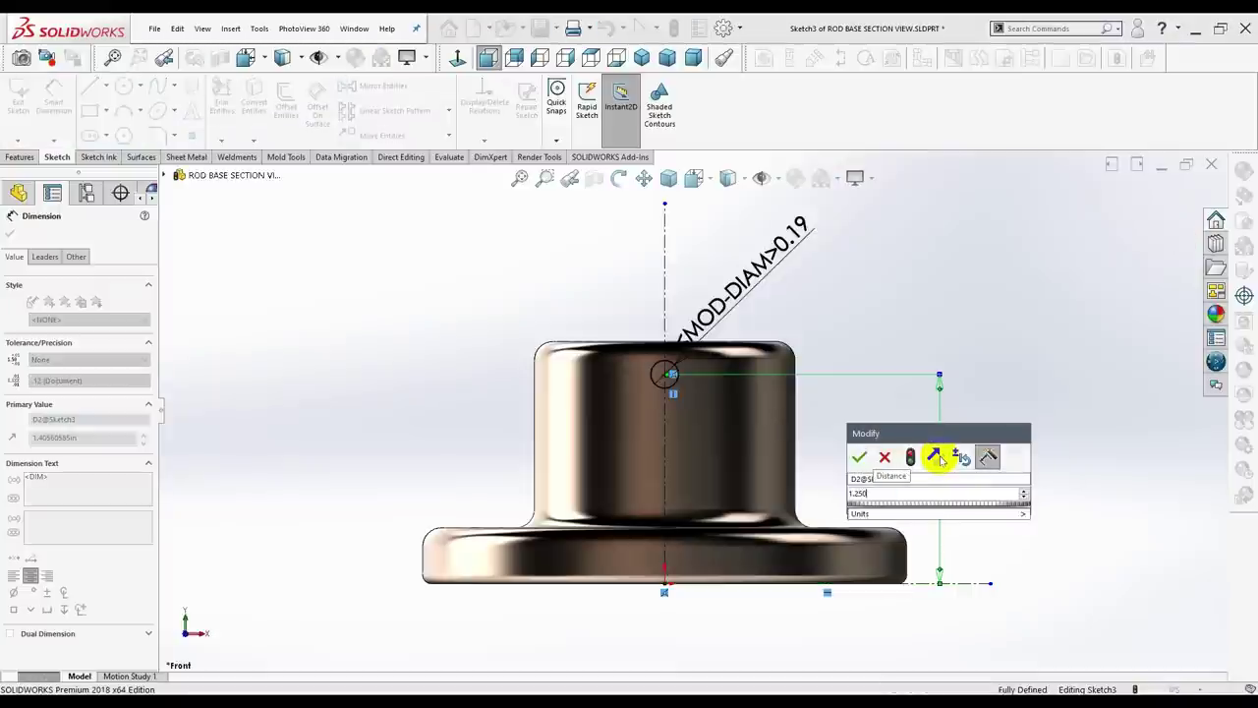
pyautogui.press('Return')
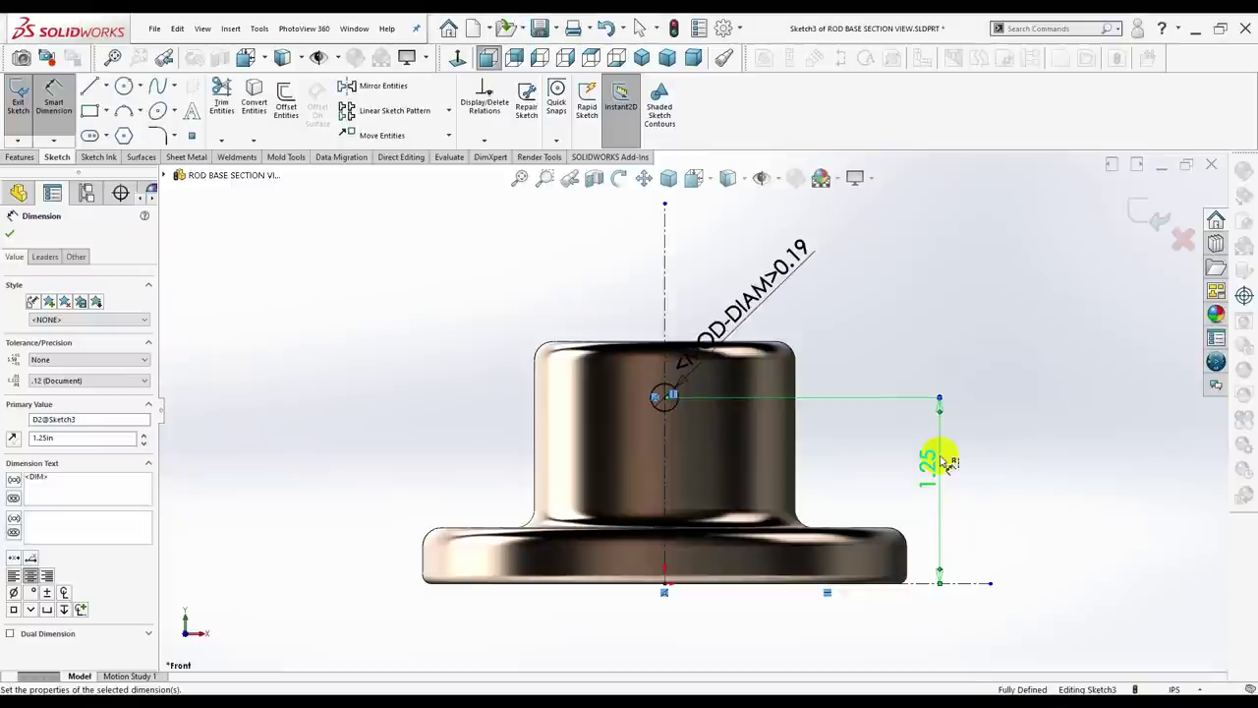
pyautogui.click(9, 236)
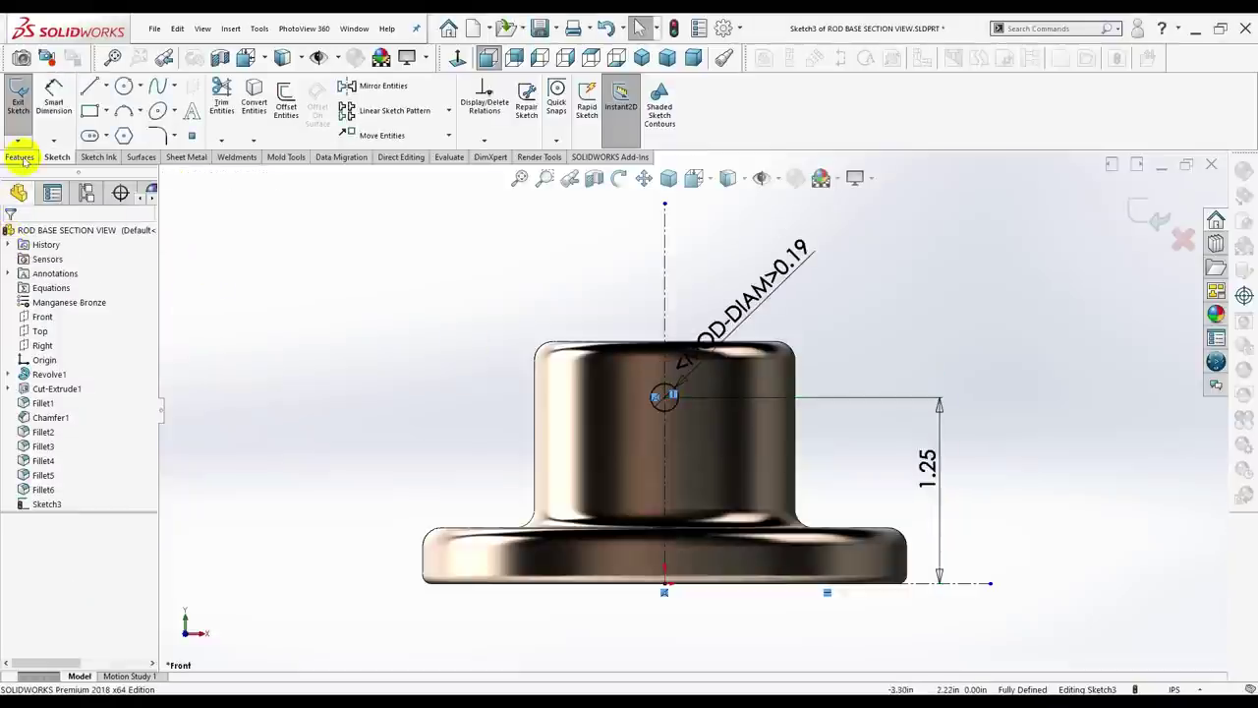
# Extrude-cut the cross-hole circle Mid Plane through the hub at 3.00 in depth as Cut-Extrude2.
pyautogui.click(20, 157)
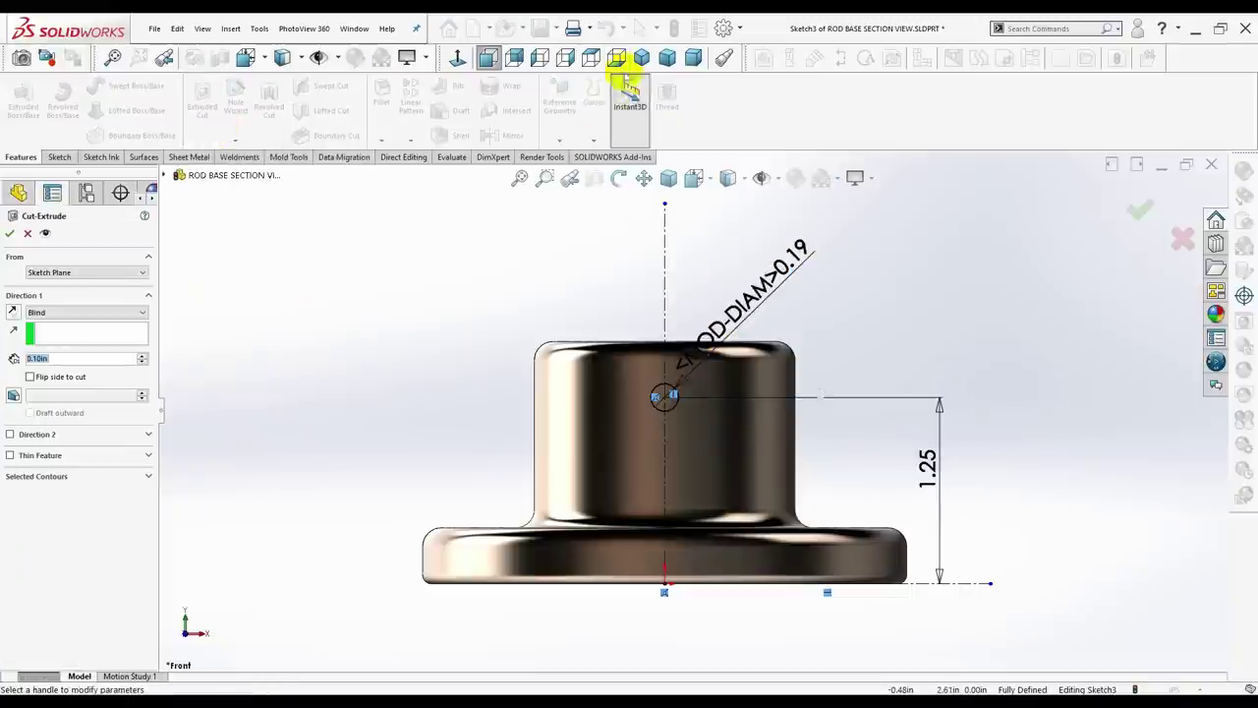
pyautogui.click(642, 57)
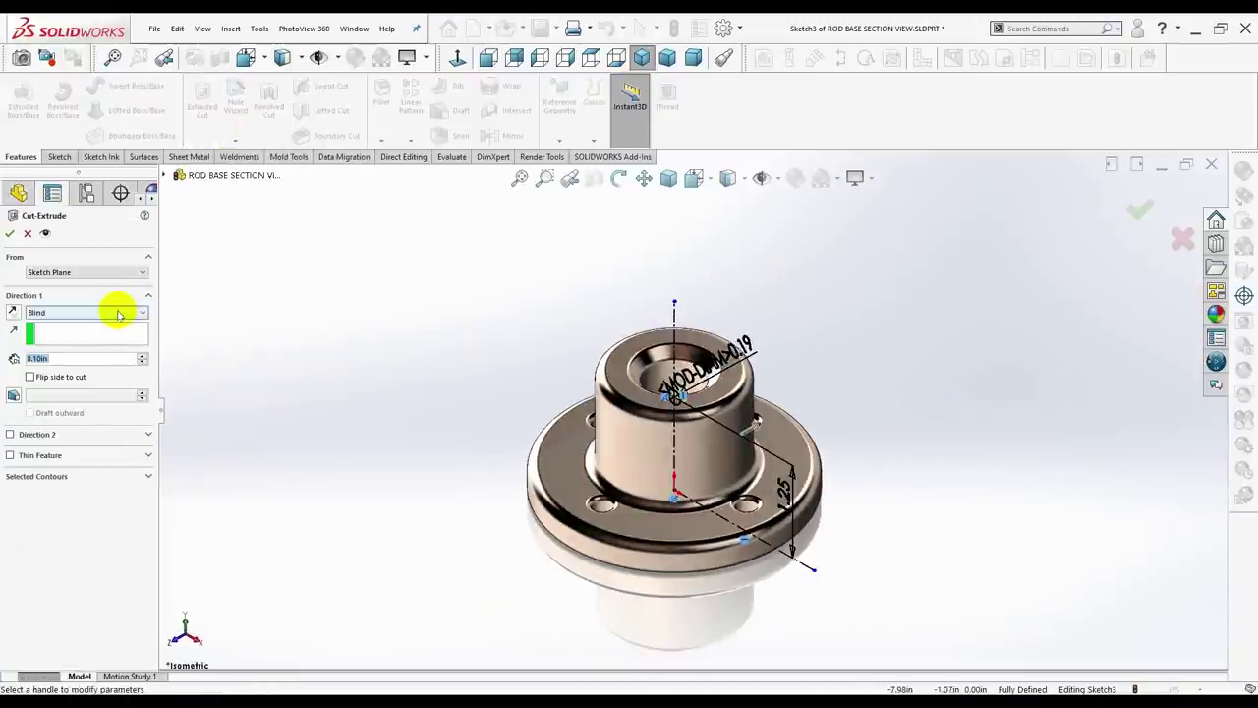
pyautogui.click(110, 313)
pyautogui.click(71, 392)
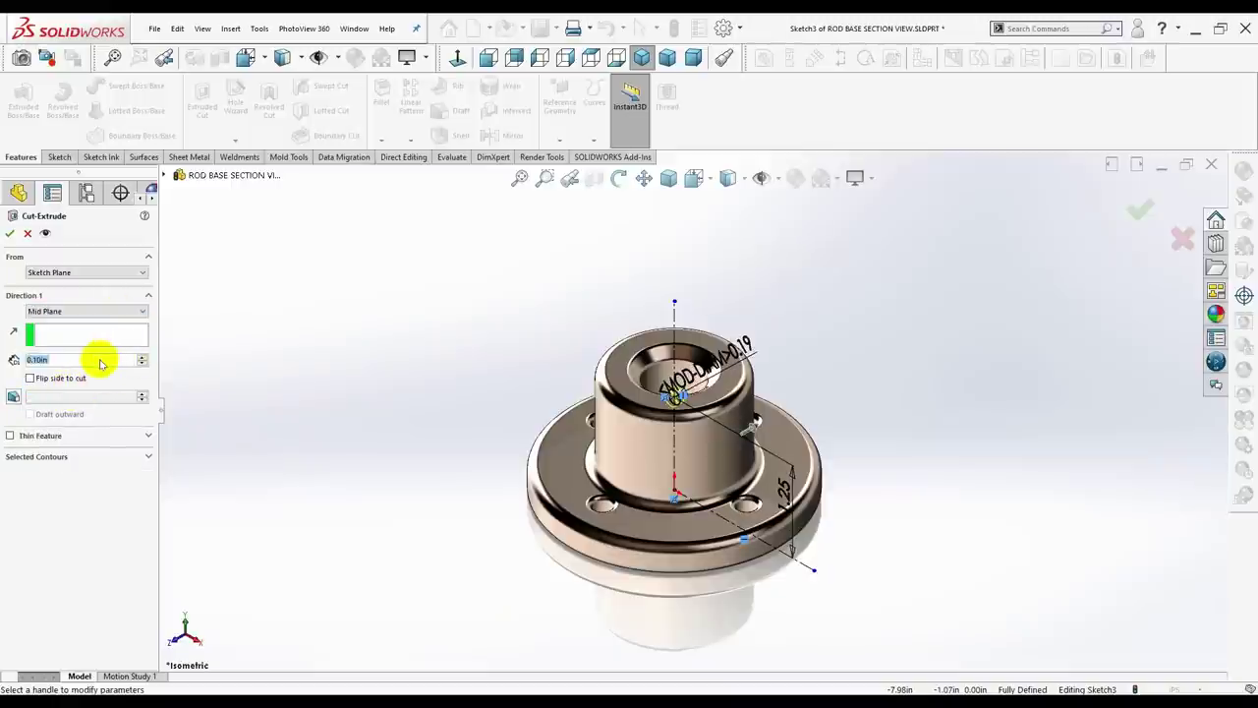
pyautogui.write('=')
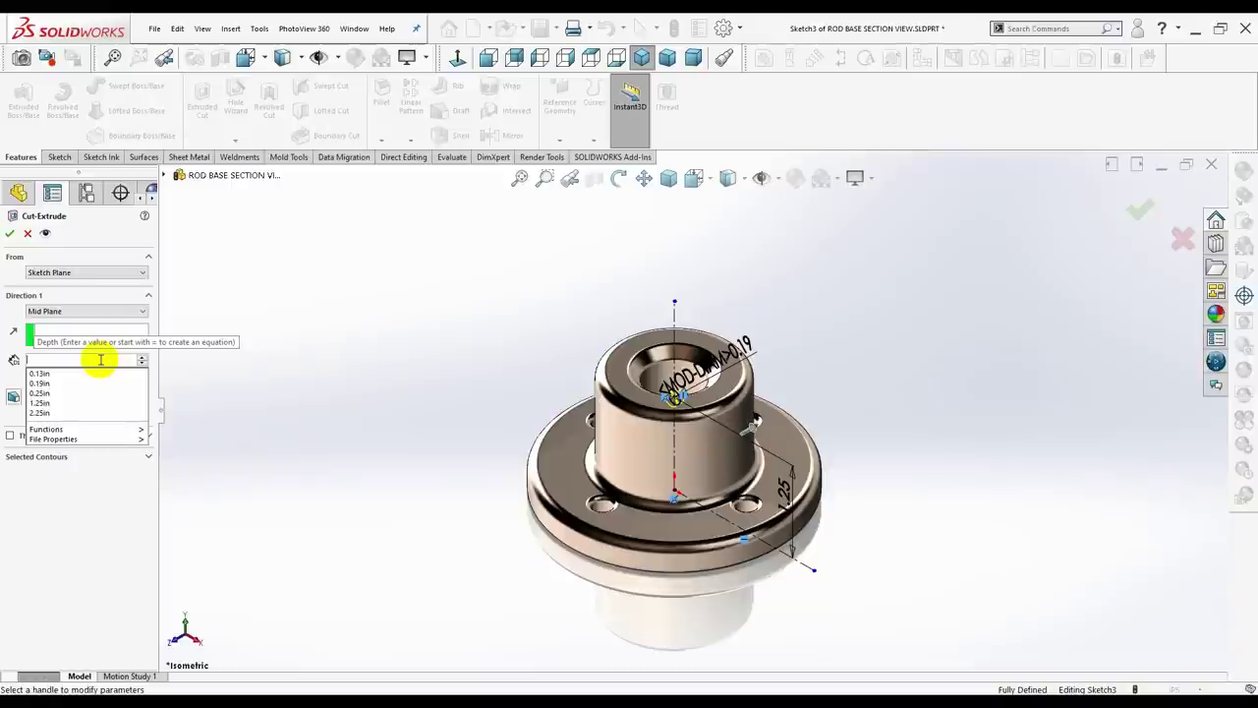
pyautogui.write('5')
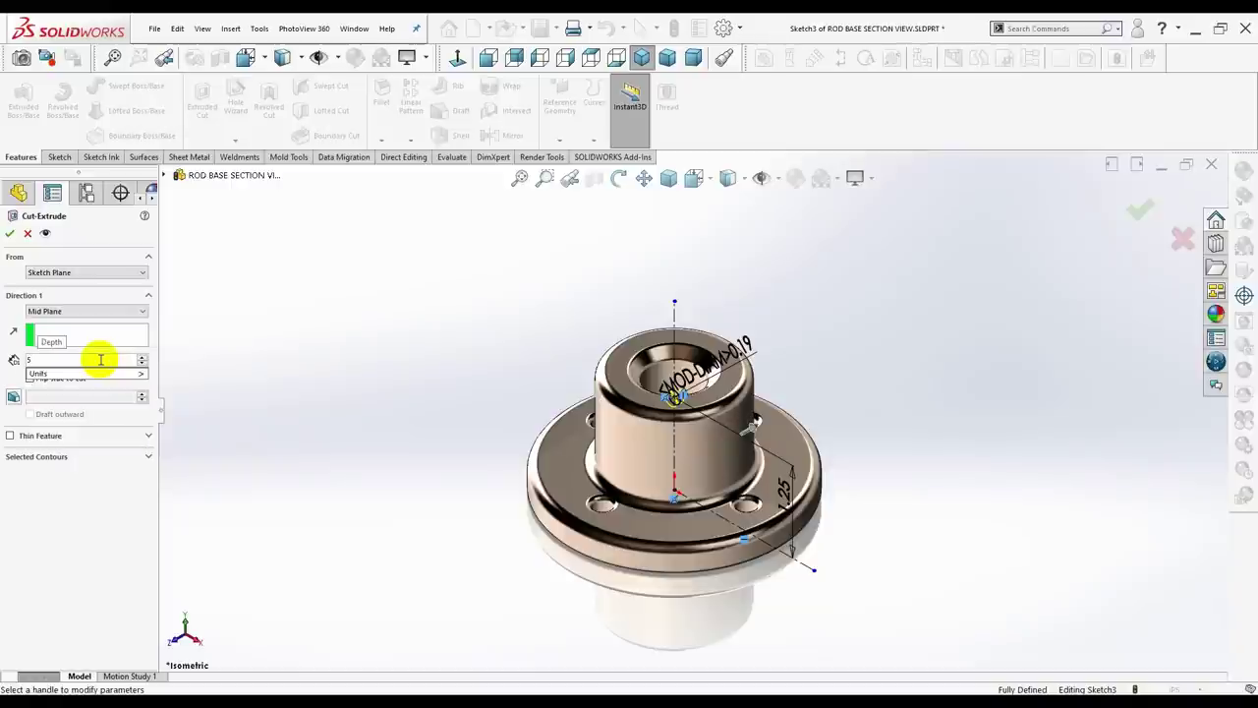
pyautogui.click(108, 336)
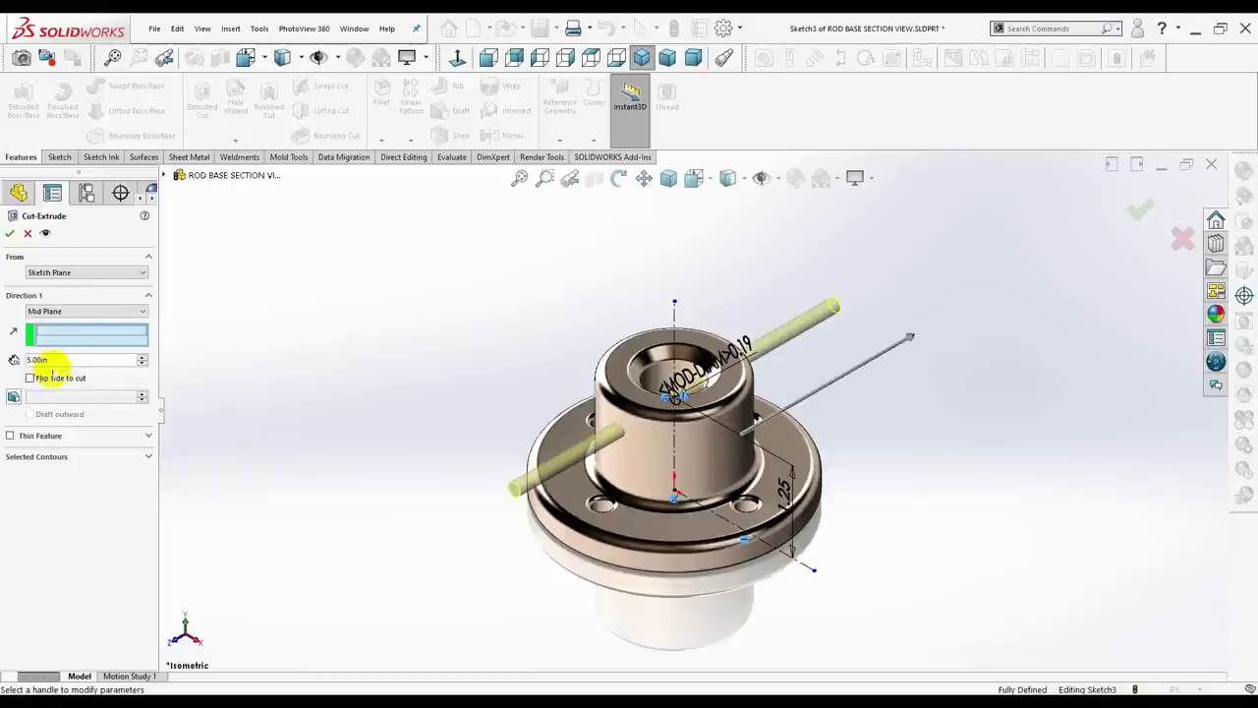
pyautogui.moveTo(50, 360); pyautogui.dragTo(20, 360)
pyautogui.write('3')
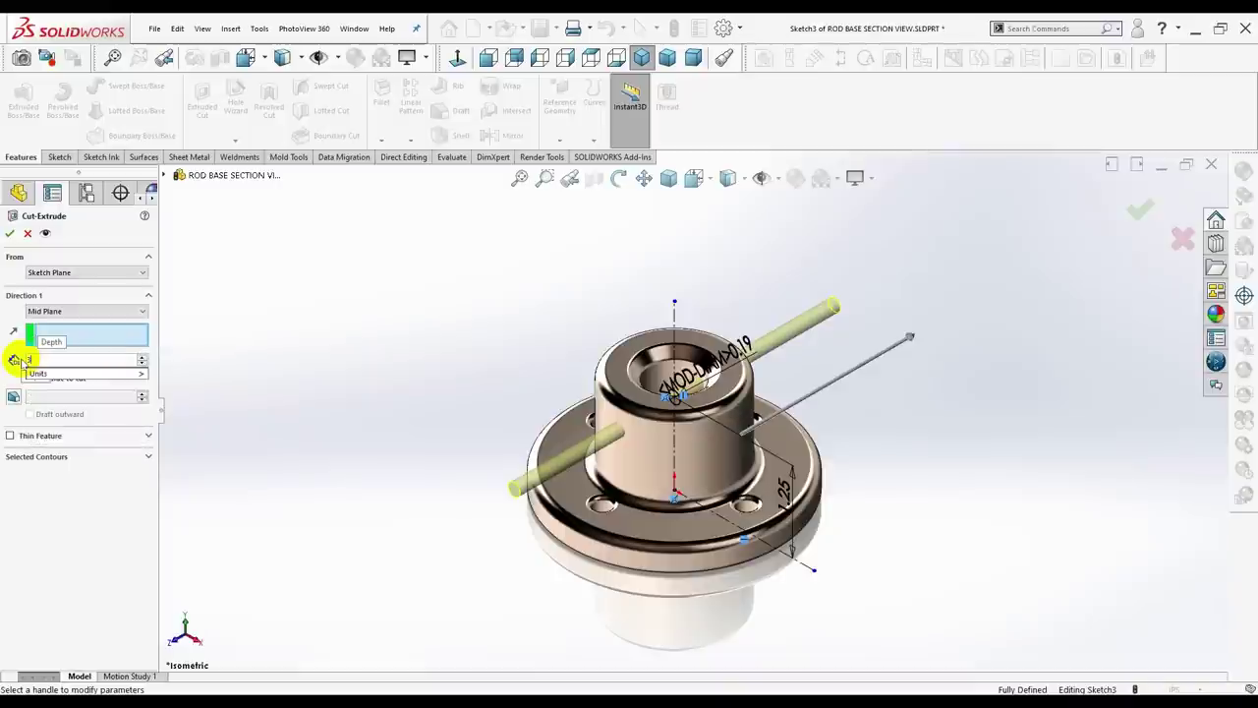
pyautogui.press('Return')
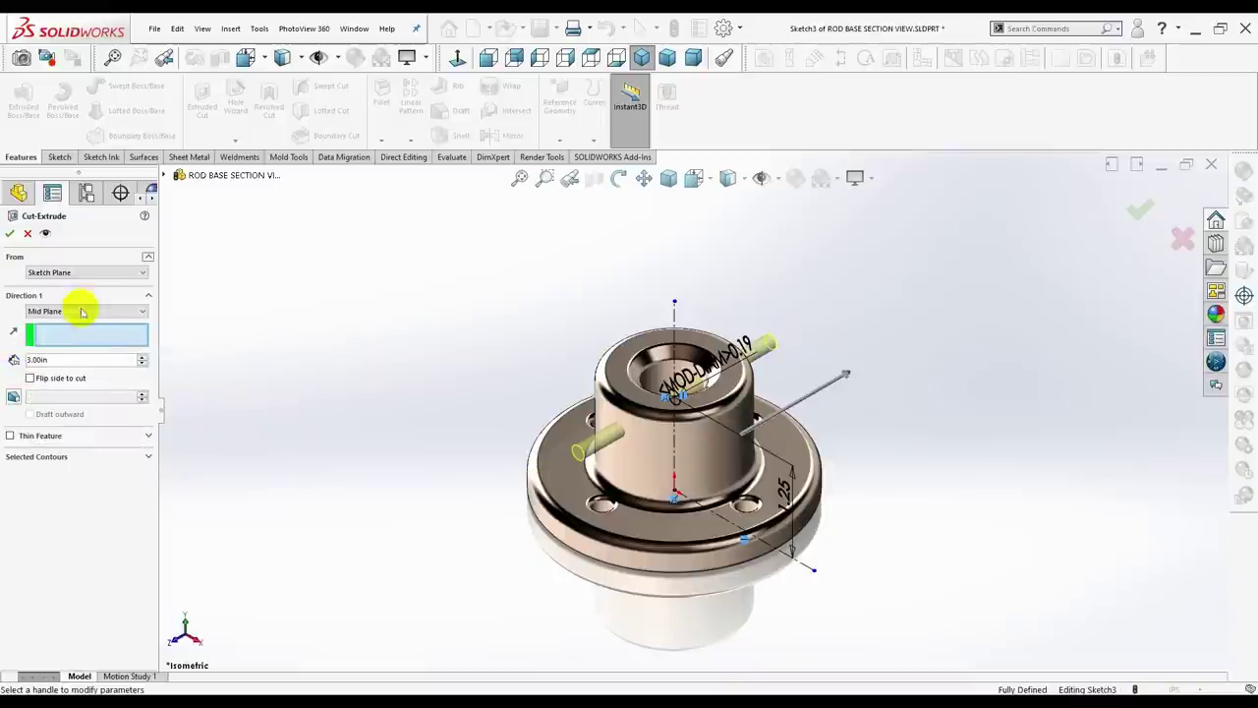
pyautogui.click(8, 234)
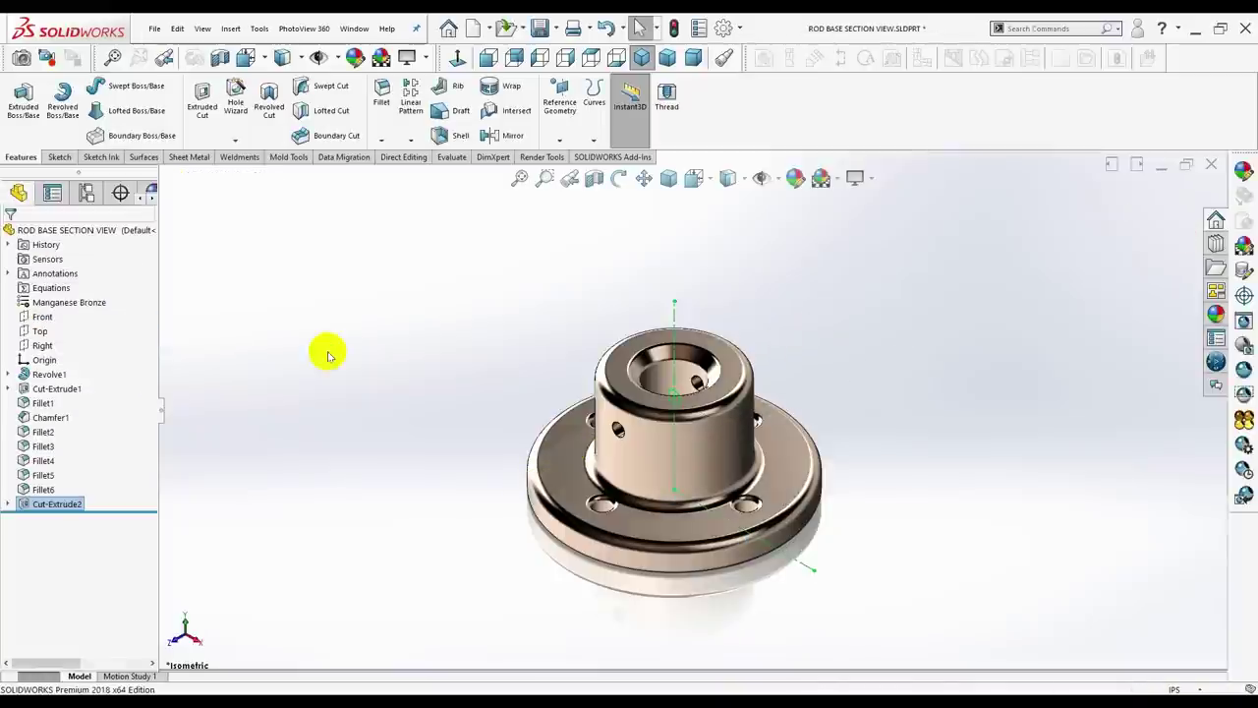
pyautogui.moveTo(426, 429); pyautogui.dragTo(687, 331, button='middle')
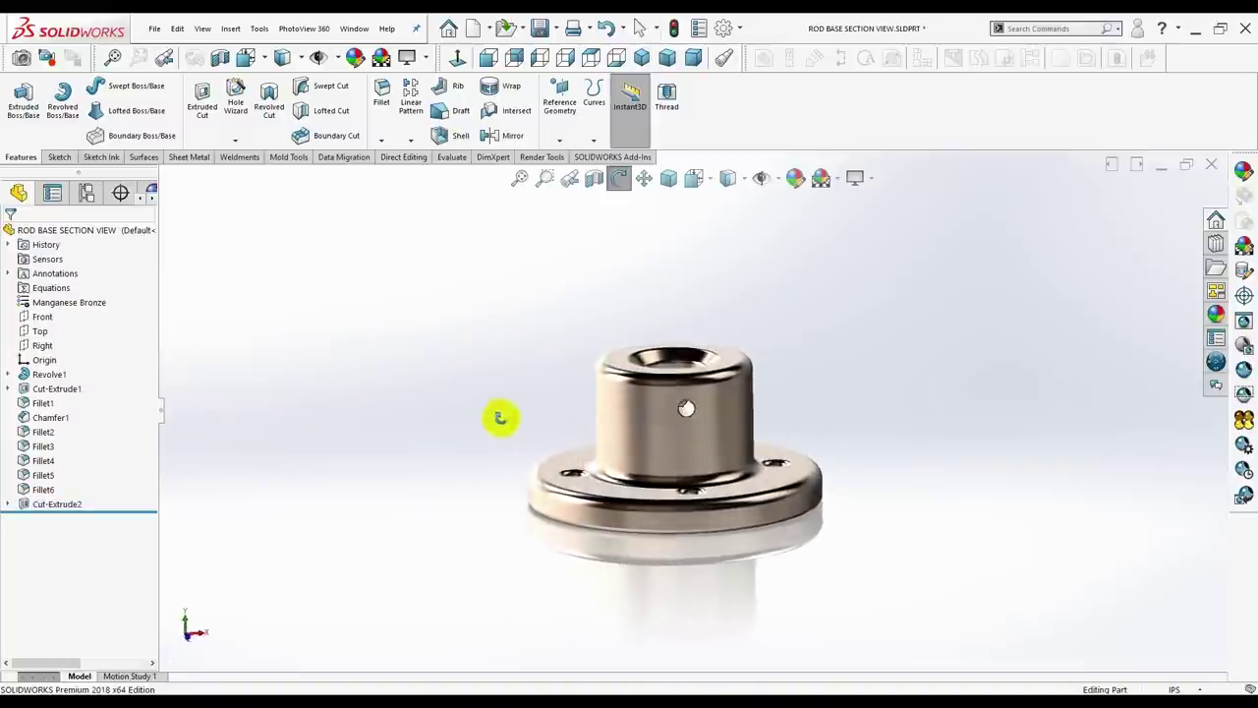
pyautogui.click(641, 61)
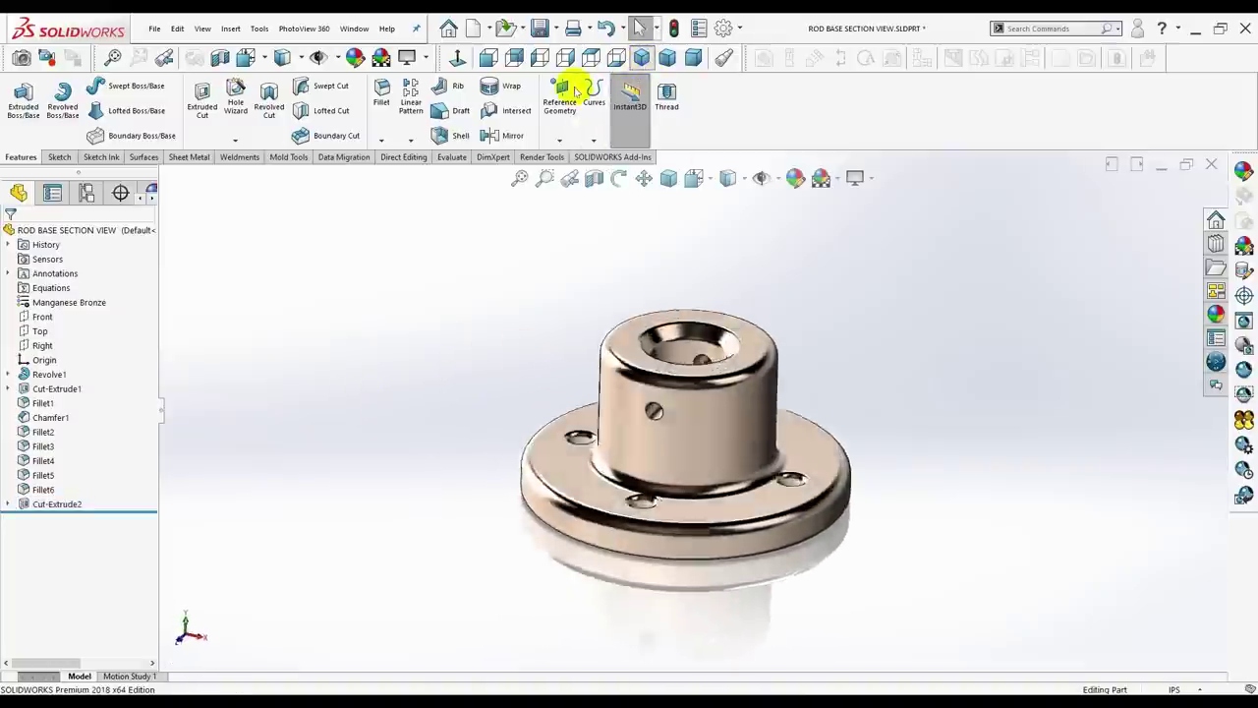
# Round the four cross-hole edges with a 0.06 in fillet (Fillet7), then view the part isometrically.
pyautogui.moveTo(714, 417); pyautogui.dragTo(623, 416, button='right')
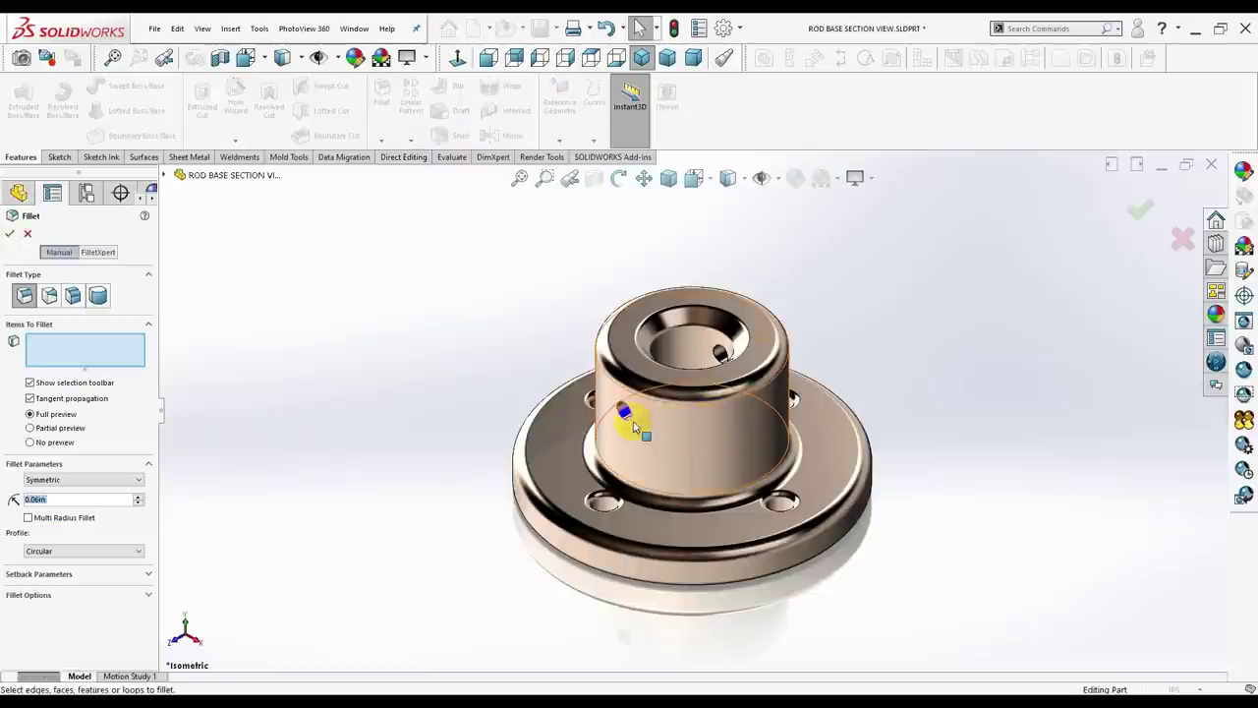
pyautogui.click(629, 424)
pyautogui.moveTo(757, 436); pyautogui.dragTo(637, 417, button='middle')
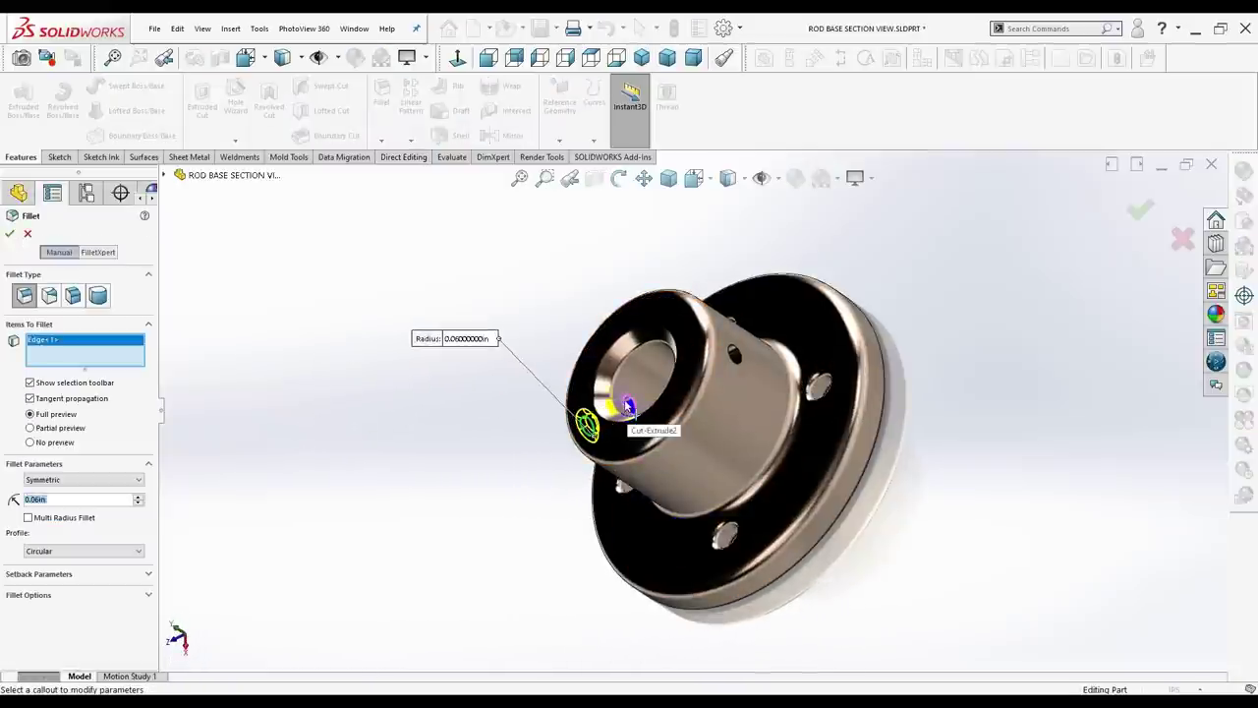
pyautogui.click(629, 404)
pyautogui.moveTo(648, 393); pyautogui.dragTo(752, 368, button='middle')
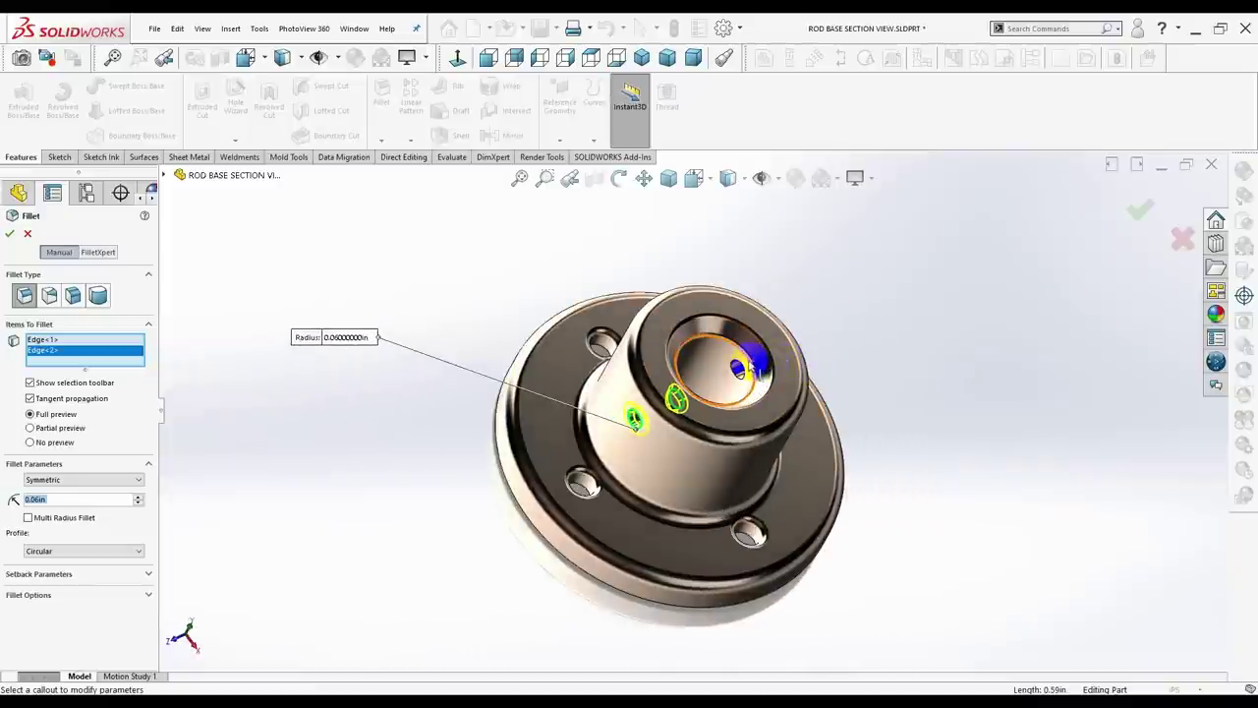
pyautogui.click(742, 369)
pyautogui.moveTo(742, 369); pyautogui.dragTo(736, 394, button='middle')
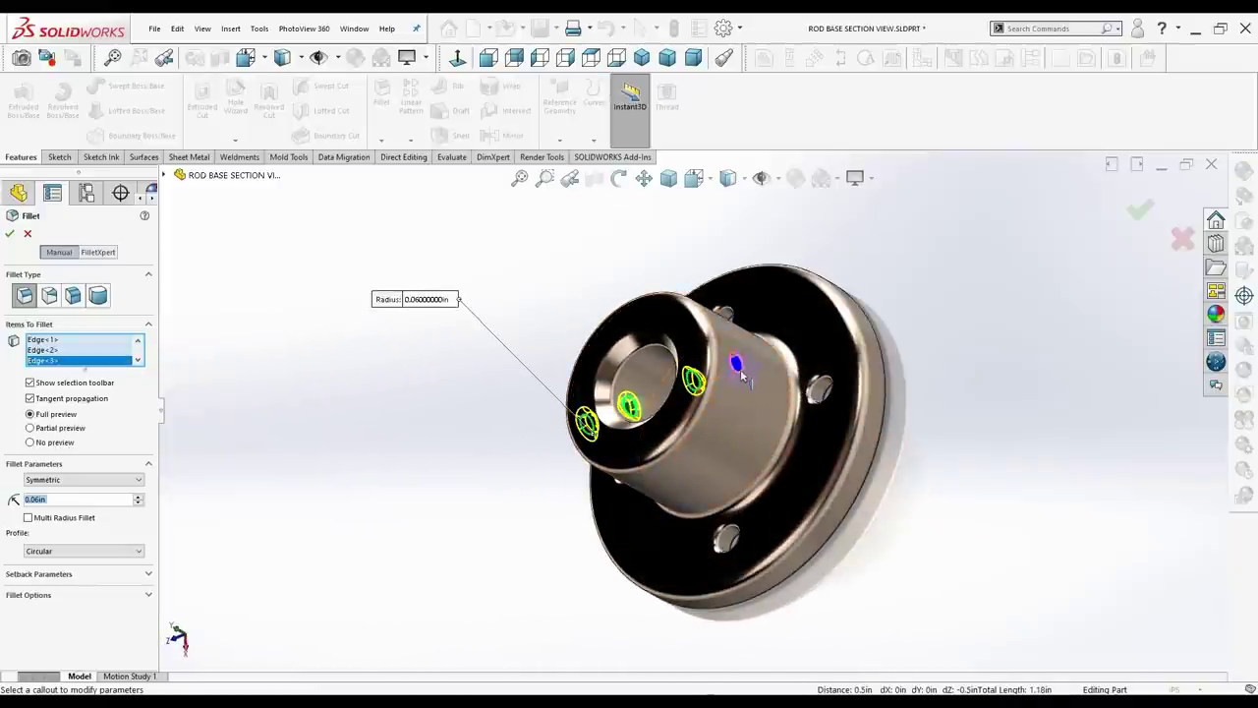
pyautogui.click(735, 362)
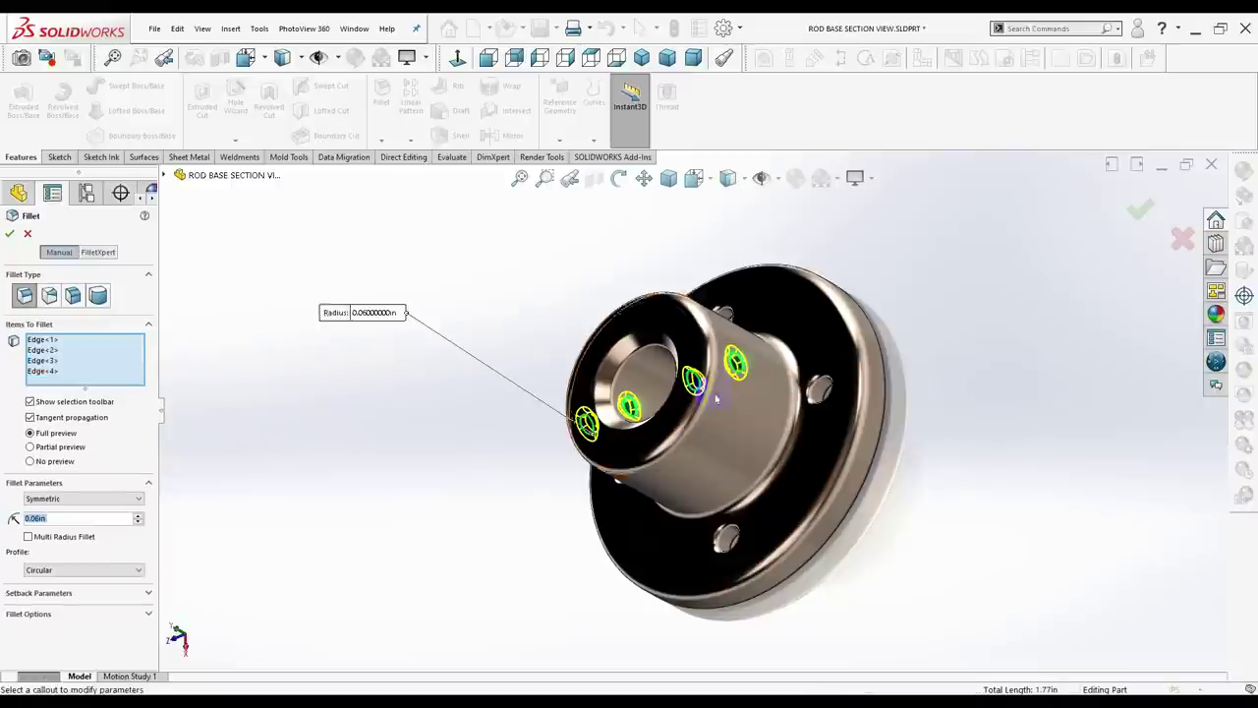
pyautogui.click(10, 234)
pyautogui.moveTo(415, 469)
pyautogui.mouseDown(button='middle')
pyautogui.moveTo(562, 346)
pyautogui.moveTo(597, 402)
pyautogui.moveTo(497, 426)
pyautogui.moveTo(472, 390)
pyautogui.moveTo(527, 416)
pyautogui.moveTo(511, 416)
pyautogui.mouseUp(button='middle')
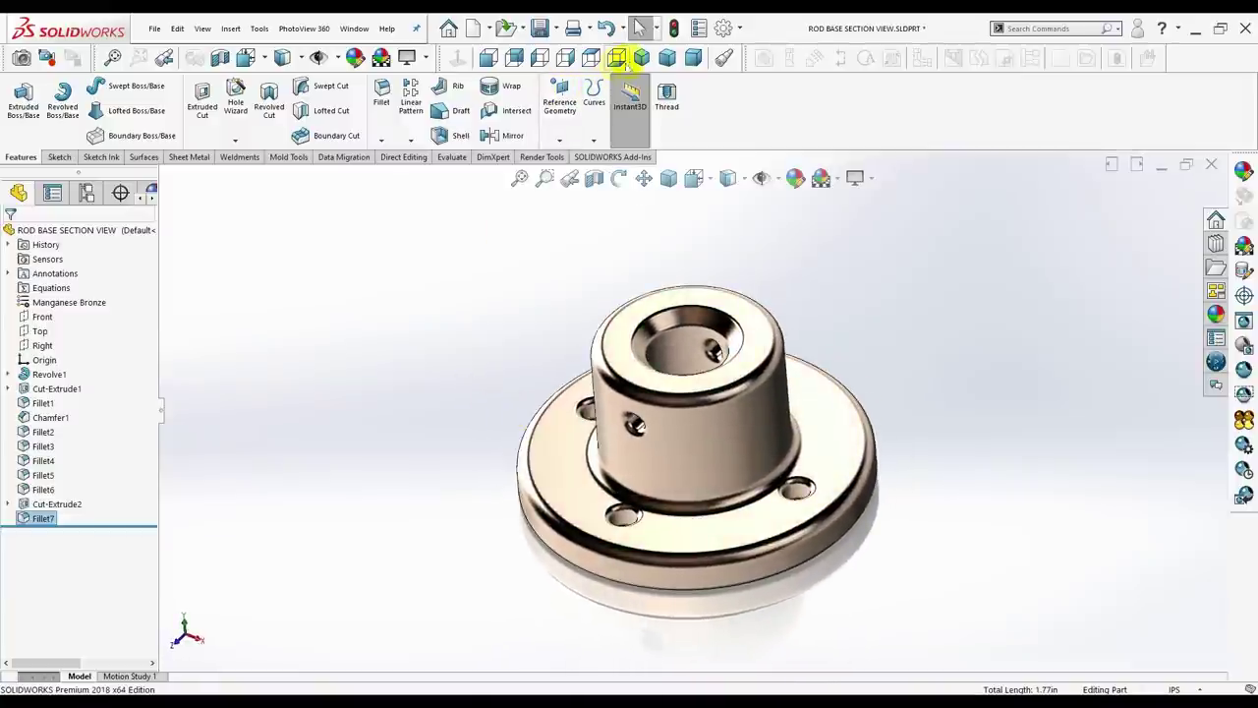
pyautogui.click(621, 60)
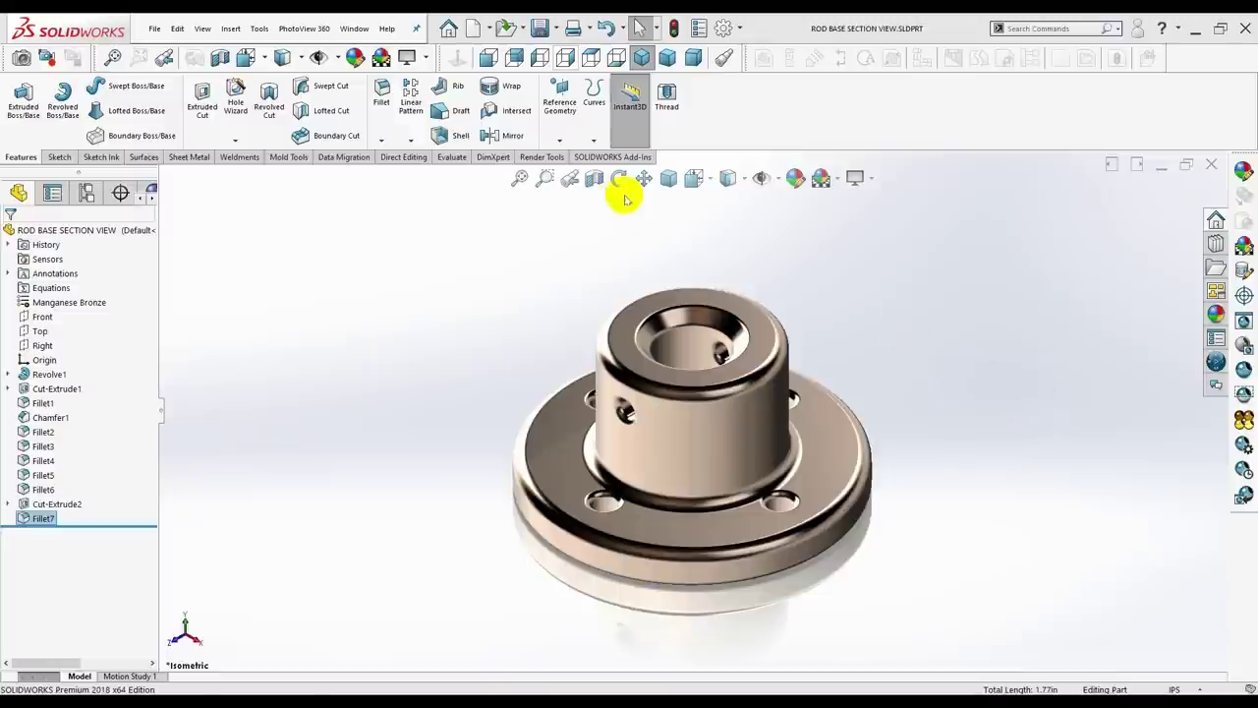
pyautogui.click(594, 178)
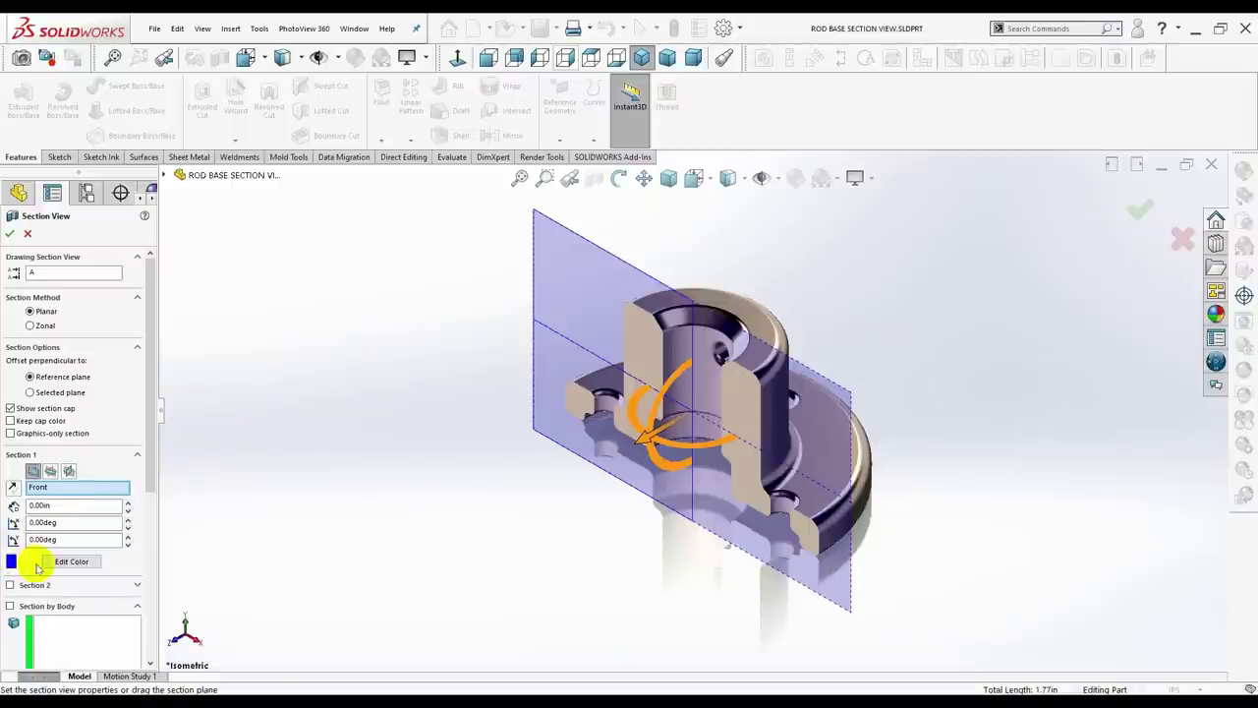
pyautogui.click(12, 236)
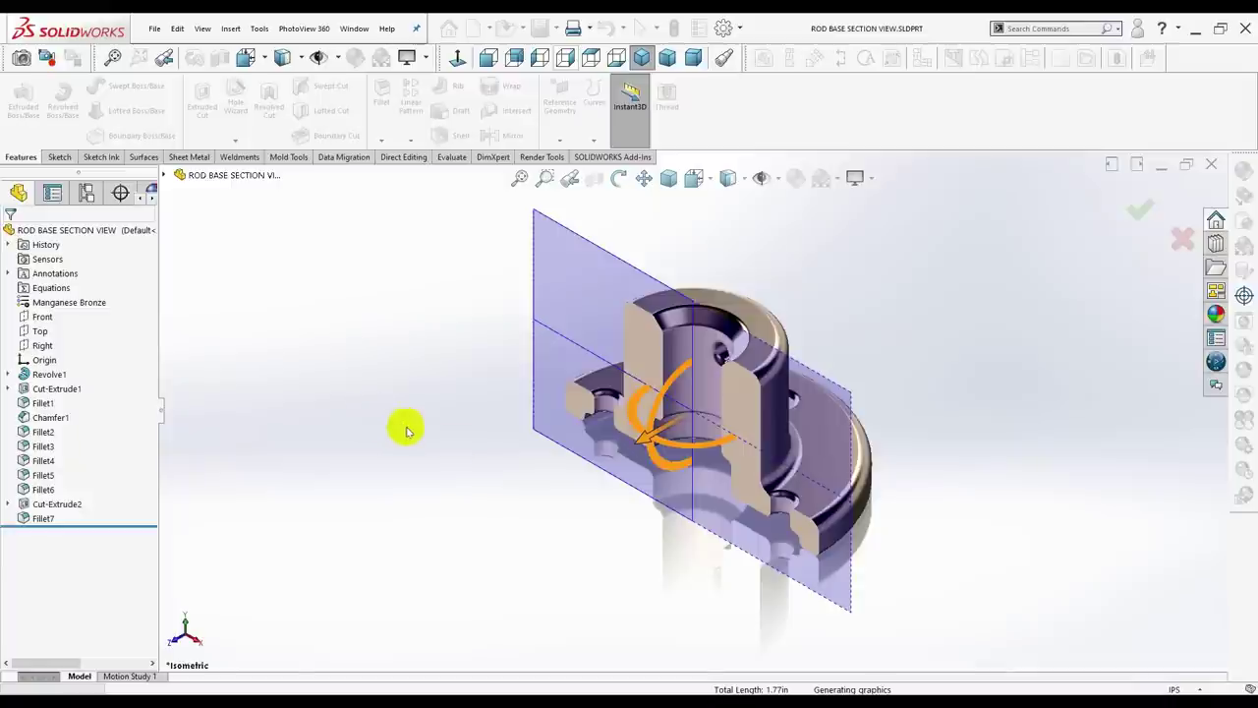
pyautogui.moveTo(598, 494)
pyautogui.mouseDown(button='middle')
pyautogui.moveTo(709, 516)
pyautogui.moveTo(576, 520)
pyautogui.moveTo(539, 540)
pyautogui.moveTo(575, 567)
pyautogui.moveTo(609, 570)
pyautogui.moveTo(603, 471)
pyautogui.mouseUp(button='middle')
pyautogui.click(645, 61)
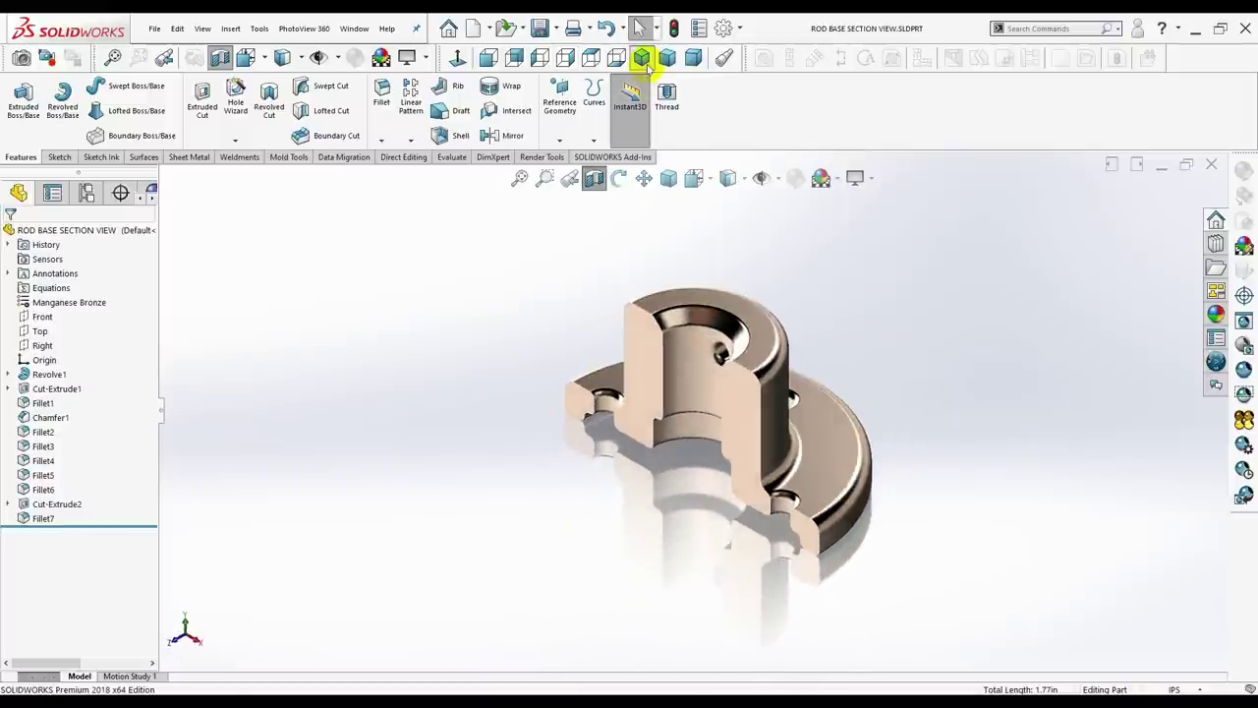
pyautogui.click(668, 61)
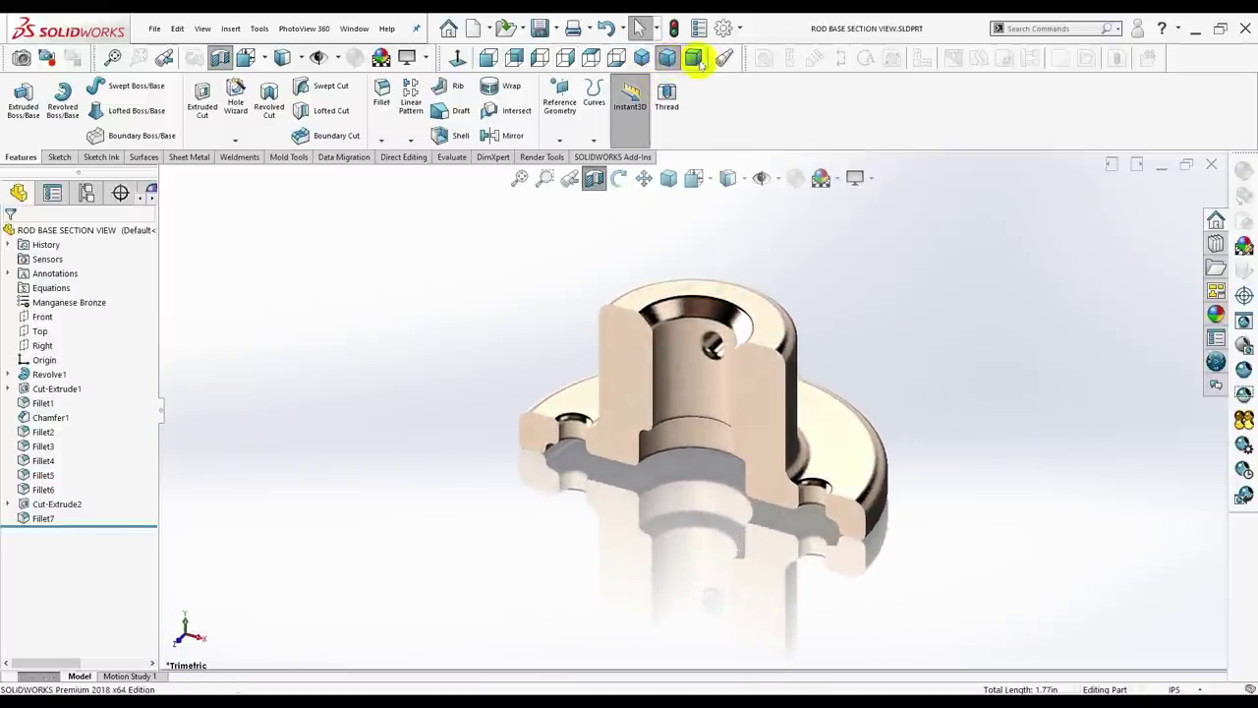
pyautogui.click(693, 59)
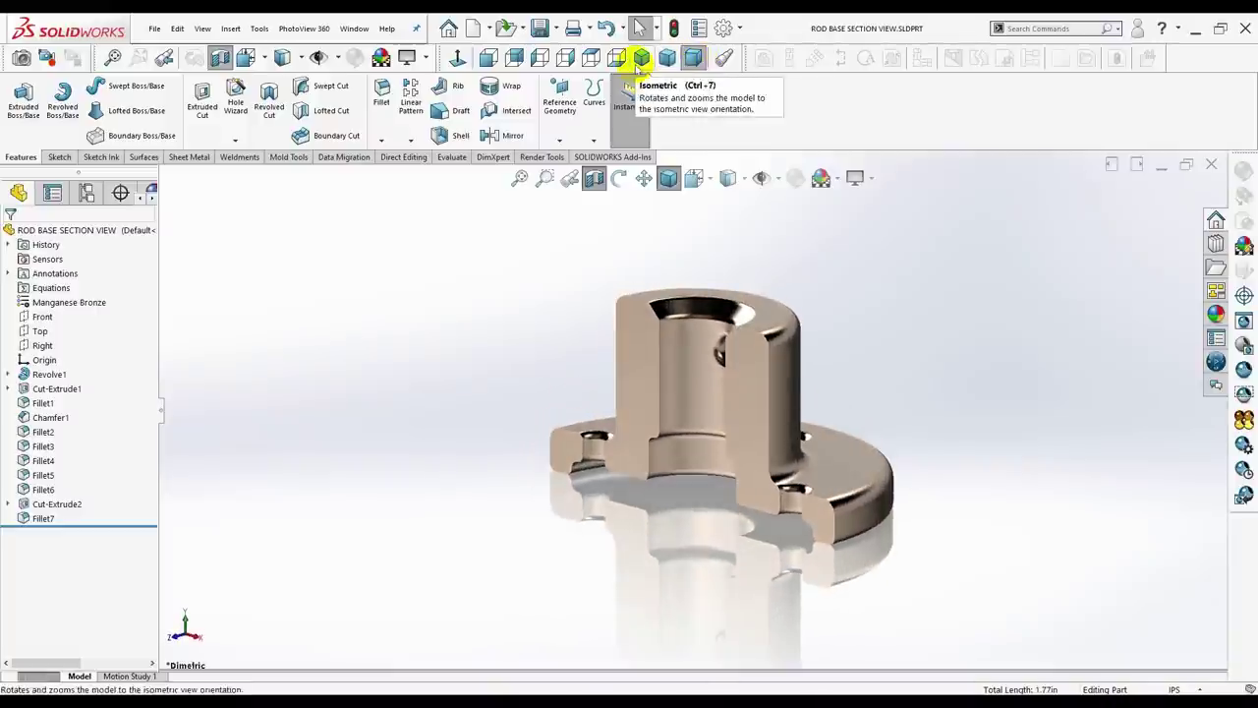
pyautogui.click(640, 61)
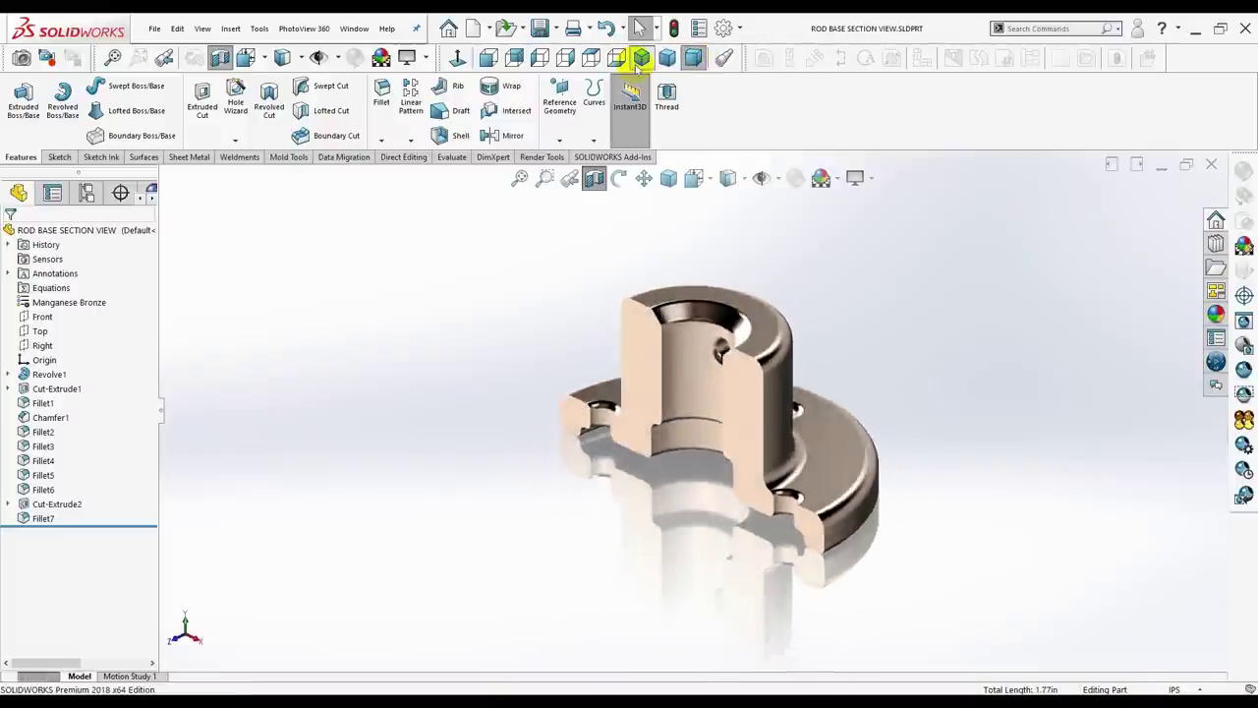
pyautogui.click(741, 179)
pyautogui.click(731, 202)
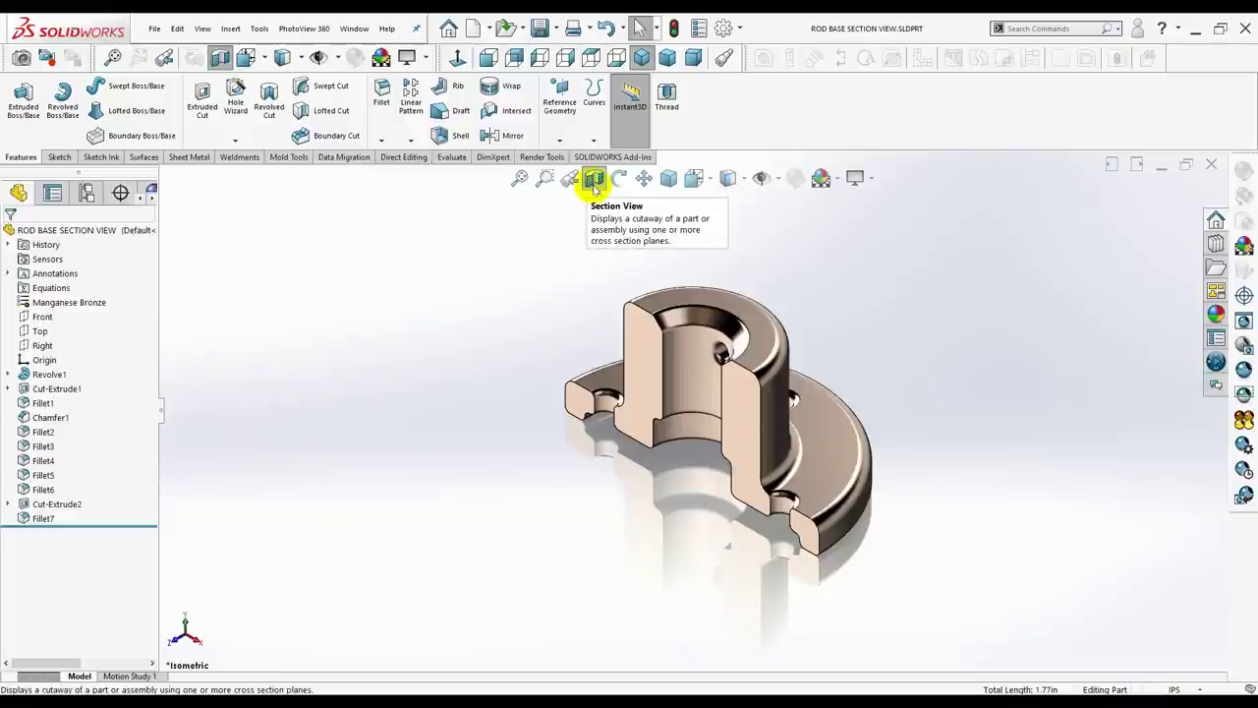
pyautogui.click(649, 376)
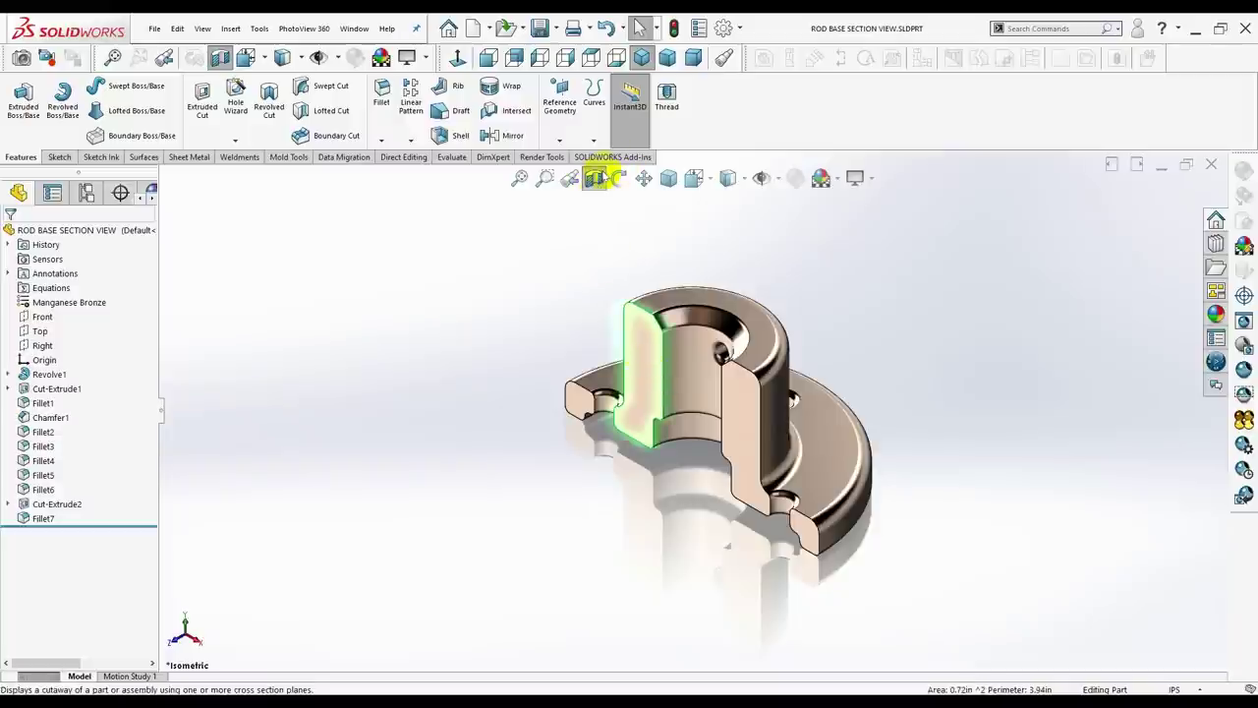
pyautogui.click(596, 177)
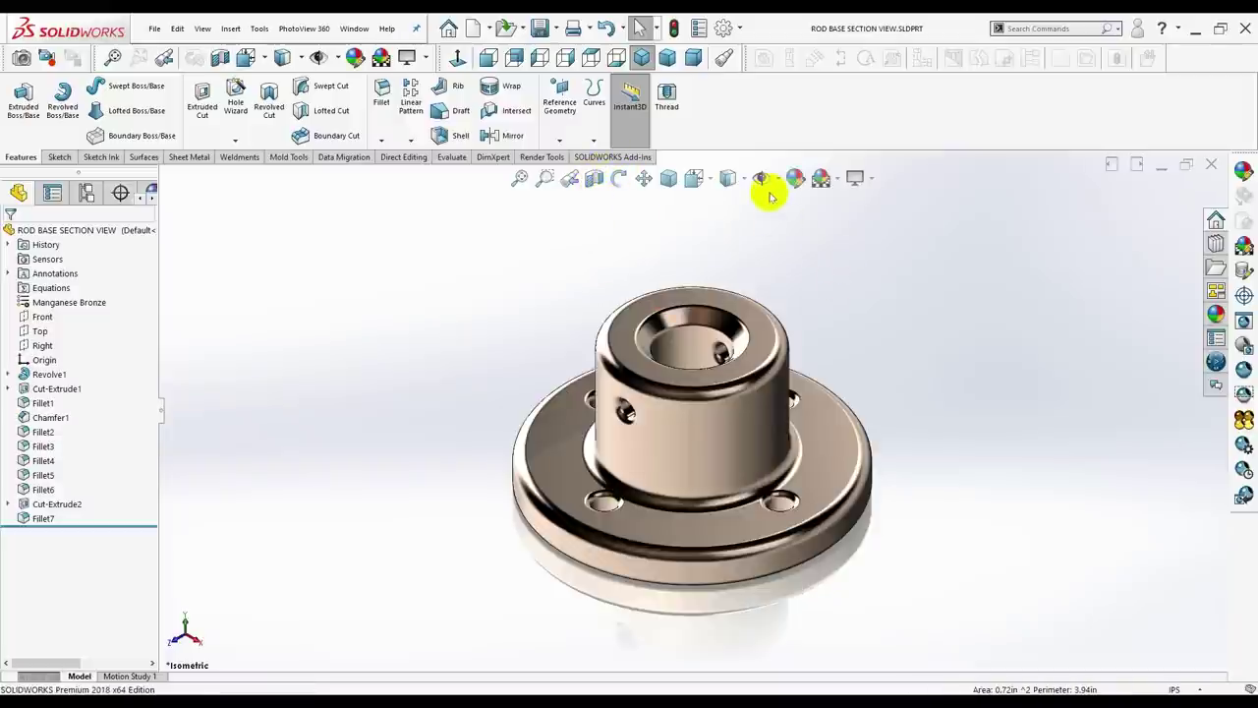
# Switch the bushing to plain Shaded display and make a new drawing from the part.
pyautogui.click(727, 178)
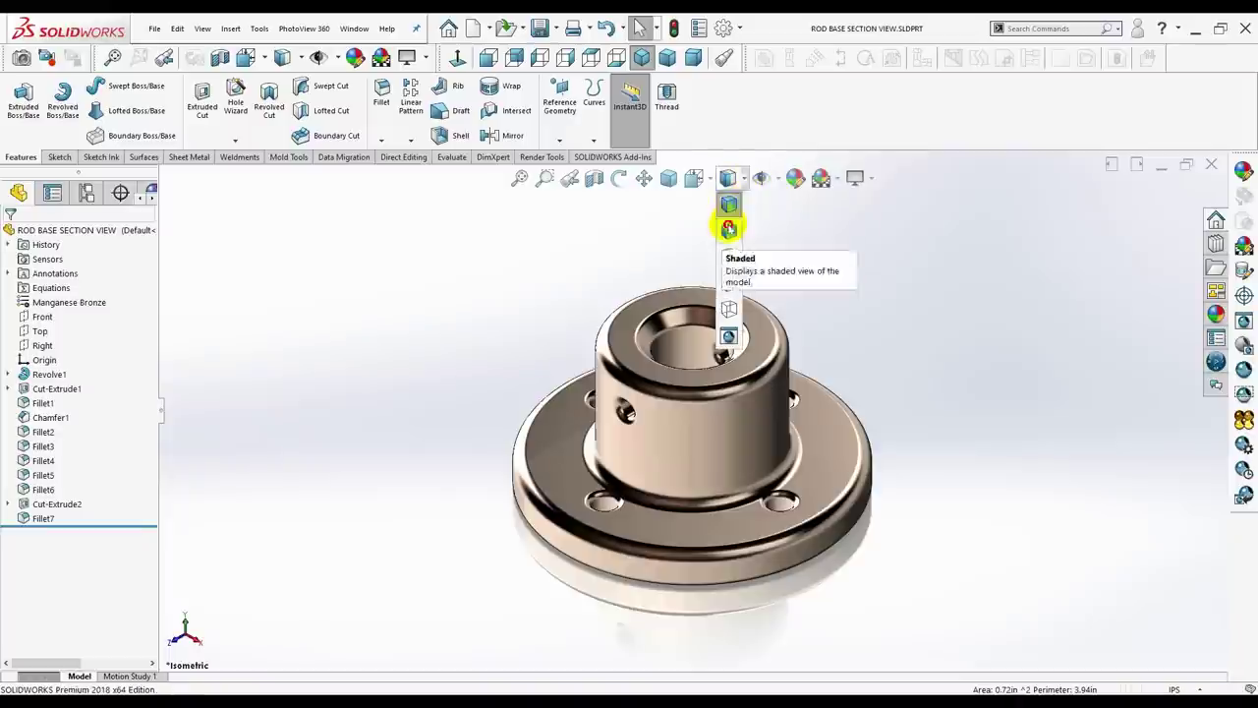
pyautogui.click(727, 224)
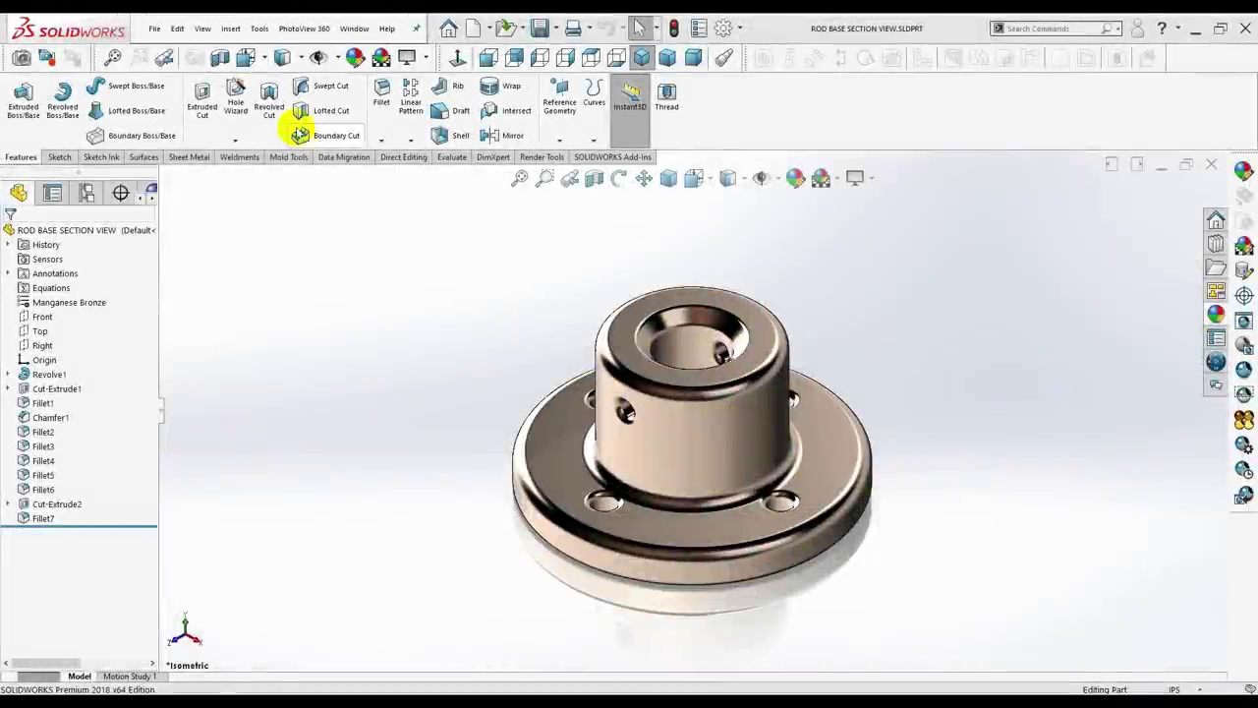
pyautogui.click(489, 29)
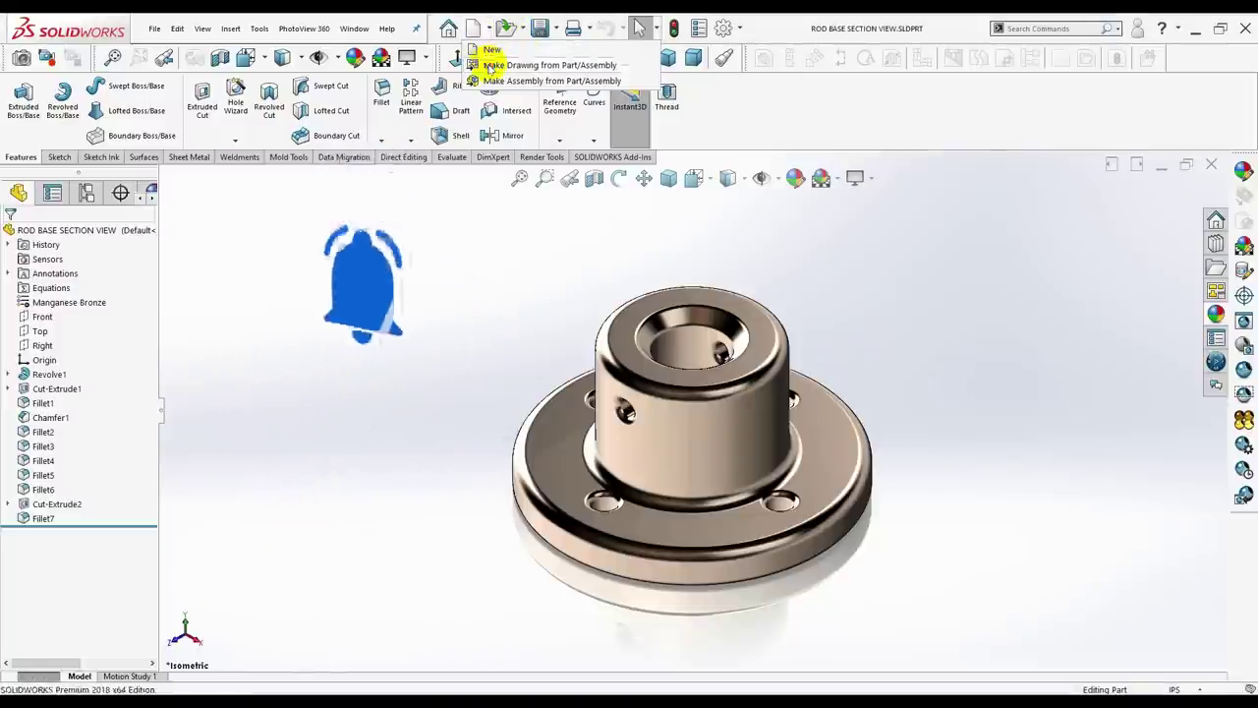
pyautogui.click(489, 65)
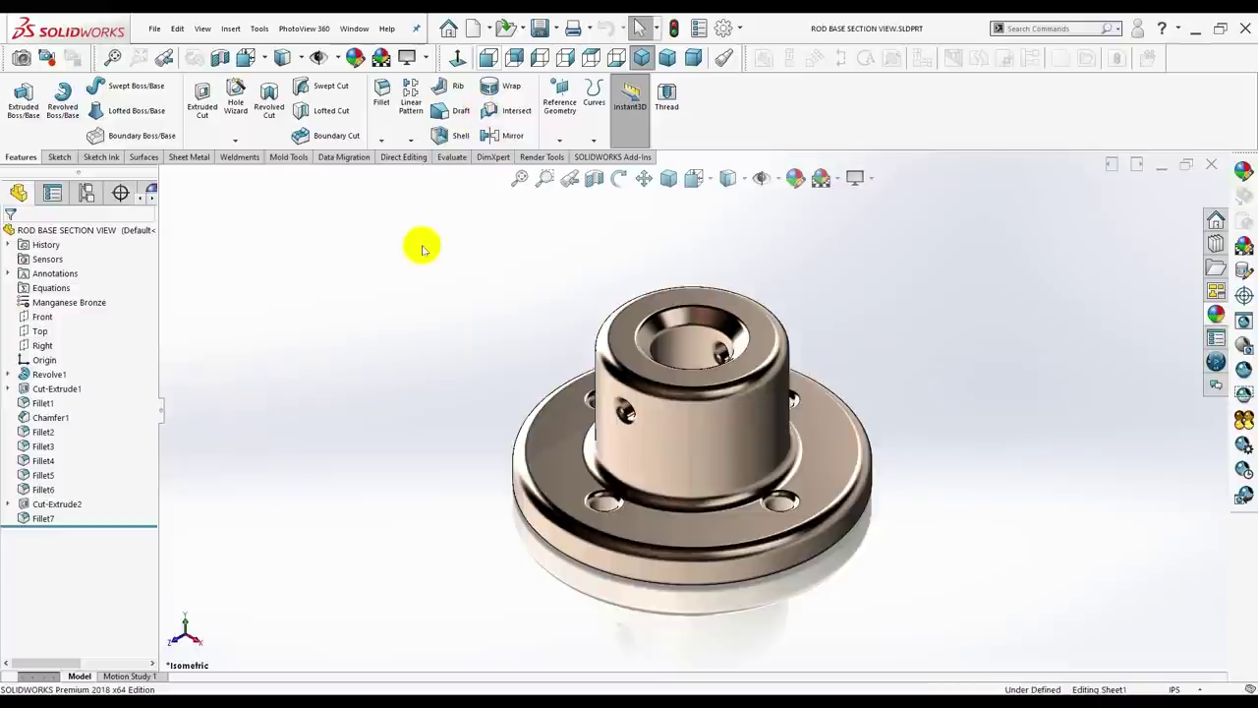
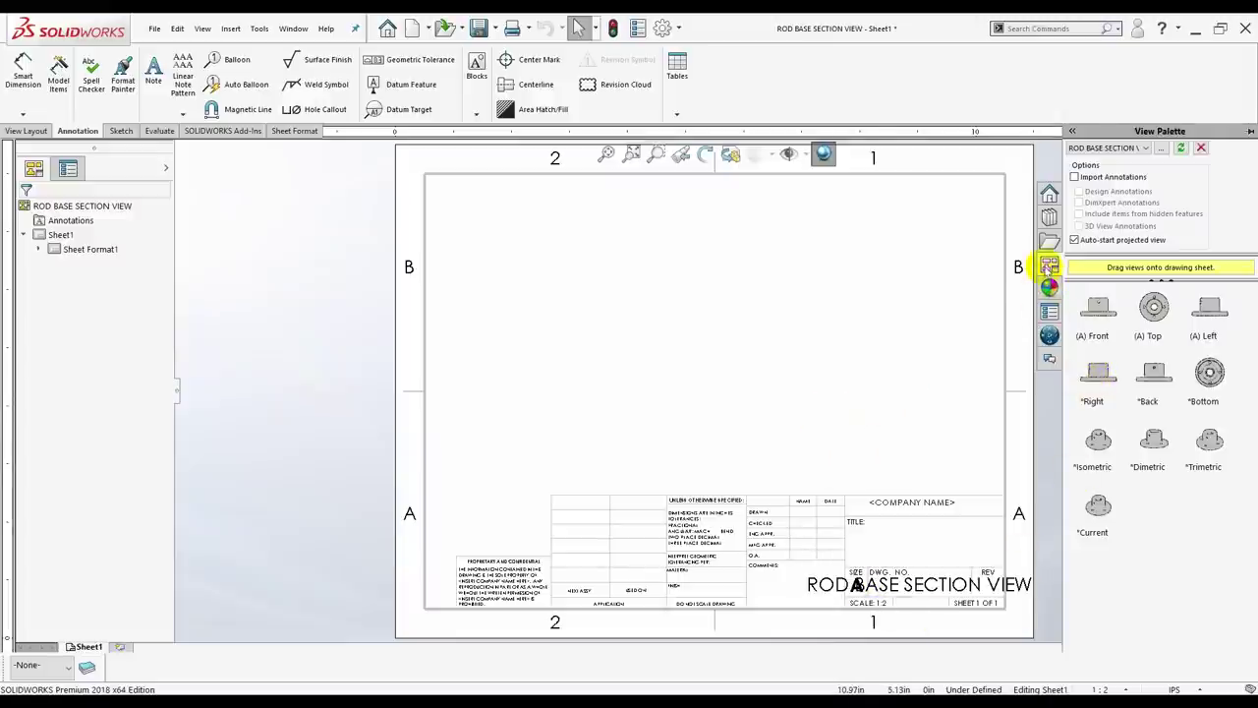
# Enter sheet format editing and open the ROD BASE SECTION VIEW title note for editing.
pyautogui.click(920, 260)
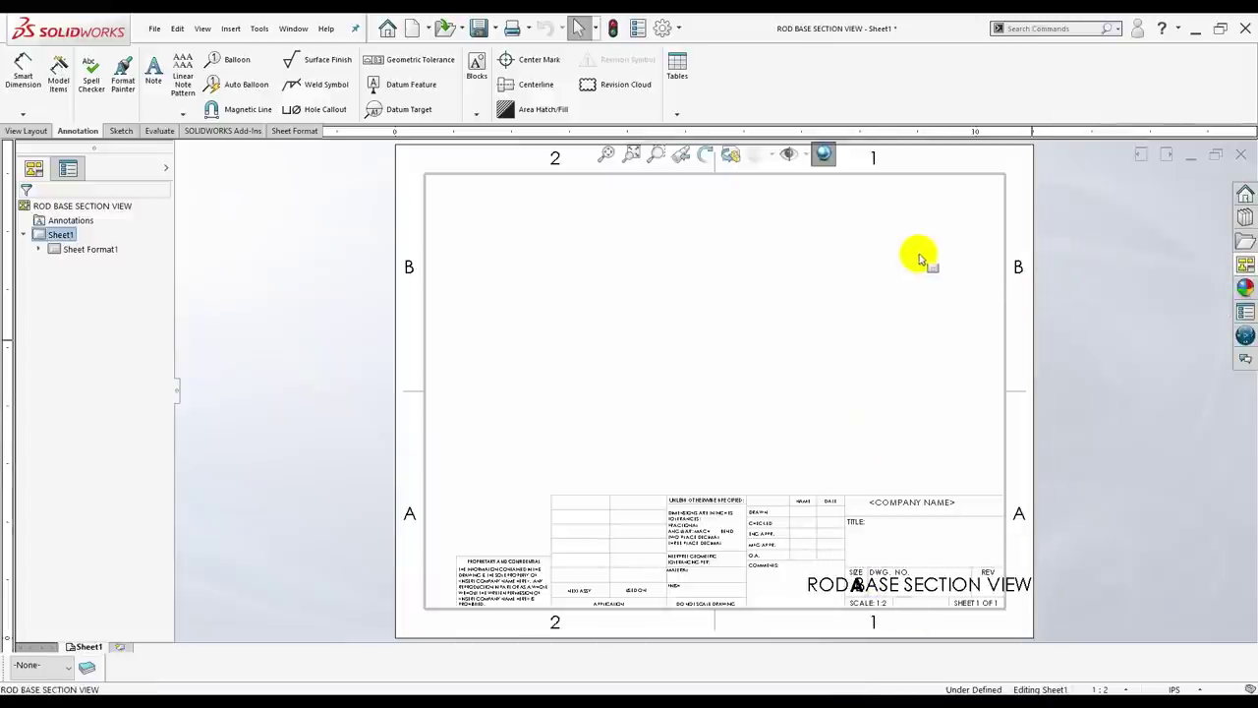
pyautogui.rightClick(870, 323)
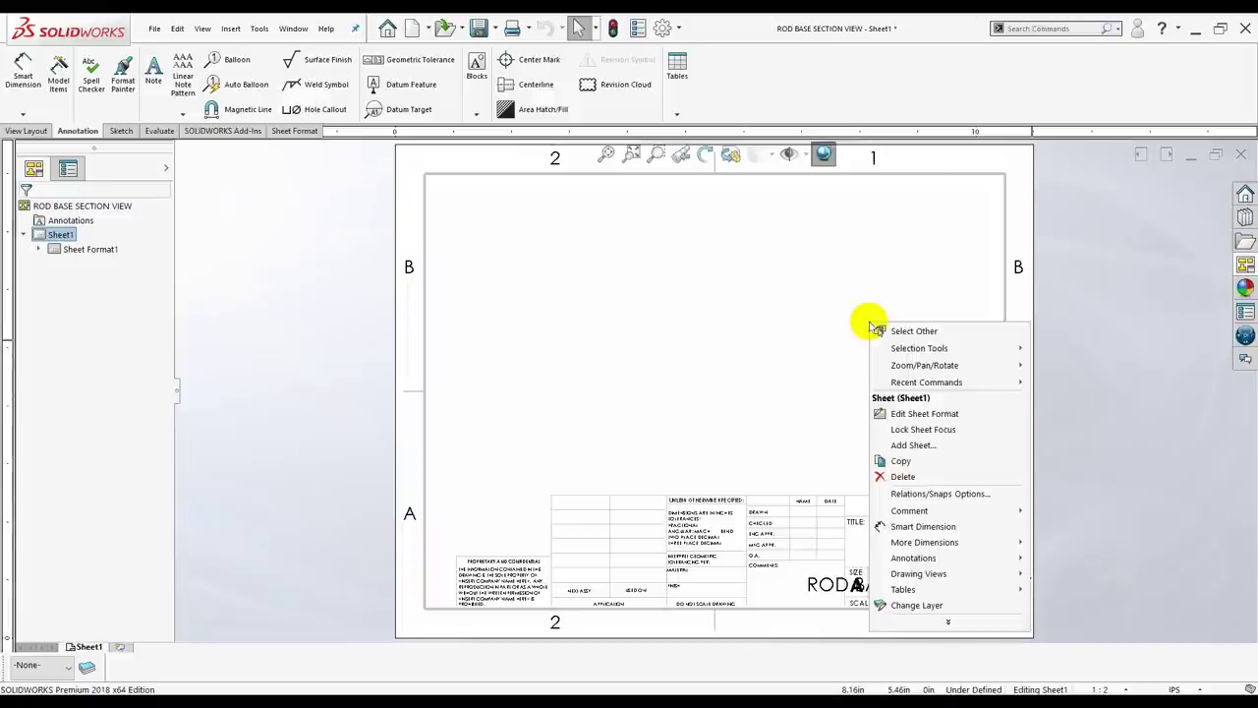
pyautogui.click(882, 413)
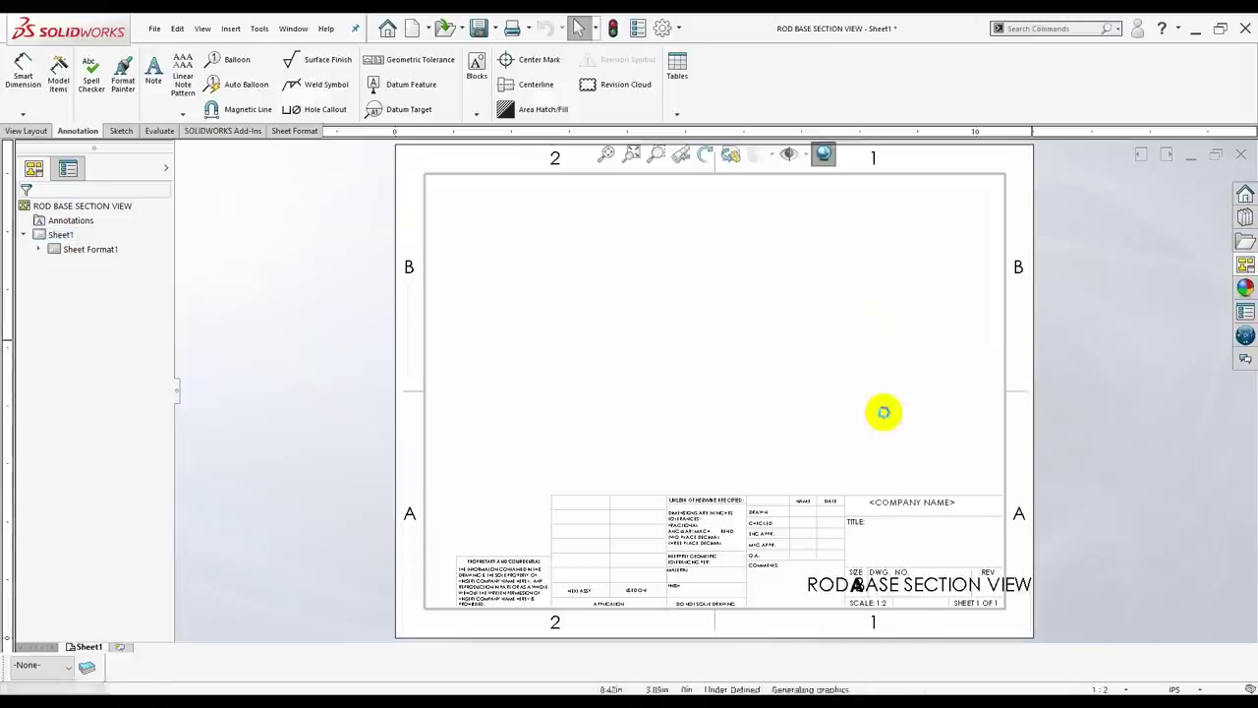
pyautogui.doubleClick(934, 584)
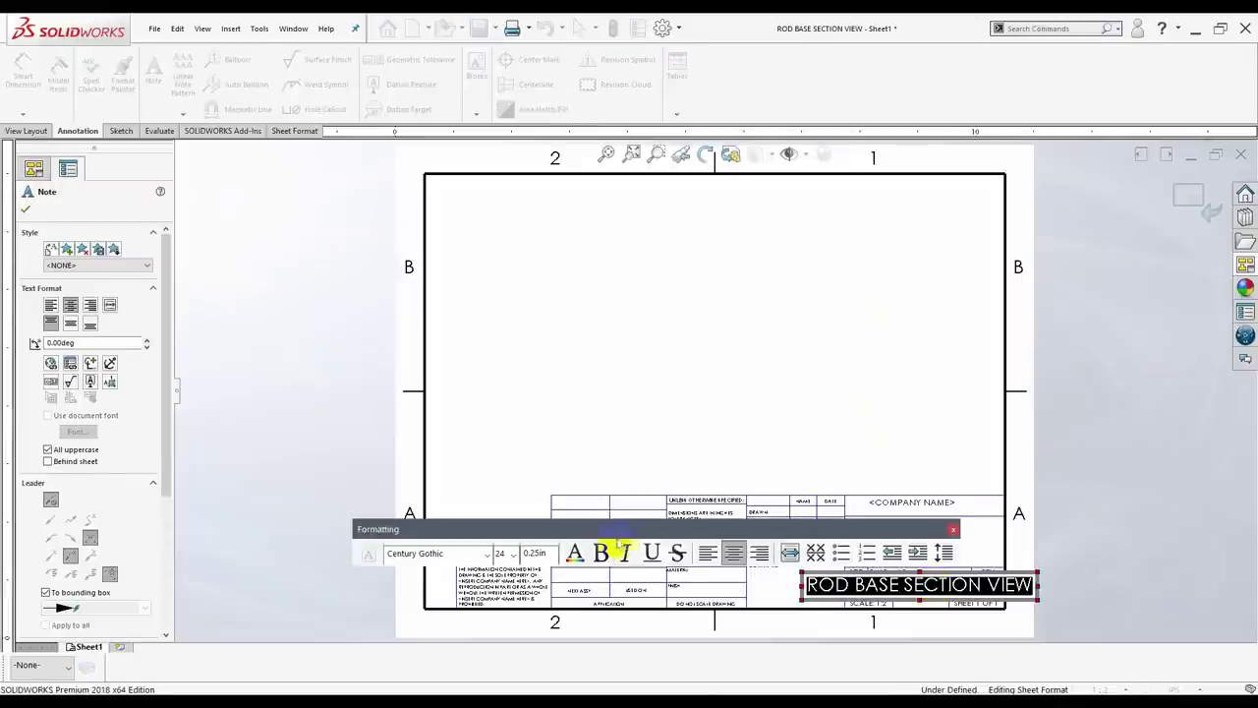
# Format the title text as bold Arial at size 14.
pyautogui.click(599, 552)
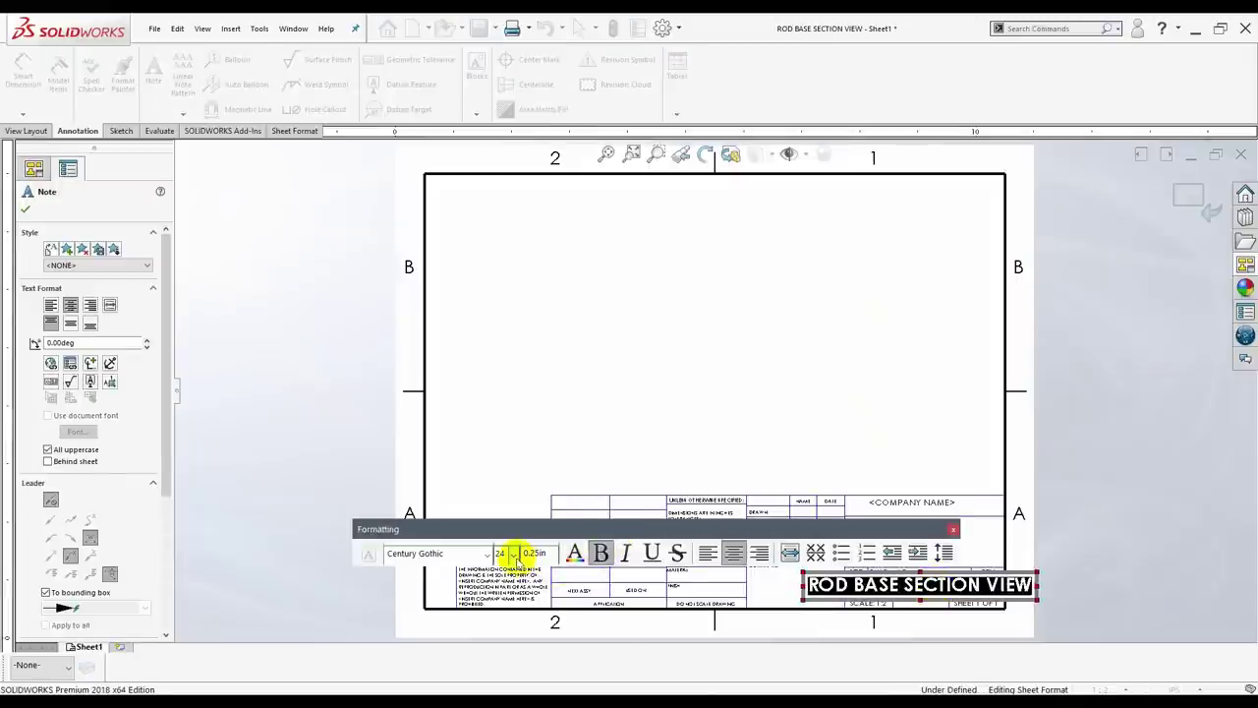
pyautogui.click(487, 553)
pyautogui.write('ARIA')
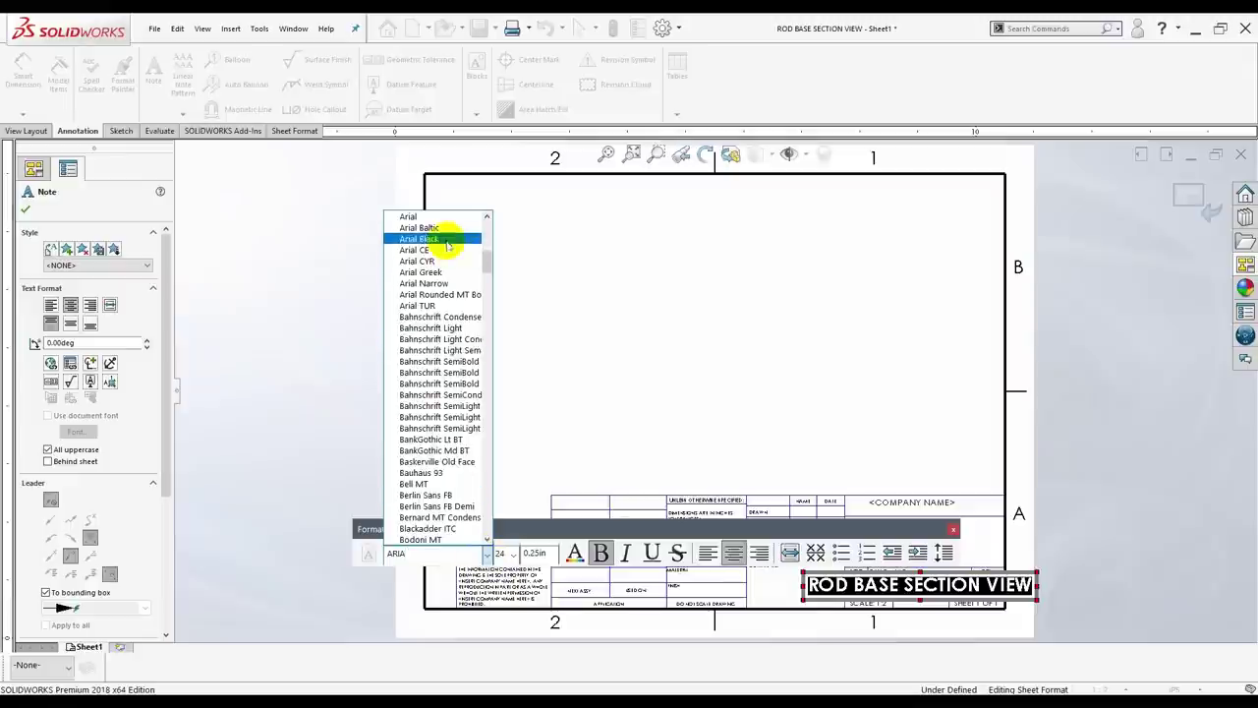
pyautogui.click(438, 216)
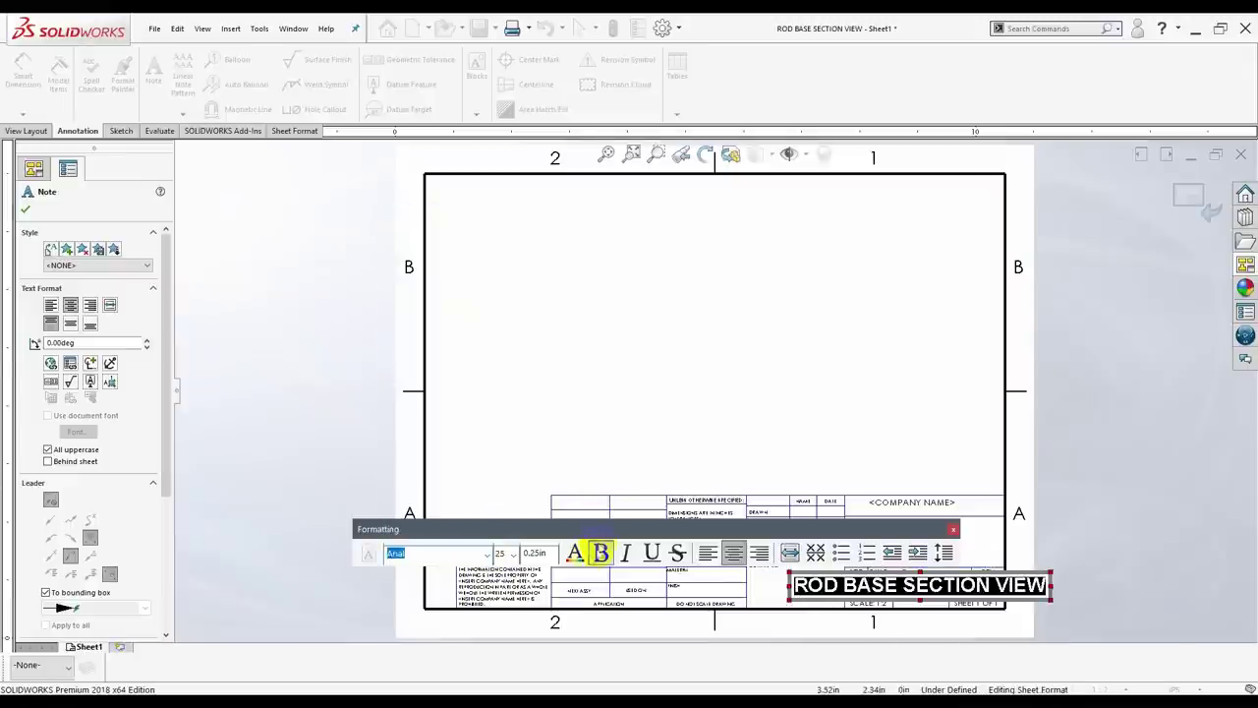
pyautogui.click(512, 553)
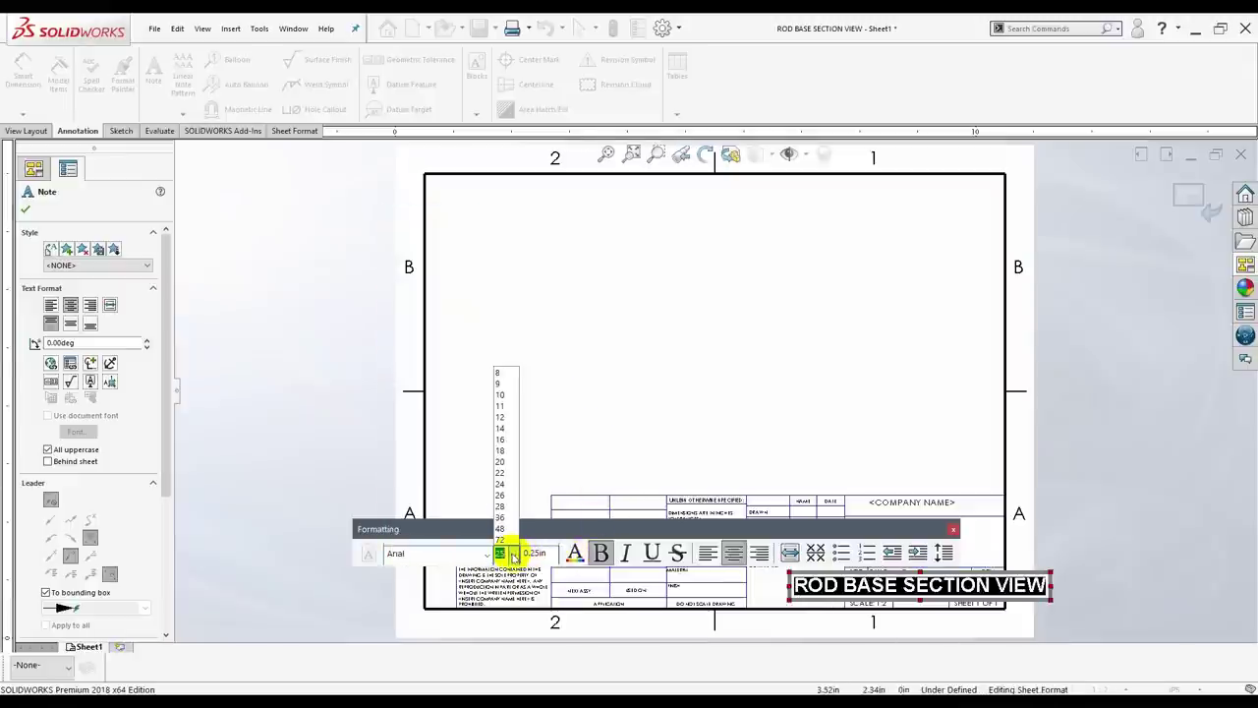
pyautogui.click(506, 438)
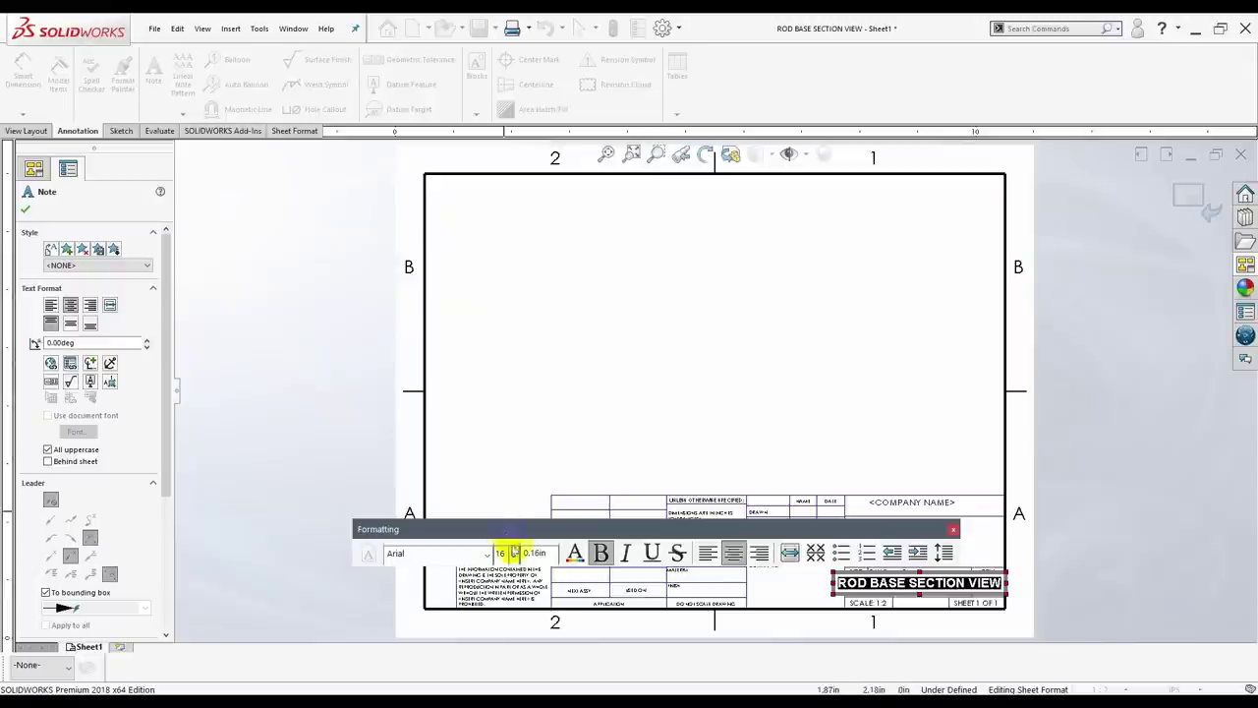
pyautogui.click(512, 553)
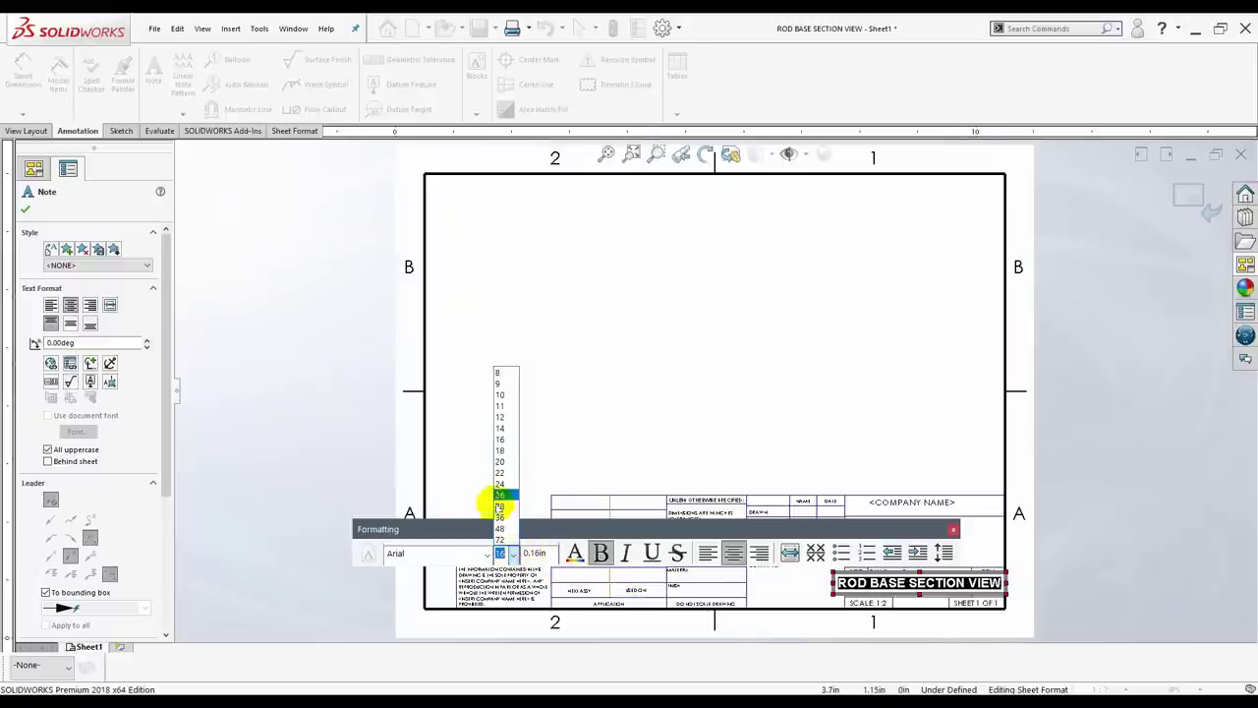
pyautogui.click(500, 429)
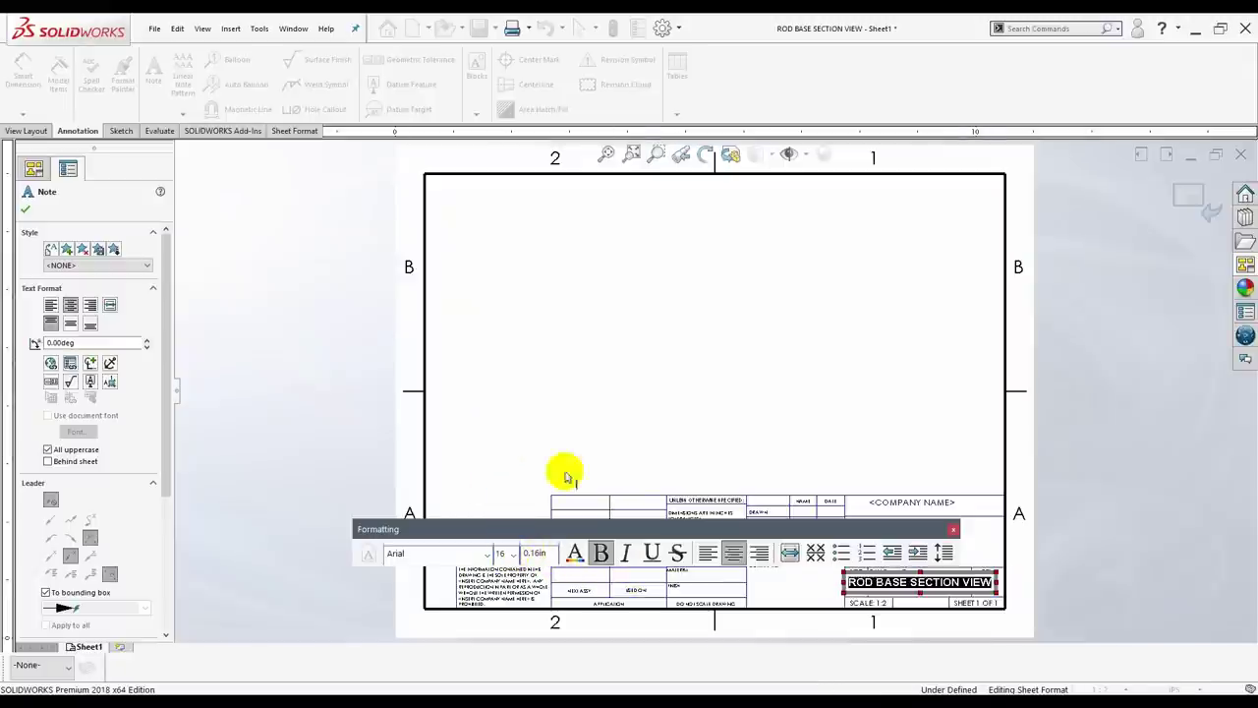
pyautogui.click(994, 535)
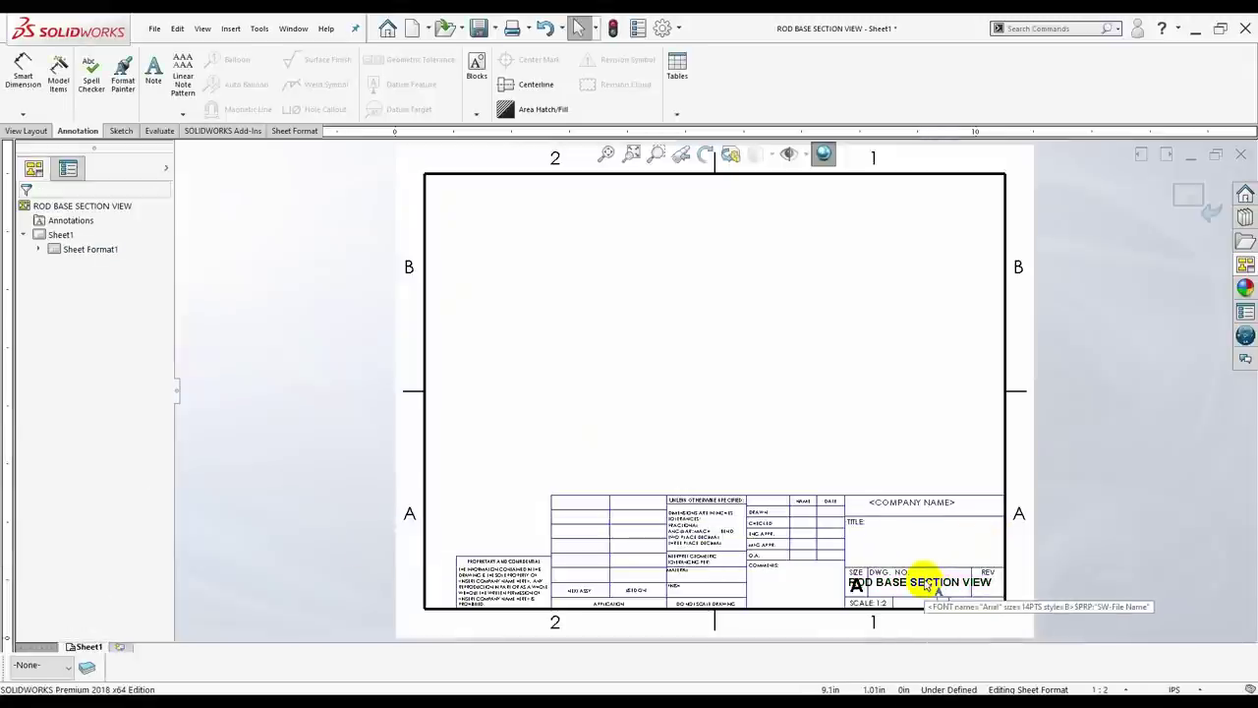
# Move the title note up into the TITLE cell and exit sheet format editing.
pyautogui.moveTo(936, 585); pyautogui.dragTo(934, 537)
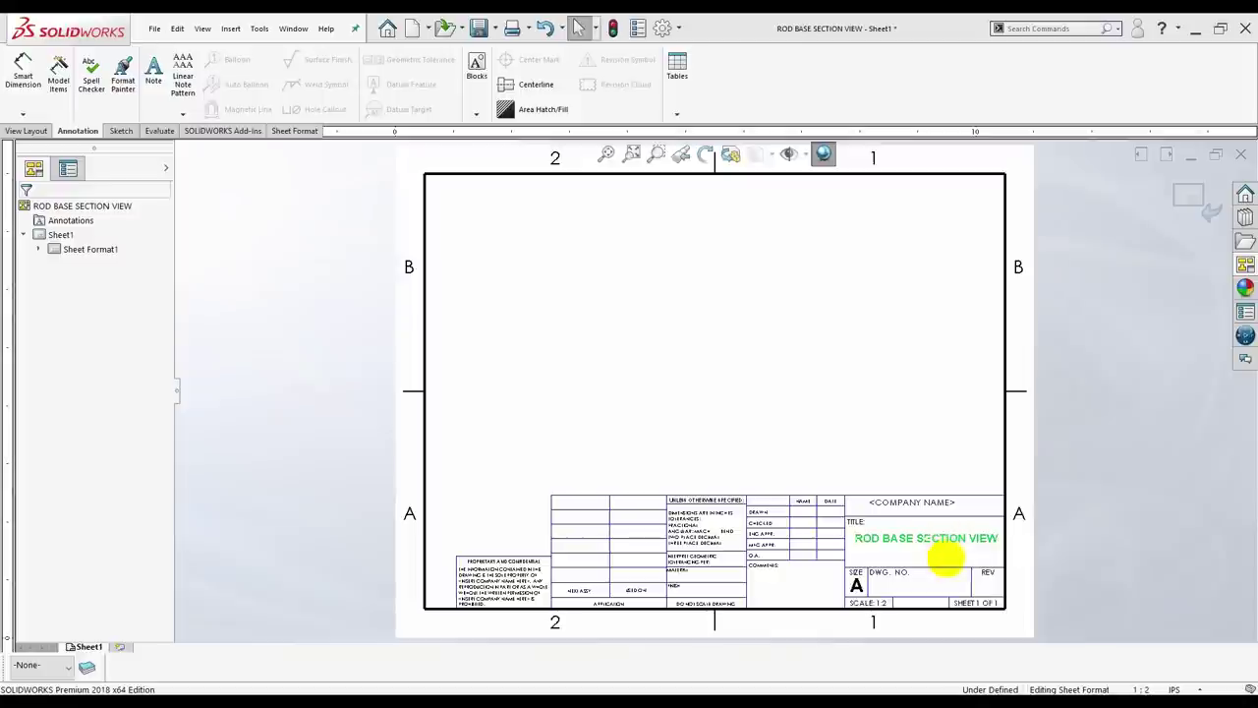
pyautogui.click(943, 541)
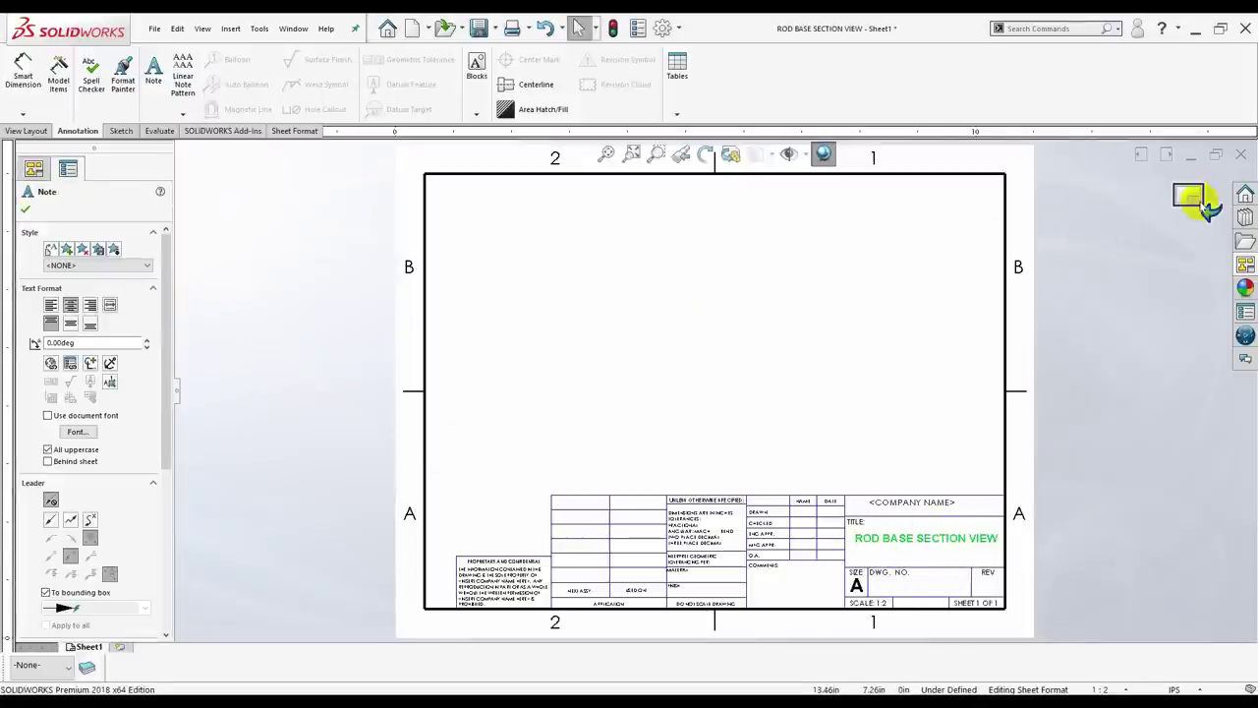
pyautogui.click(1194, 199)
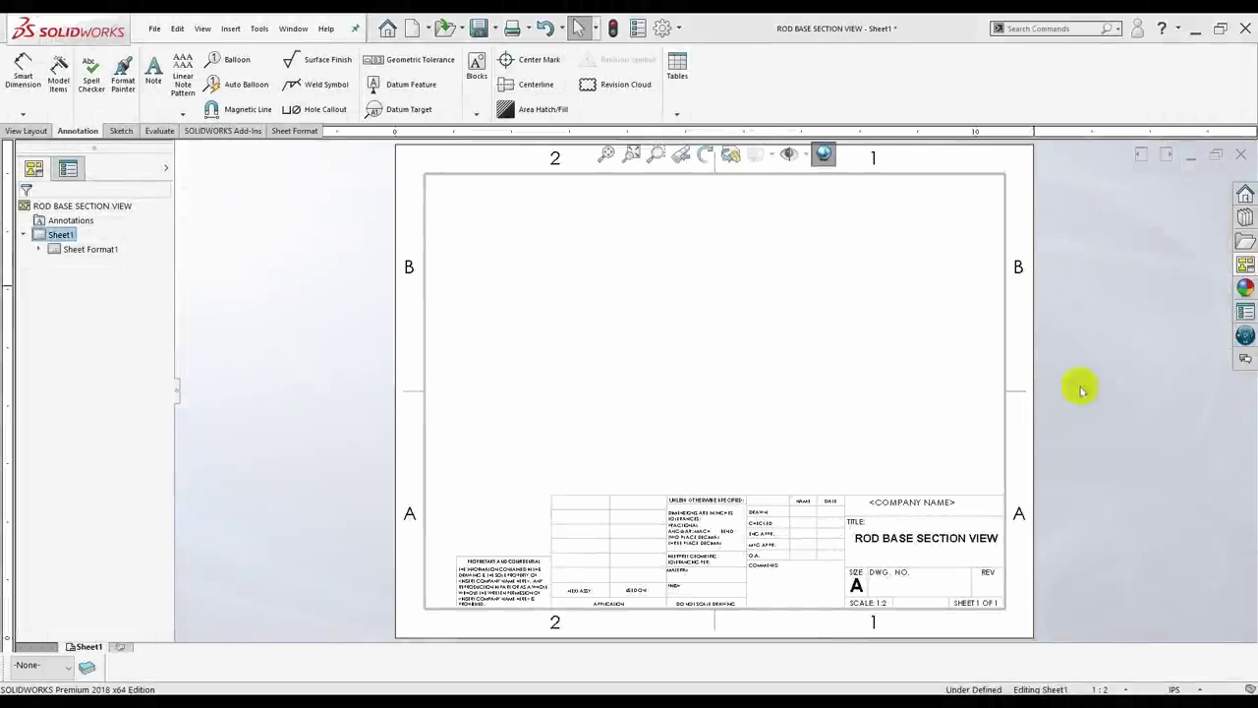
# Place the isometric view at the sheet's upper right, shaded and in high quality.
pyautogui.click(1245, 264)
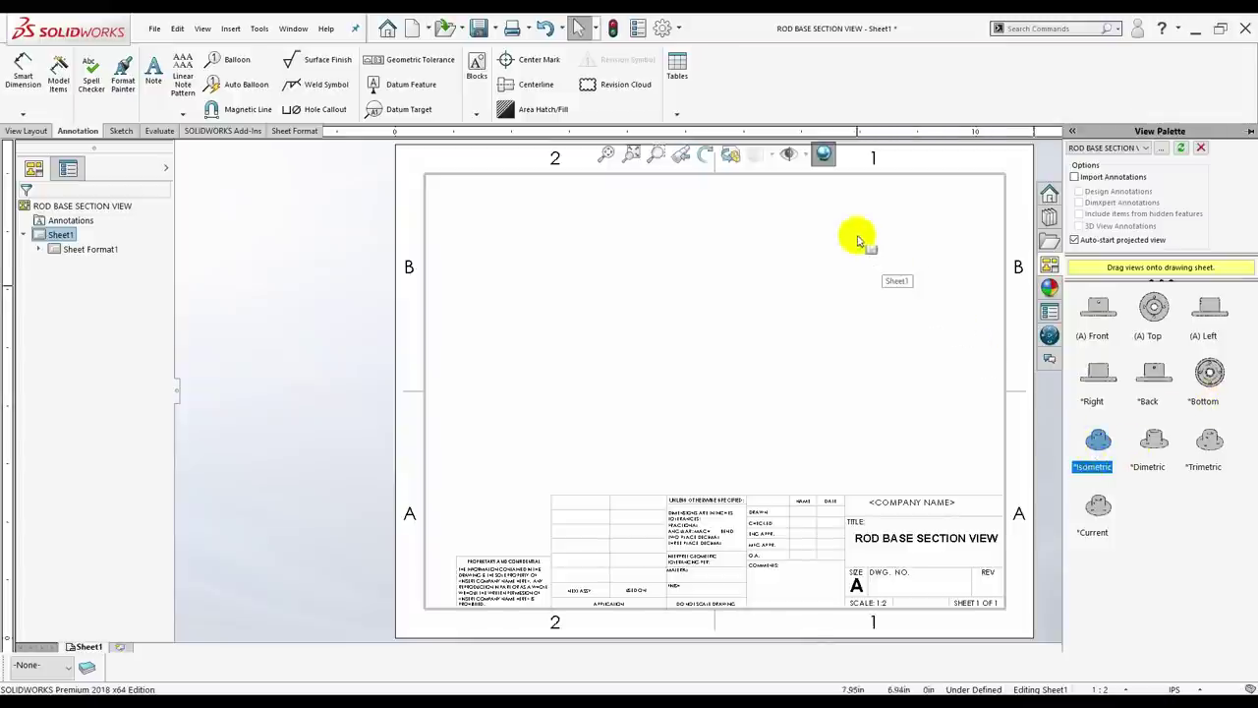
pyautogui.moveTo(1091, 450); pyautogui.dragTo(919, 305)
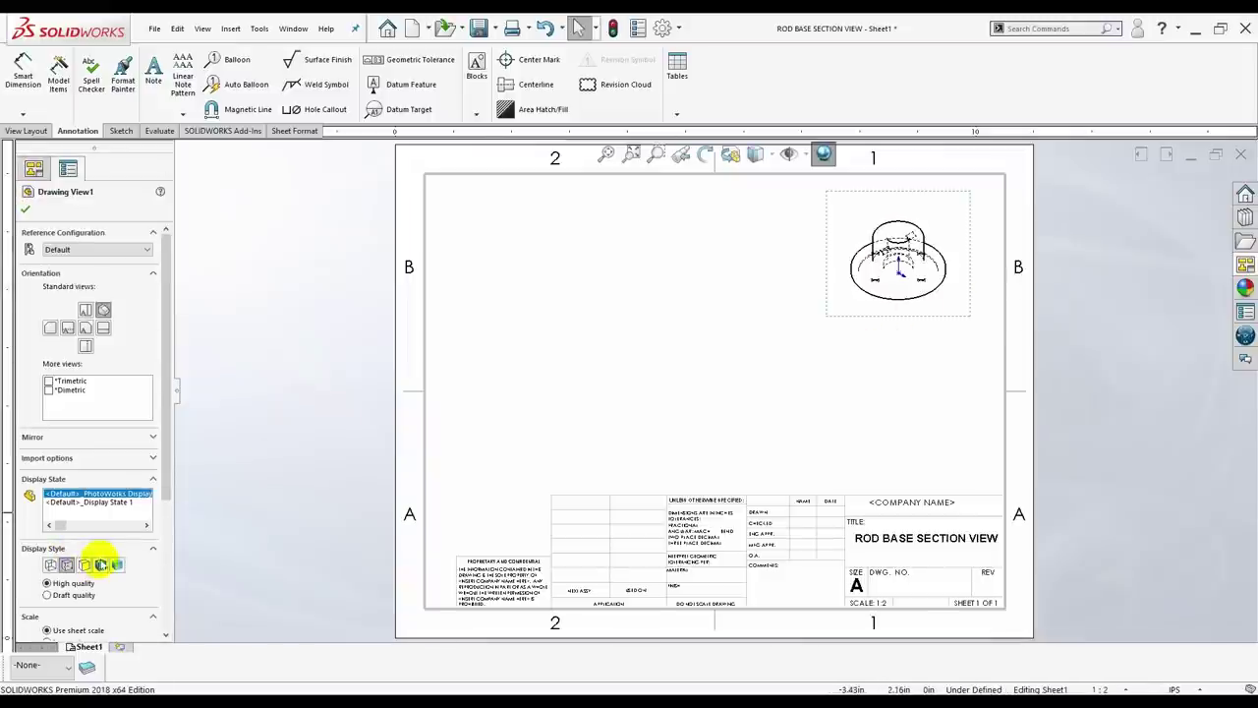
pyautogui.click(101, 564)
pyautogui.moveTo(165, 457); pyautogui.dragTo(164, 553)
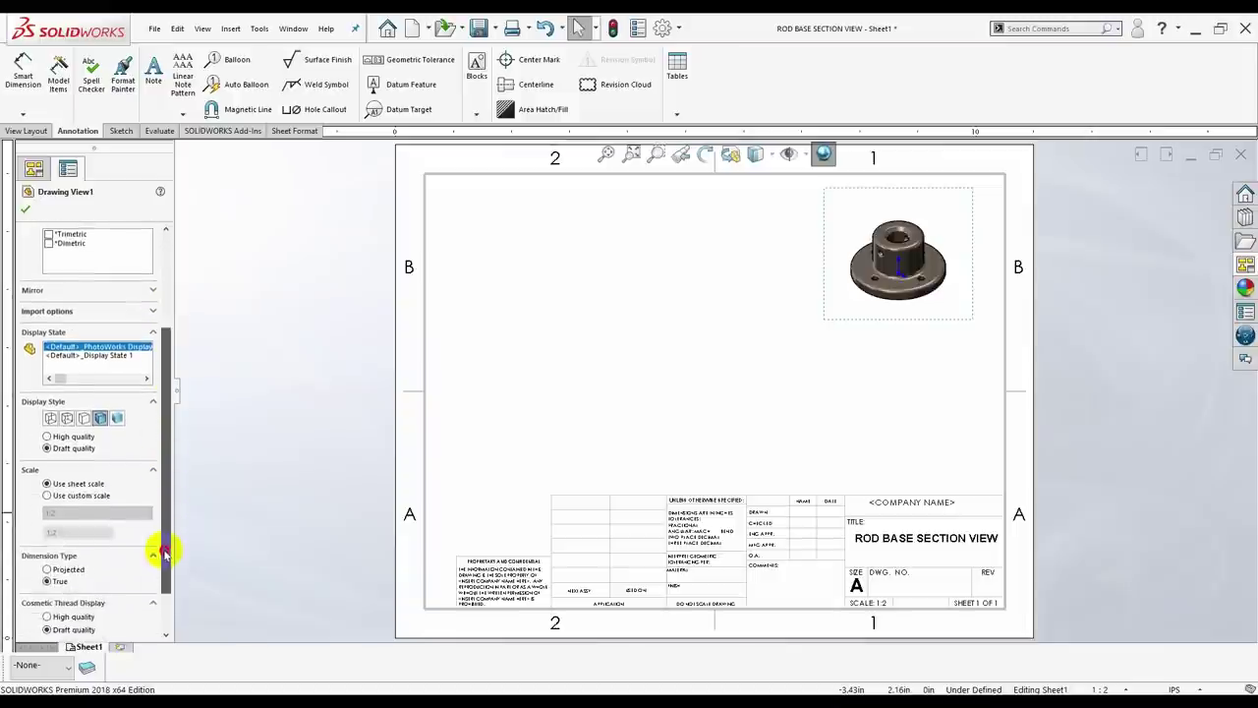
pyautogui.click(46, 434)
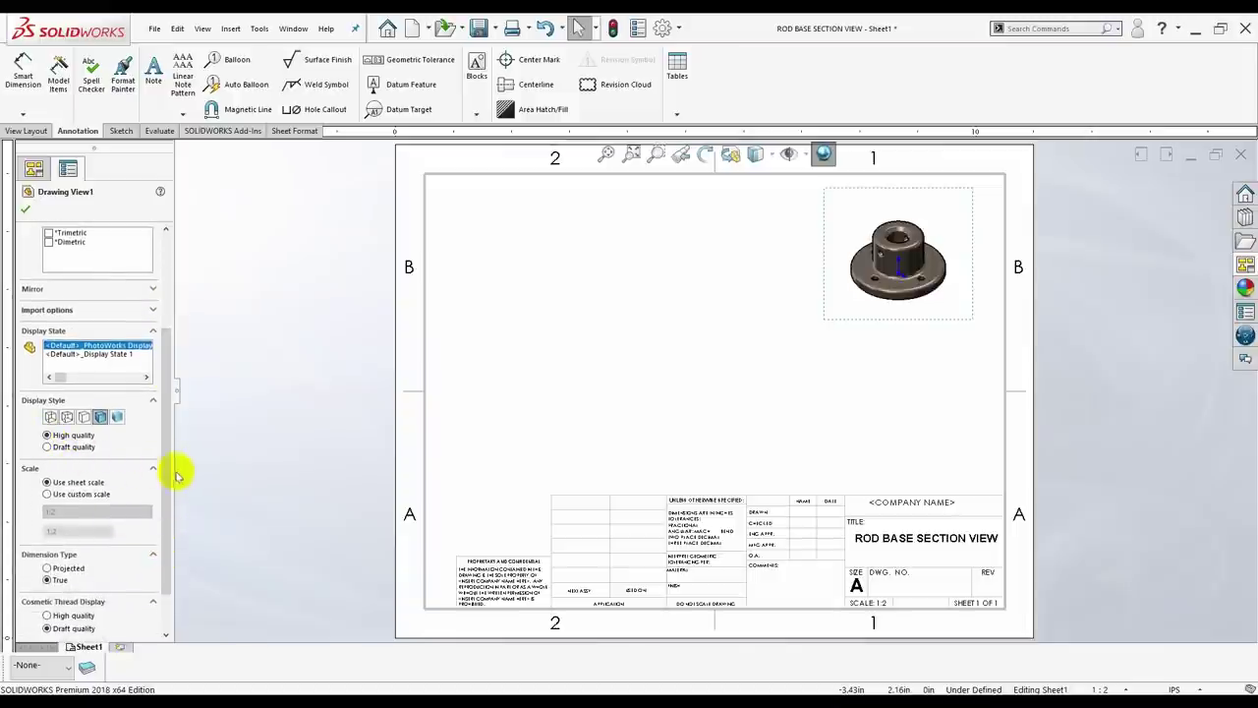
pyautogui.moveTo(163, 472); pyautogui.dragTo(167, 543)
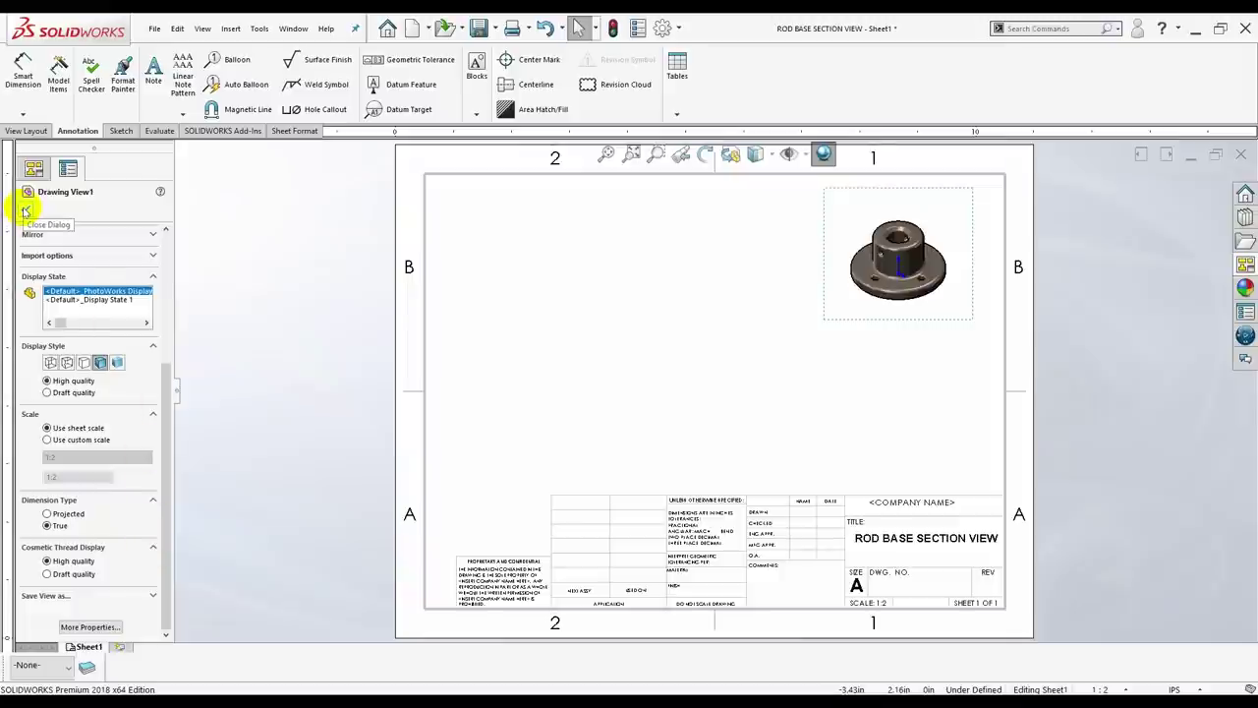
pyautogui.click(26, 212)
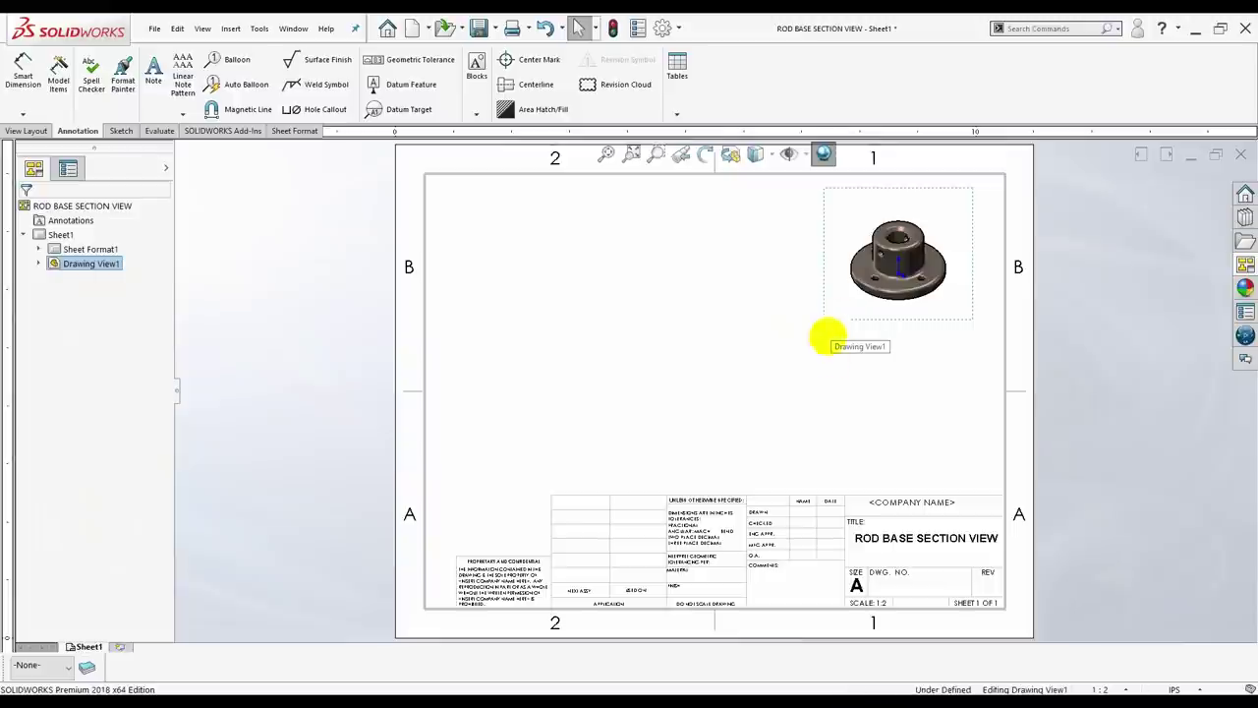
# Give the isometric view a custom 1:1 scale and shift it slightly left.
pyautogui.click(831, 339)
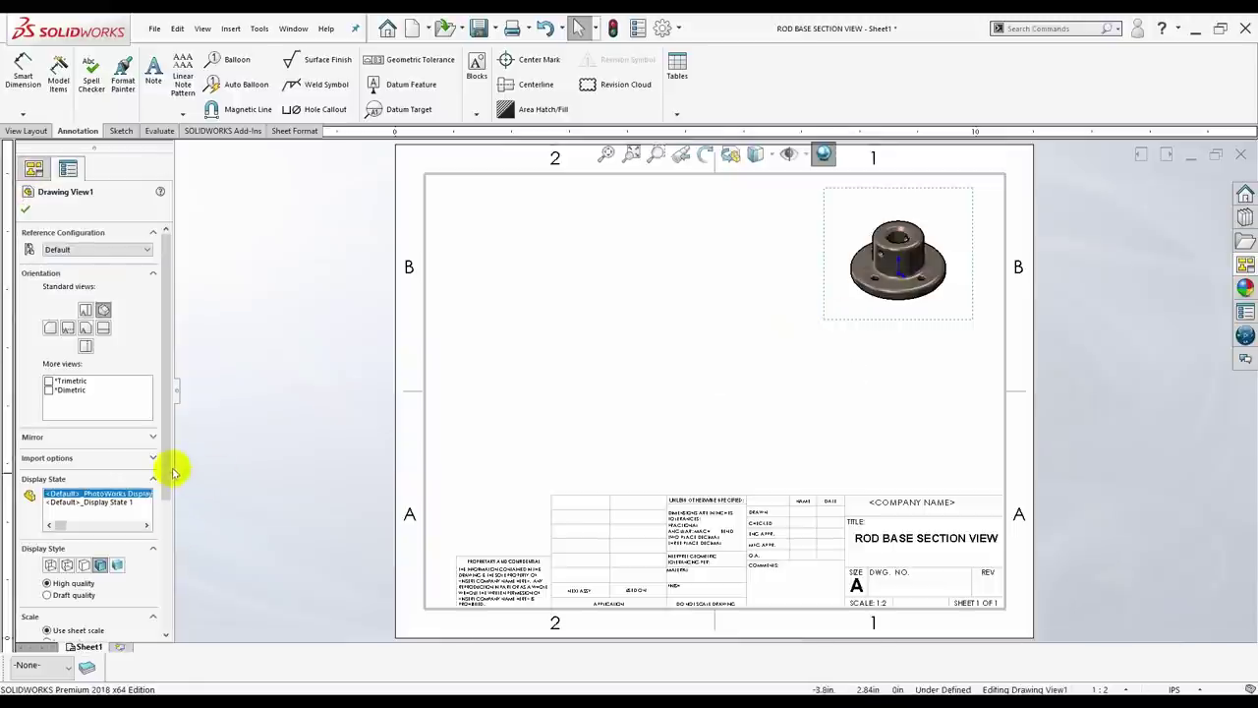
pyautogui.scroll(-3, 157, 590)
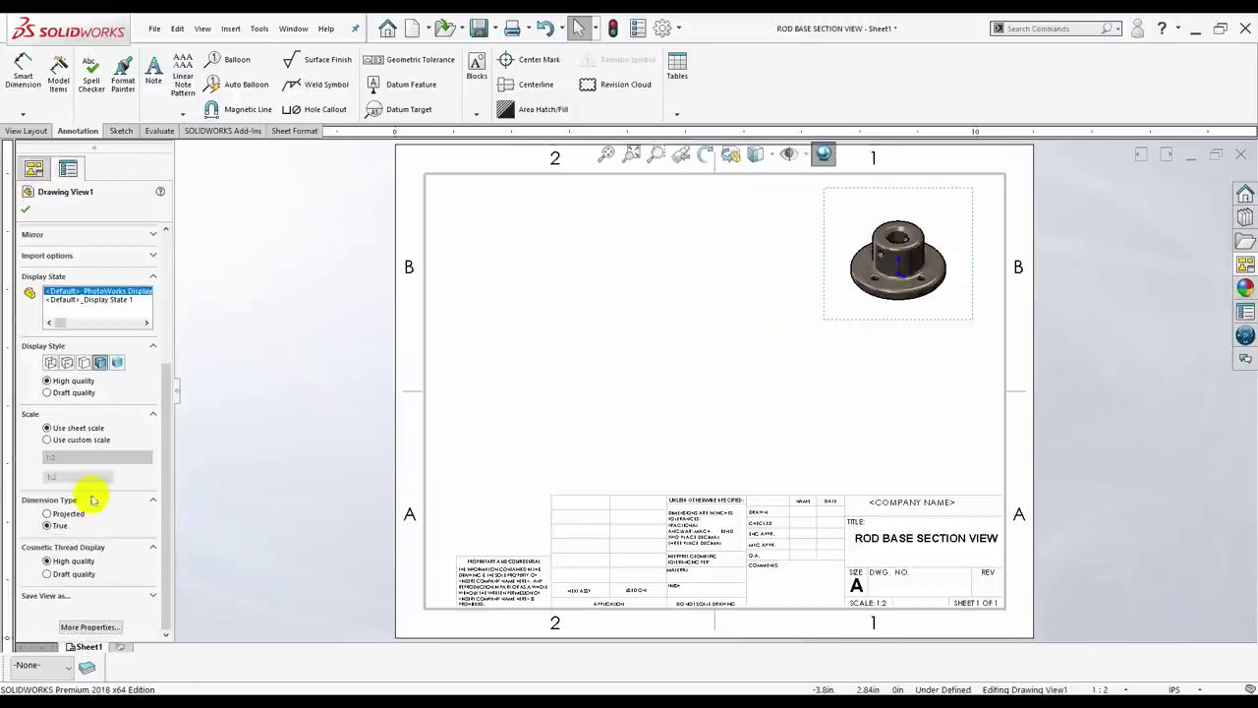
pyautogui.click(60, 456)
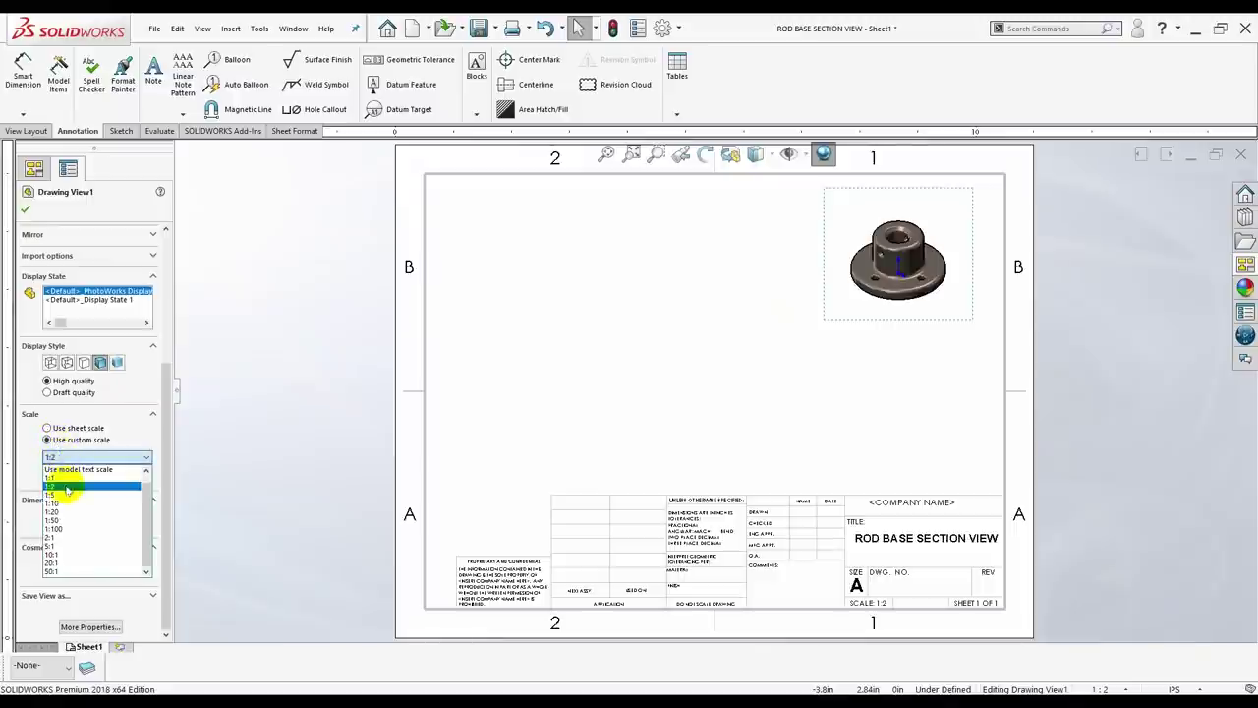
pyautogui.click(54, 494)
pyautogui.click(85, 457)
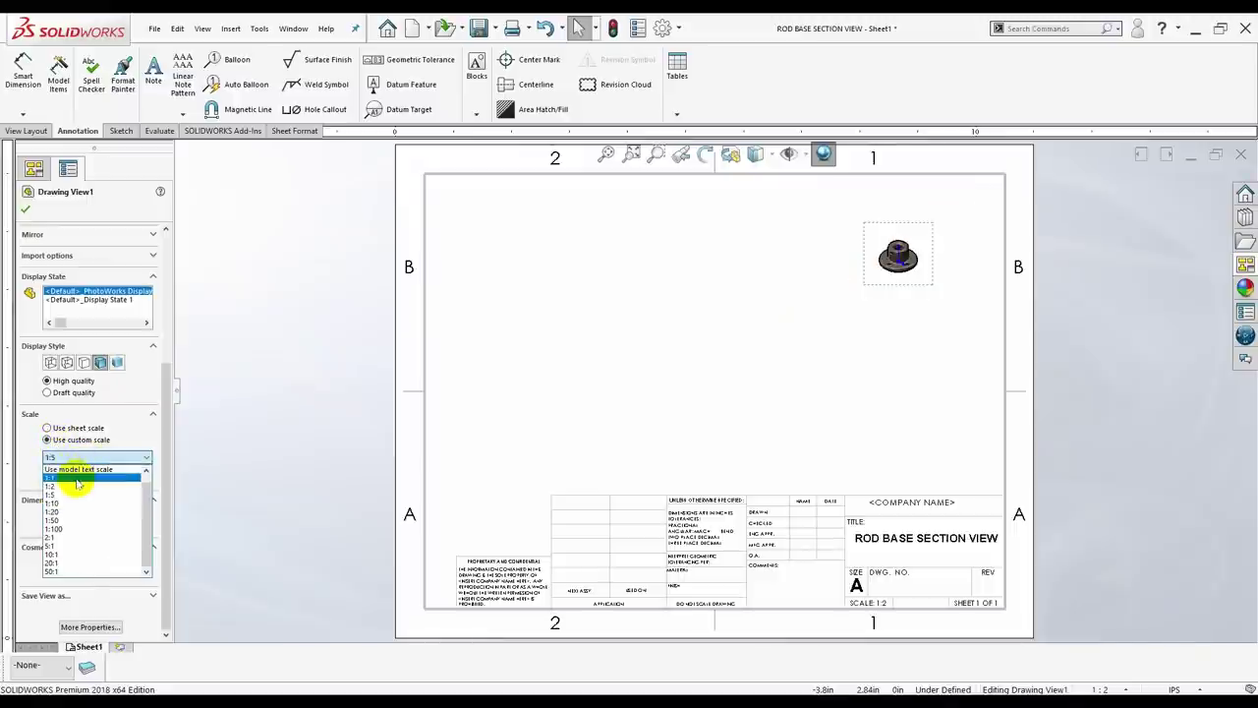
pyautogui.click(77, 477)
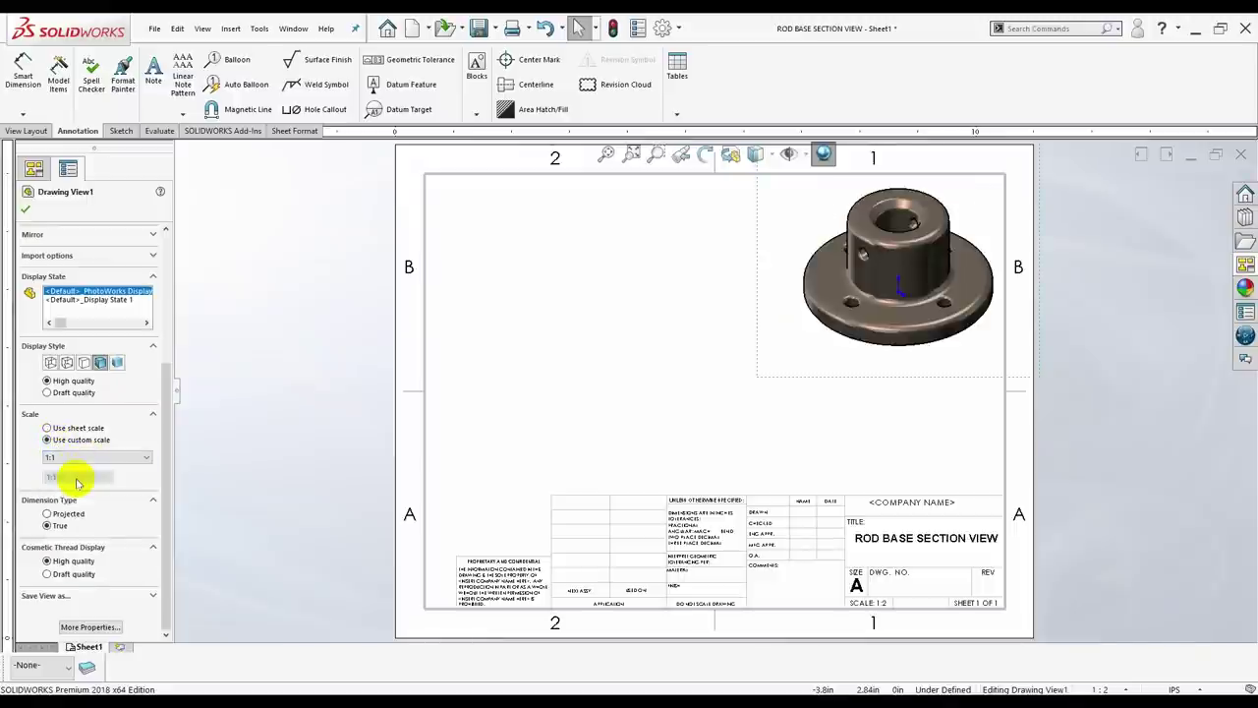
pyautogui.click(27, 209)
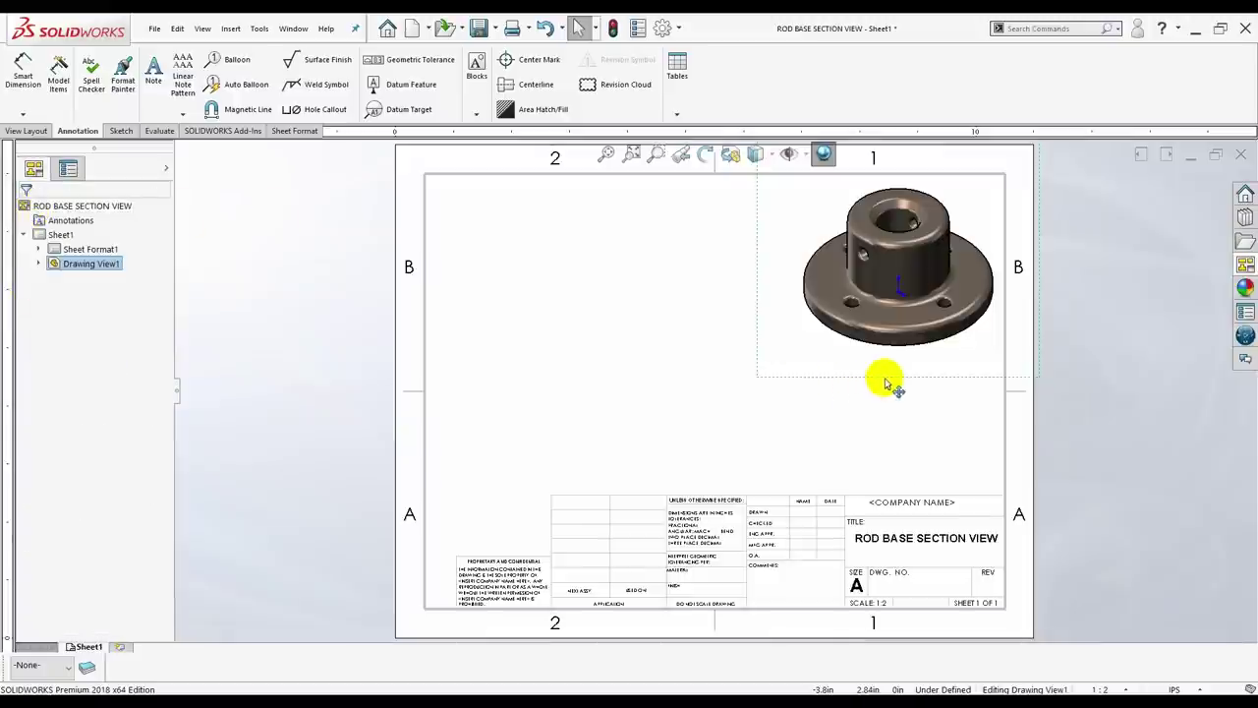
pyautogui.moveTo(884, 380)
pyautogui.mouseDown()
pyautogui.moveTo(843, 386)
pyautogui.moveTo(852, 393)
pyautogui.mouseUp()
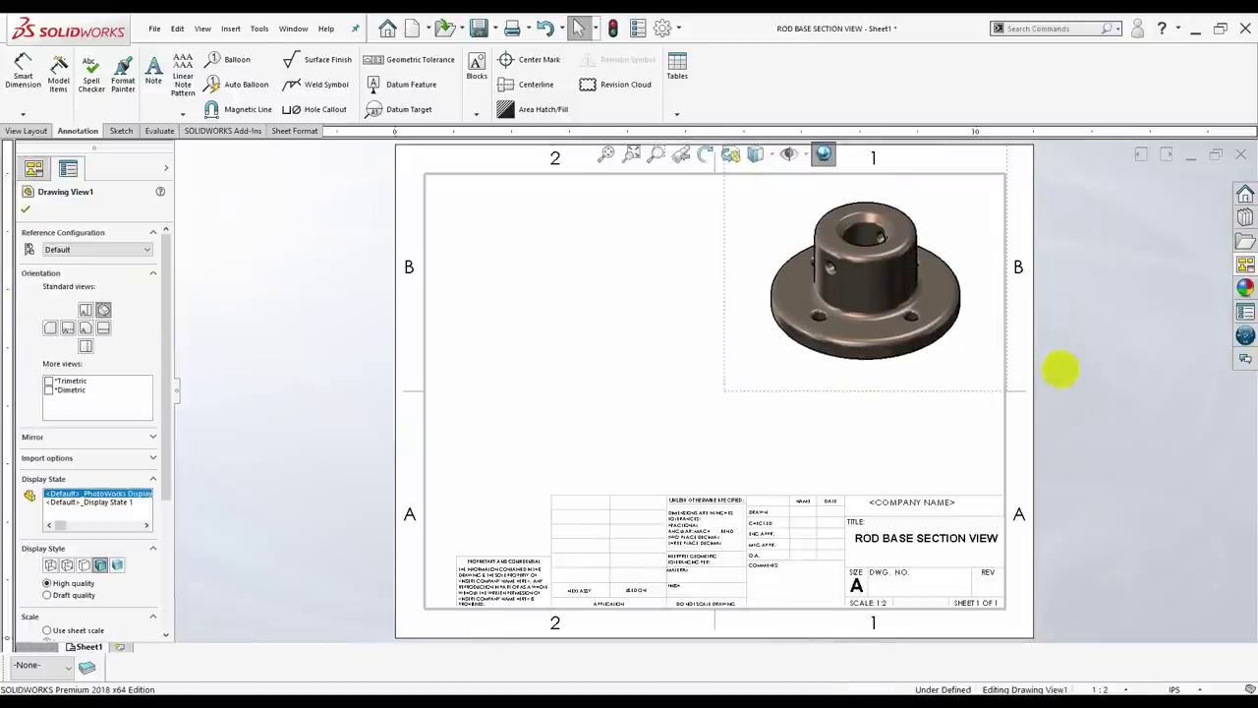
pyautogui.click(1071, 331)
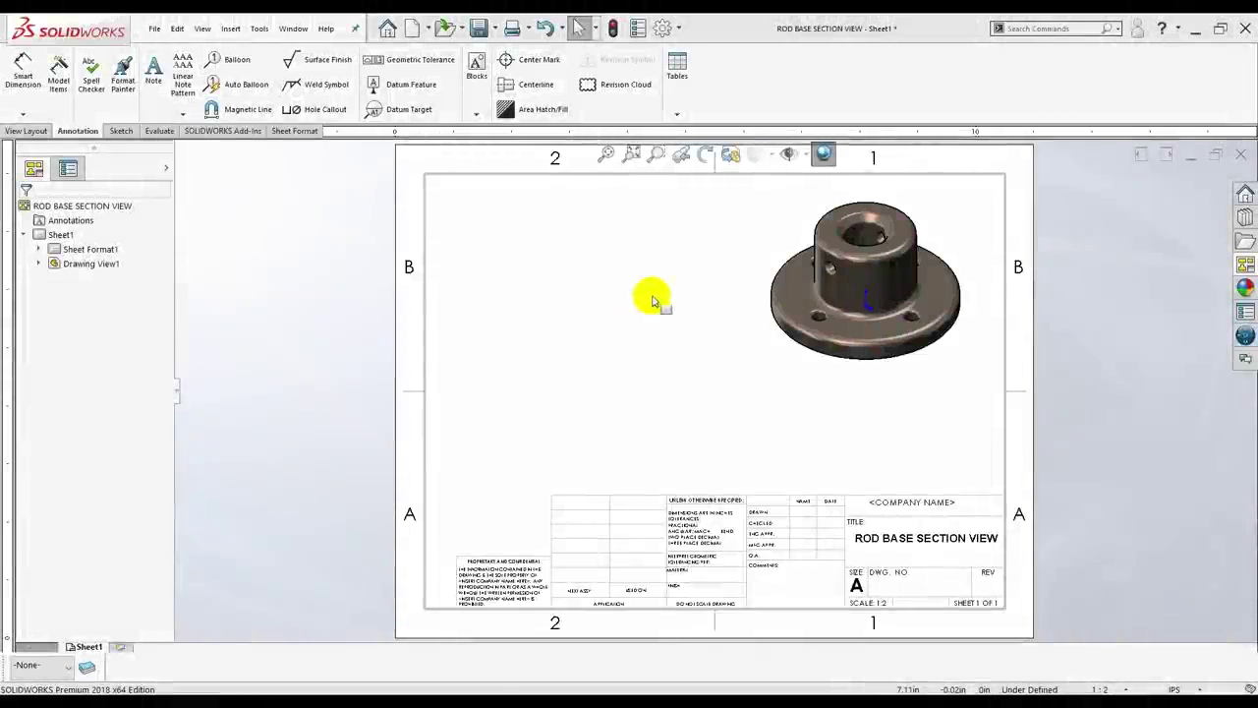
# In Document Properties > Image Quality, slide shaded and wireframe resolution to High.
pyautogui.click(678, 27)
pyautogui.click(688, 45)
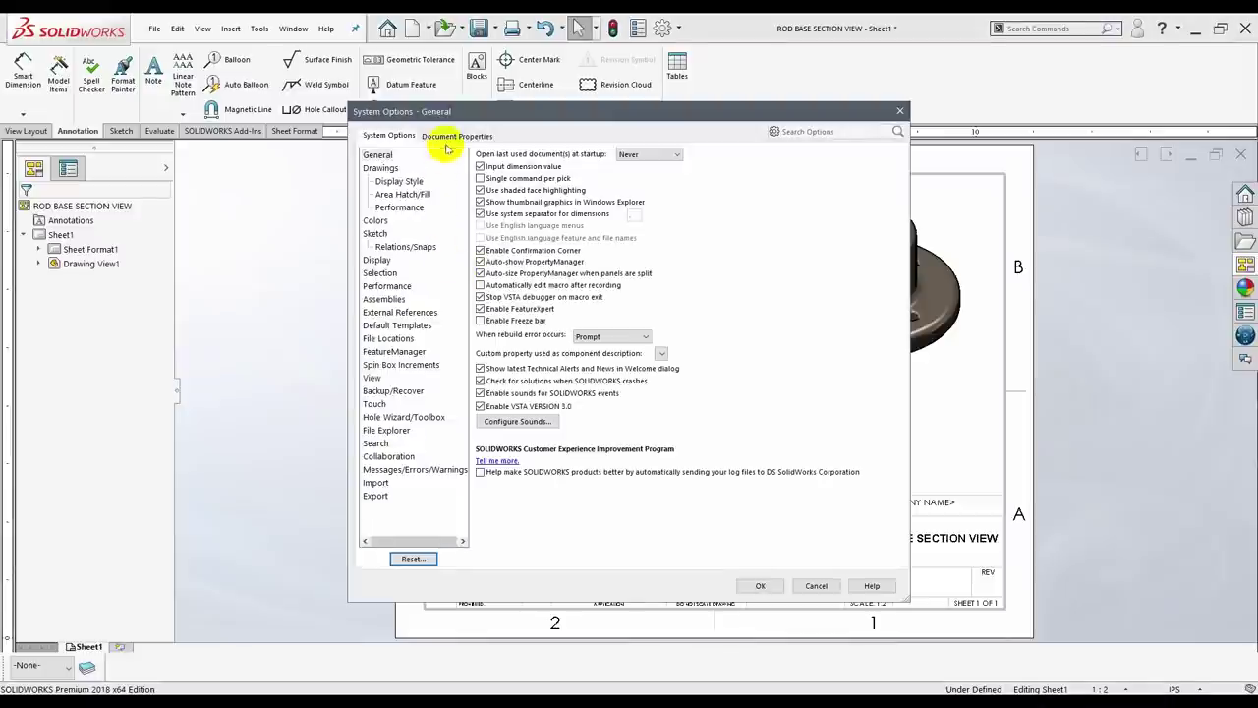
pyautogui.click(452, 138)
pyautogui.click(373, 311)
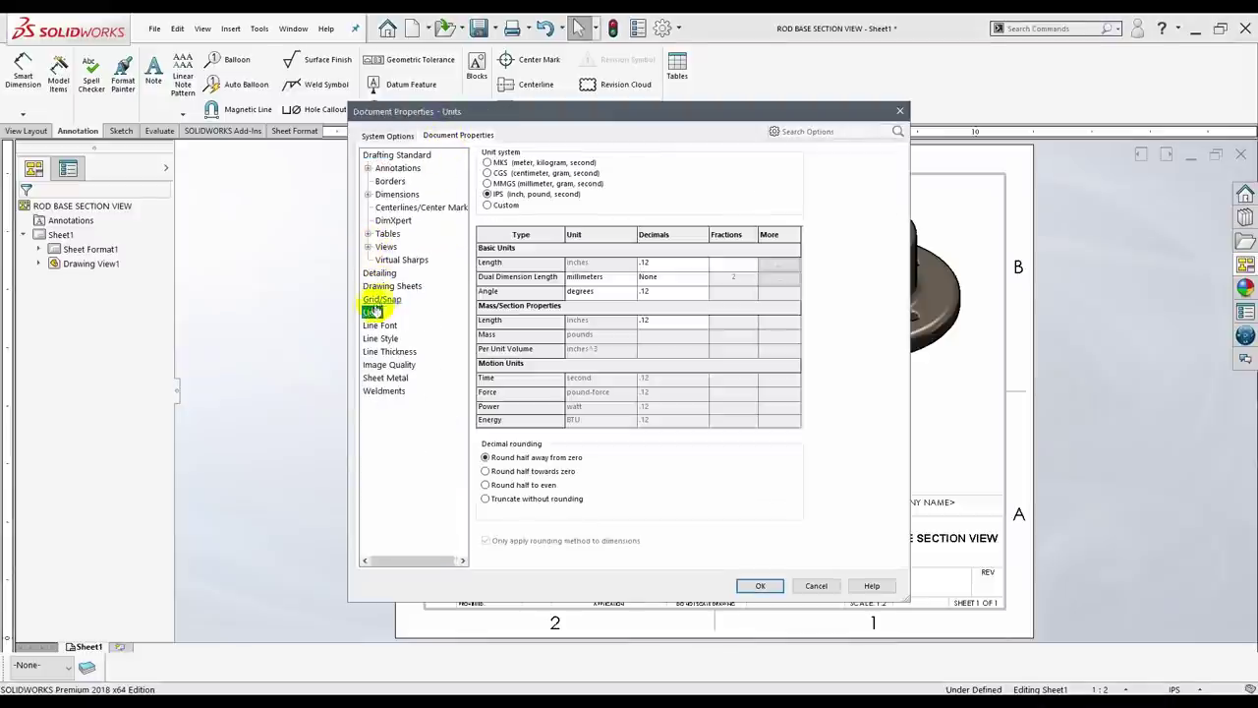
pyautogui.click(373, 365)
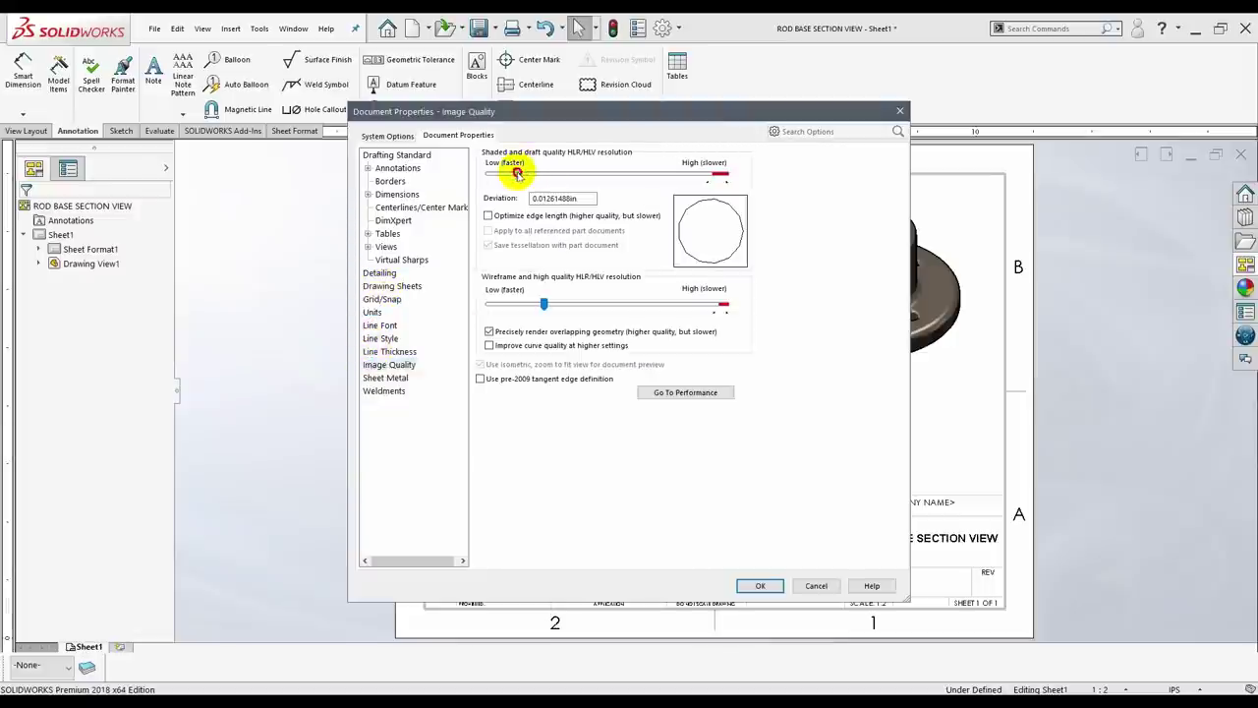
pyautogui.moveTo(517, 173); pyautogui.dragTo(681, 187)
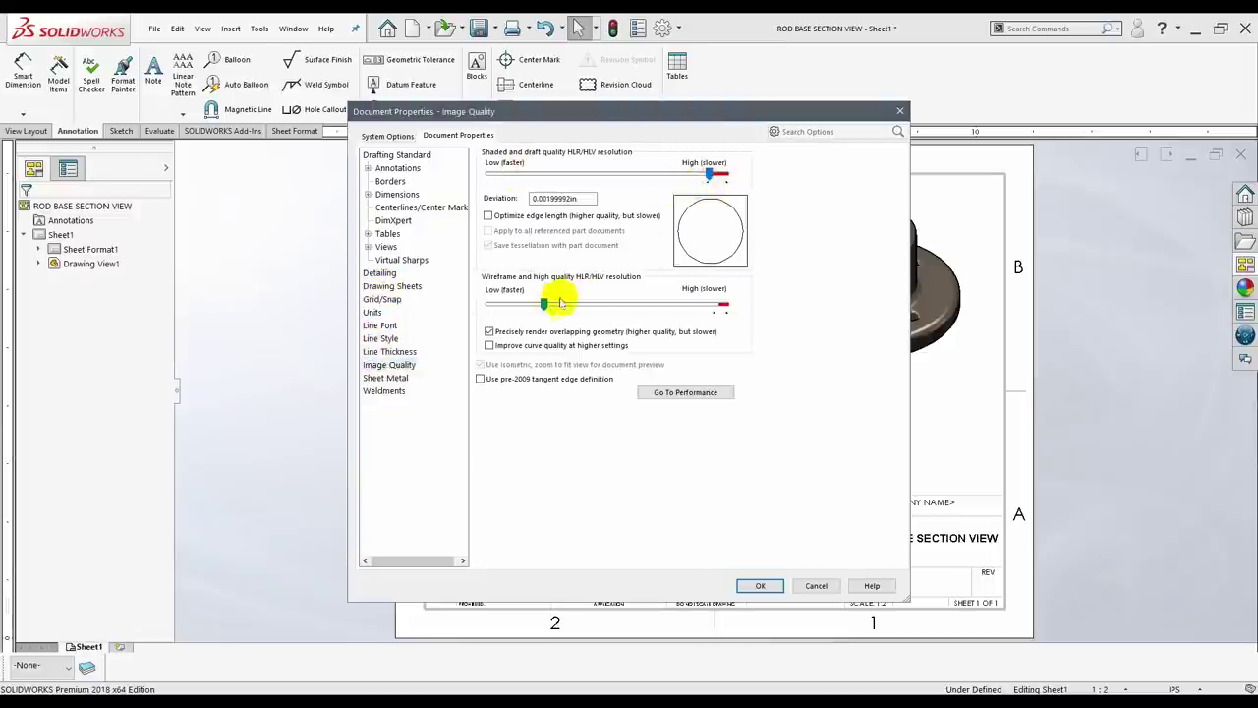
pyautogui.moveTo(544, 303); pyautogui.dragTo(707, 308)
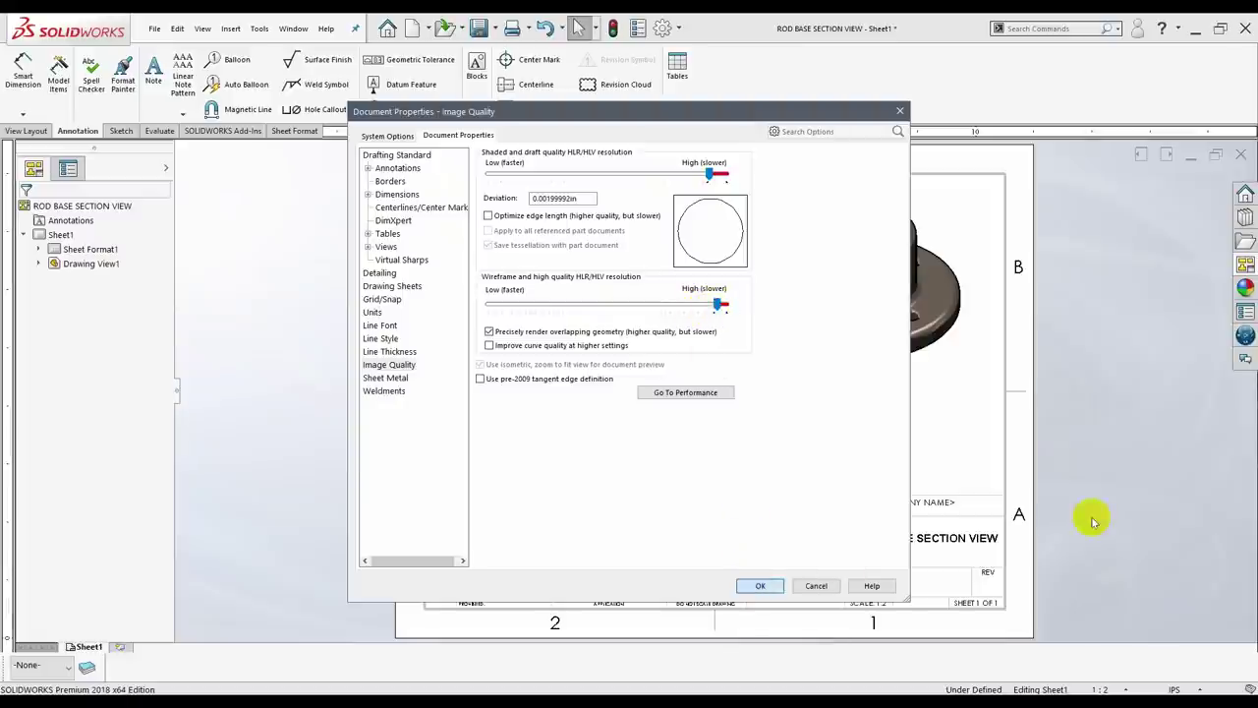
pyautogui.press('Return')
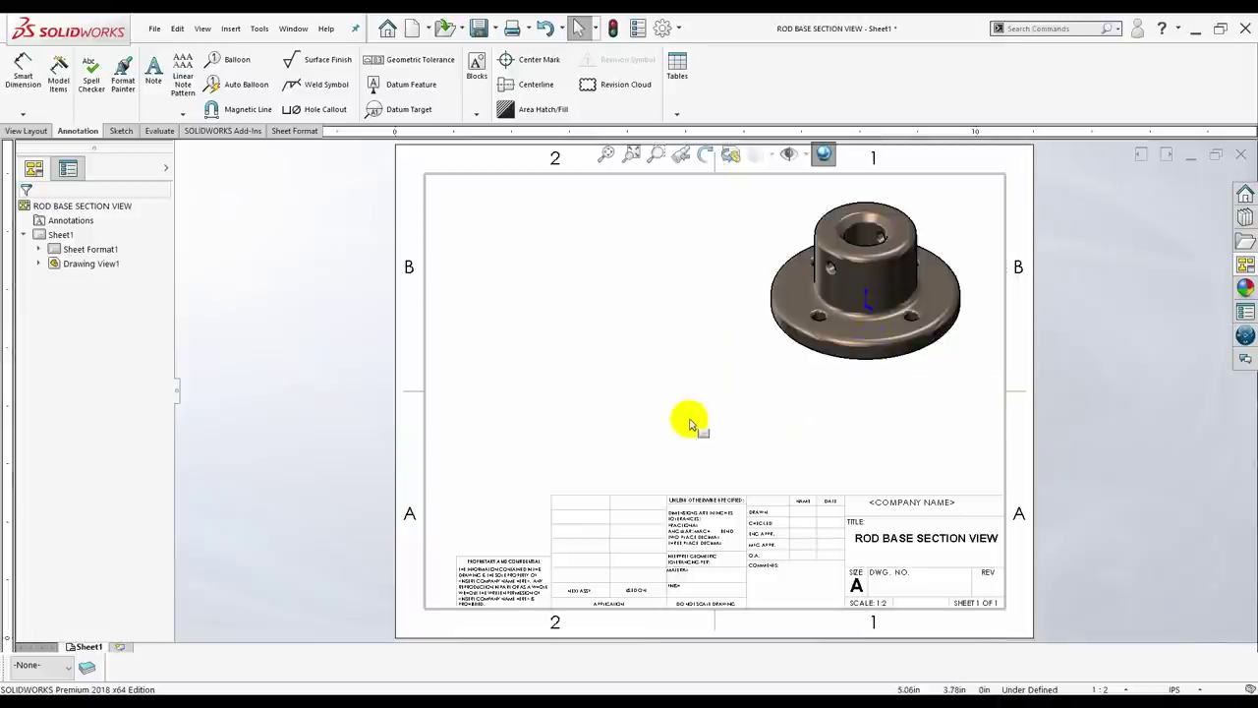
# Place the Top view at the sheet's upper left without a projected view.
pyautogui.click(1244, 263)
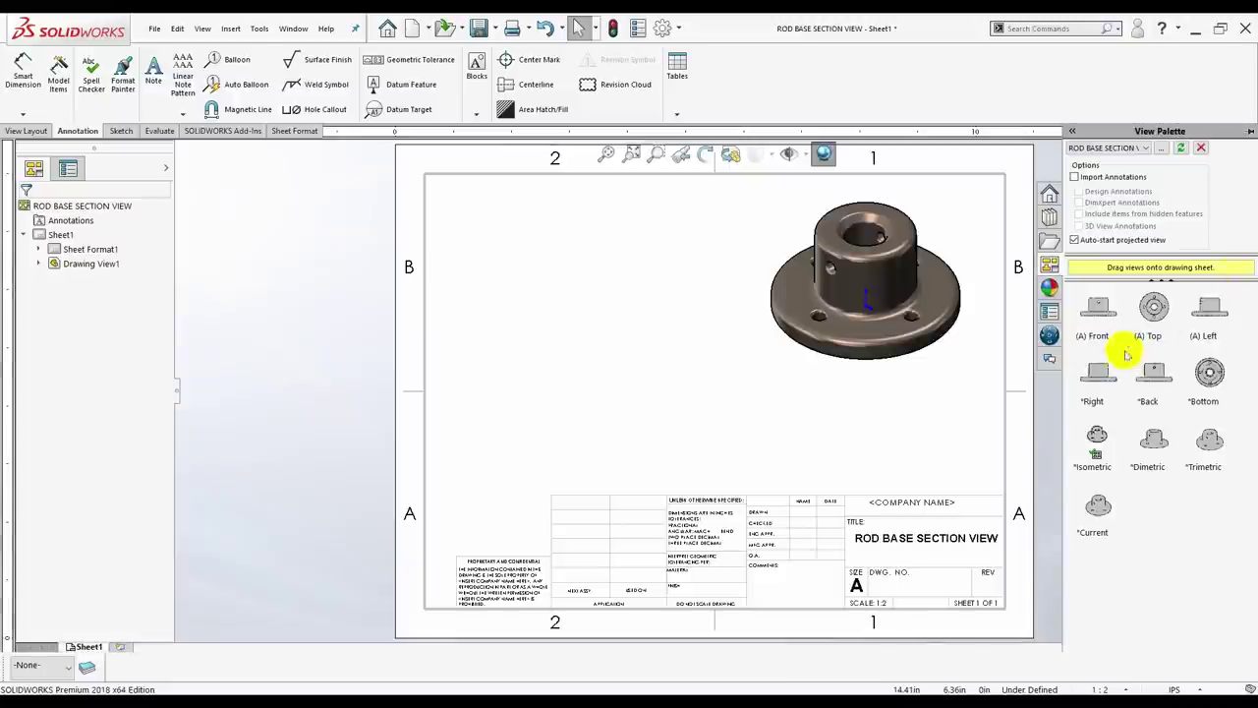
pyautogui.moveTo(1154, 307); pyautogui.dragTo(592, 299)
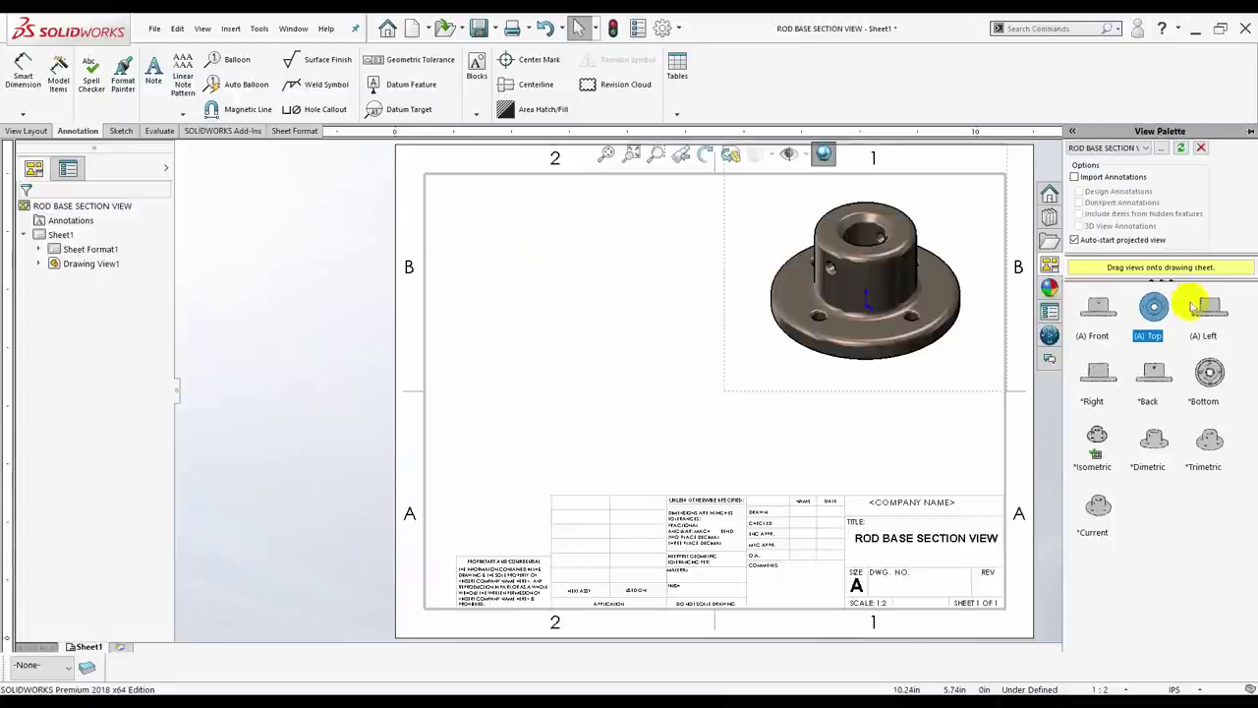
pyautogui.moveTo(593, 299)
pyautogui.mouseDown()
pyautogui.moveTo(1064, 327)
pyautogui.moveTo(568, 284)
pyautogui.mouseUp()
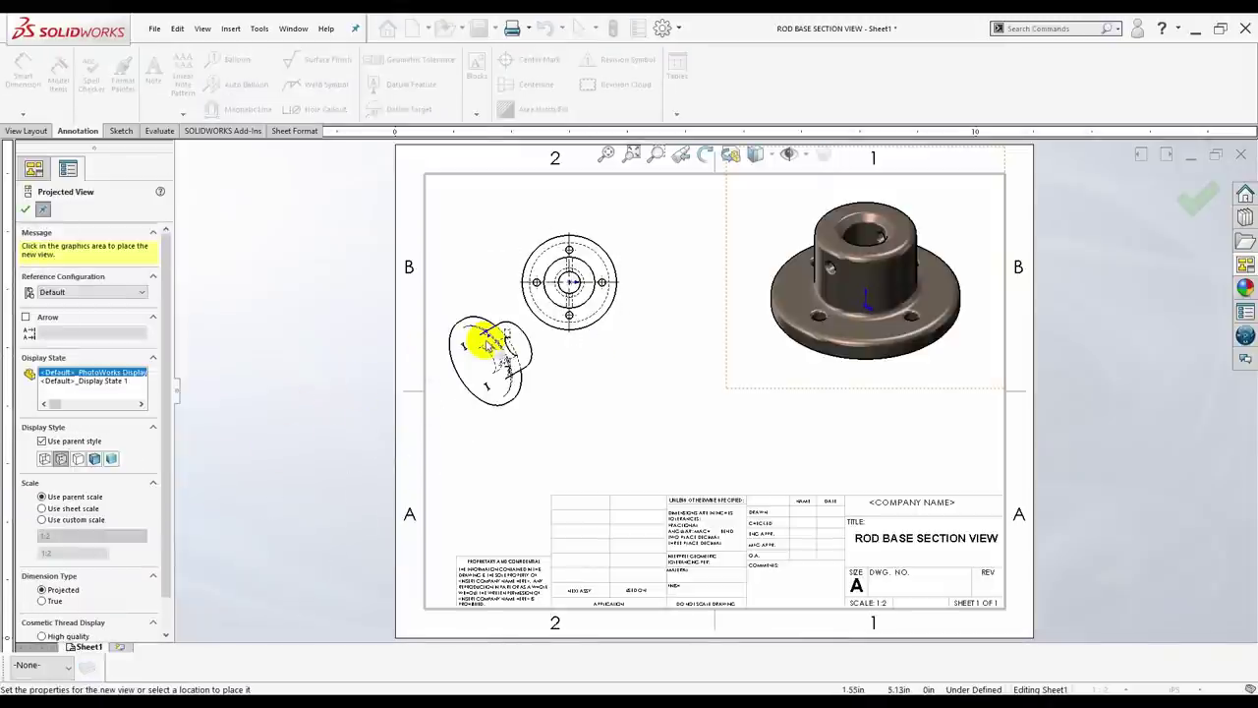
pyautogui.press('Escape')
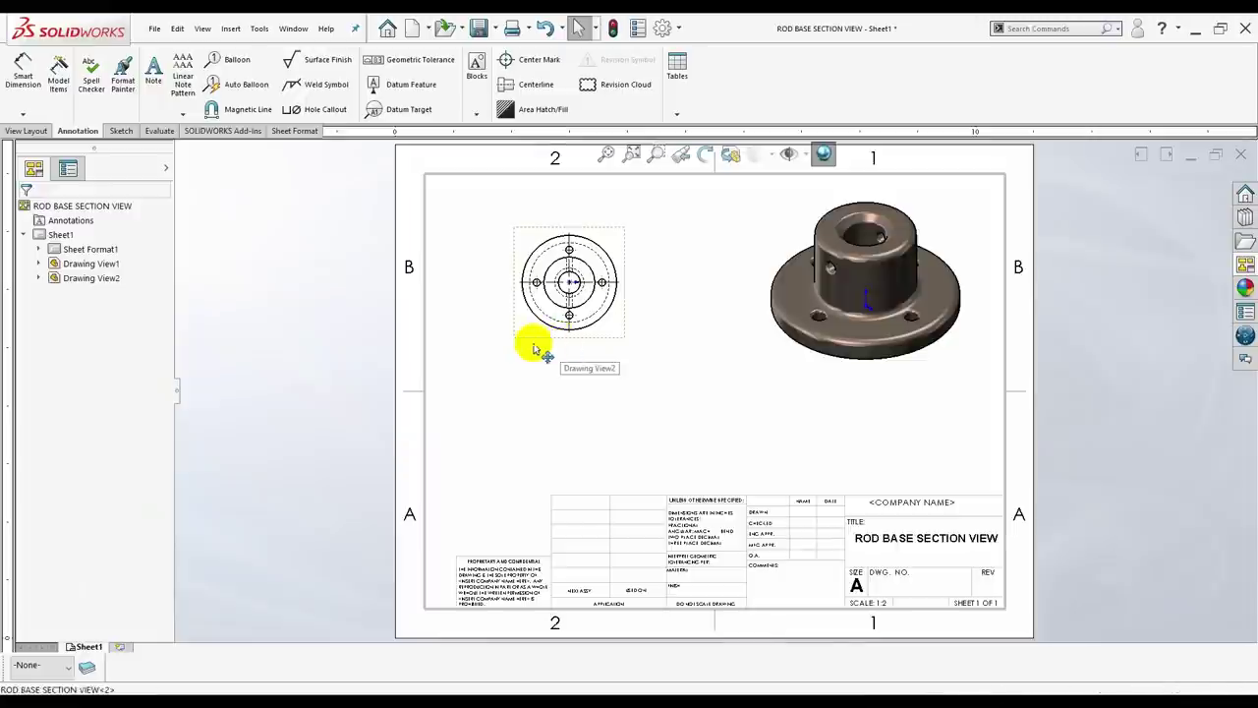
# Set the top view's display style to Hidden Lines Visible.
pyautogui.click(403, 362)
pyautogui.moveTo(169, 470); pyautogui.dragTo(180, 593)
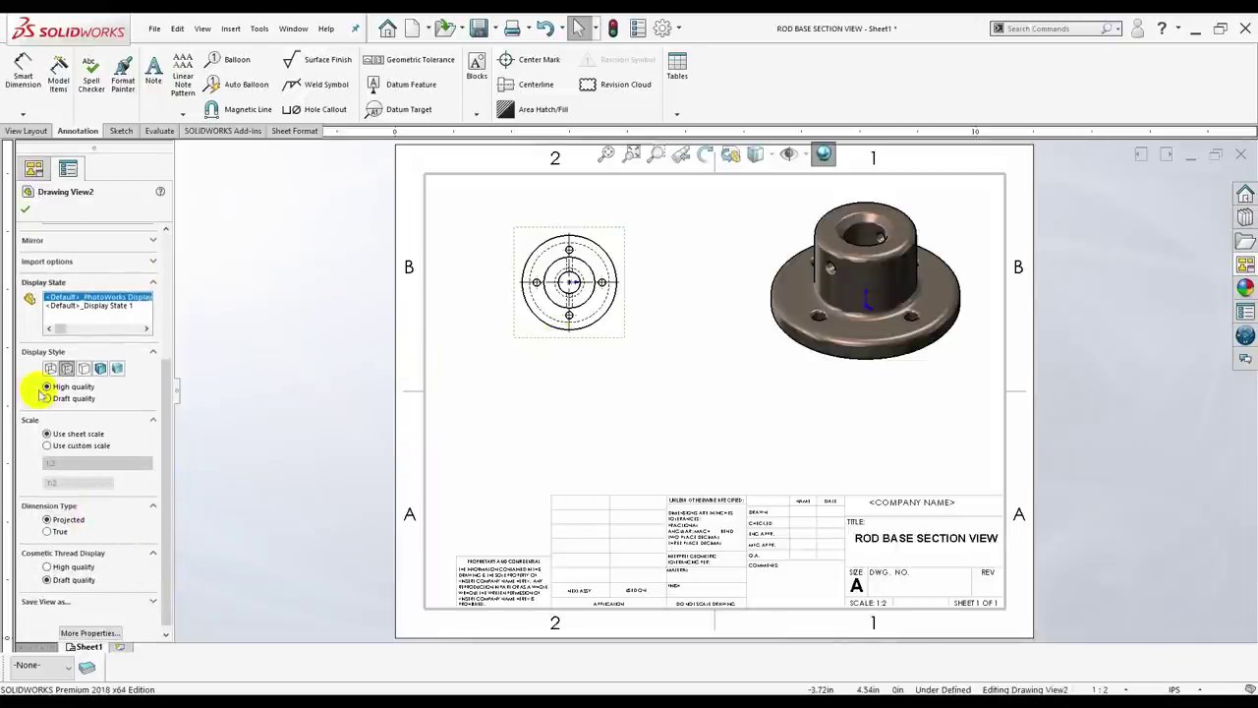
pyautogui.click(100, 368)
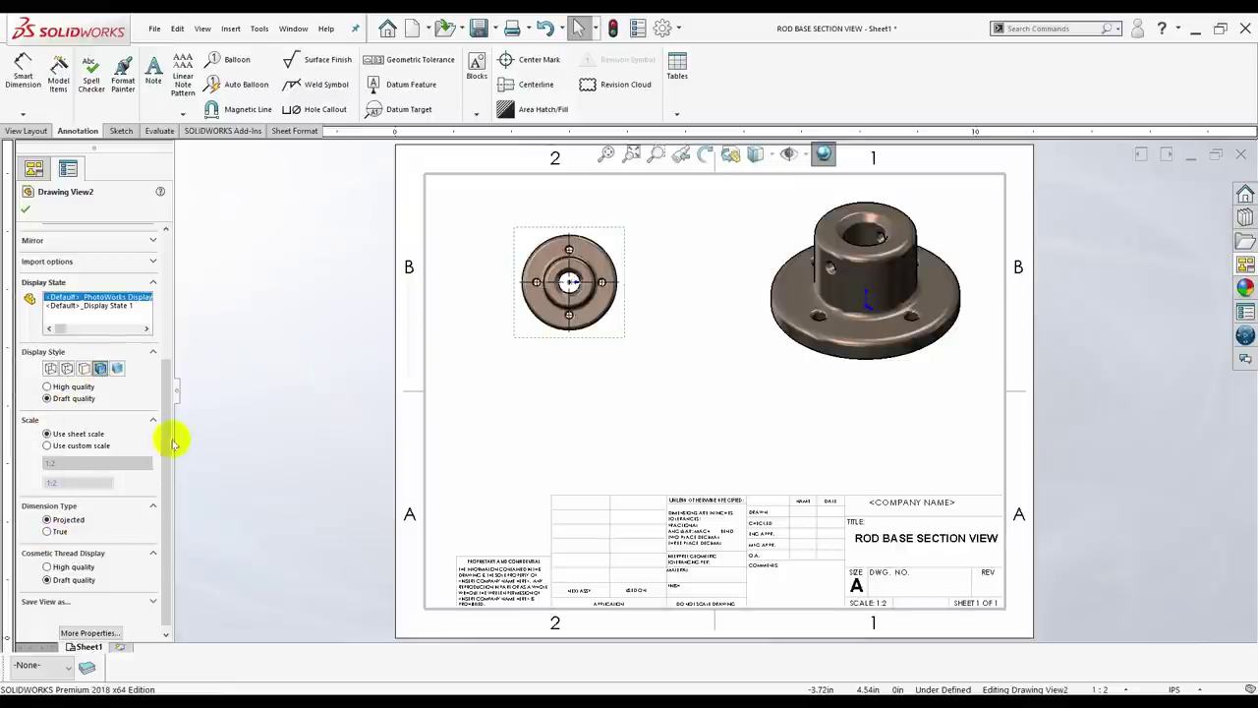
pyautogui.scroll(-1, 168, 436)
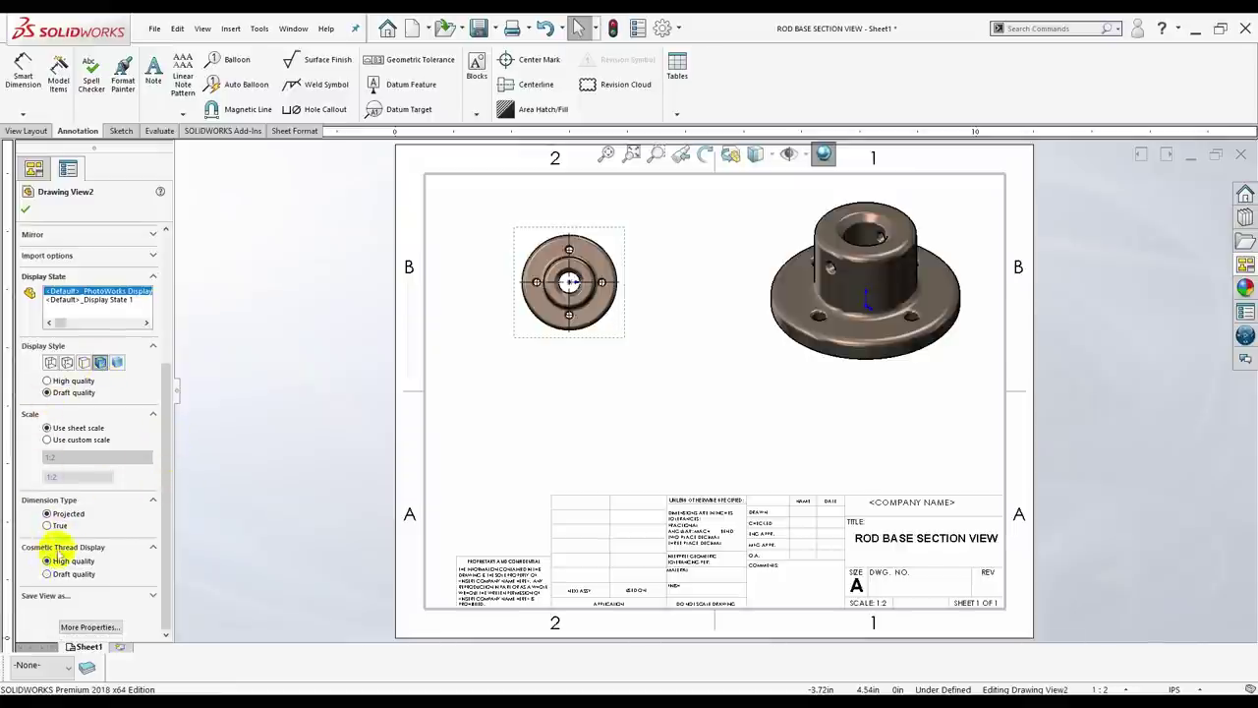
pyautogui.click(66, 362)
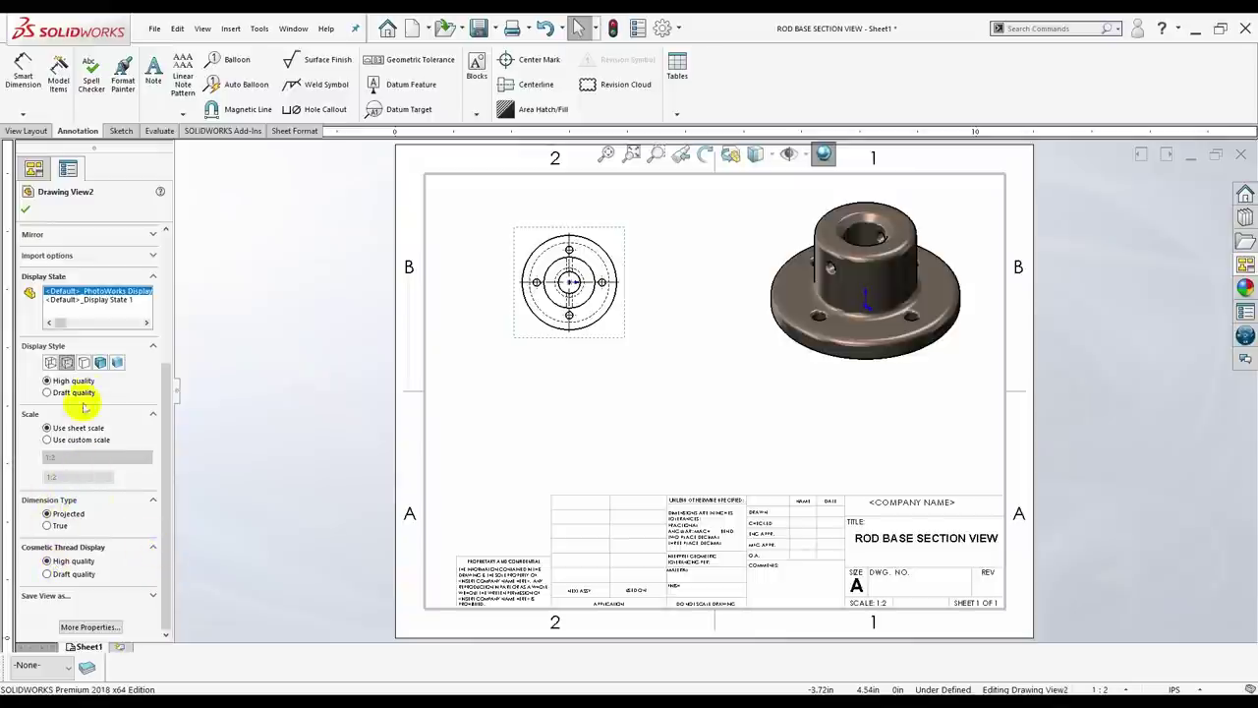
pyautogui.scroll(2, 86, 393)
pyautogui.scroll(2, 89, 393)
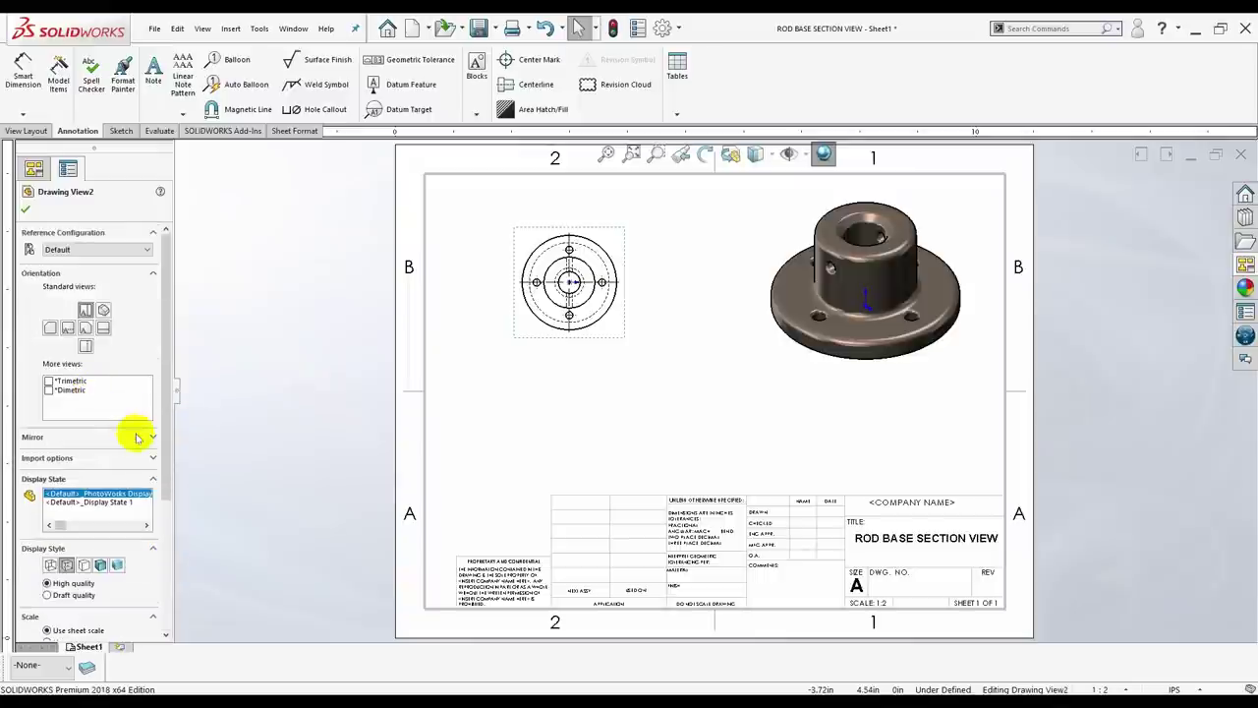
pyautogui.moveTo(164, 458); pyautogui.dragTo(193, 593)
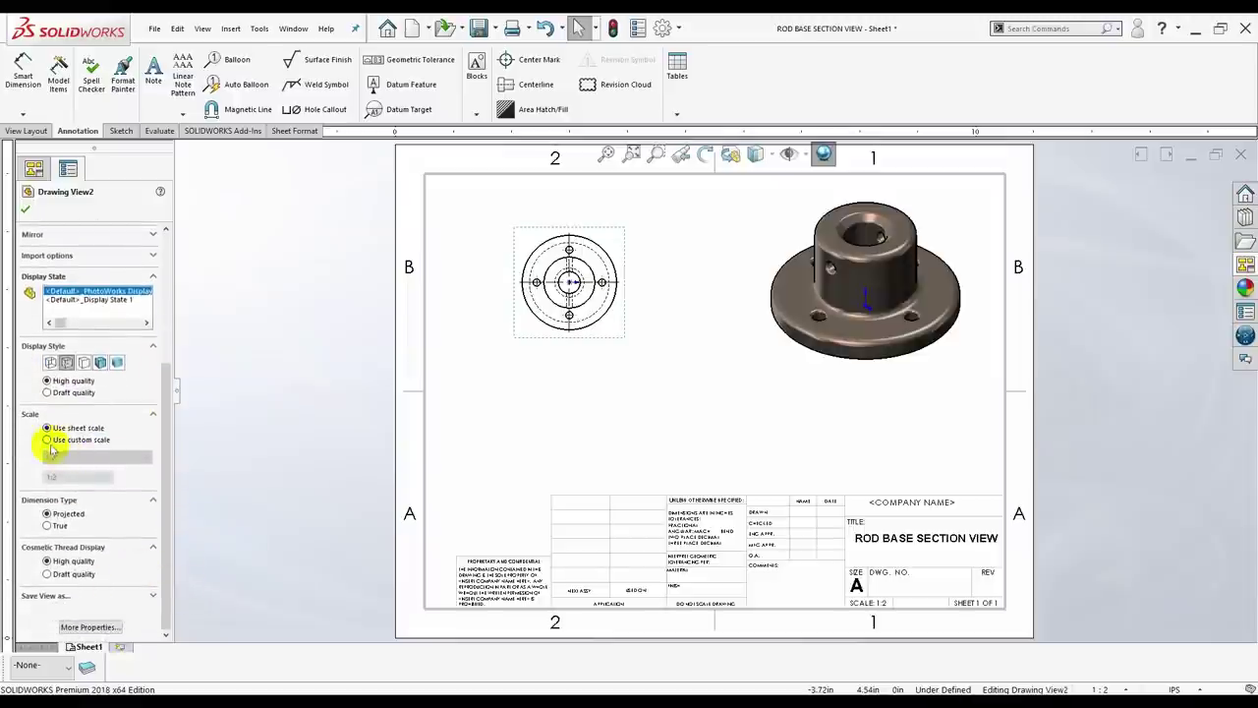
# Give the top view a custom 1:1 scale and confirm.
pyautogui.click(52, 442)
pyautogui.click(56, 458)
pyautogui.click(66, 479)
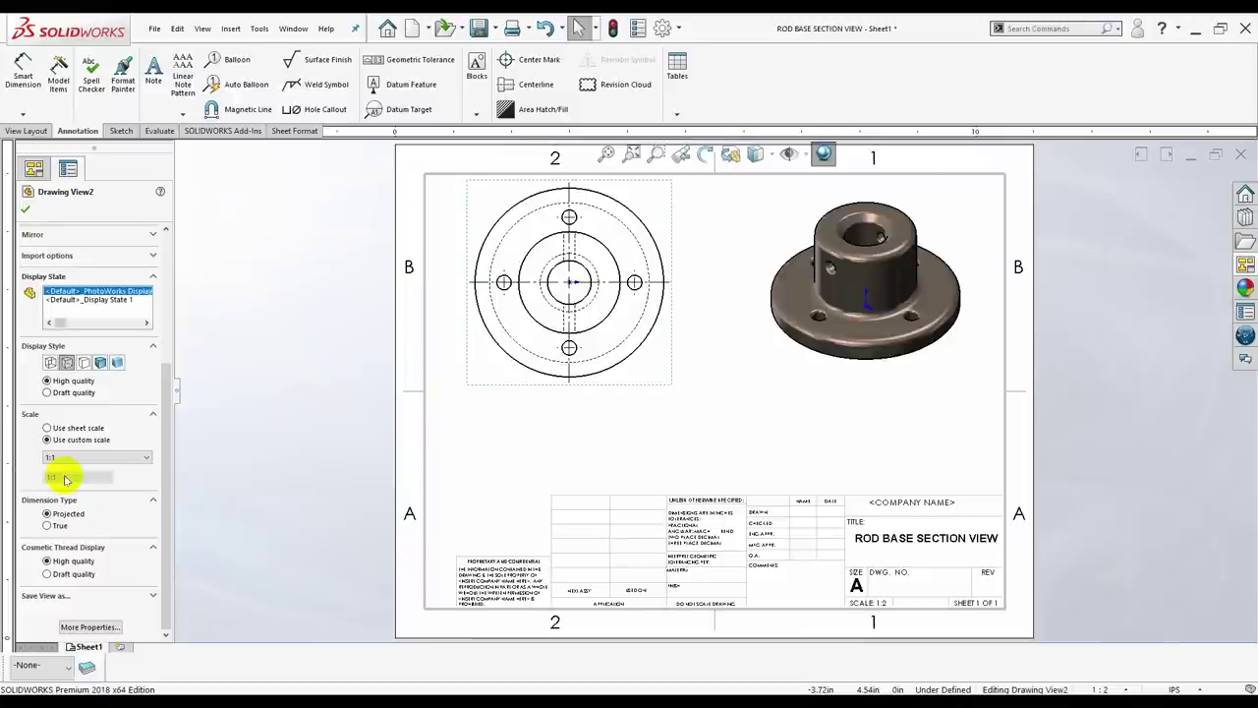
pyautogui.click(69, 456)
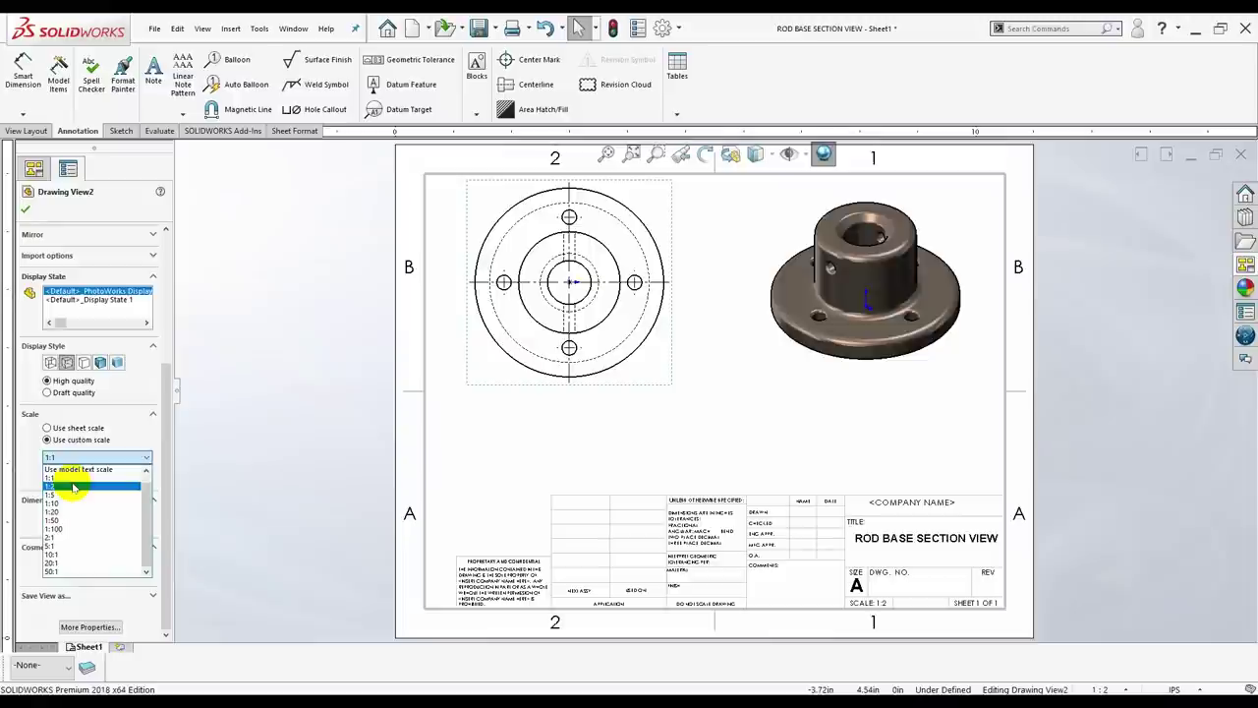
pyautogui.click(113, 432)
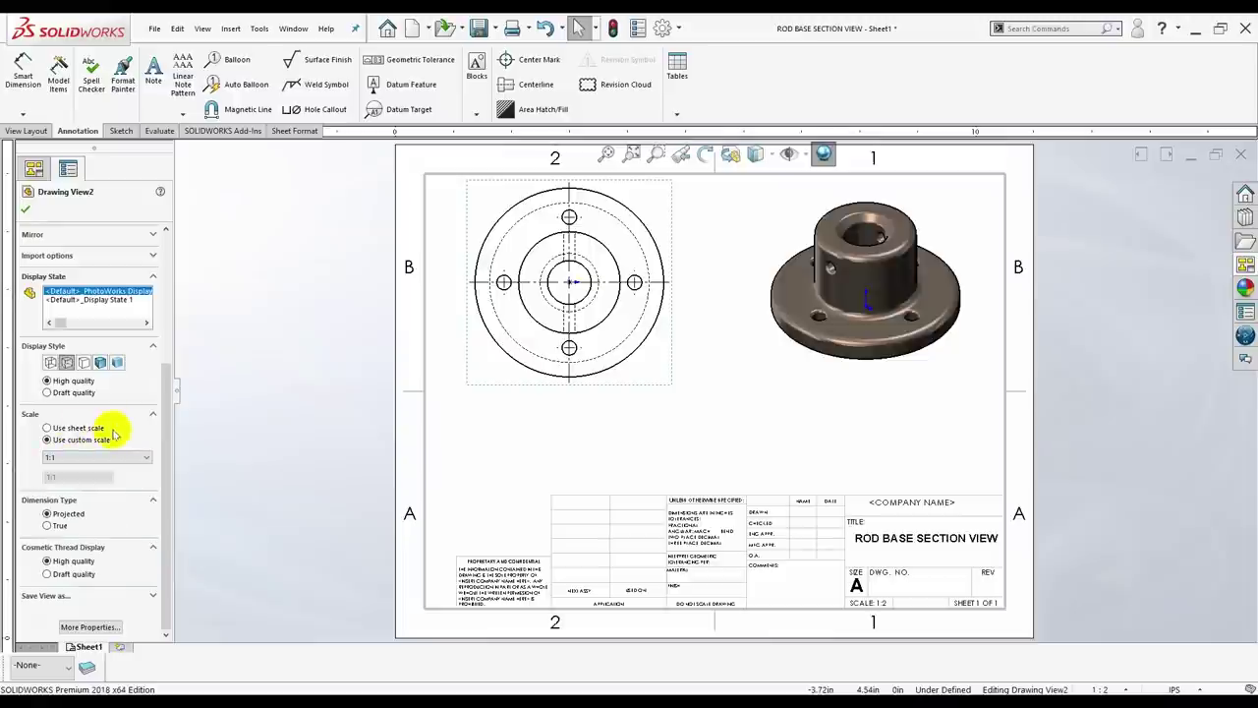
pyautogui.click(27, 208)
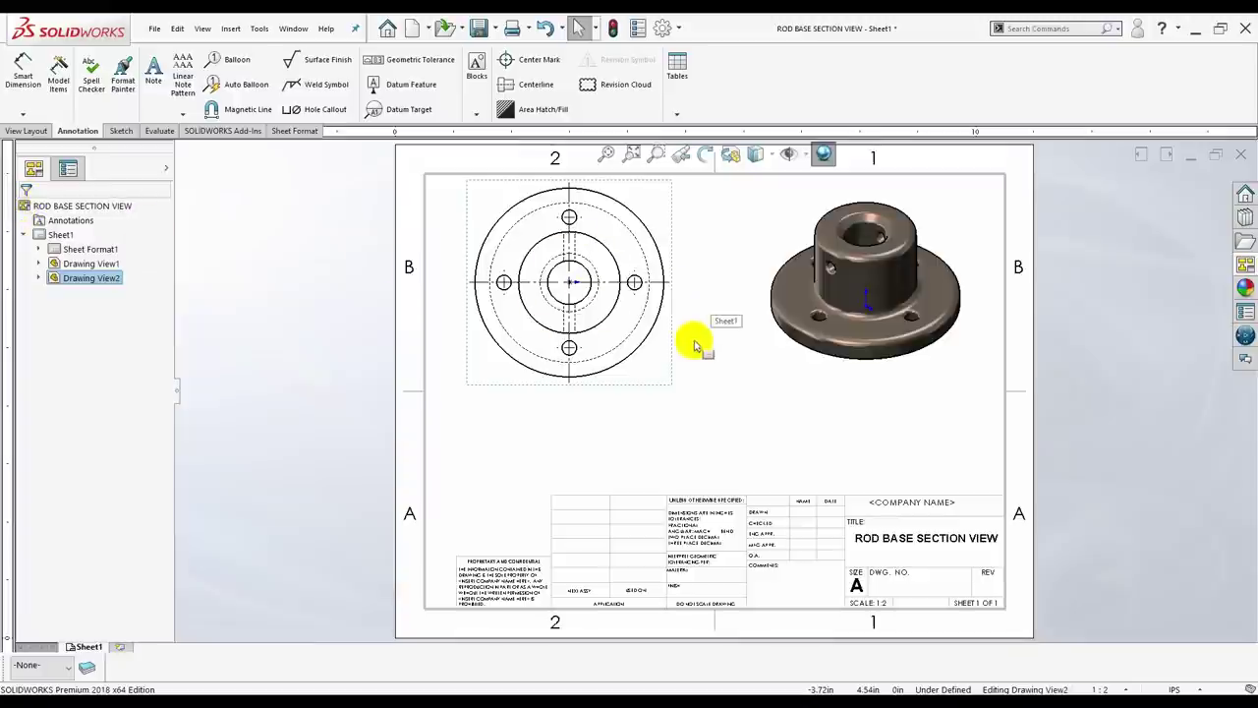
# Zoom to fit the whole sheet and bring up the View Layout commands.
pyautogui.click(704, 408)
pyautogui.press('f')
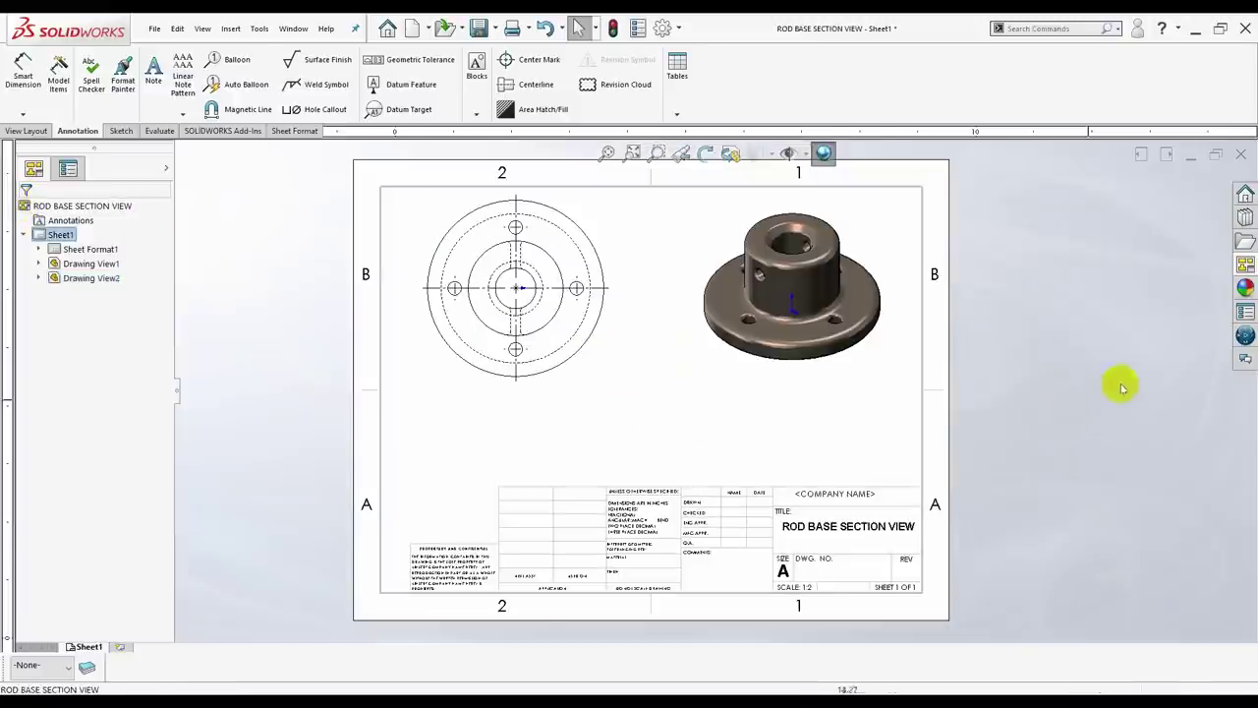
pyautogui.press('f')
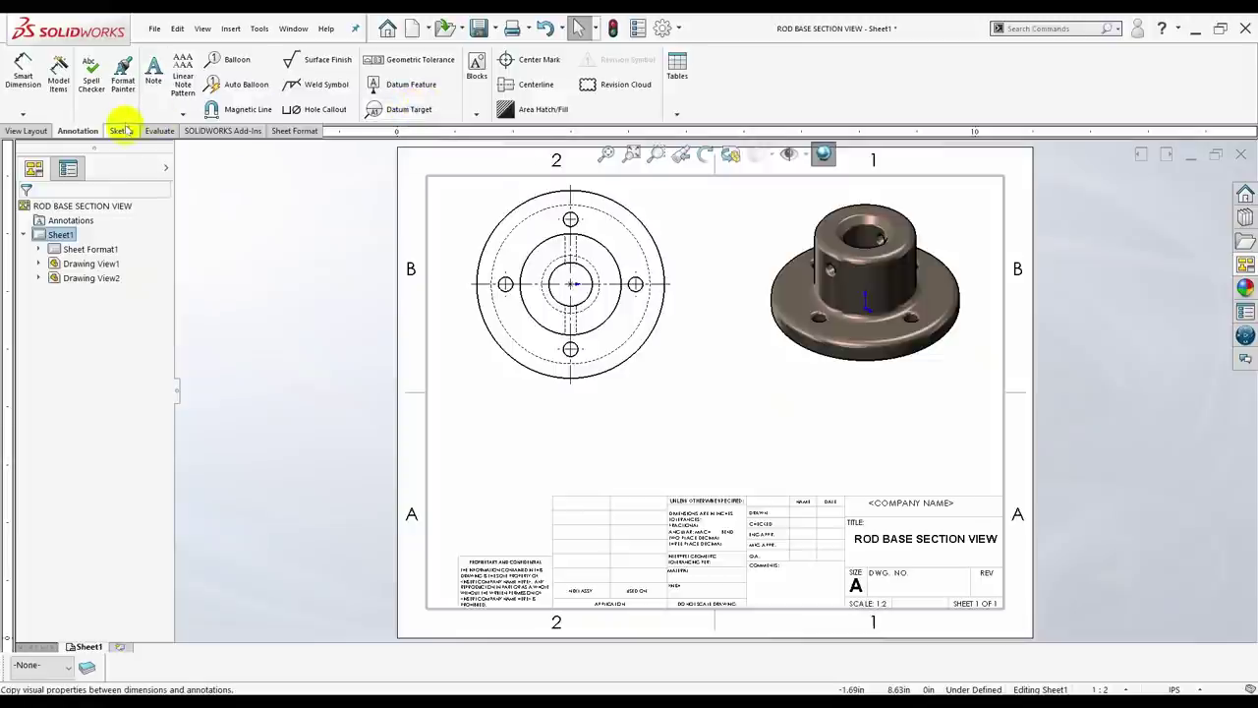
pyautogui.click(121, 131)
pyautogui.click(62, 134)
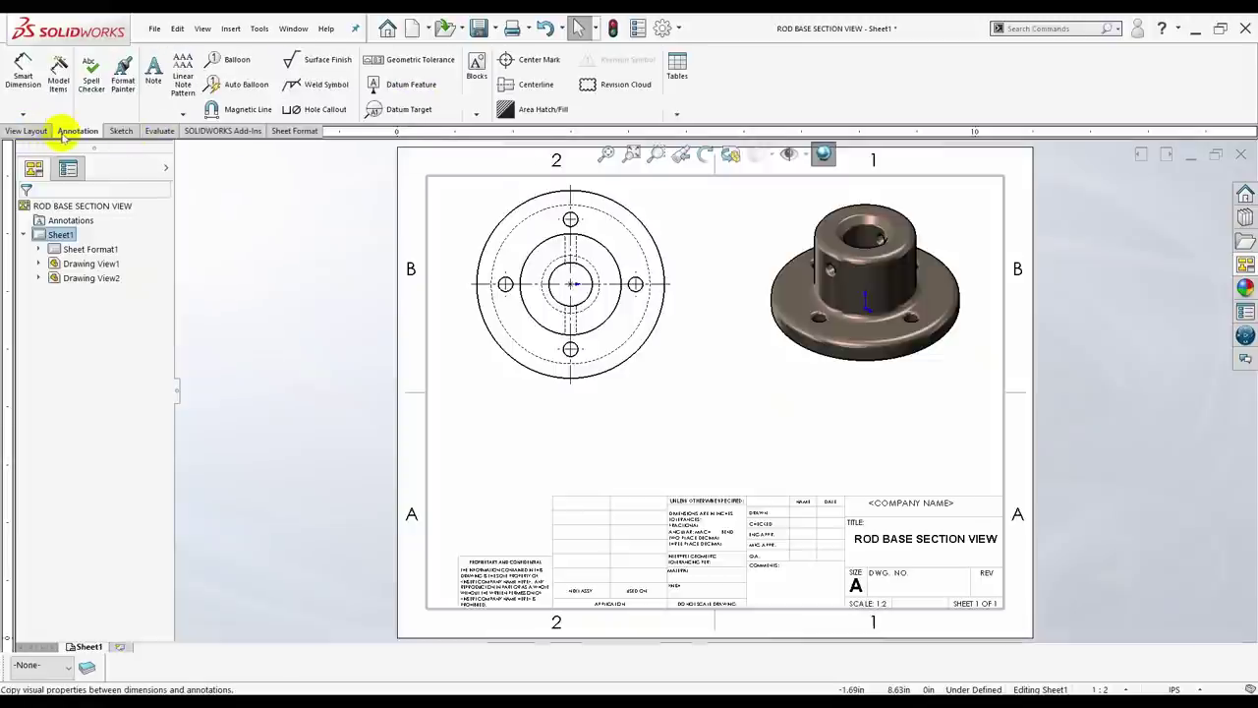
pyautogui.click(30, 131)
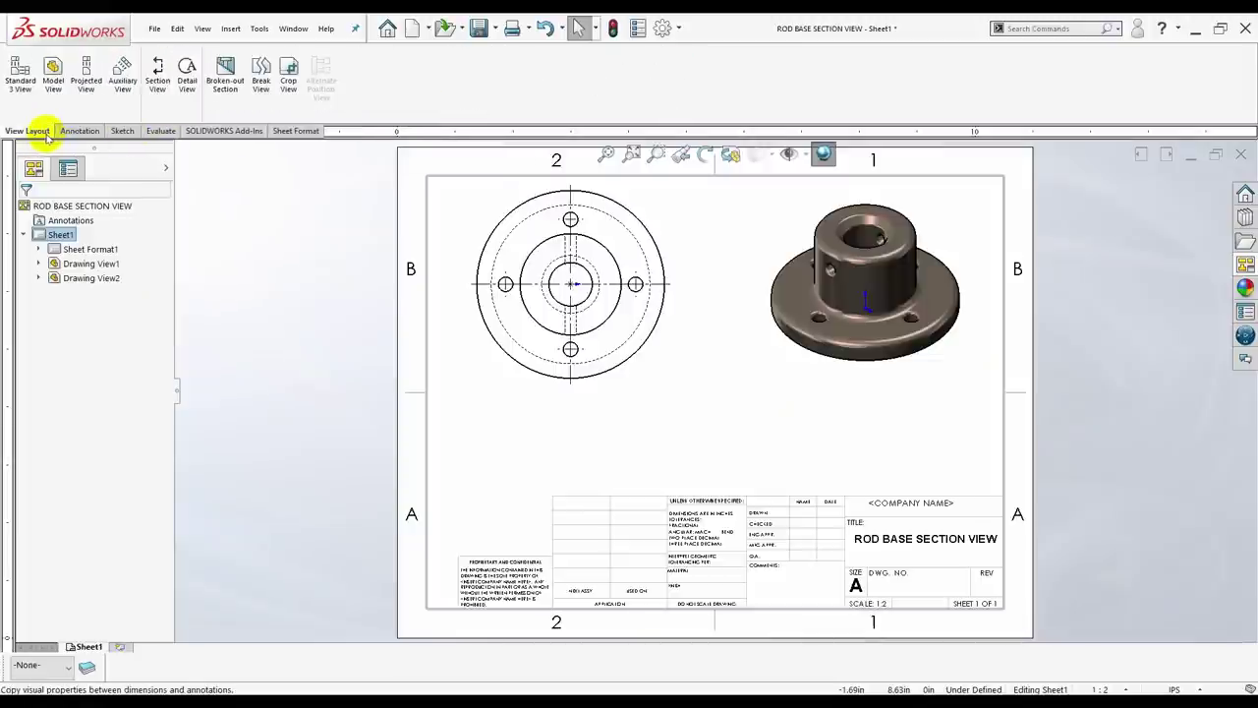
# Cut section A-A horizontally through the top view's centre and place it below.
pyautogui.click(157, 73)
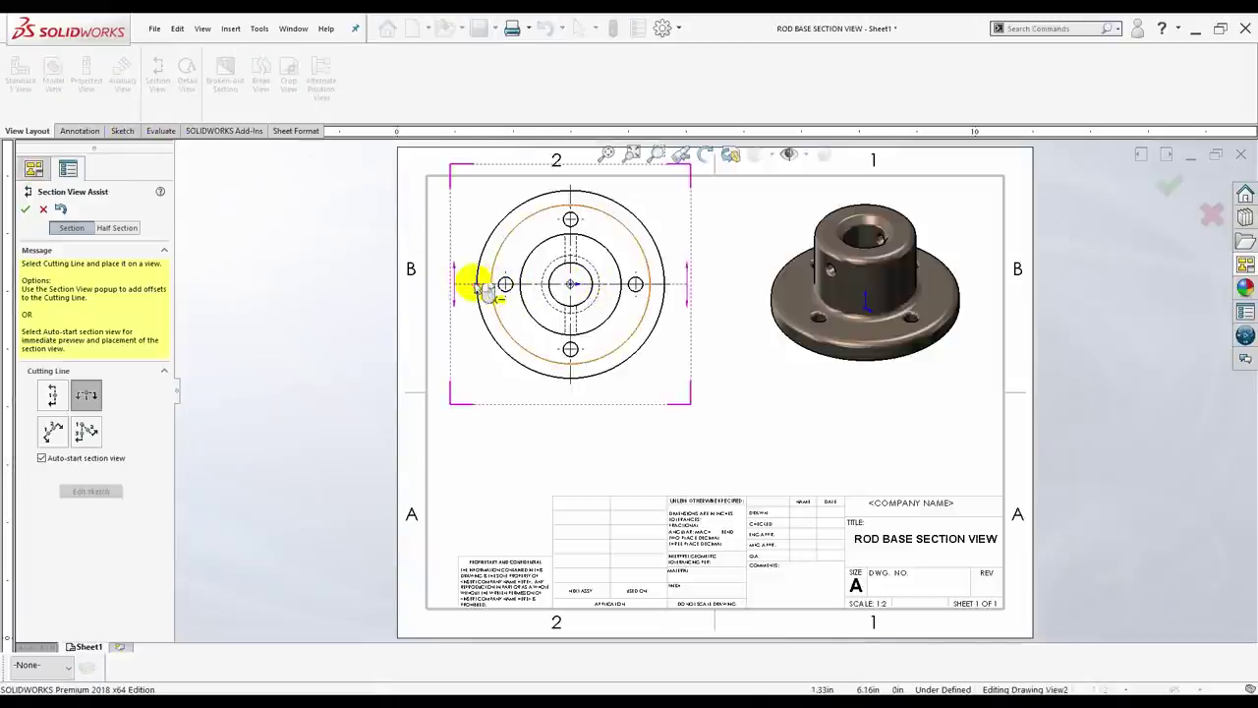
pyautogui.click(481, 286)
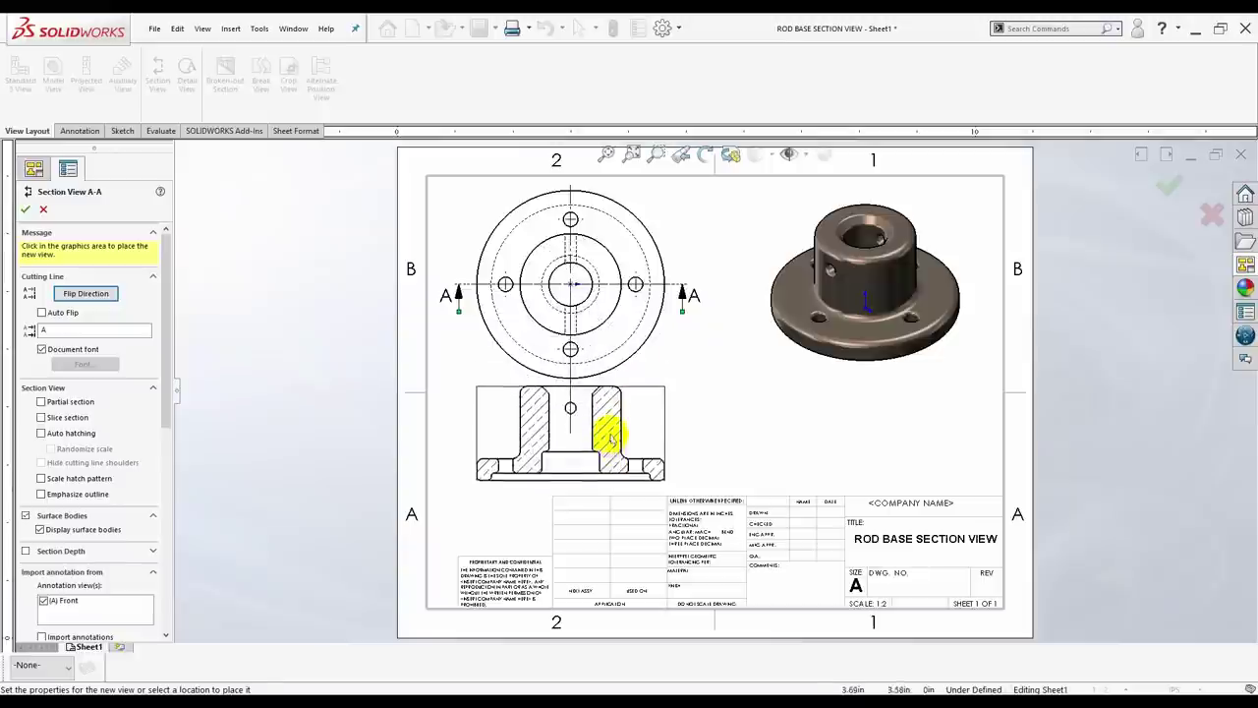
pyautogui.click(611, 438)
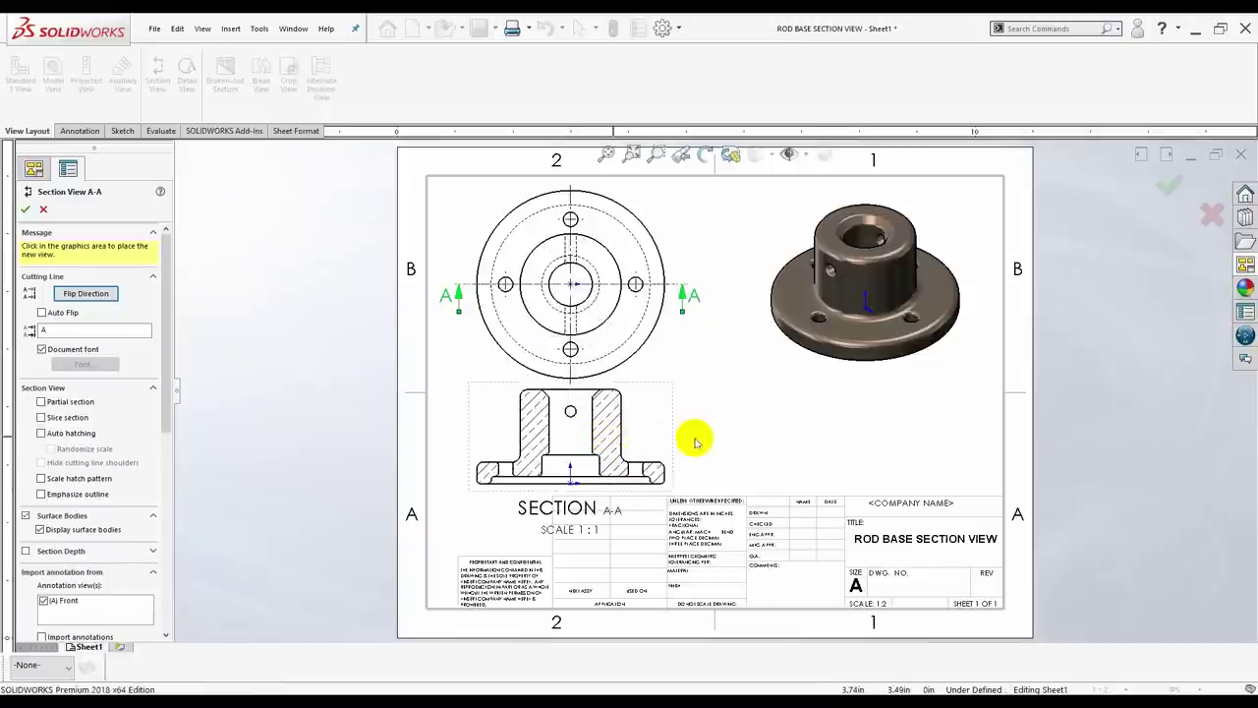
pyautogui.click(492, 510)
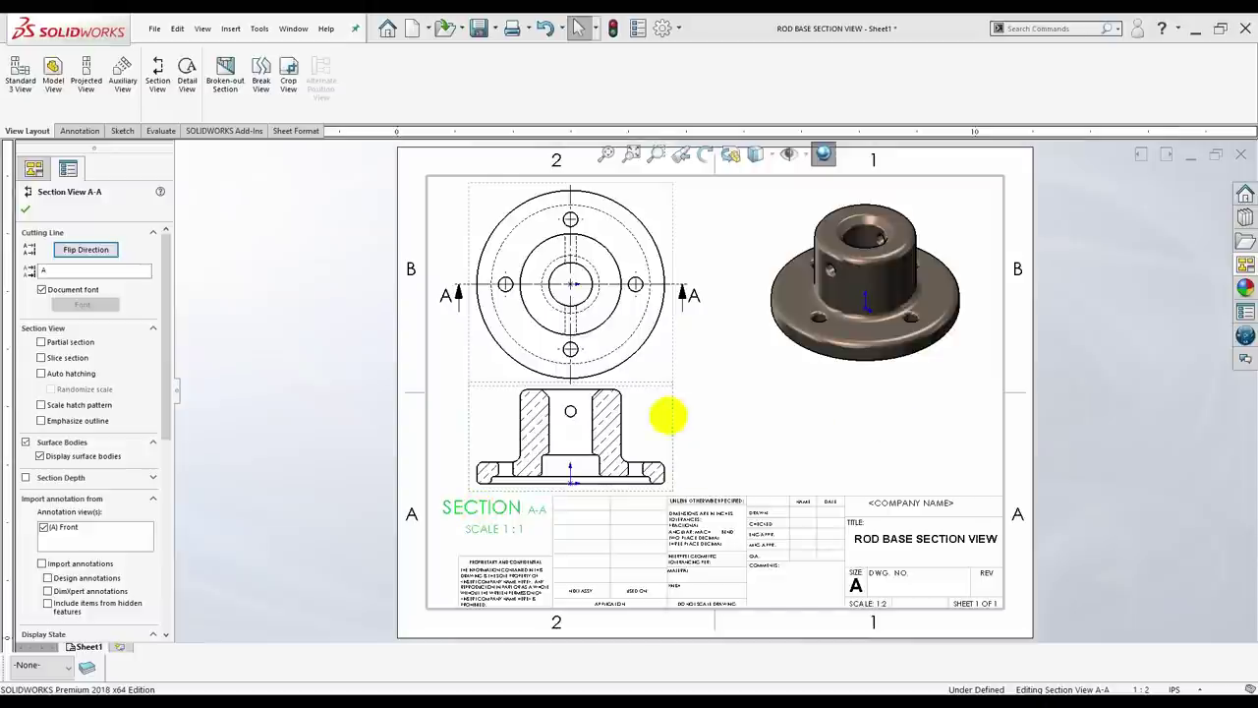
pyautogui.click(28, 206)
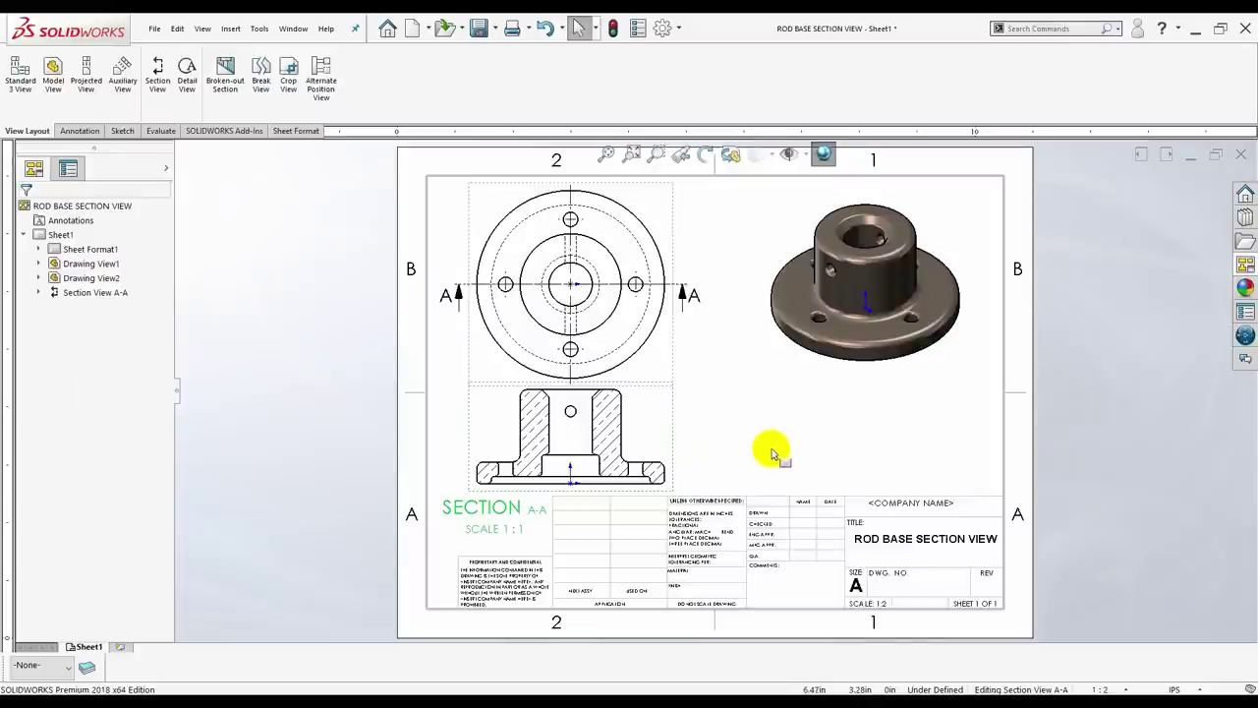
# Place a new side view from the View Palette to the right of section A-A.
pyautogui.click(1245, 266)
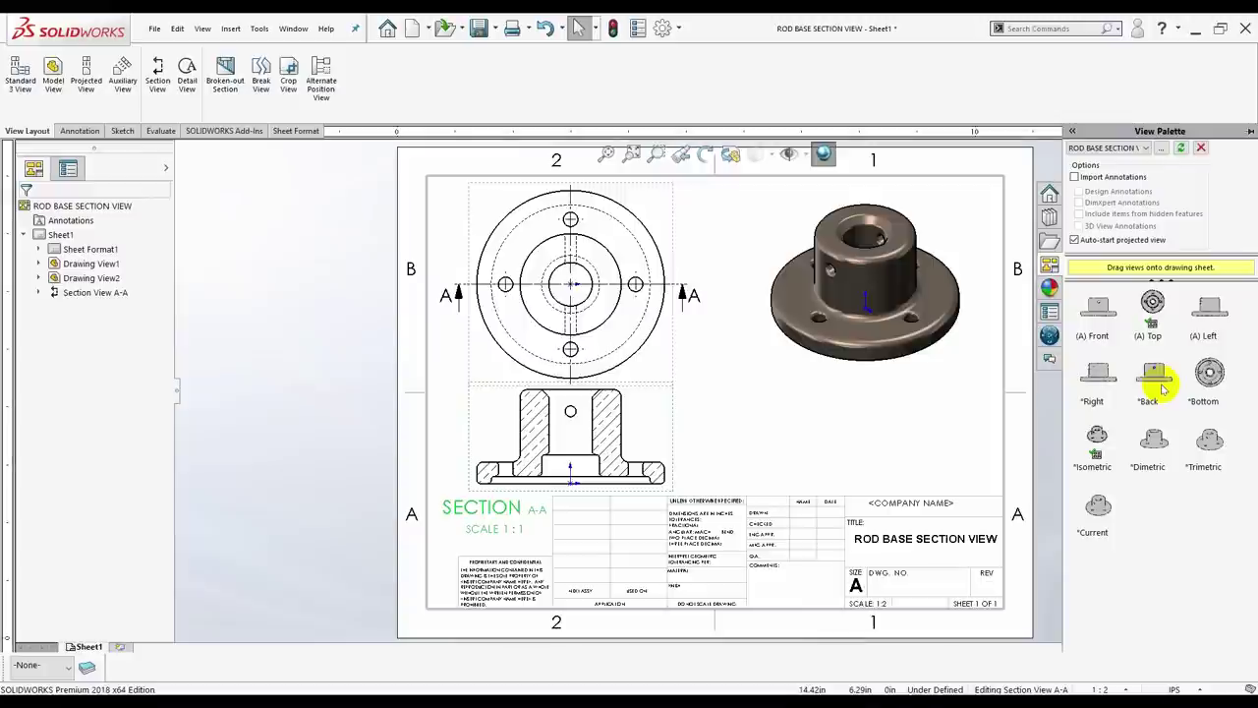
pyautogui.moveTo(1150, 399)
pyautogui.mouseDown()
pyautogui.moveTo(476, 443)
pyautogui.moveTo(869, 445)
pyautogui.mouseUp()
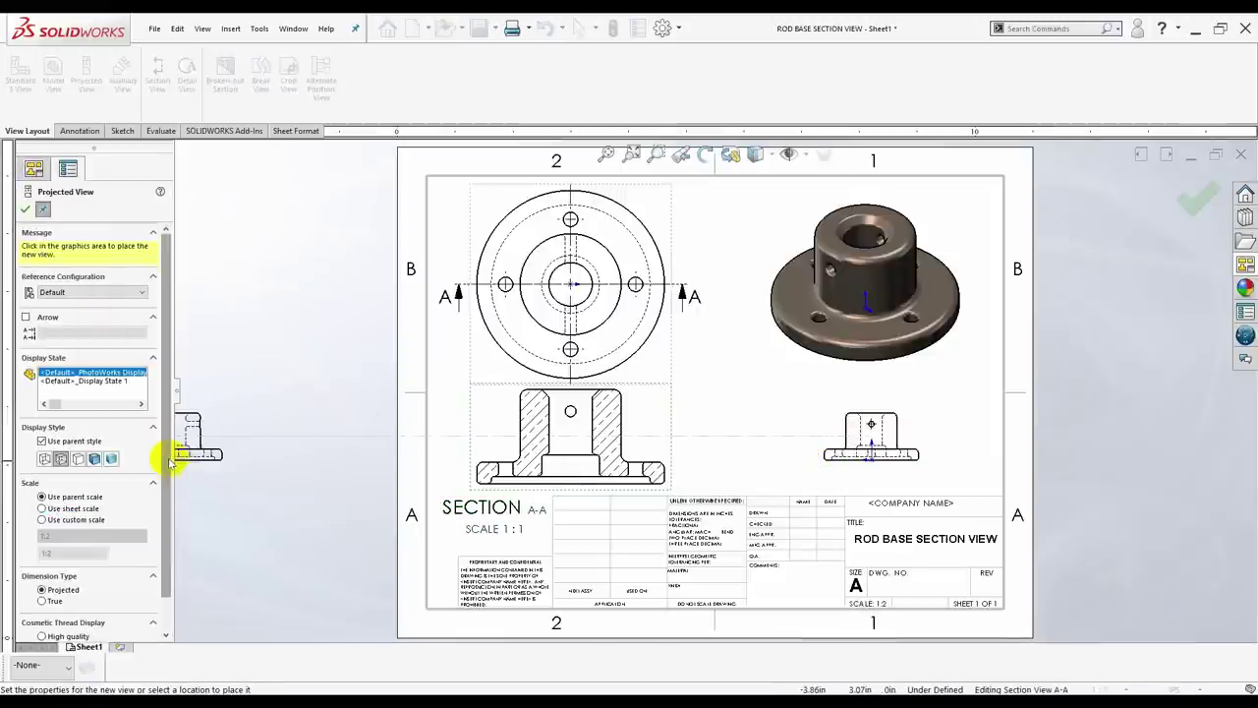
pyautogui.press('Escape')
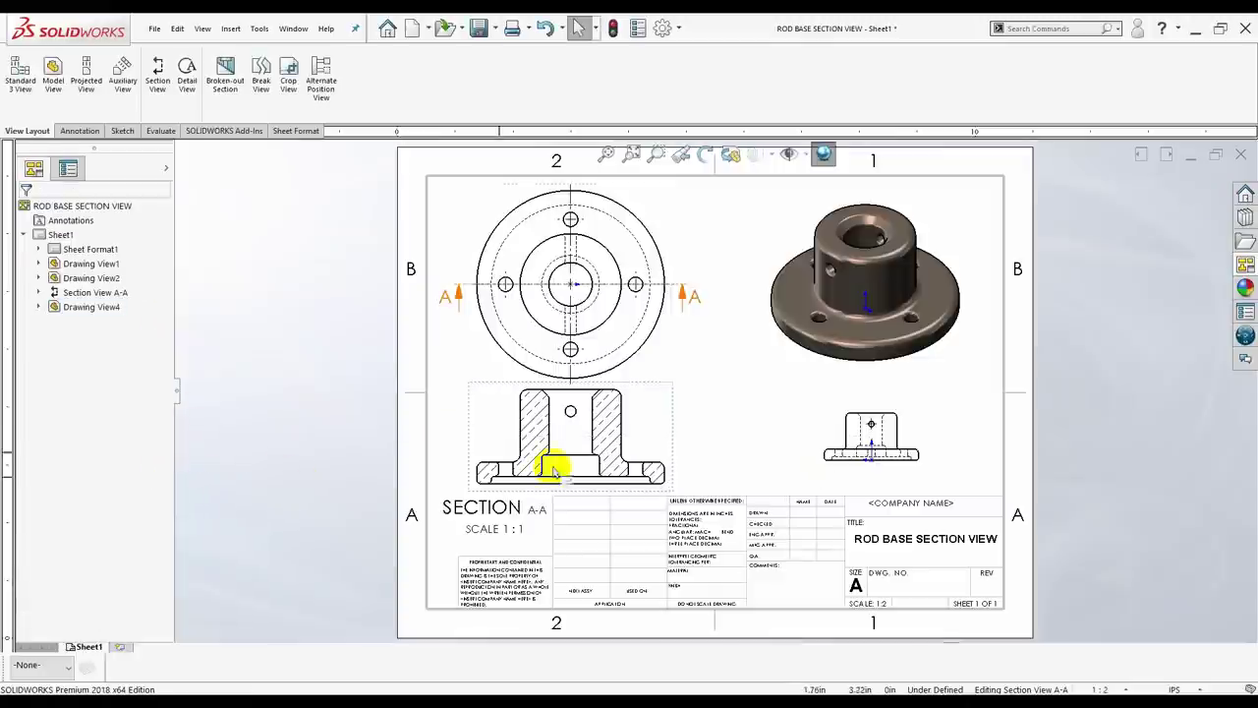
# Give the side view a custom 1:1 scale.
pyautogui.click(821, 442)
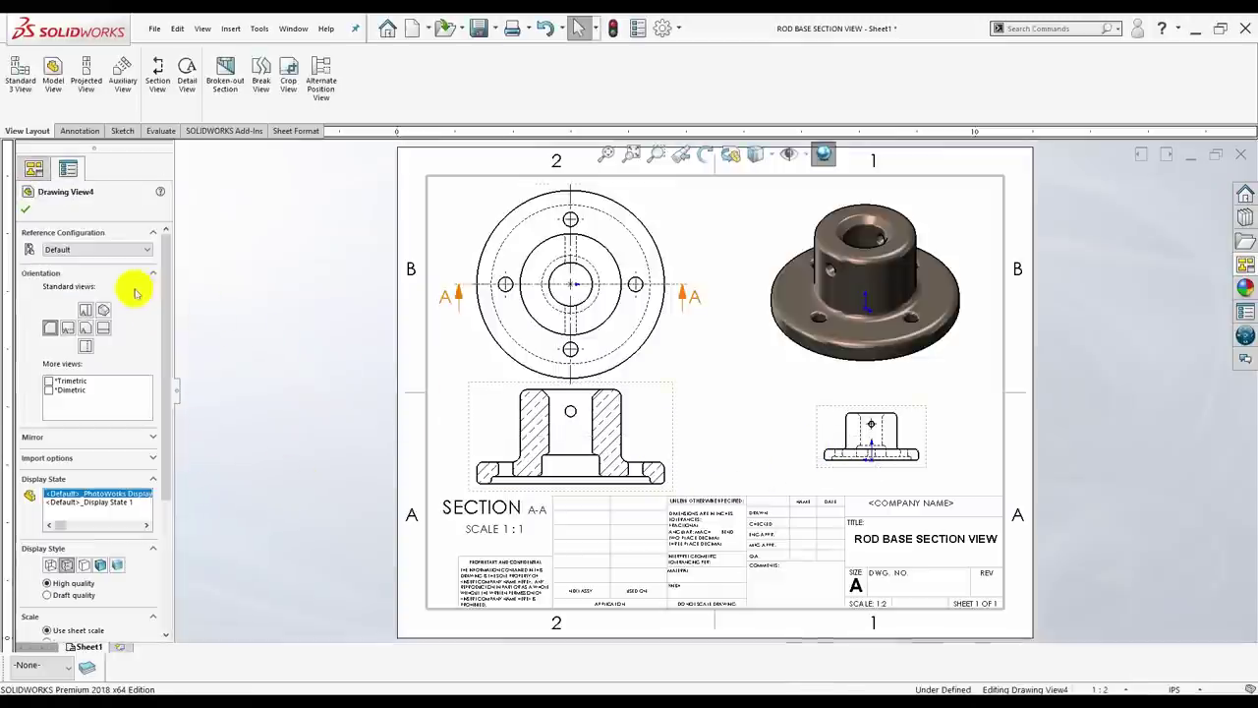
pyautogui.moveTo(168, 317); pyautogui.dragTo(190, 494)
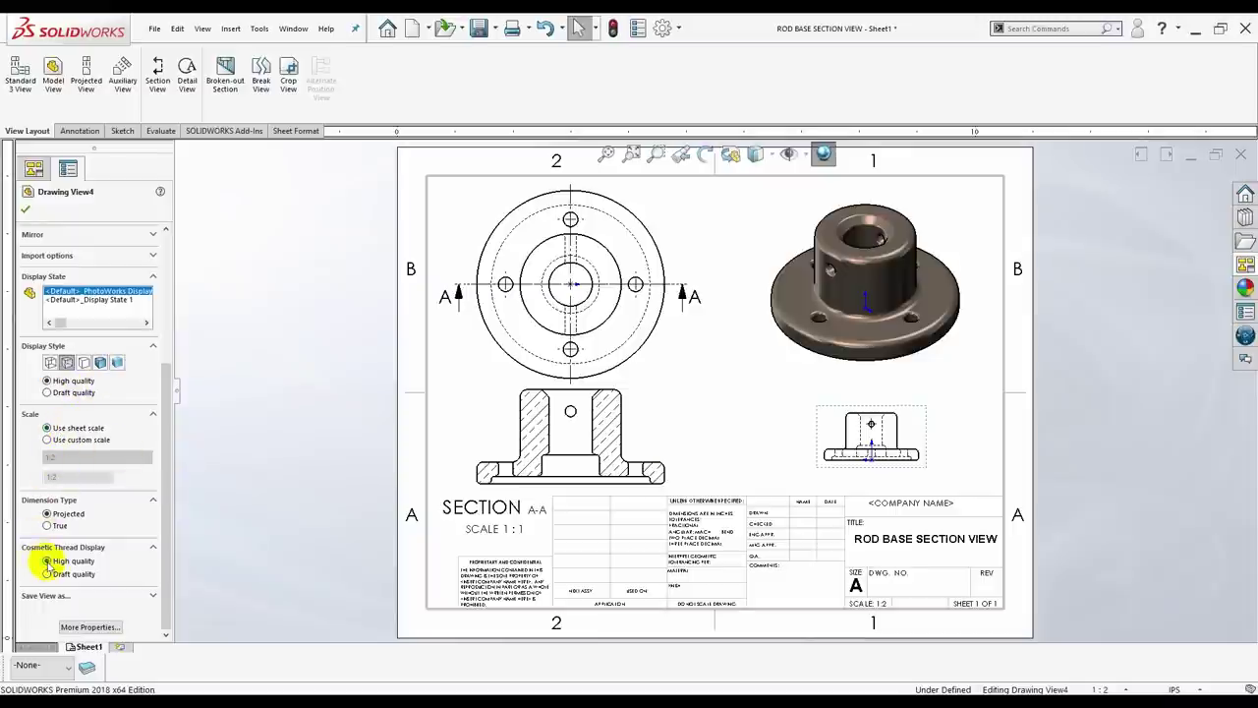
pyautogui.click(47, 440)
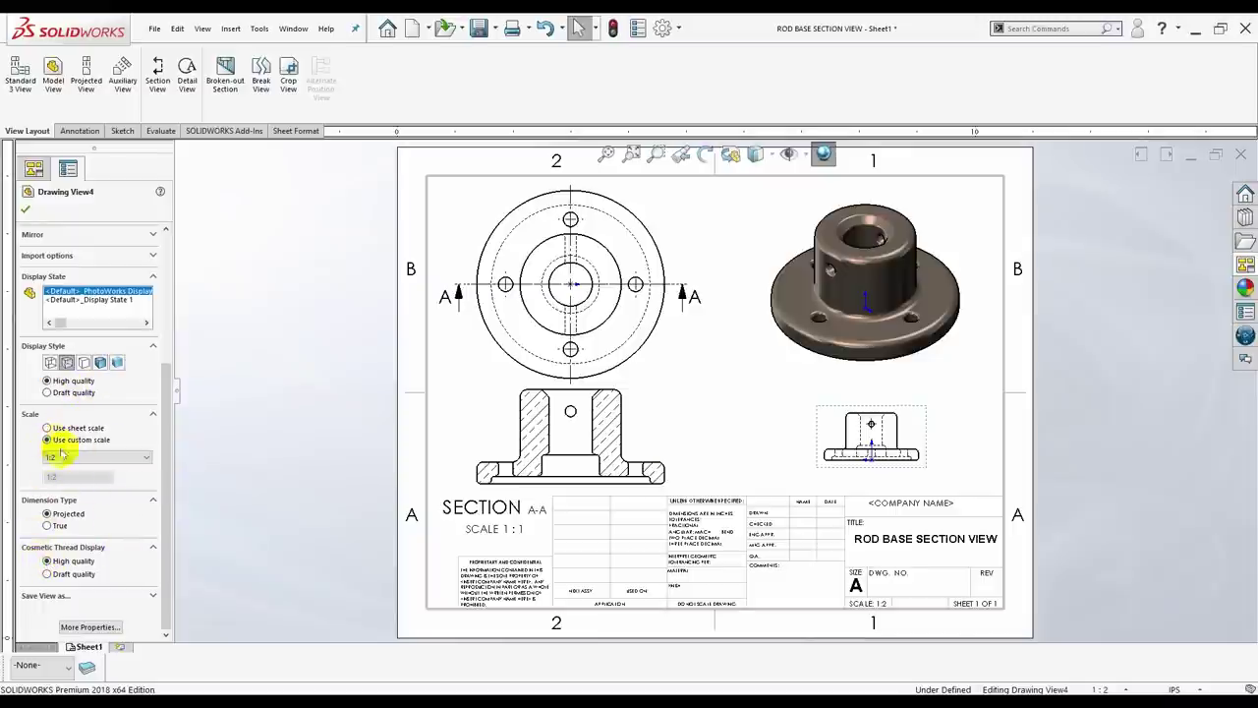
pyautogui.click(59, 457)
pyautogui.click(64, 475)
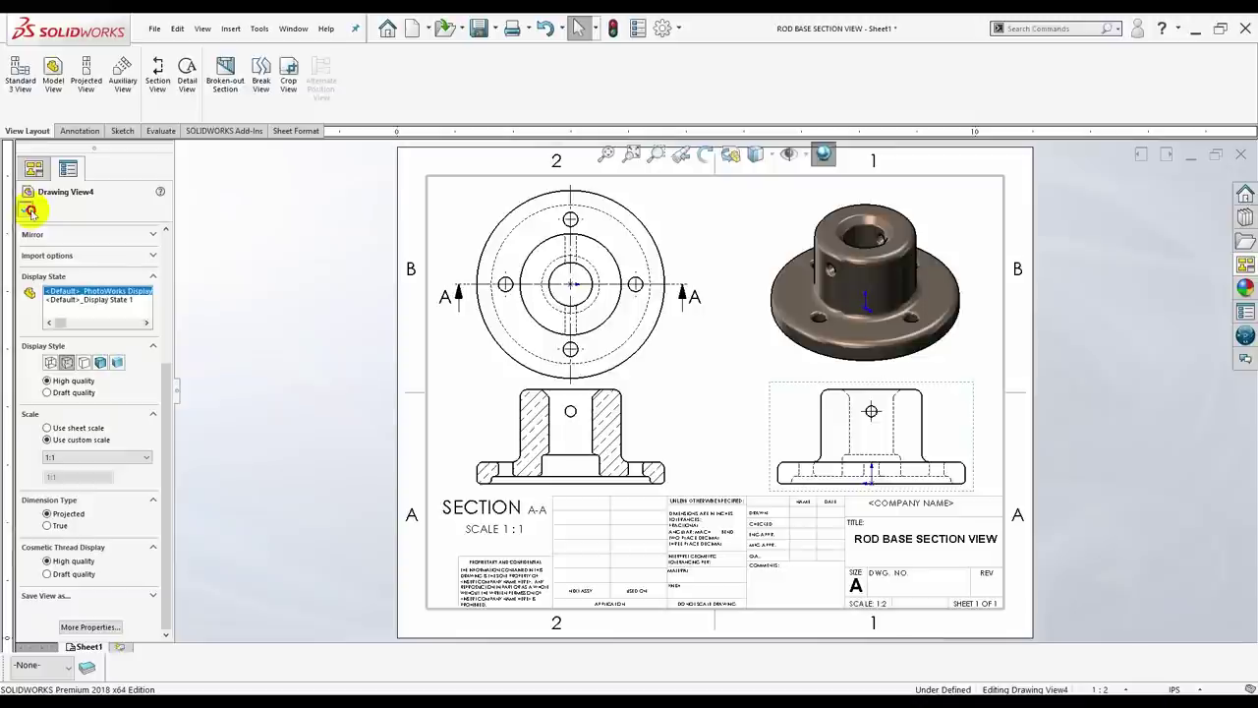
pyautogui.click(30, 209)
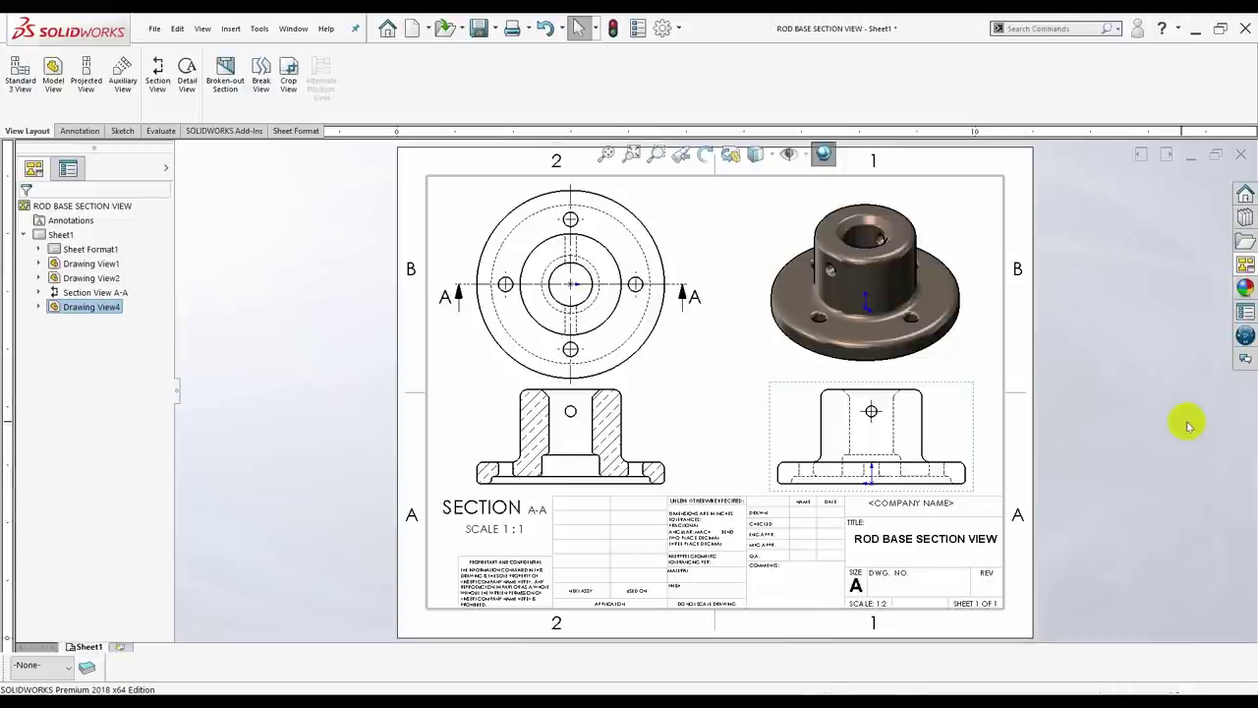
# Clear the view selection and start the Annotation tab's Centerline tool.
pyautogui.click(730, 358)
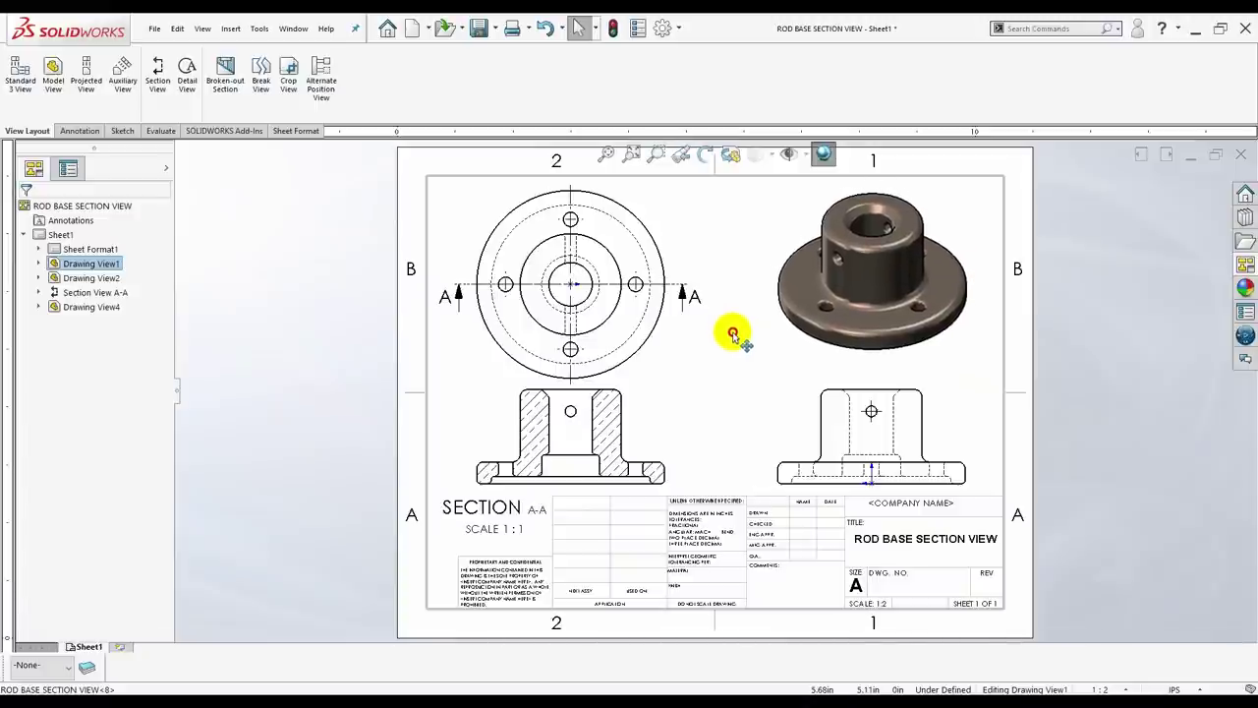
pyautogui.click(699, 396)
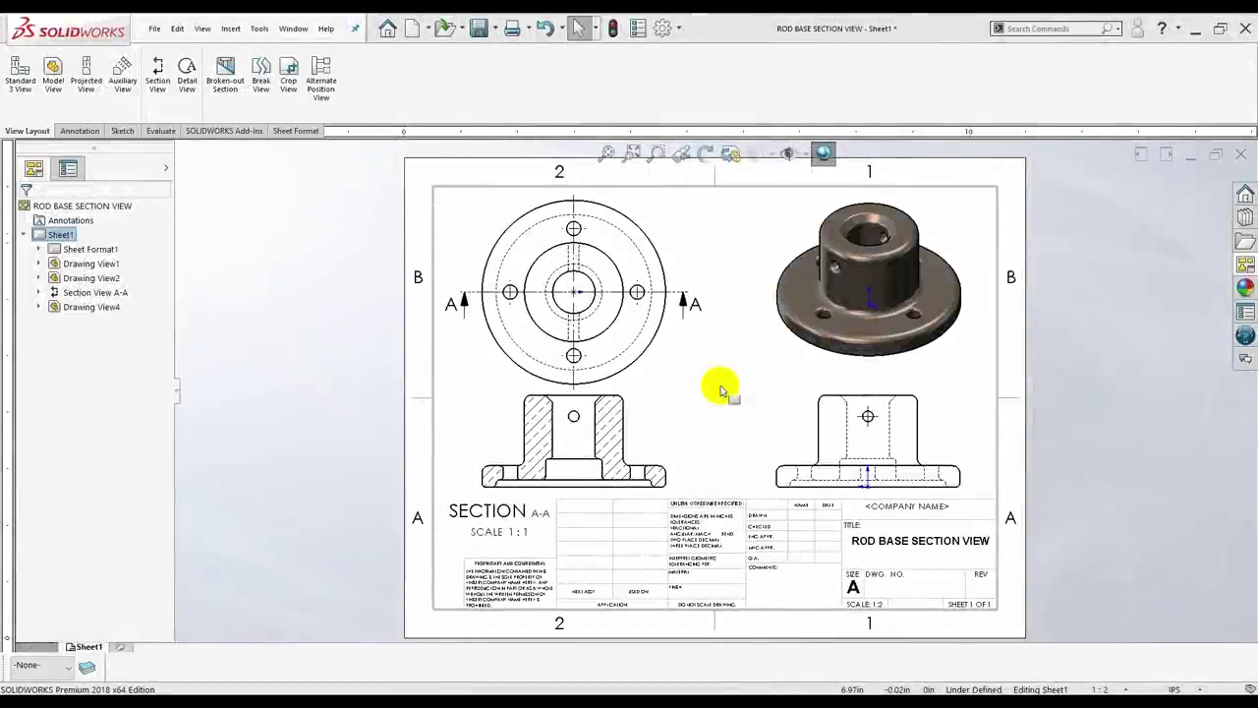
pyautogui.click(86, 132)
pyautogui.click(526, 85)
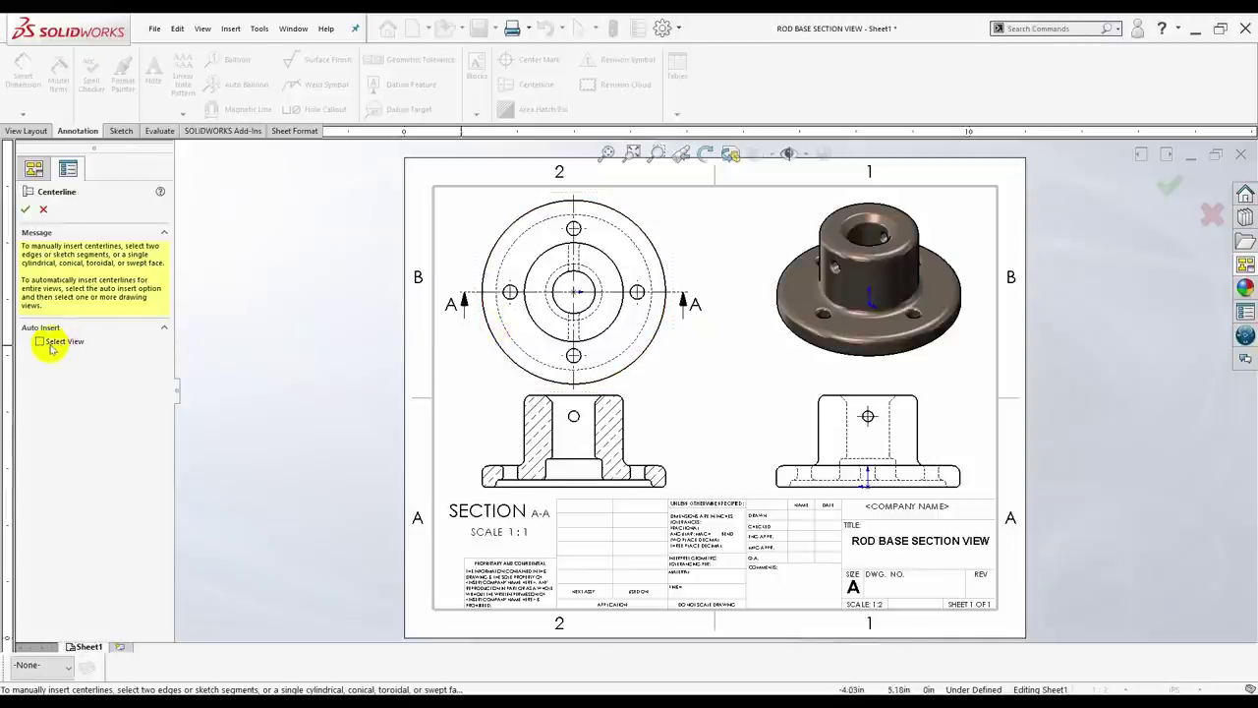
# Auto-insert centerlines into the top view.
pyautogui.click(43, 209)
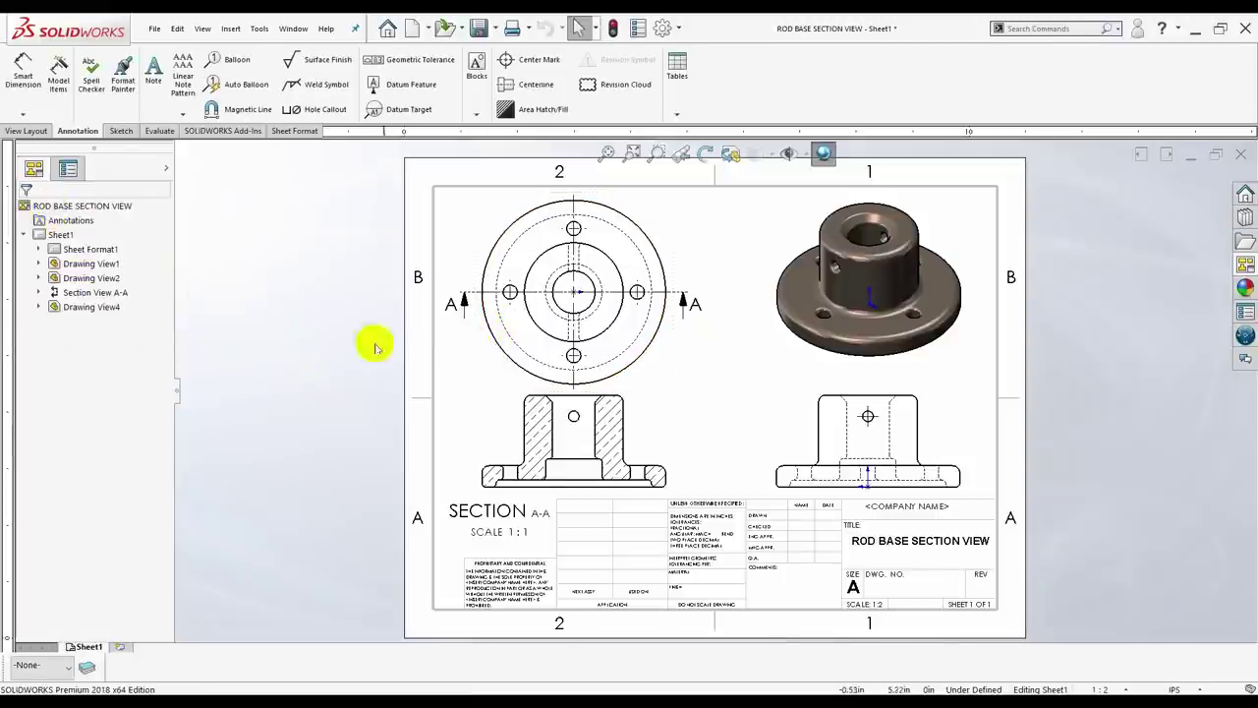
pyautogui.click(476, 375)
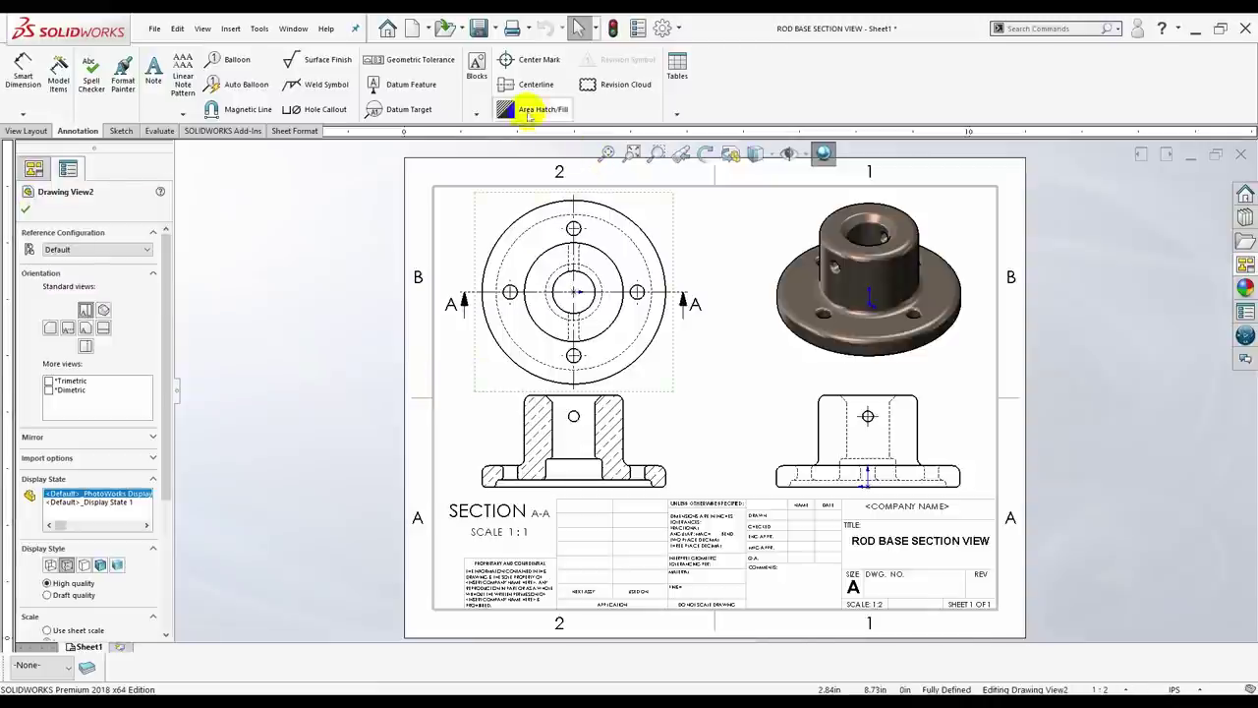
pyautogui.click(511, 85)
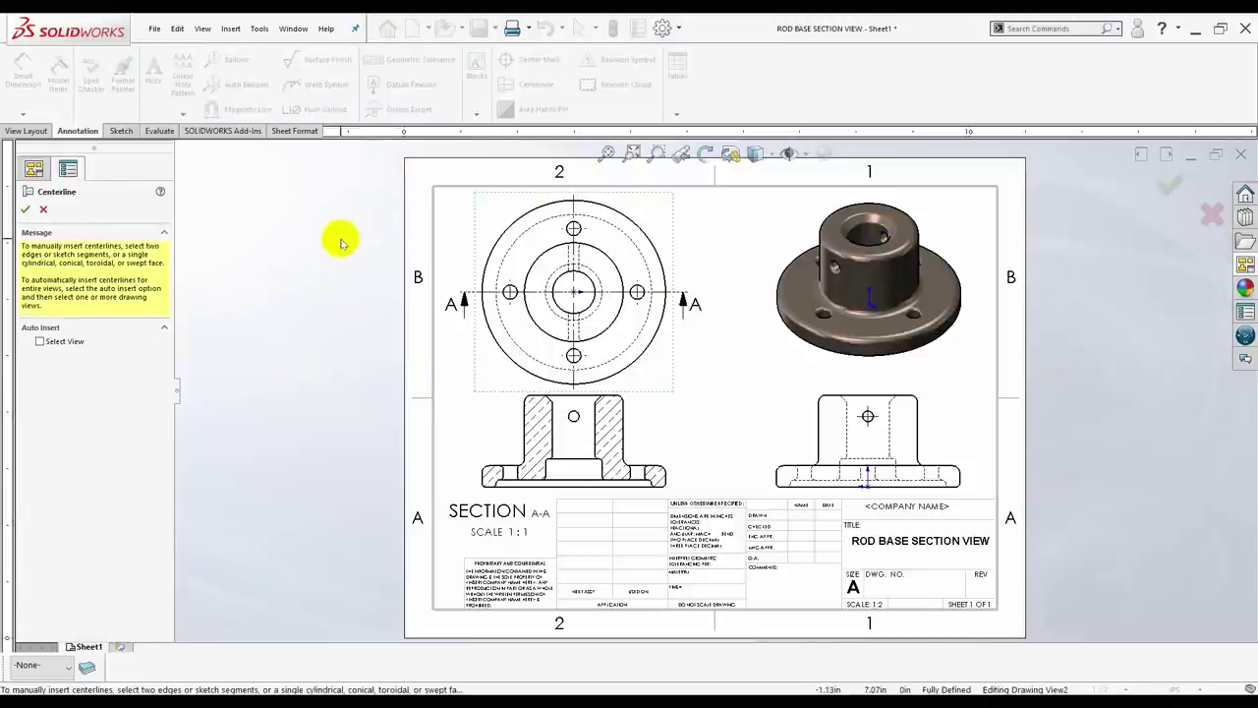
pyautogui.click(41, 341)
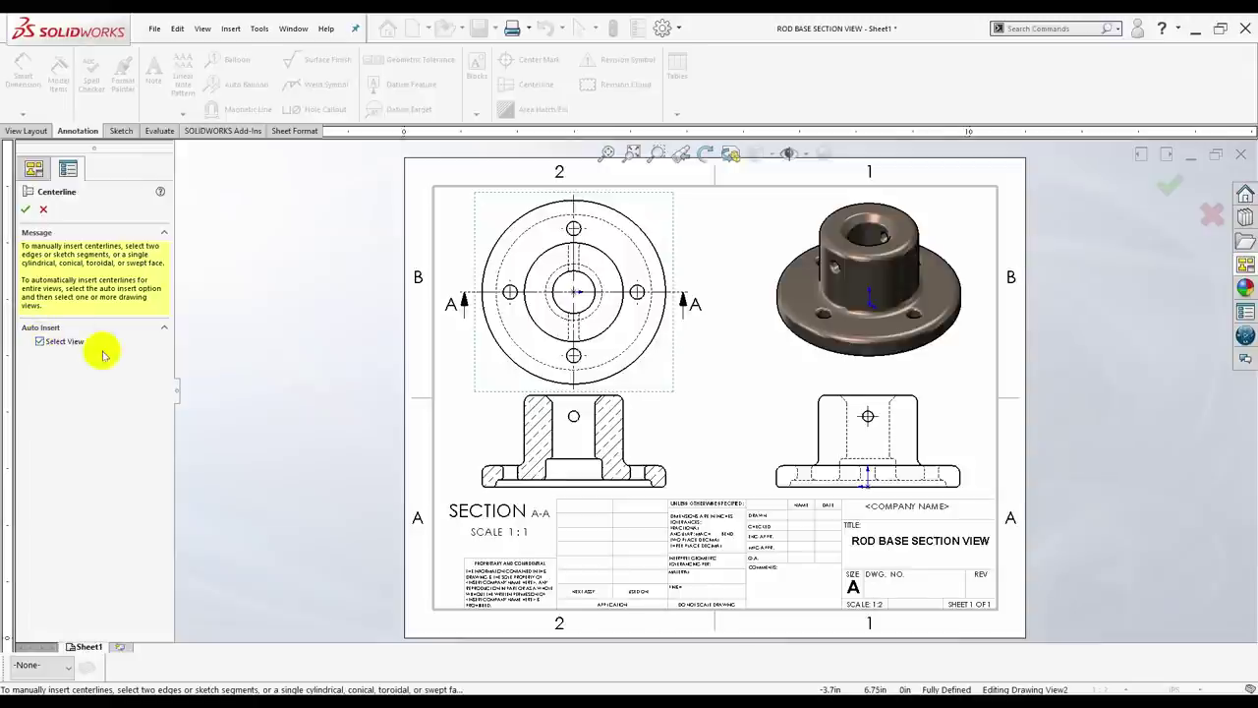
pyautogui.click(28, 209)
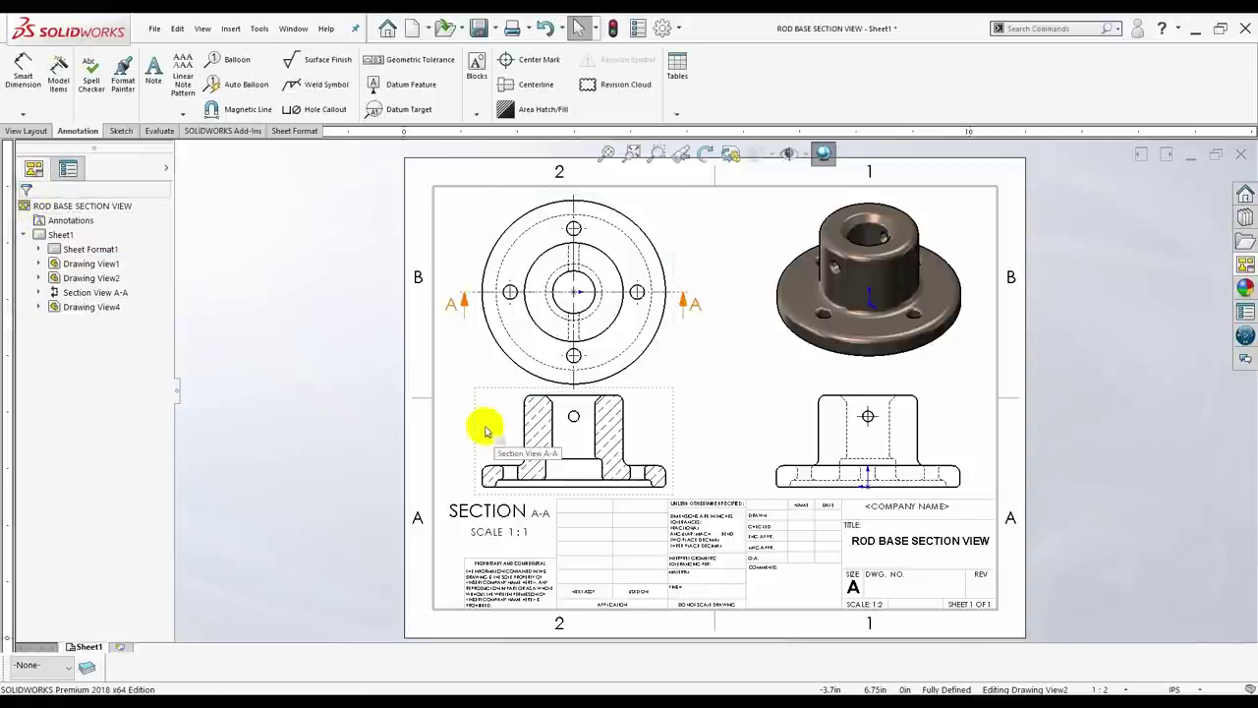
# Auto-insert centerlines into section view A-A and the side view.
pyautogui.click(455, 396)
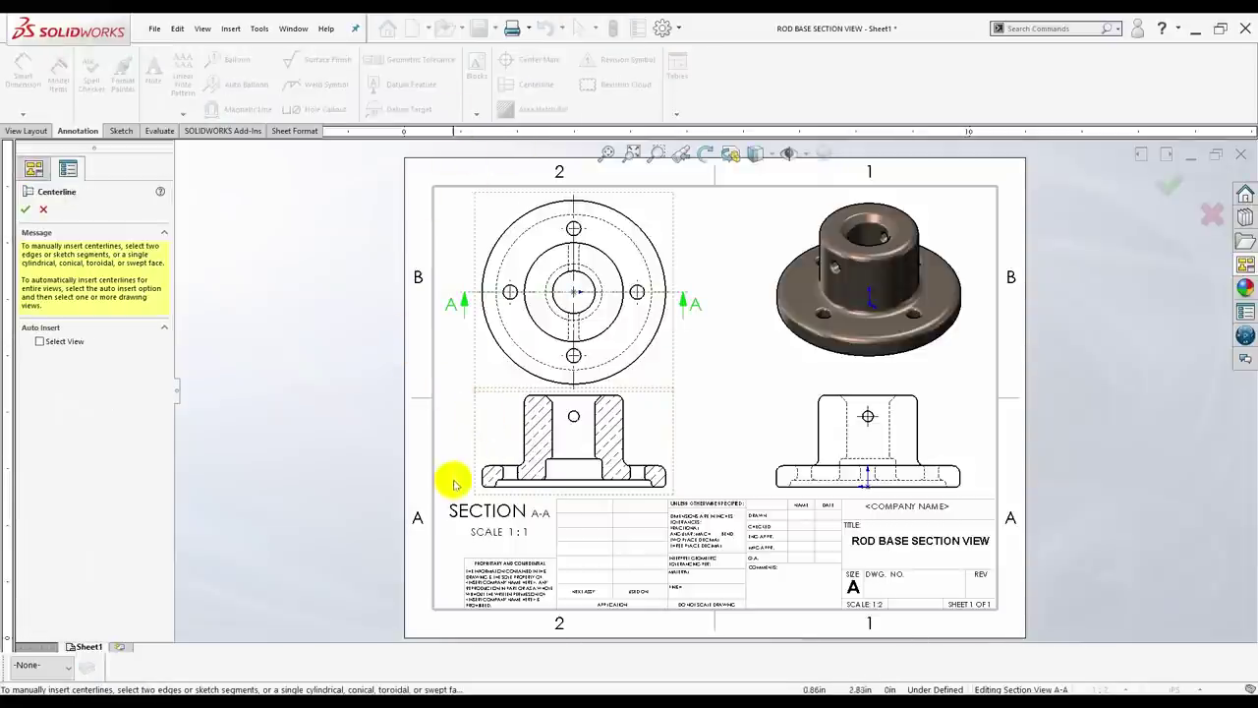
pyautogui.click(39, 341)
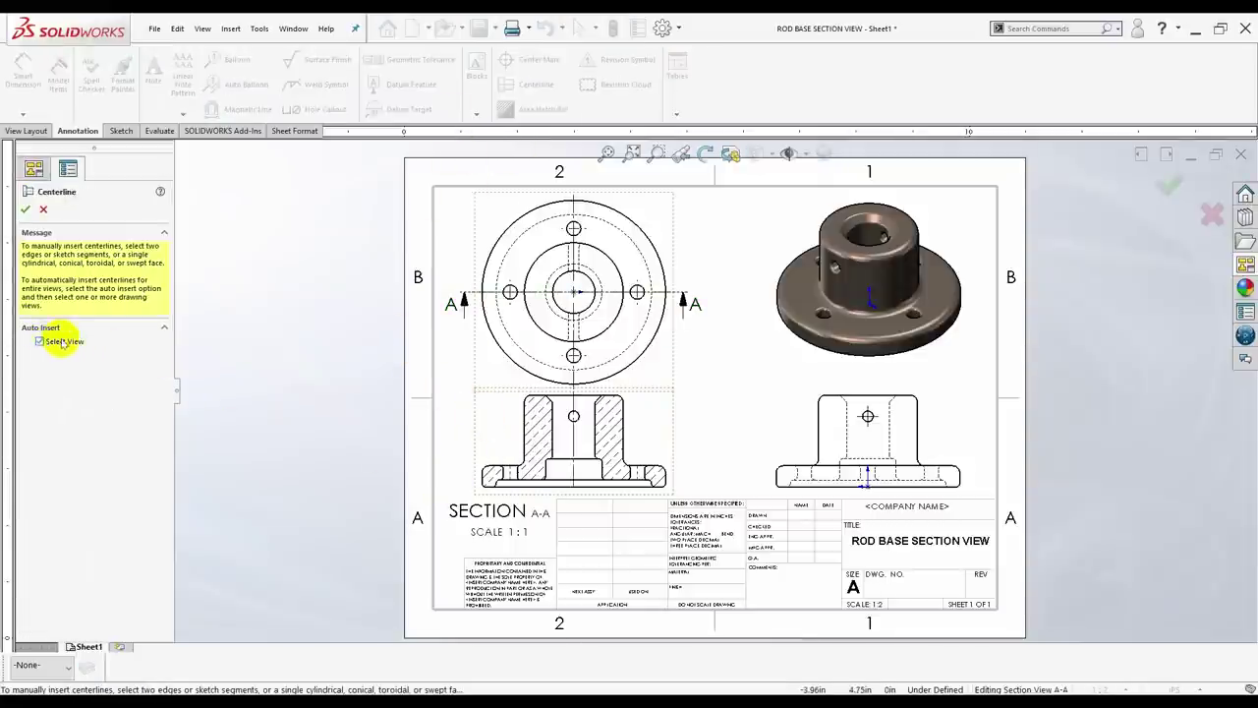
pyautogui.click(26, 209)
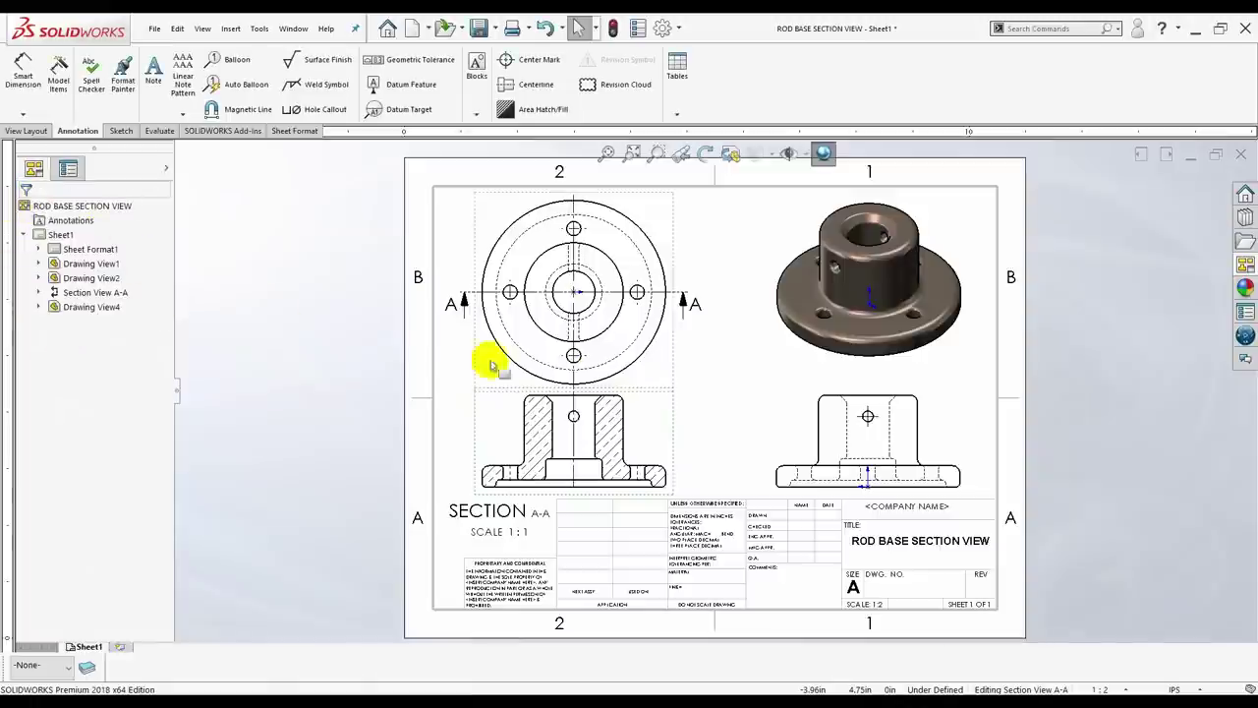
pyautogui.click(772, 444)
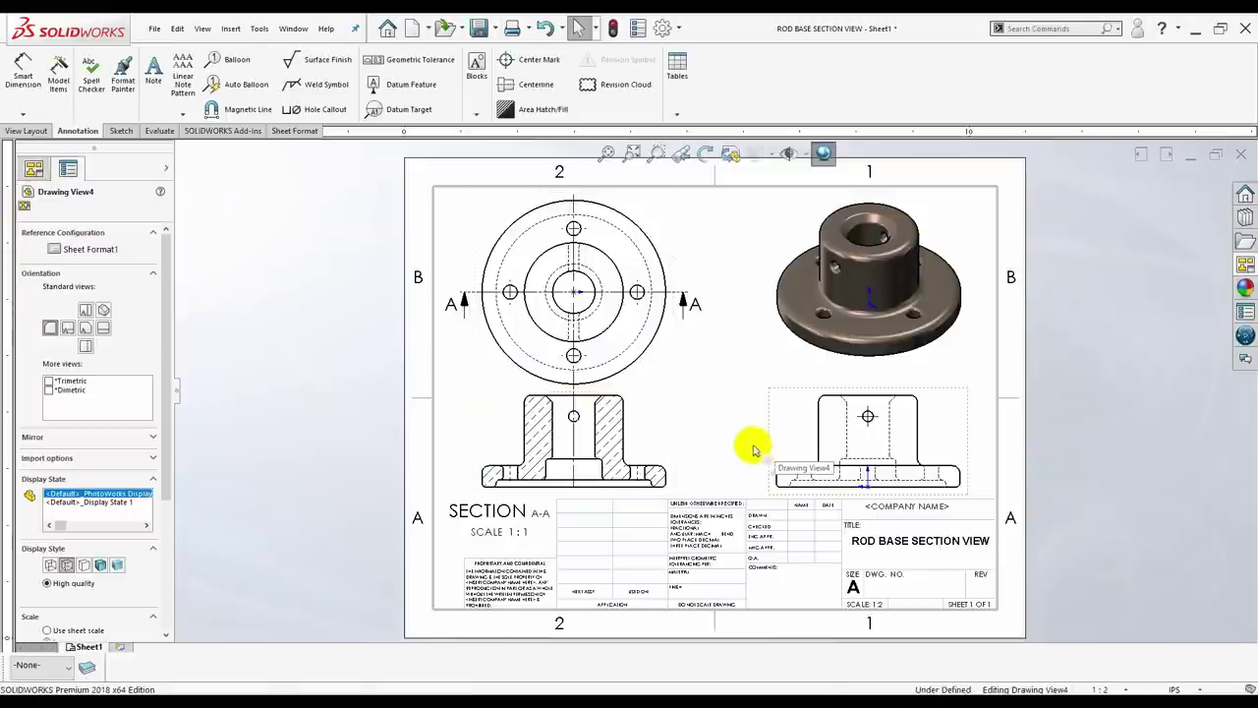
pyautogui.click(530, 85)
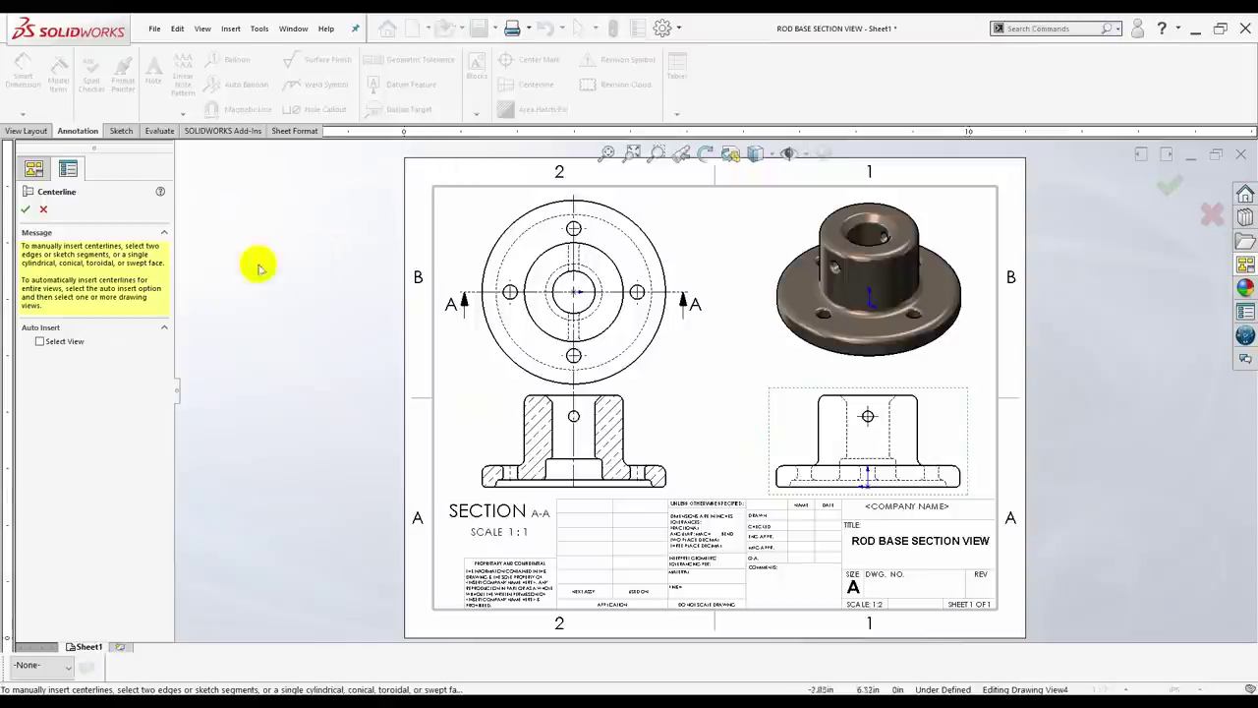
pyautogui.click(40, 341)
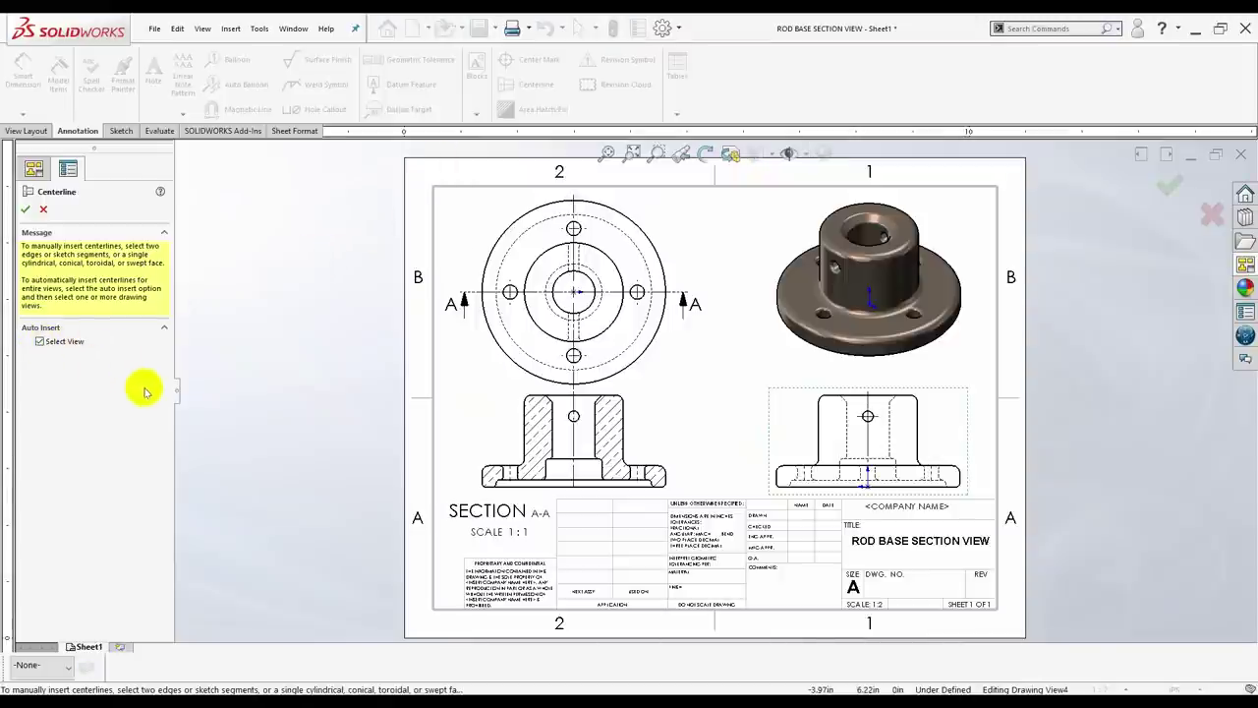
pyautogui.click(27, 211)
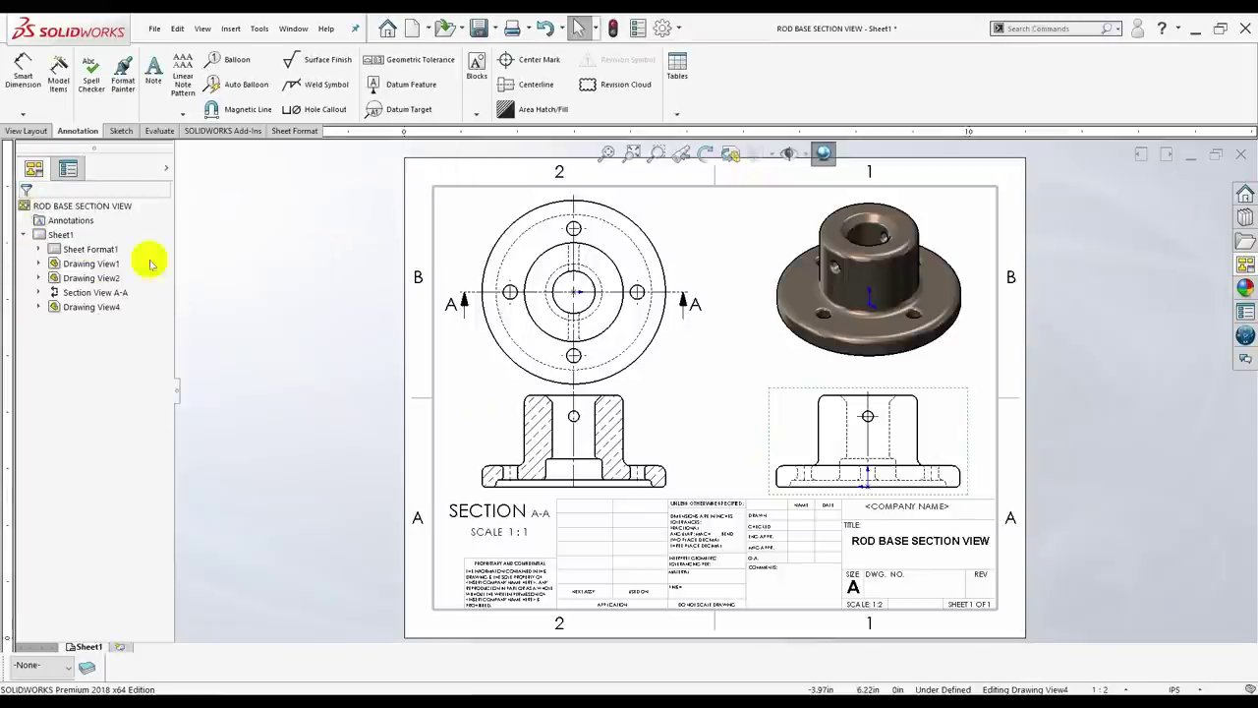